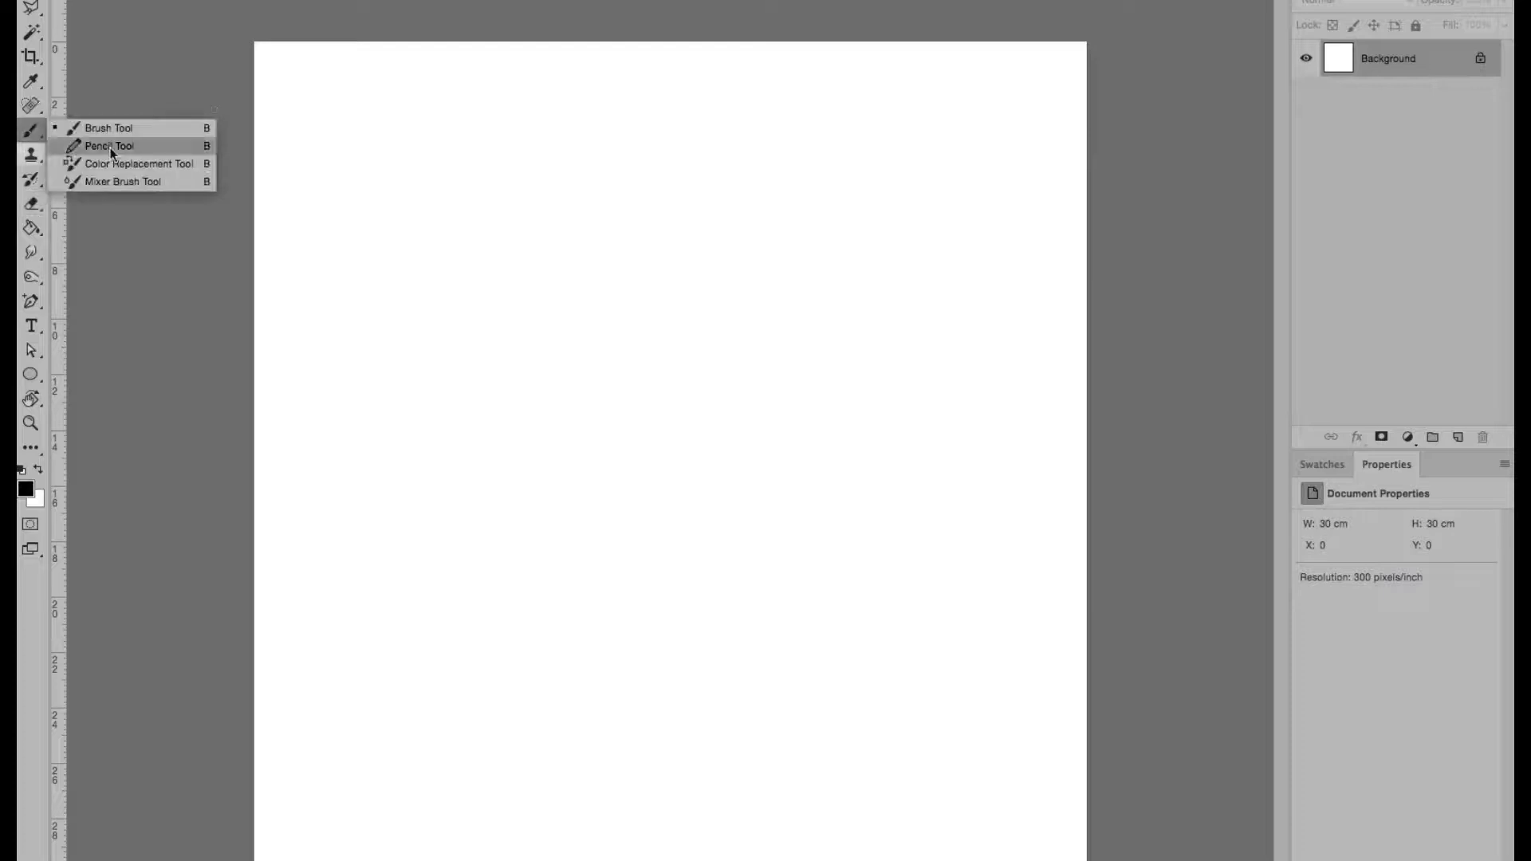
- Select the Brush tool, add a new layer for the sketch, and make the brush much smaller
{"action": "left_click", "coordinate": [87, 132]}
{"action": "left_click", "coordinate": [1458, 437]}
{"action": "left_click_drag", "start_coordinate": [748, 221], "coordinate": [736, 216]}
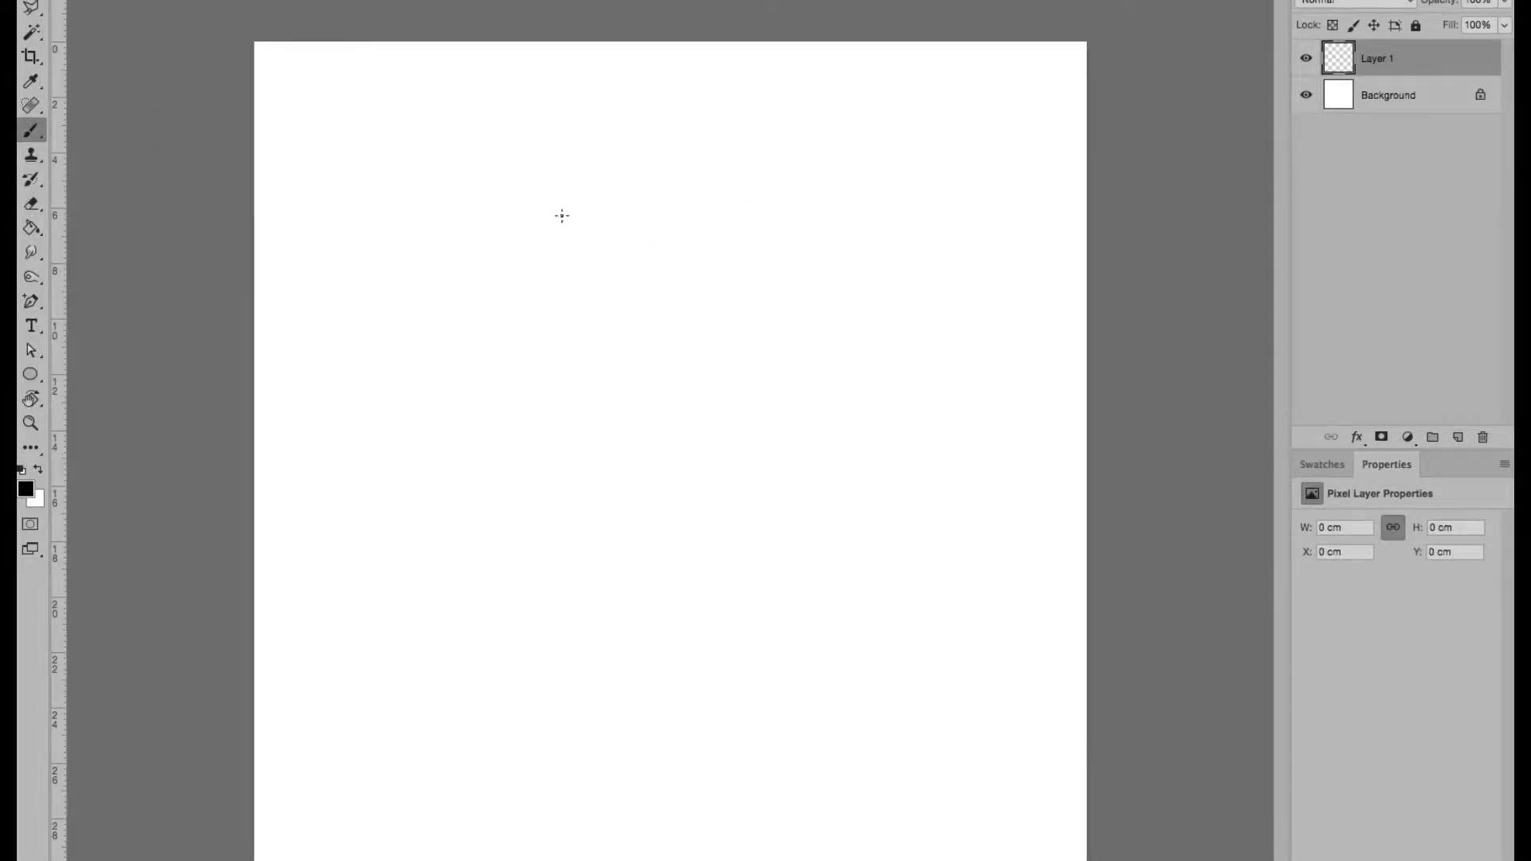
- Draw the left side of the face down to the chin and the right jaw line
{"action": "mouse_move", "coordinate": [568, 206]}
{"action": "left_mouse_down"}
{"action": "mouse_move", "coordinate": [523, 444]}
{"action": "mouse_move", "coordinate": [556, 524]}
{"action": "left_mouse_up"}
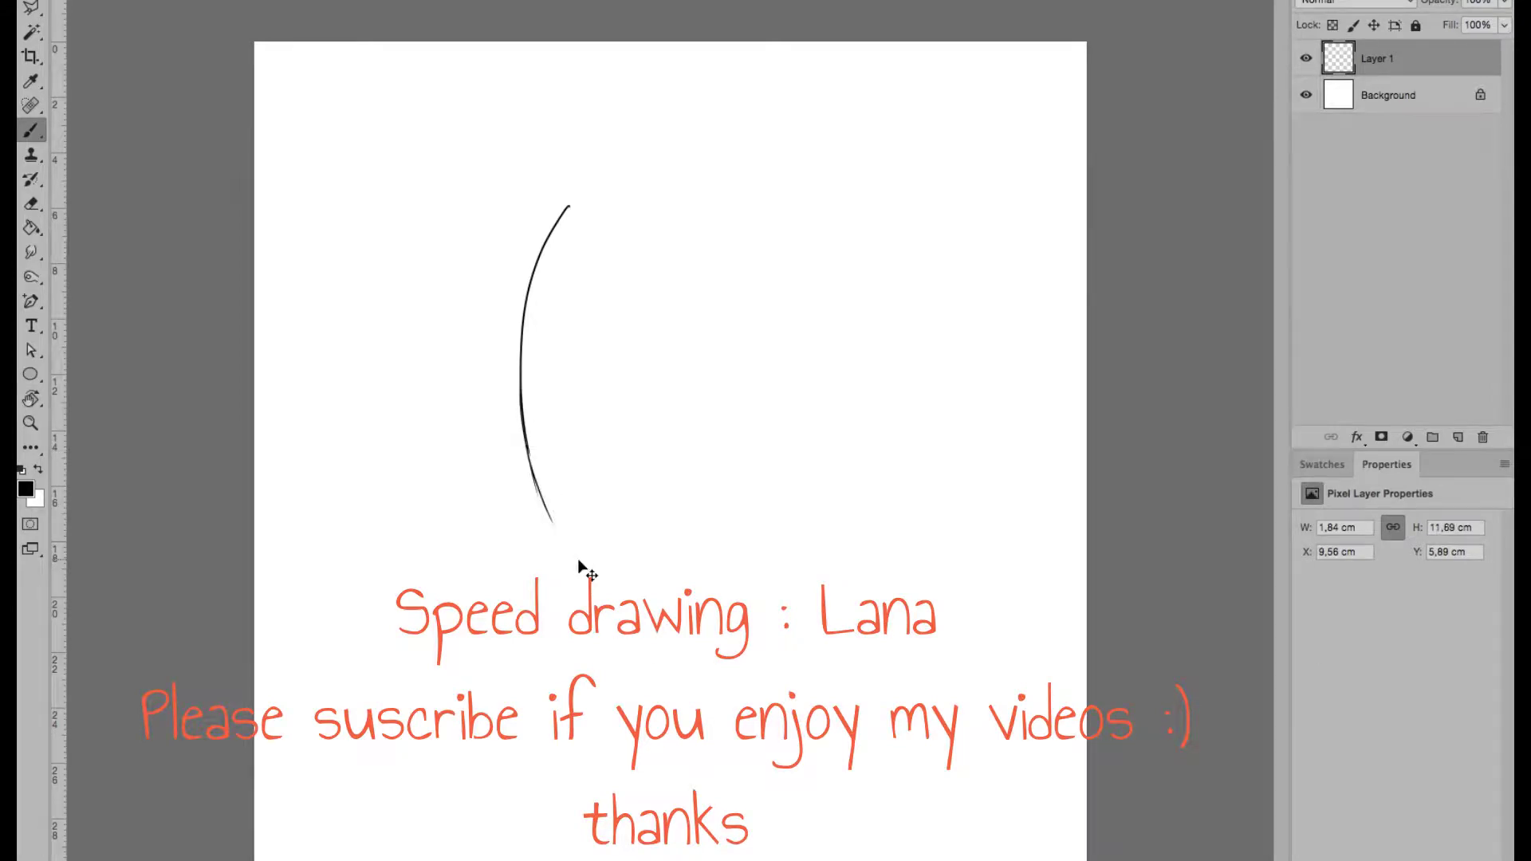
{"action": "key", "text": "ctrl+plus"}
{"action": "mouse_move", "coordinate": [479, 449]}
{"action": "left_mouse_down"}
{"action": "mouse_move", "coordinate": [510, 533]}
{"action": "mouse_move", "coordinate": [807, 523]}
{"action": "left_mouse_up"}
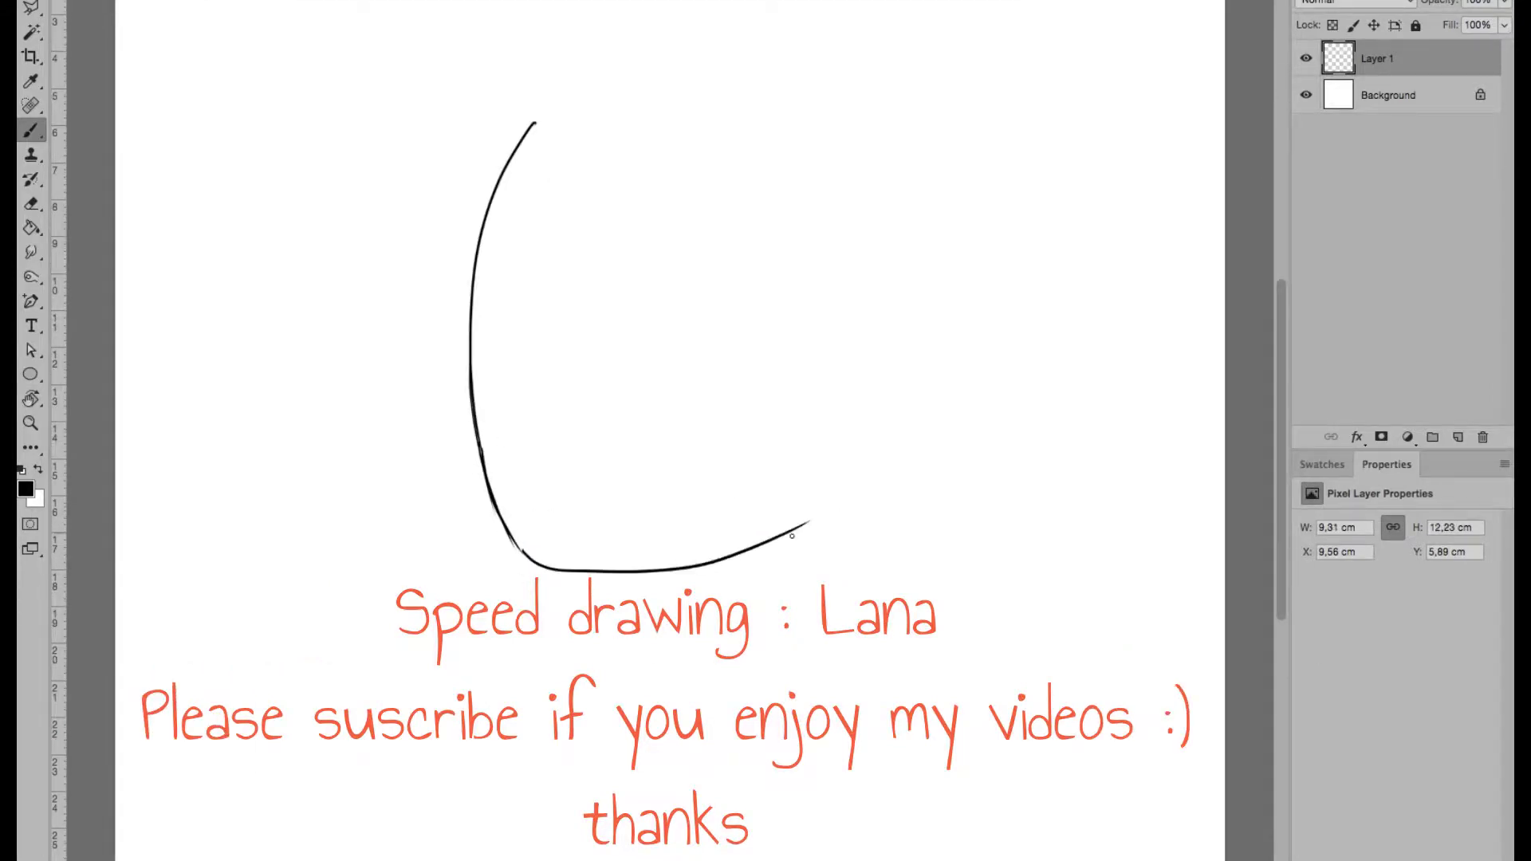
{"action": "key", "text": "ctrl+z"}
{"action": "left_click_drag", "start_coordinate": [514, 543], "coordinate": [644, 538]}
{"action": "key", "text": "ctrl+z"}
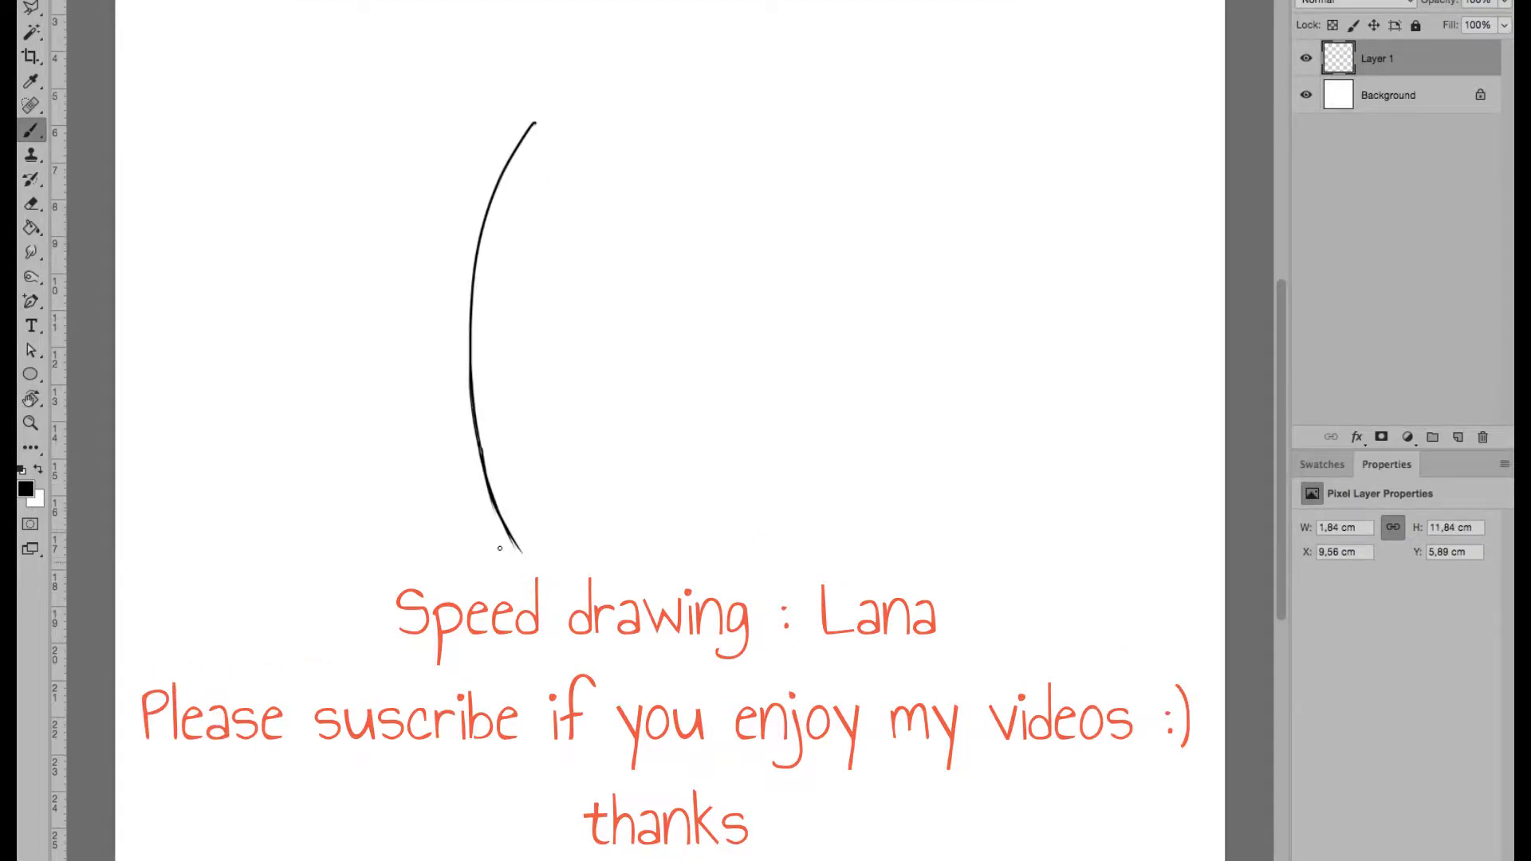
{"action": "mouse_move", "coordinate": [526, 558]}
{"action": "left_mouse_down"}
{"action": "mouse_move", "coordinate": [757, 566]}
{"action": "mouse_move", "coordinate": [914, 401]}
{"action": "left_mouse_up"}
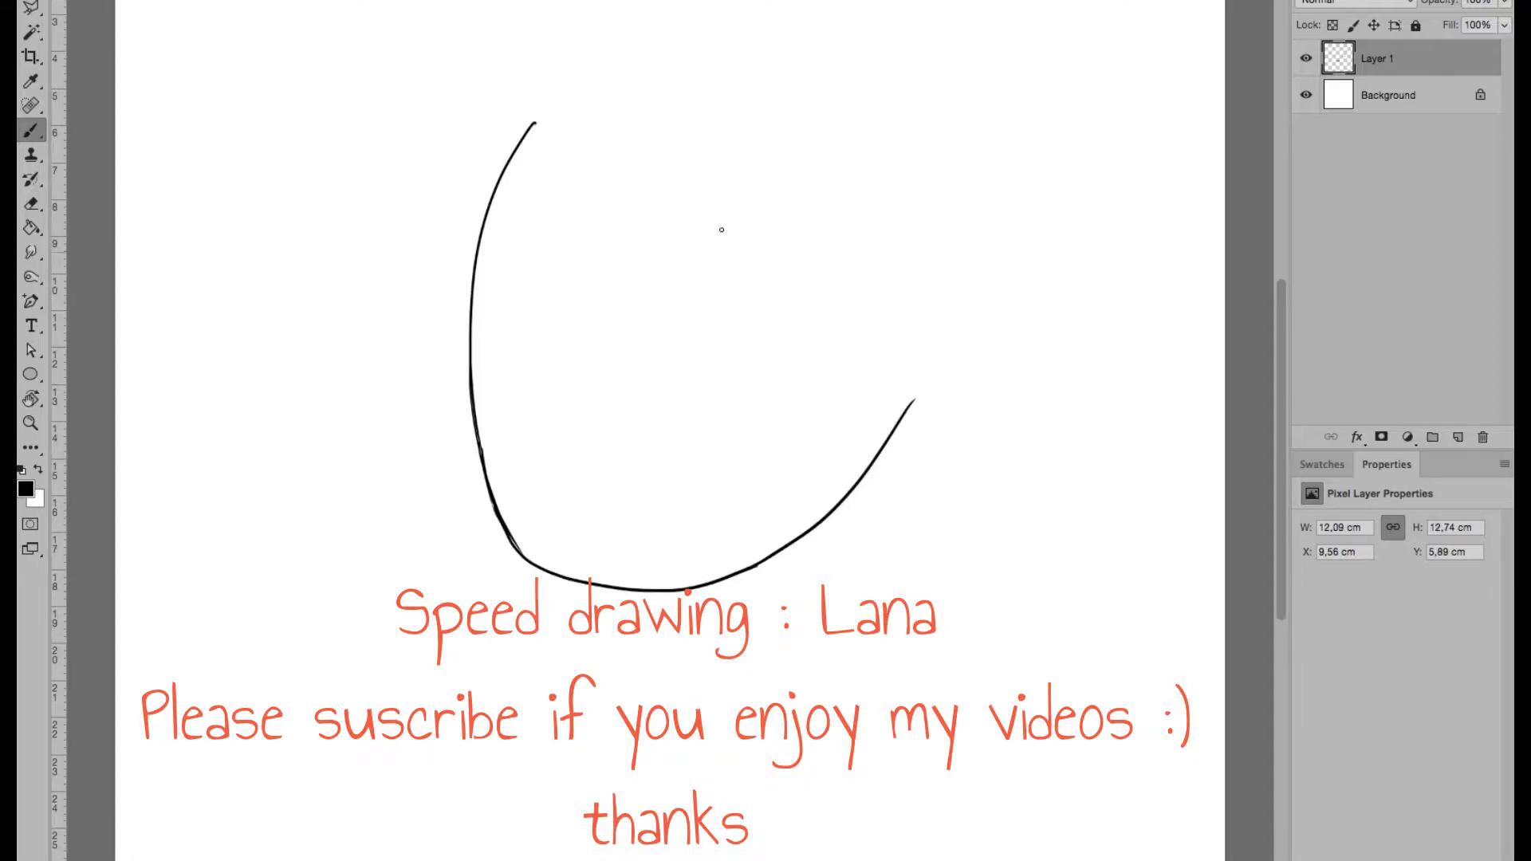
- Draw the nose line and the forehead curve, undoing misplaced strokes
{"action": "left_click_drag", "start_coordinate": [706, 210], "coordinate": [617, 406]}
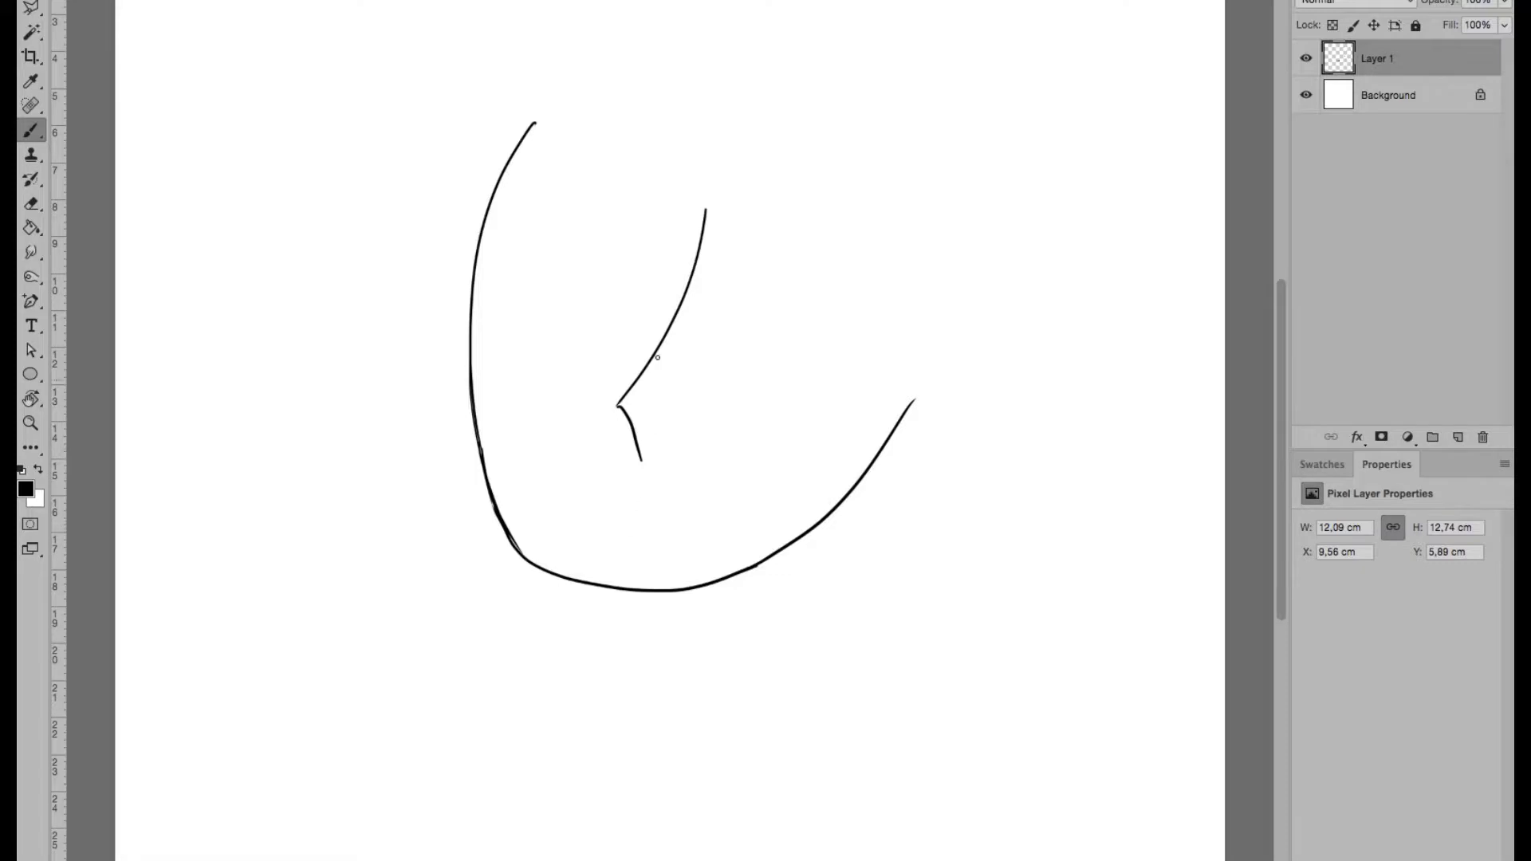
{"action": "key", "text": "ctrl+z"}
{"action": "left_click_drag", "start_coordinate": [564, 142], "coordinate": [707, 214]}
{"action": "key", "text": "ctrl+z"}
{"action": "mouse_move", "coordinate": [576, 122]}
{"action": "left_mouse_down"}
{"action": "mouse_move", "coordinate": [706, 211]}
{"action": "mouse_move", "coordinate": [924, 430]}
{"action": "left_mouse_up"}
{"action": "key", "text": "ctrl+z"}
- Draw the right eye with upper lid, lower lid and crease
{"action": "left_click_drag", "start_coordinate": [748, 233], "coordinate": [924, 351]}
{"action": "mouse_move", "coordinate": [728, 279]}
{"action": "left_mouse_down"}
{"action": "mouse_move", "coordinate": [829, 303]}
{"action": "mouse_move", "coordinate": [881, 395]}
{"action": "mouse_move", "coordinate": [754, 371]}
{"action": "left_mouse_up"}
{"action": "key", "text": "ctrl+z"}
{"action": "mouse_move", "coordinate": [857, 393]}
{"action": "left_mouse_down"}
{"action": "mouse_move", "coordinate": [732, 289]}
{"action": "mouse_move", "coordinate": [840, 352]}
{"action": "left_mouse_up"}
{"action": "key", "text": "ctrl+z"}
{"action": "left_click_drag", "start_coordinate": [730, 279], "coordinate": [867, 417]}
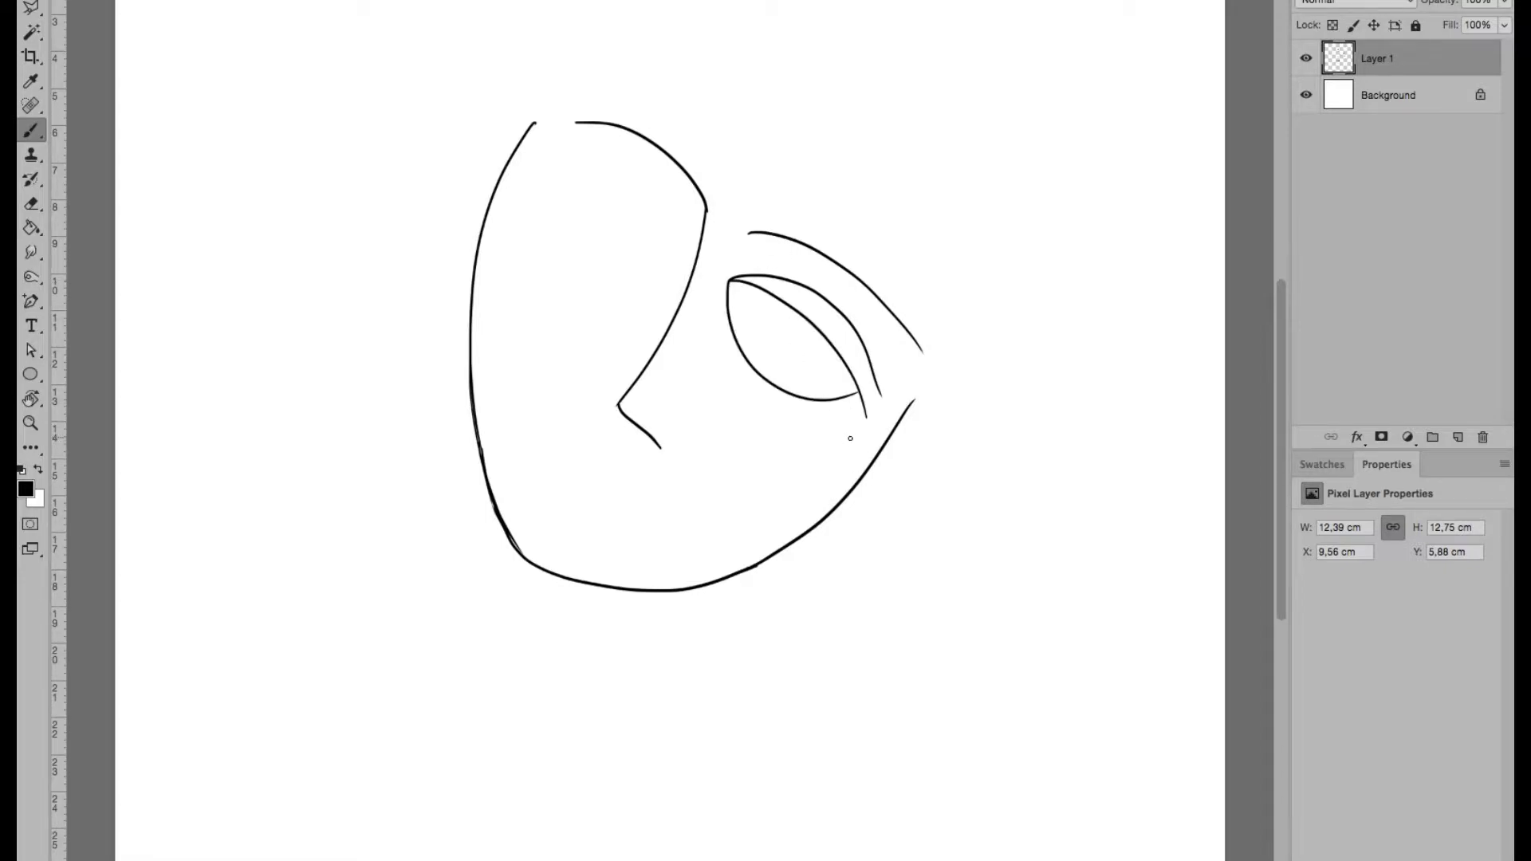
- Draw the left eye with upper lid, lower lid and crease
{"action": "left_click_drag", "start_coordinate": [538, 173], "coordinate": [667, 196]}
{"action": "key", "text": "ctrl+z"}
{"action": "left_click_drag", "start_coordinate": [539, 176], "coordinate": [679, 247]}
{"action": "left_click_drag", "start_coordinate": [538, 178], "coordinate": [677, 290]}
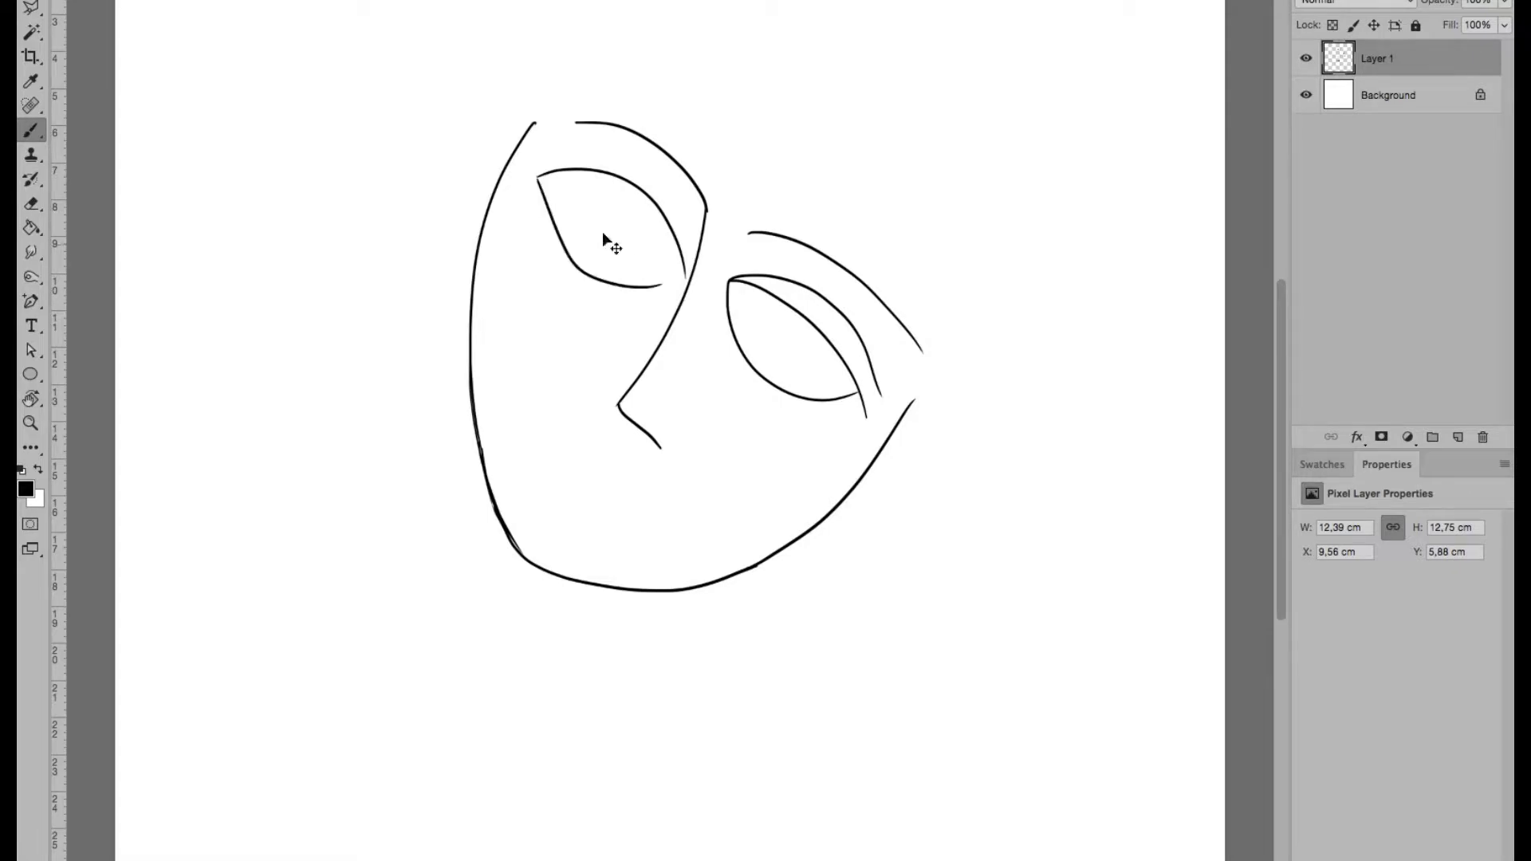
{"action": "left_click_drag", "start_coordinate": [538, 182], "coordinate": [677, 303]}
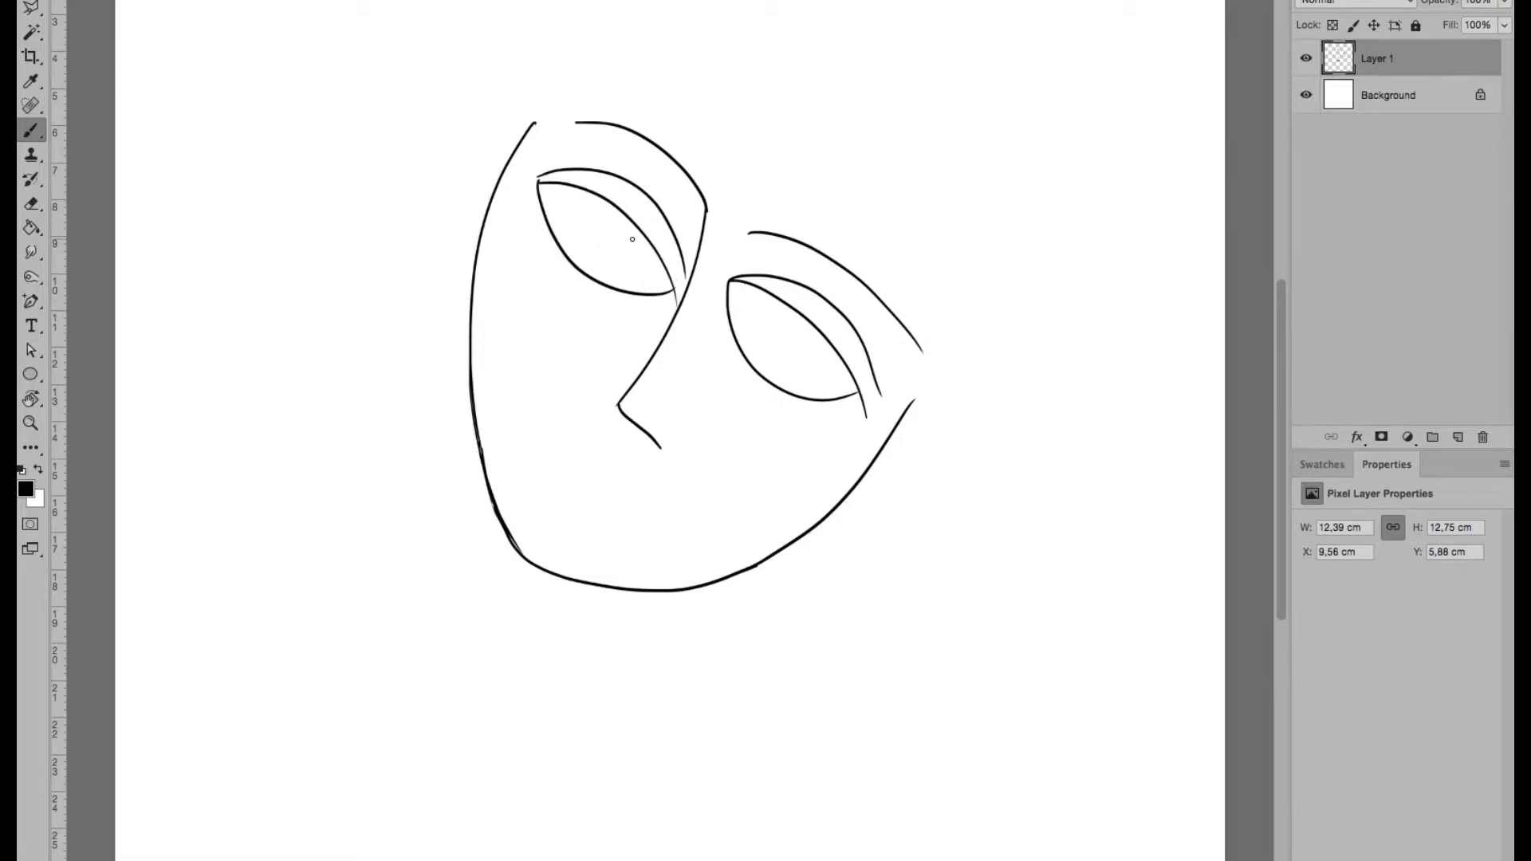
- Draw irises in both the right and left eyes
{"action": "key", "text": "ctrl+z"}
{"action": "left_click_drag", "start_coordinate": [775, 299], "coordinate": [742, 362]}
{"action": "key", "text": "ctrl+z"}
{"action": "left_click_drag", "start_coordinate": [647, 247], "coordinate": [604, 291]}
{"action": "key", "text": "ctrl+z"}
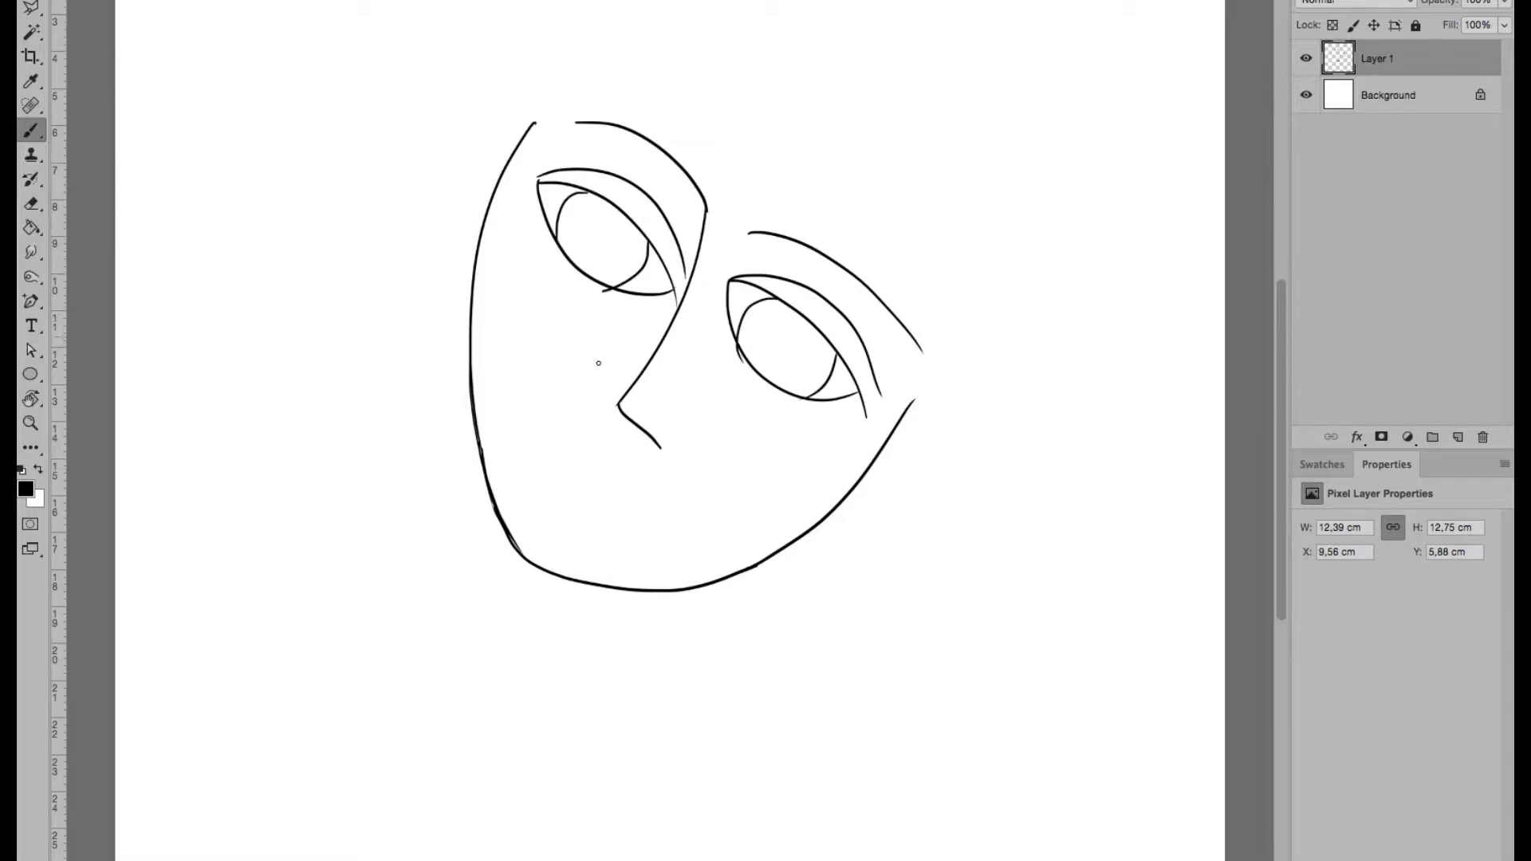
- Draw the mouth with upper and lower lip lines below the nose
{"action": "mouse_move", "coordinate": [552, 454]}
{"action": "left_mouse_down"}
{"action": "mouse_move", "coordinate": [642, 520]}
{"action": "mouse_move", "coordinate": [701, 537]}
{"action": "left_mouse_up"}
{"action": "key", "text": "ctrl+z"}
{"action": "key", "text": "ctrl+z"}
{"action": "left_click_drag", "start_coordinate": [587, 466], "coordinate": [621, 509]}
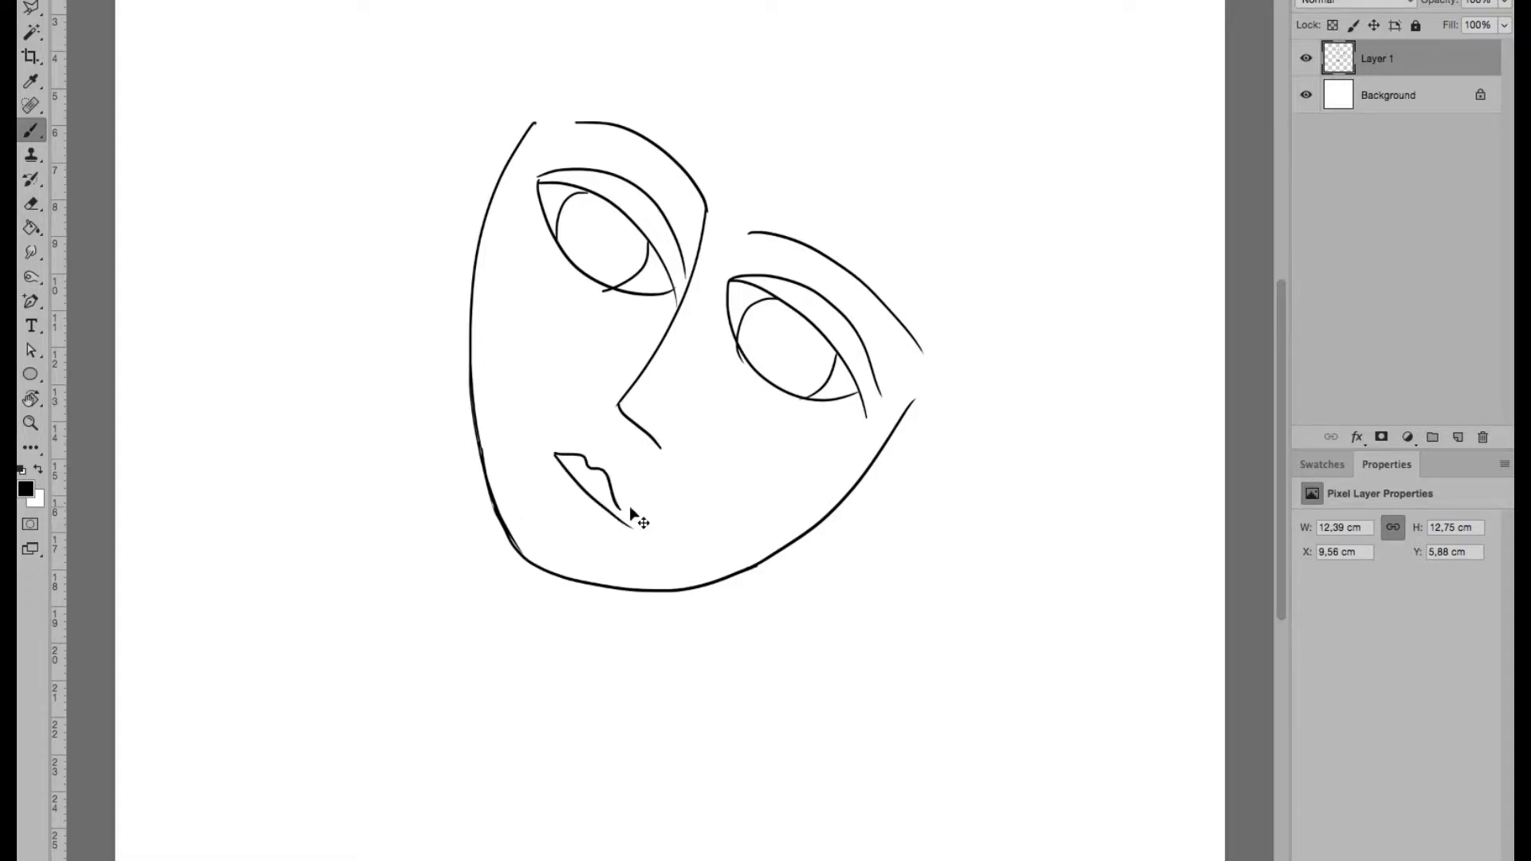
{"action": "key", "text": "ctrl+z"}
{"action": "left_click_drag", "start_coordinate": [559, 461], "coordinate": [617, 510]}
{"action": "key", "text": "ctrl+z"}
{"action": "mouse_move", "coordinate": [557, 456]}
{"action": "left_mouse_down"}
{"action": "mouse_move", "coordinate": [630, 522]}
{"action": "mouse_move", "coordinate": [567, 496]}
{"action": "mouse_move", "coordinate": [632, 527]}
{"action": "left_mouse_up"}
{"action": "key", "text": "ctrl+z"}
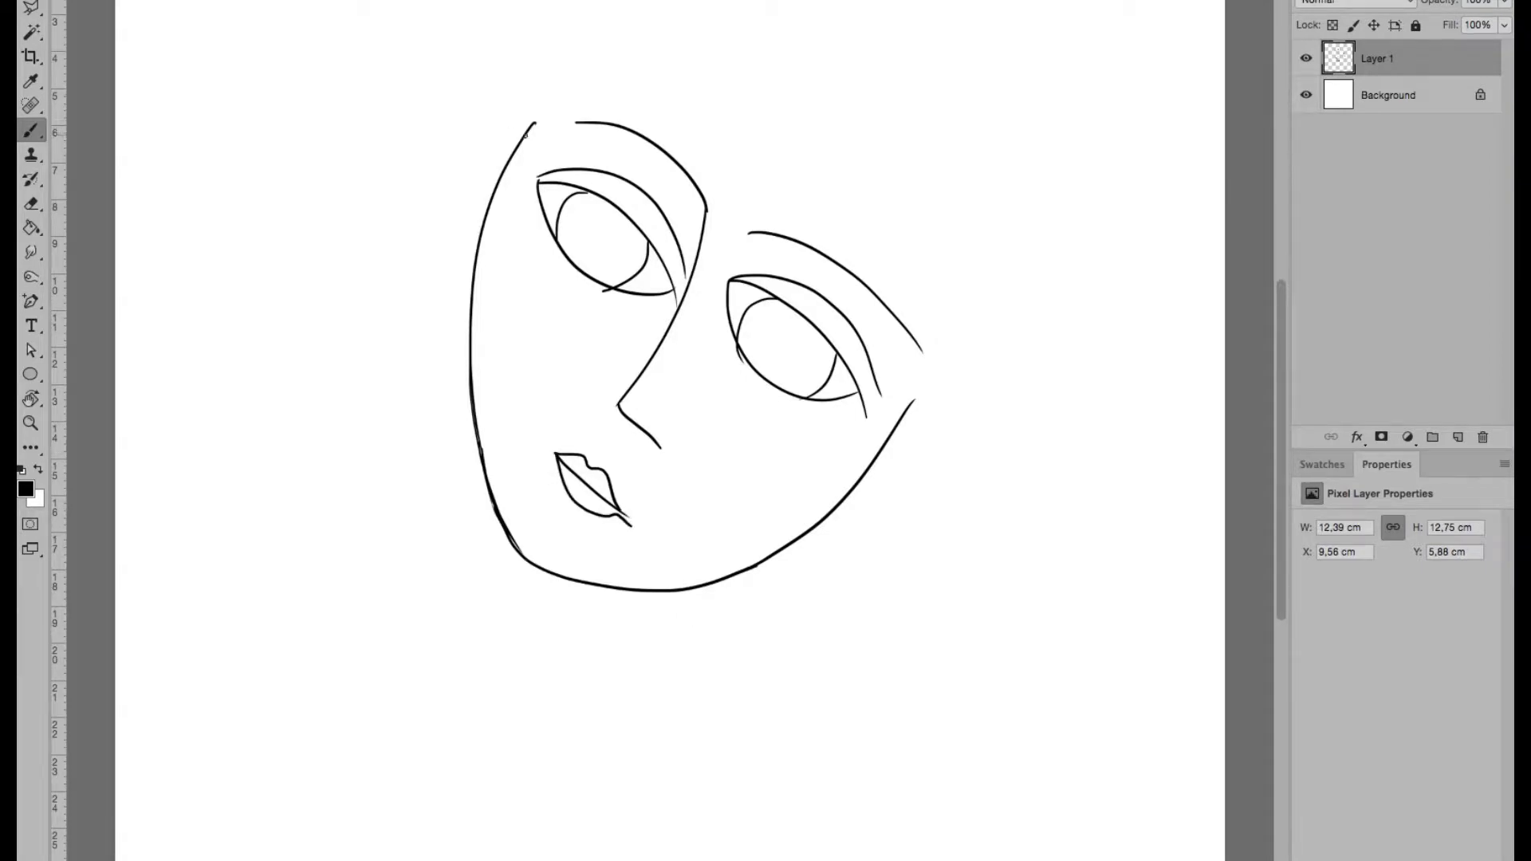
- Draw a long curve for the top of the head, then zoom out to the whole page
{"action": "left_click_drag", "start_coordinate": [525, 134], "coordinate": [683, 18]}
{"action": "key", "text": "ctrl+z"}
{"action": "left_click_drag", "start_coordinate": [522, 135], "coordinate": [747, 35]}
{"action": "key", "text": "ctrl+minus"}
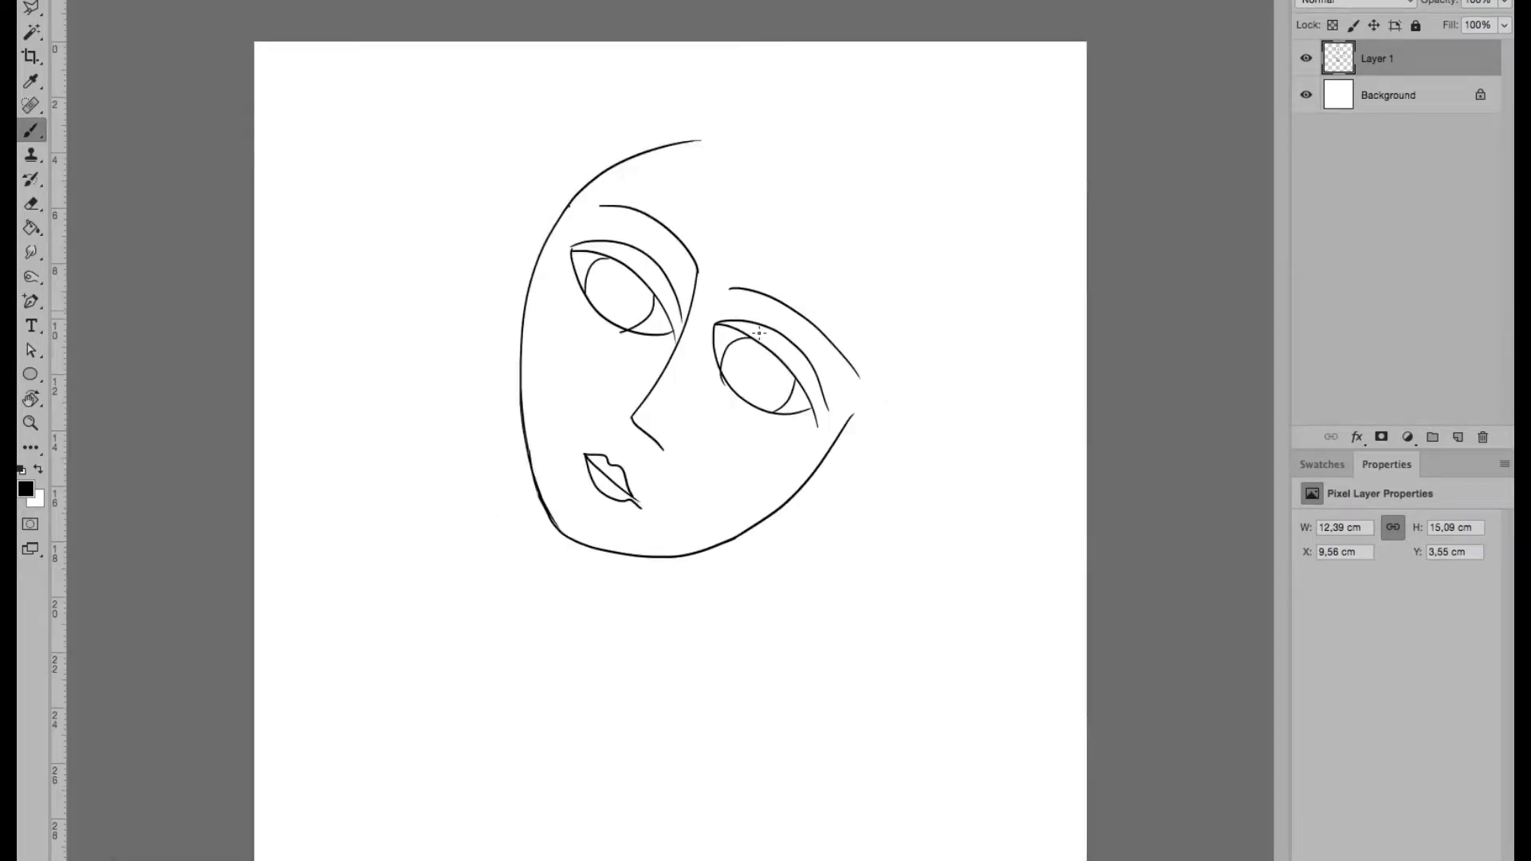
- Erase stray line tails at the eye corners and lip, and the lower left jaw
{"action": "key", "text": "ctrl+plus"}
{"action": "key", "text": "e"}
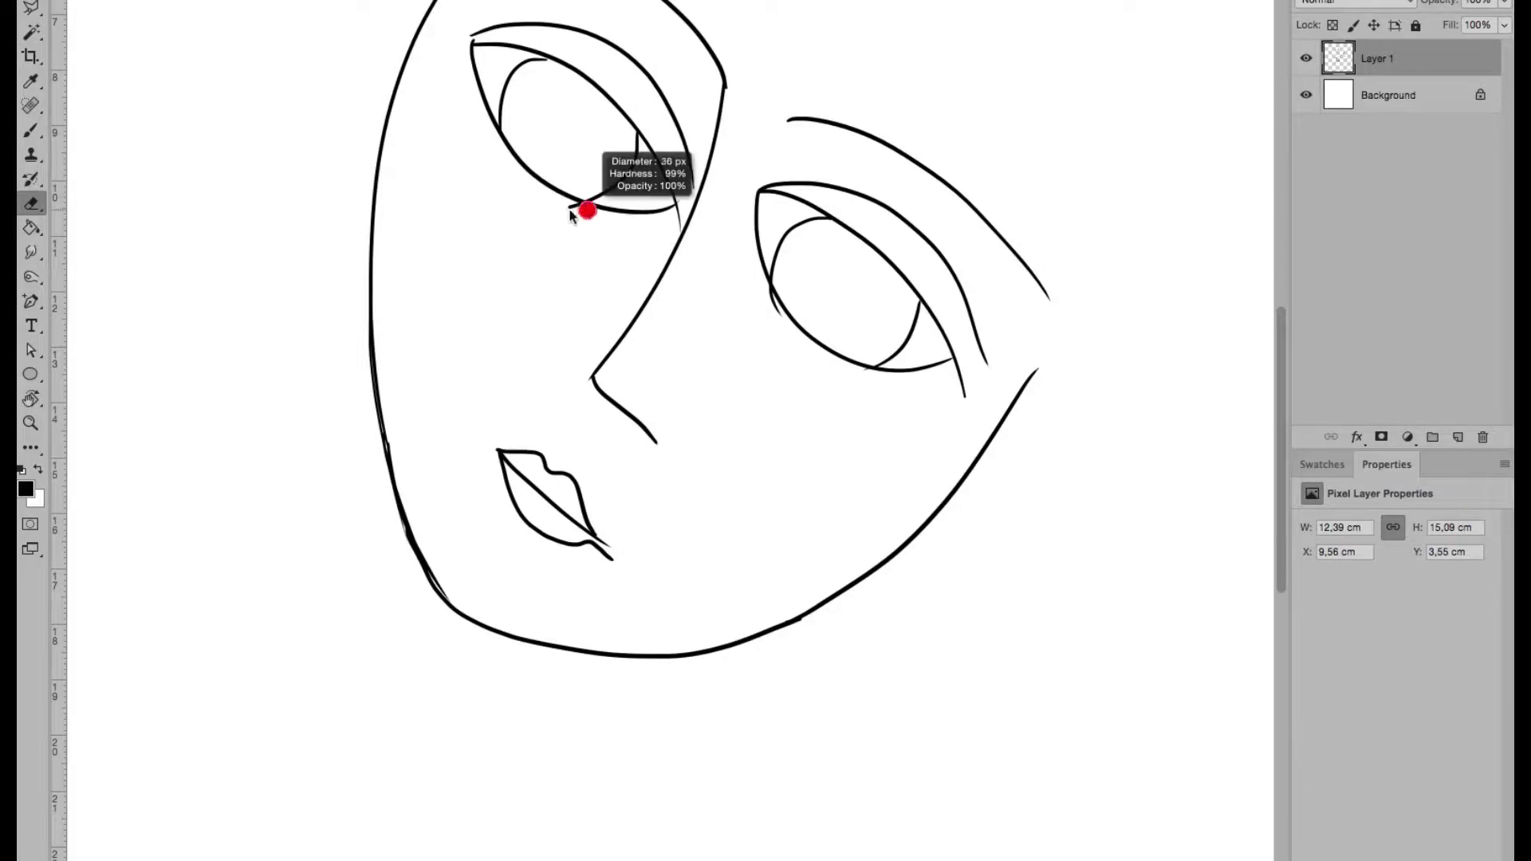
{"action": "left_click_drag", "start_coordinate": [680, 207], "coordinate": [677, 227]}
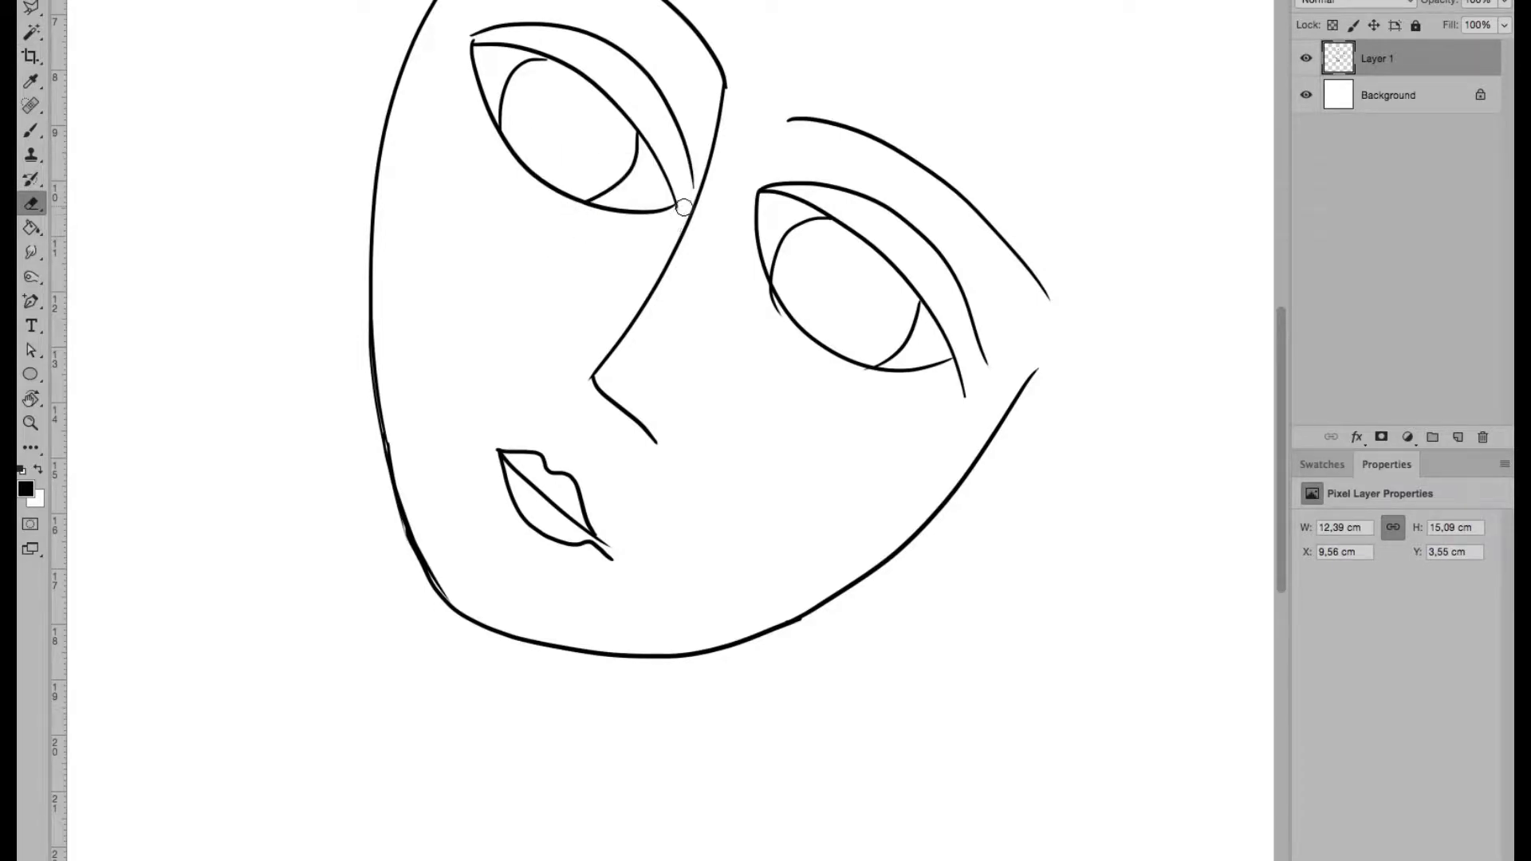
{"action": "left_click_drag", "start_coordinate": [774, 323], "coordinate": [771, 297]}
{"action": "left_click_drag", "start_coordinate": [592, 571], "coordinate": [606, 555]}
{"action": "key", "text": "ctrl+minus"}
{"action": "left_click_drag", "start_coordinate": [472, 379], "coordinate": [513, 533]}
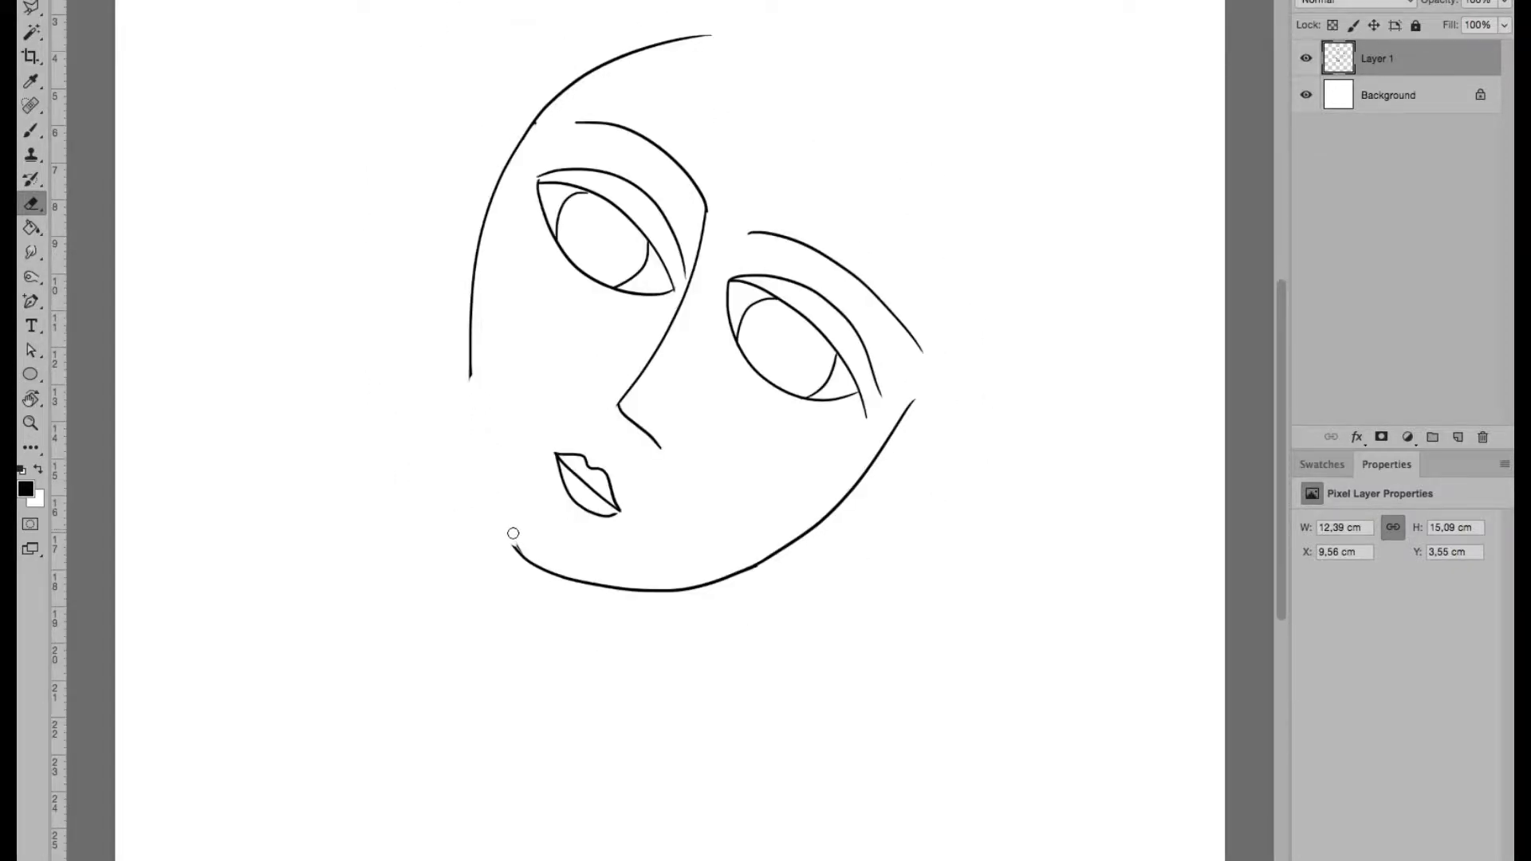
- Redraw the left jaw as one smooth line down to the chin
{"action": "key", "text": "b"}
{"action": "left_click_drag", "start_coordinate": [470, 374], "coordinate": [478, 433]}
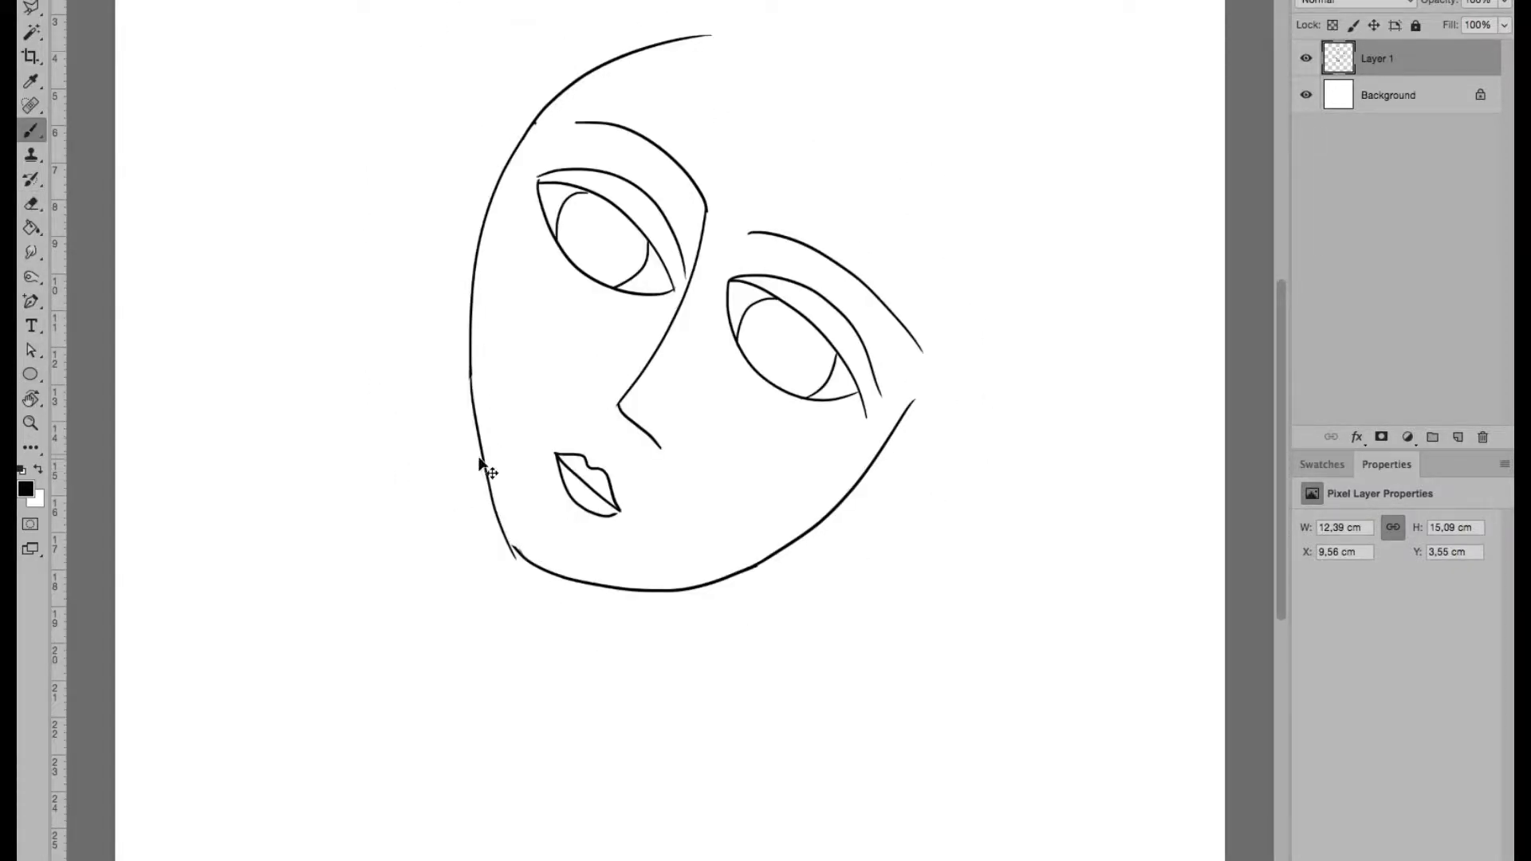
{"action": "left_click_drag", "start_coordinate": [470, 382], "coordinate": [526, 573]}
{"action": "key", "text": "ctrl+z"}
{"action": "key", "text": "e"}
{"action": "left_click_drag", "start_coordinate": [480, 404], "coordinate": [494, 522]}
{"action": "key", "text": "b"}
{"action": "key", "text": "ctrl+z"}
{"action": "mouse_move", "coordinate": [470, 373]}
{"action": "left_mouse_down"}
{"action": "mouse_move", "coordinate": [494, 523]}
{"action": "mouse_move", "coordinate": [507, 517]}
{"action": "left_mouse_up"}
{"action": "key", "text": "e"}
{"action": "key", "text": "b"}
- Add pupils to both eyes and draw long hair down both sides of the face
{"action": "left_click_drag", "start_coordinate": [788, 324], "coordinate": [781, 322]}
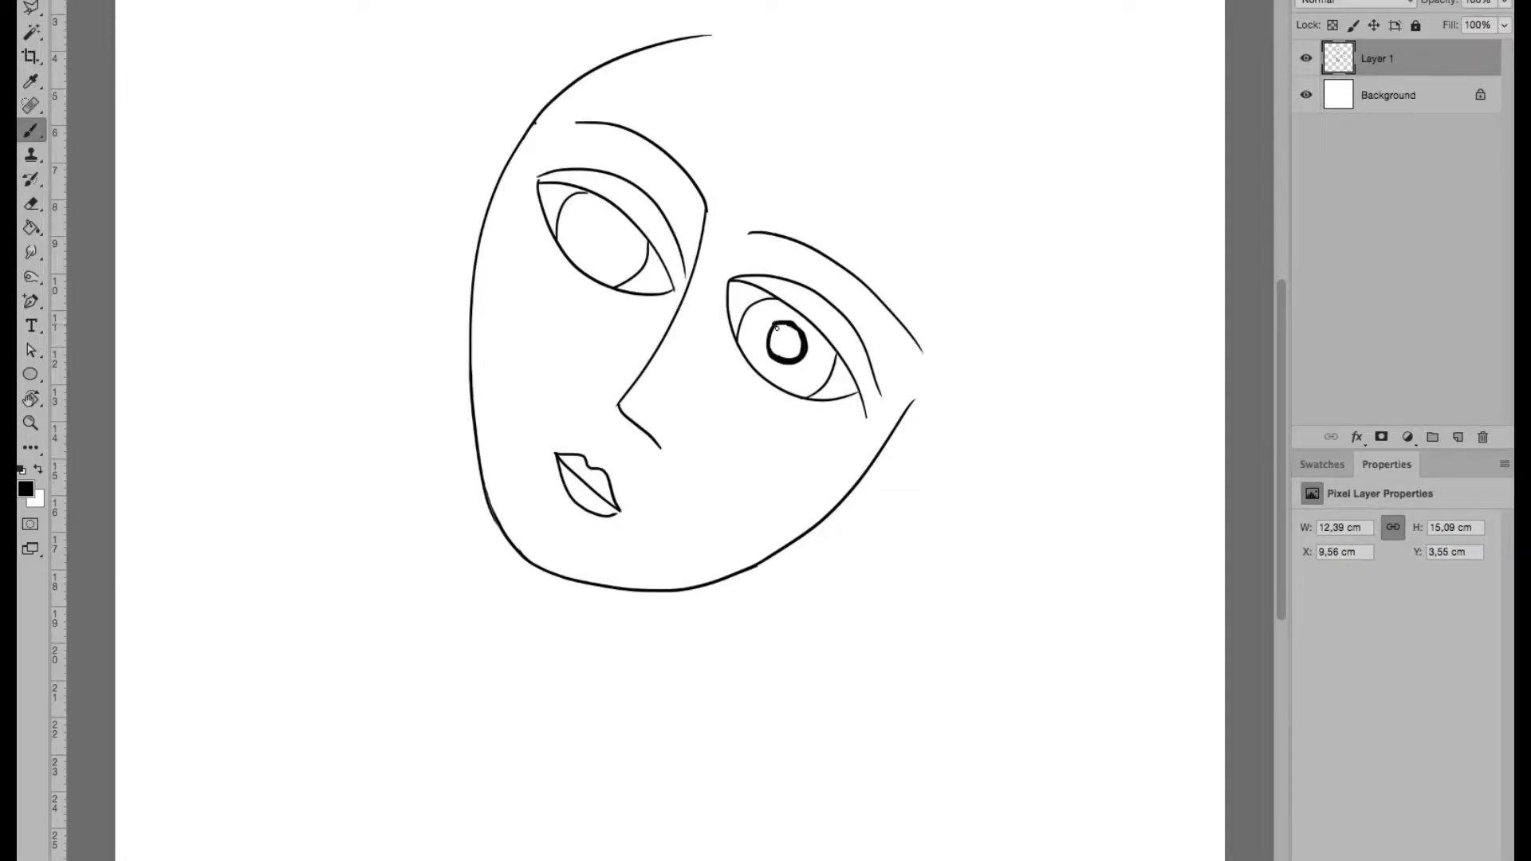
{"action": "mouse_move", "coordinate": [603, 223]}
{"action": "left_mouse_down"}
{"action": "mouse_move", "coordinate": [612, 250]}
{"action": "mouse_move", "coordinate": [618, 238]}
{"action": "left_mouse_up"}
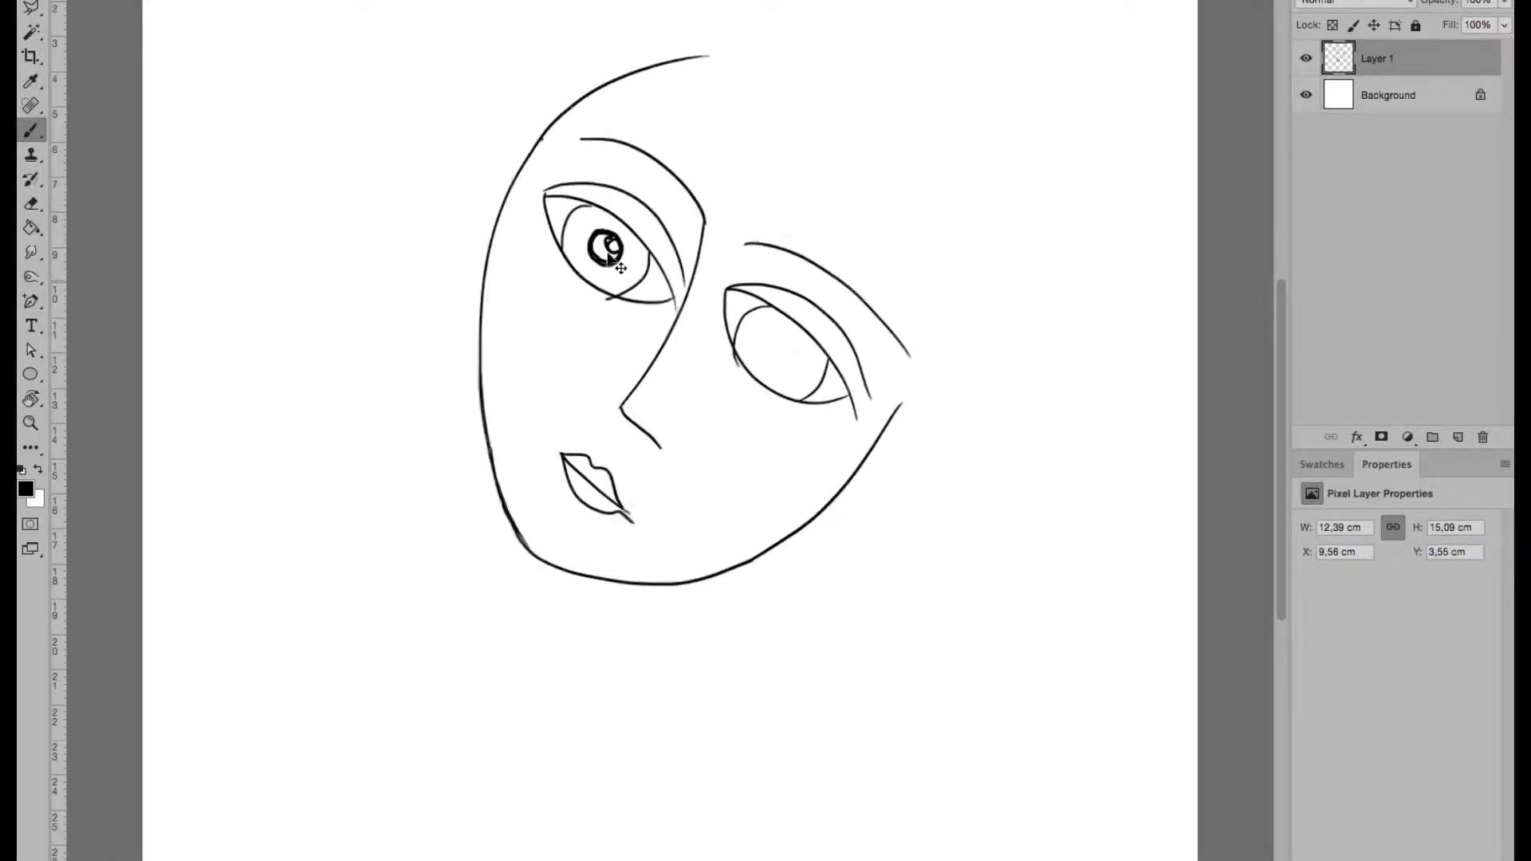
{"action": "key", "text": "ctrl+minus"}
{"action": "mouse_move", "coordinate": [701, 142]}
{"action": "left_mouse_down"}
{"action": "mouse_move", "coordinate": [547, 403]}
{"action": "mouse_move", "coordinate": [526, 666]}
{"action": "mouse_move", "coordinate": [842, 308]}
{"action": "mouse_move", "coordinate": [792, 760]}
{"action": "left_mouse_up"}
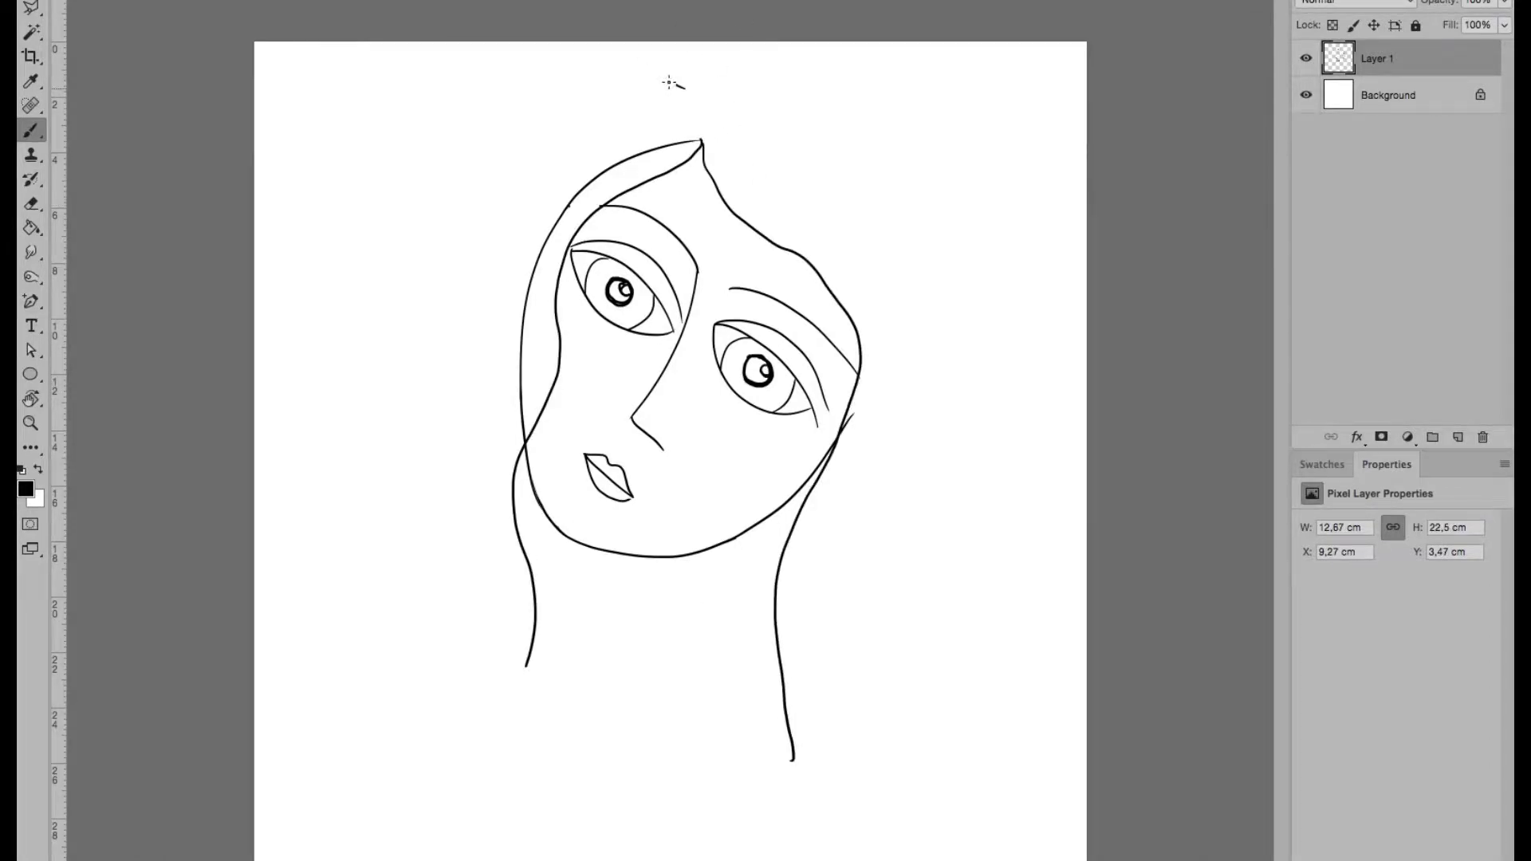
- Draw the outer hair outlines on the left and right, flowing down from the crown
{"action": "mouse_move", "coordinate": [670, 83]}
{"action": "left_mouse_down"}
{"action": "mouse_move", "coordinate": [393, 478]}
{"action": "mouse_move", "coordinate": [415, 626]}
{"action": "left_mouse_up"}
{"action": "key", "text": "ctrl+z"}
{"action": "mouse_move", "coordinate": [691, 113]}
{"action": "left_mouse_down"}
{"action": "mouse_move", "coordinate": [447, 428]}
{"action": "mouse_move", "coordinate": [412, 718]}
{"action": "mouse_move", "coordinate": [947, 383]}
{"action": "mouse_move", "coordinate": [821, 829]}
{"action": "left_mouse_up"}
{"action": "key", "text": "ctrl+z"}
{"action": "mouse_move", "coordinate": [696, 113]}
{"action": "left_mouse_down"}
{"action": "mouse_move", "coordinate": [936, 422]}
{"action": "mouse_move", "coordinate": [913, 558]}
{"action": "mouse_move", "coordinate": [878, 629]}
{"action": "left_mouse_up"}
{"action": "key", "text": "ctrl+z"}
- Draw the right and left sides of the neck below the jaw
{"action": "key", "text": "ctrl+z"}
{"action": "left_click_drag", "start_coordinate": [696, 115], "coordinate": [878, 798]}
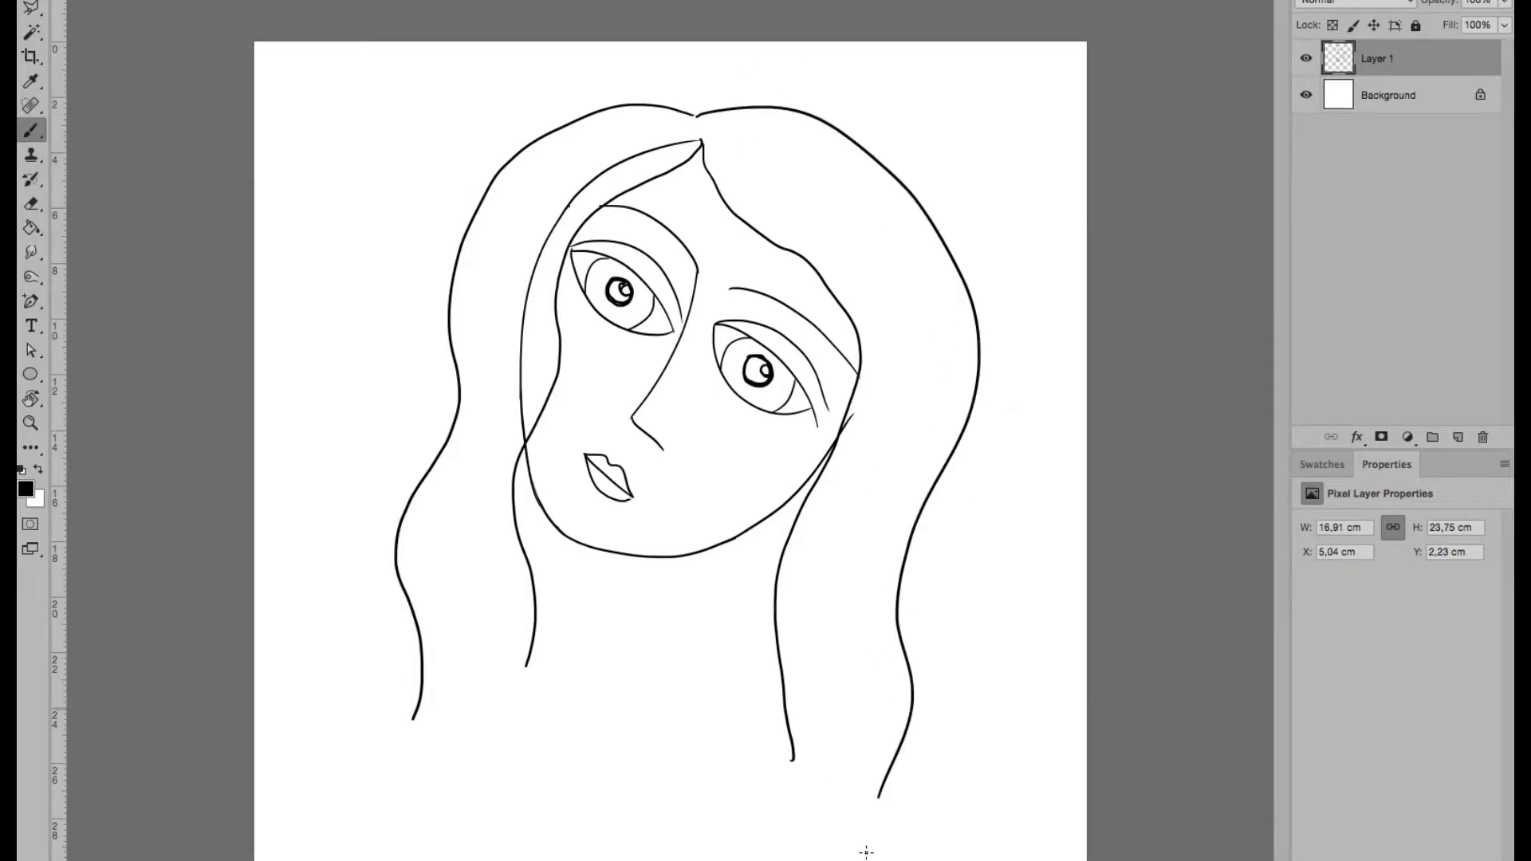
{"action": "left_click_drag", "start_coordinate": [722, 543], "coordinate": [682, 746]}
{"action": "key", "text": "ctrl+z"}
{"action": "left_click_drag", "start_coordinate": [721, 544], "coordinate": [680, 687]}
{"action": "key", "text": "ctrl+z"}
{"action": "left_click_drag", "start_coordinate": [574, 540], "coordinate": [520, 684]}
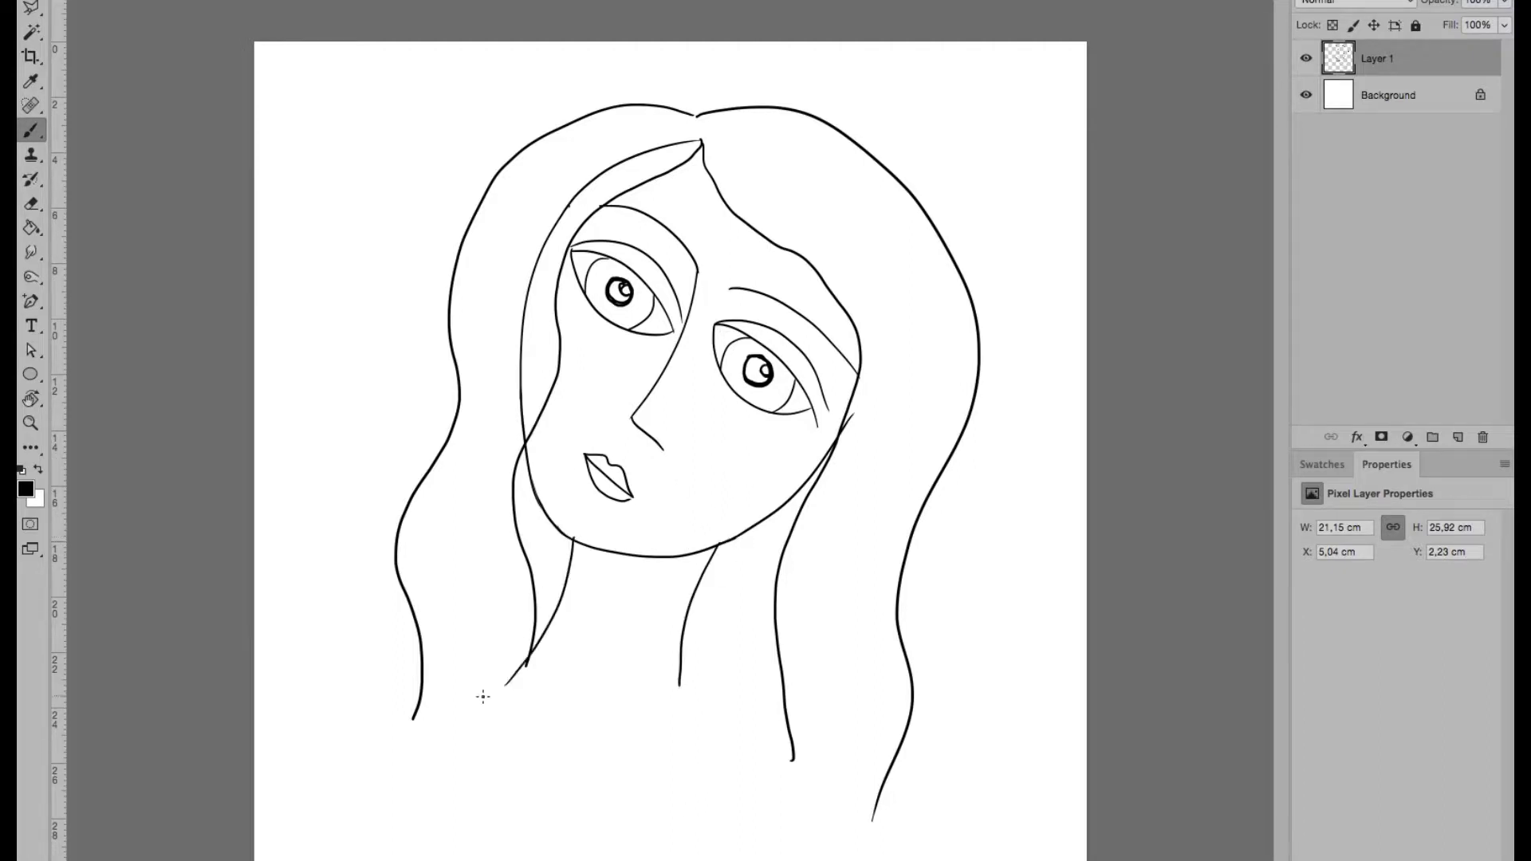
{"action": "key", "text": "ctrl+z"}
{"action": "left_click_drag", "start_coordinate": [574, 541], "coordinate": [522, 696]}
- Extend the neck lines into sloping right and left shoulder curves
{"action": "left_click_drag", "start_coordinate": [679, 683], "coordinate": [750, 797]}
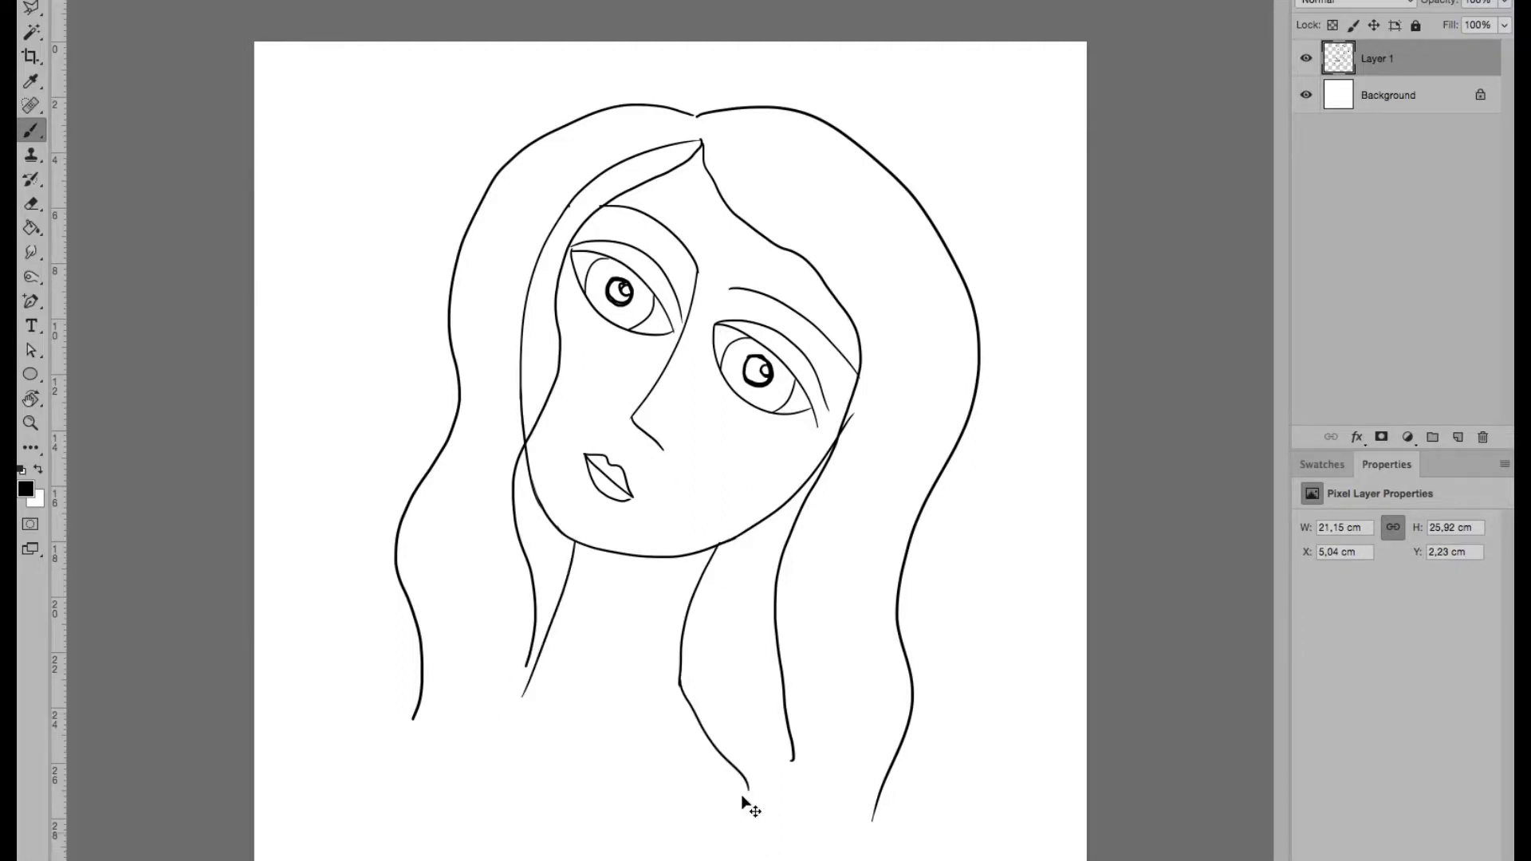
{"action": "key", "text": "ctrl+z"}
{"action": "left_click_drag", "start_coordinate": [680, 683], "coordinate": [807, 860]}
{"action": "key", "text": "ctrl+z"}
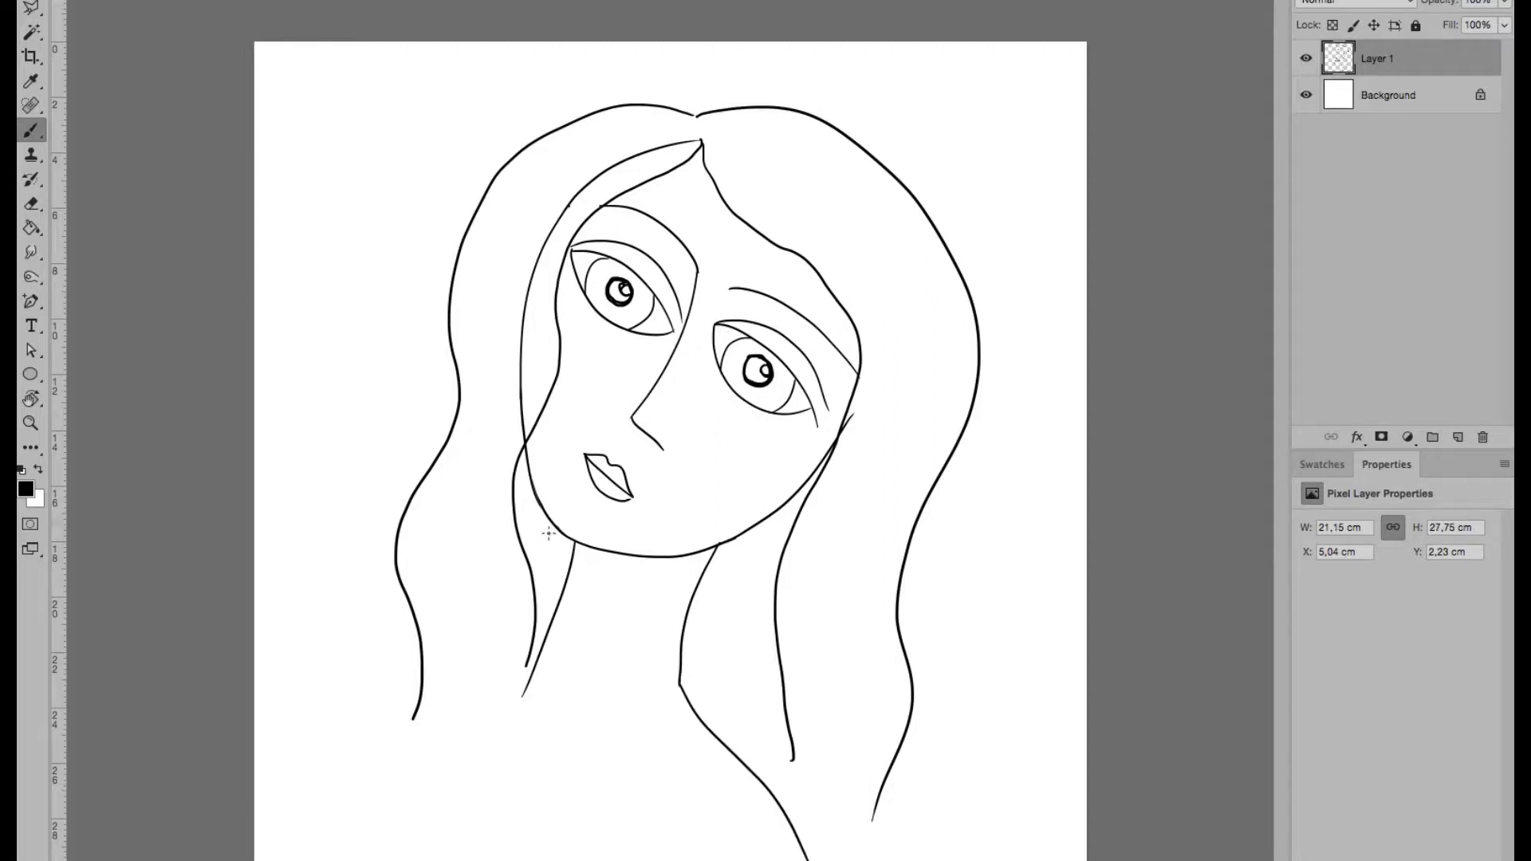
{"action": "left_click_drag", "start_coordinate": [538, 674], "coordinate": [291, 758]}
{"action": "key", "text": "ctrl+z"}
{"action": "left_click_drag", "start_coordinate": [538, 674], "coordinate": [292, 755]}
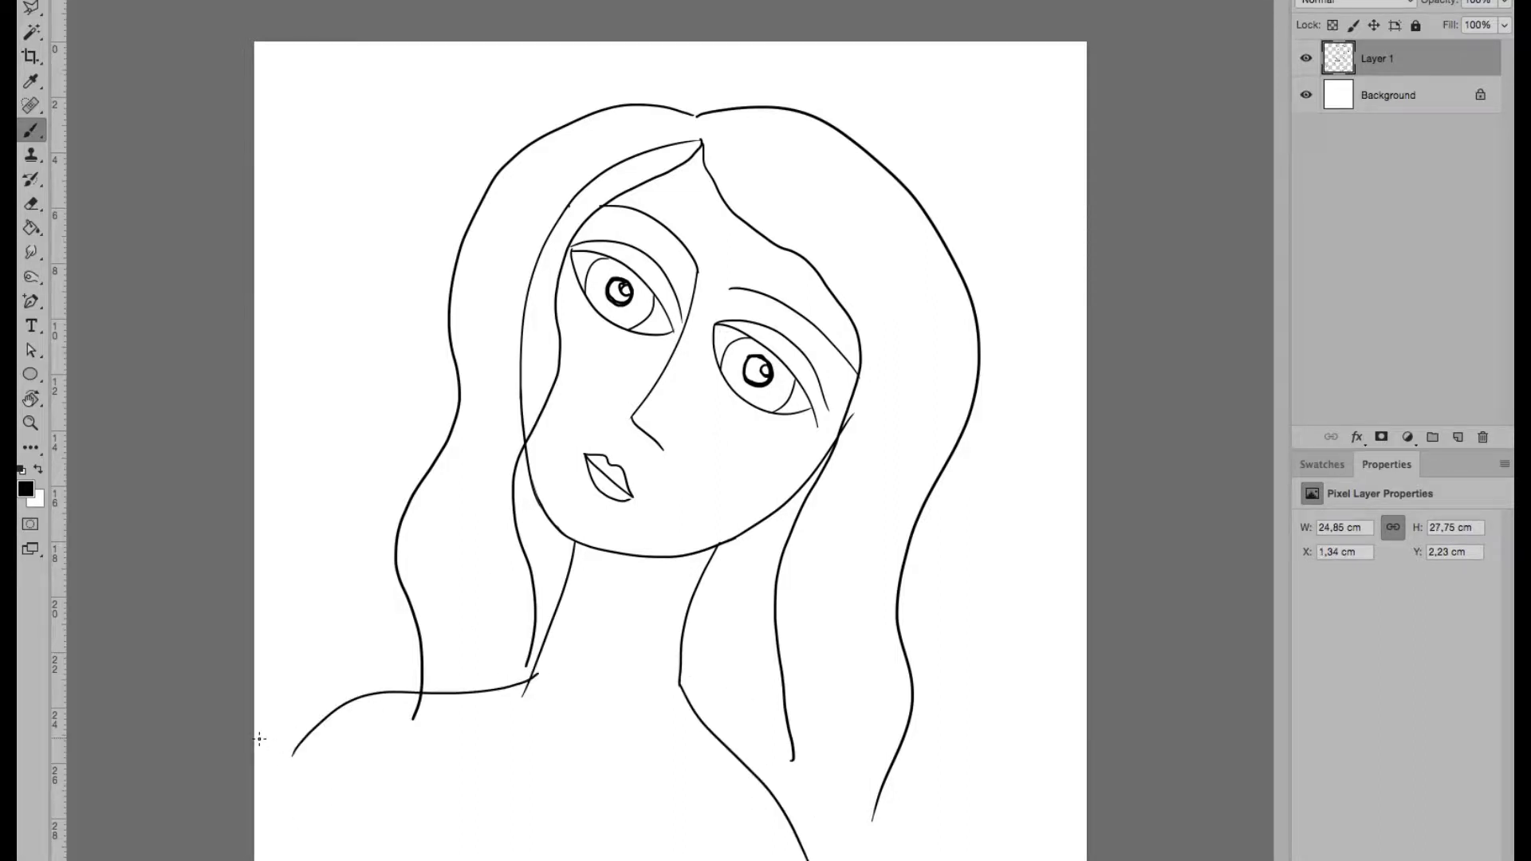
{"action": "key", "text": "e"}
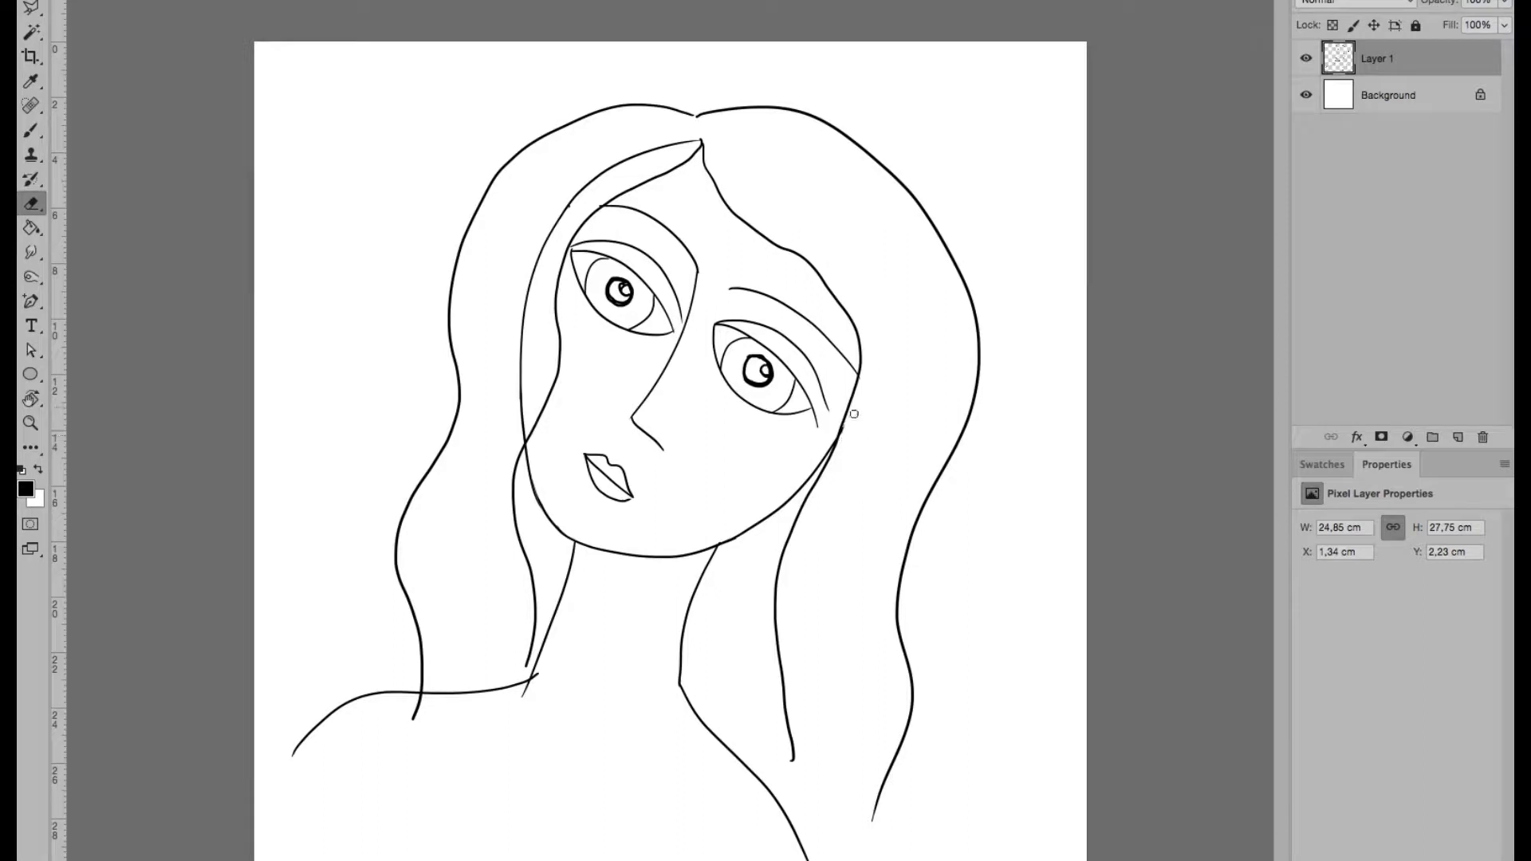
- Redraw the right jaw to the neck and erase the duplicate jaw and inner hair lines
{"action": "key", "text": "b"}
{"action": "mouse_move", "coordinate": [861, 347]}
{"action": "left_mouse_down"}
{"action": "mouse_move", "coordinate": [821, 463]}
{"action": "mouse_move", "coordinate": [711, 620]}
{"action": "left_mouse_up"}
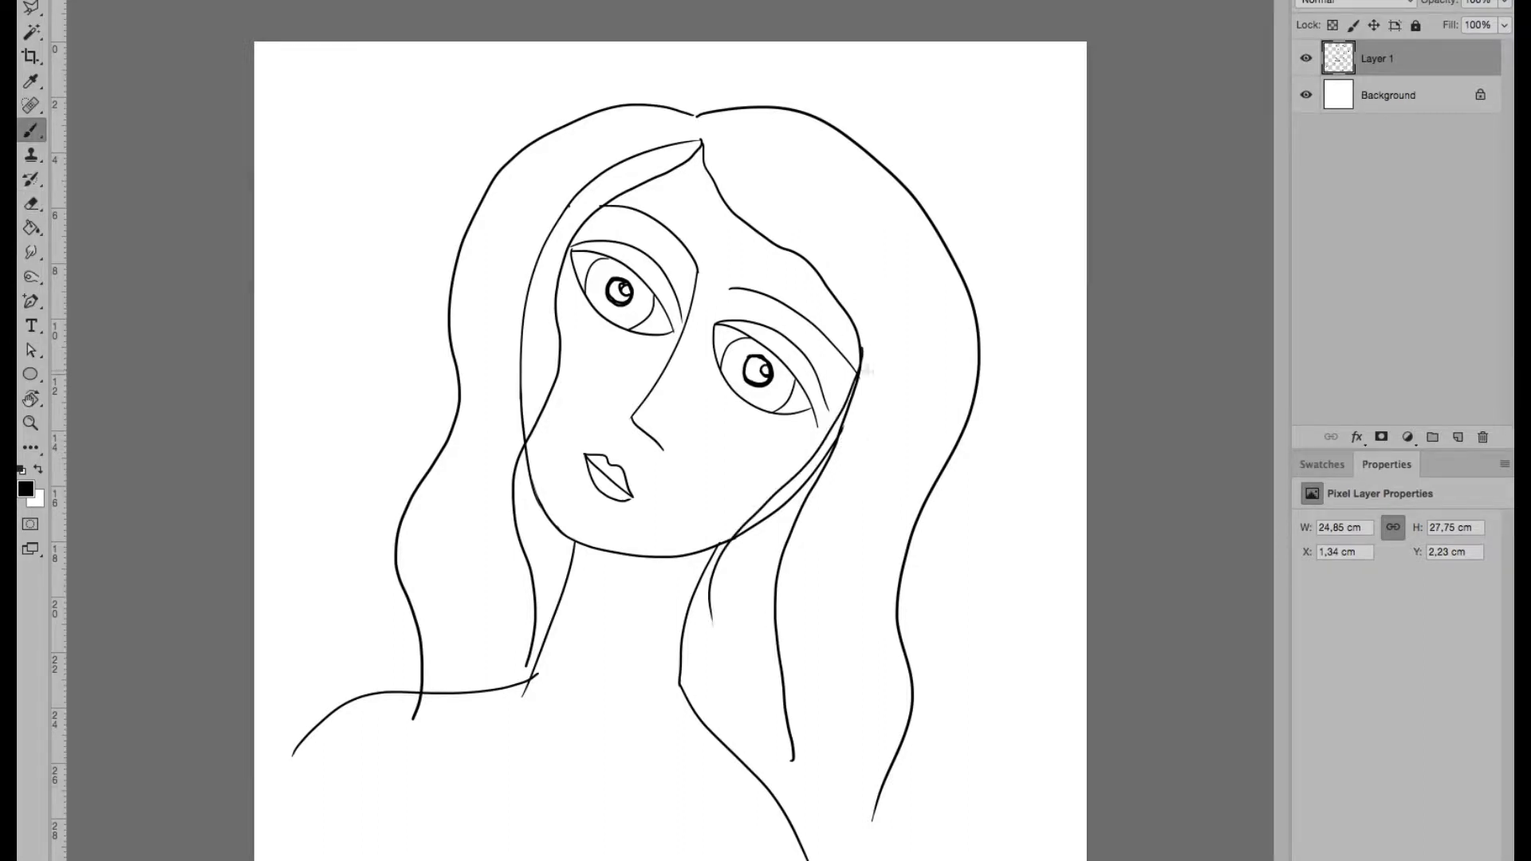
{"action": "key", "text": "e"}
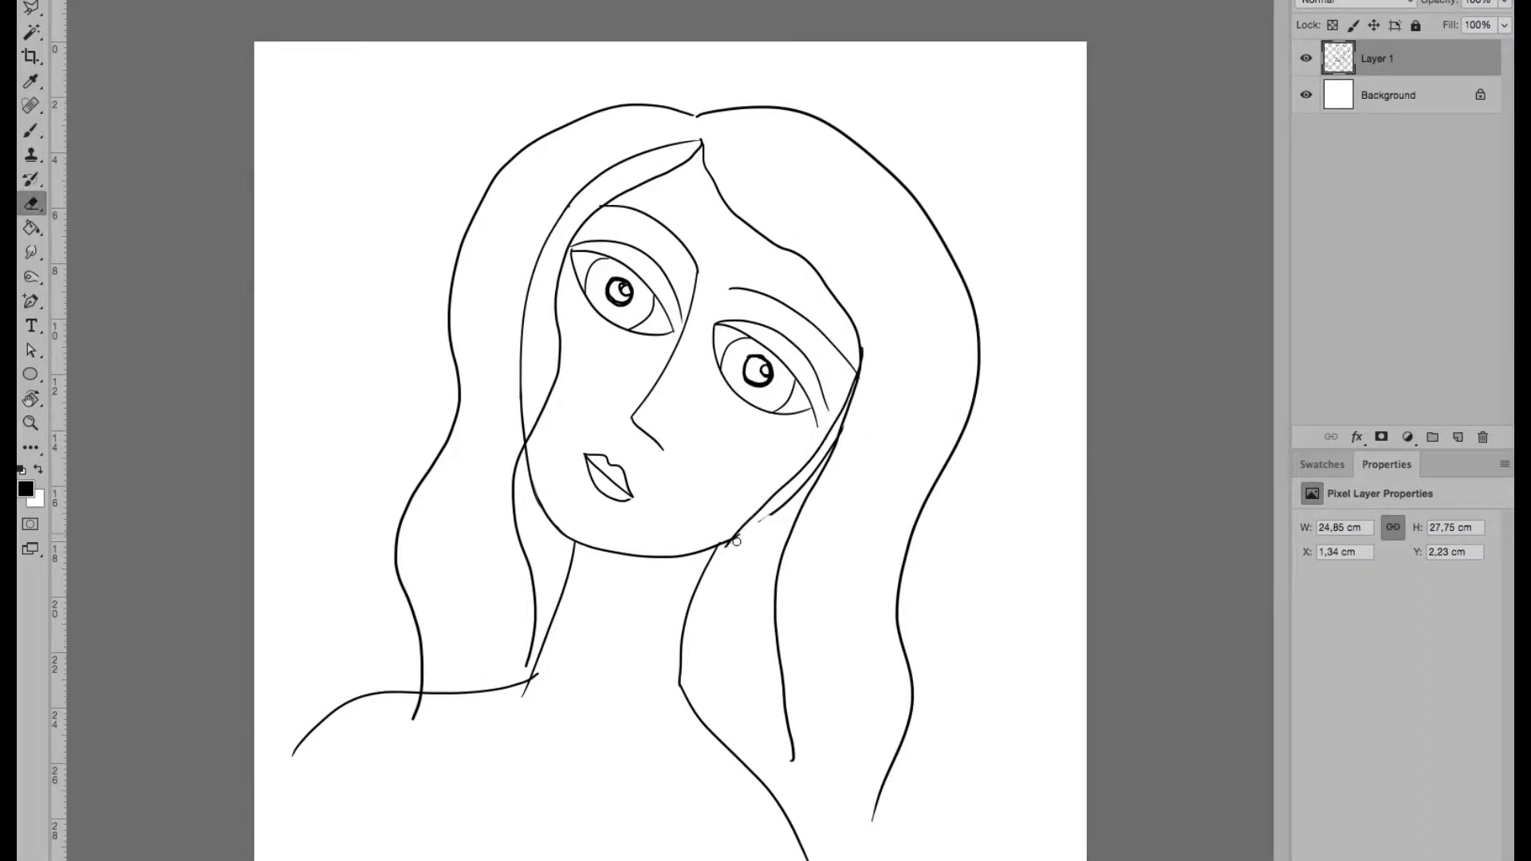
{"action": "left_click_drag", "start_coordinate": [729, 547], "coordinate": [847, 421]}
{"action": "left_click_drag", "start_coordinate": [812, 488], "coordinate": [796, 706]}
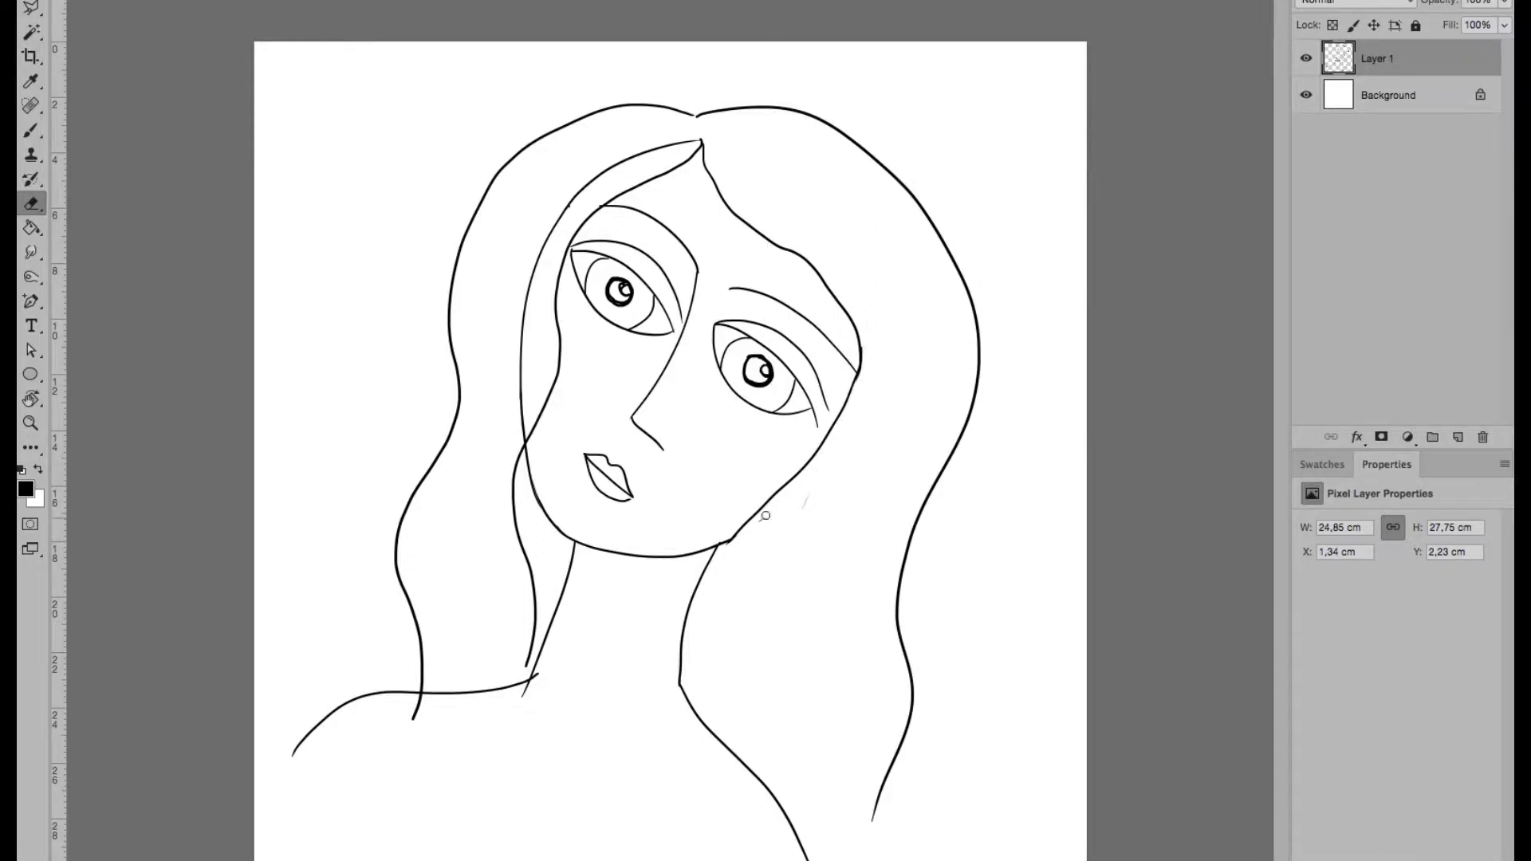
{"action": "mouse_move", "coordinate": [523, 435]}
{"action": "left_mouse_down"}
{"action": "mouse_move", "coordinate": [521, 319]}
{"action": "mouse_move", "coordinate": [630, 163]}
{"action": "mouse_move", "coordinate": [700, 135]}
{"action": "left_mouse_up"}
{"action": "key", "text": "b"}
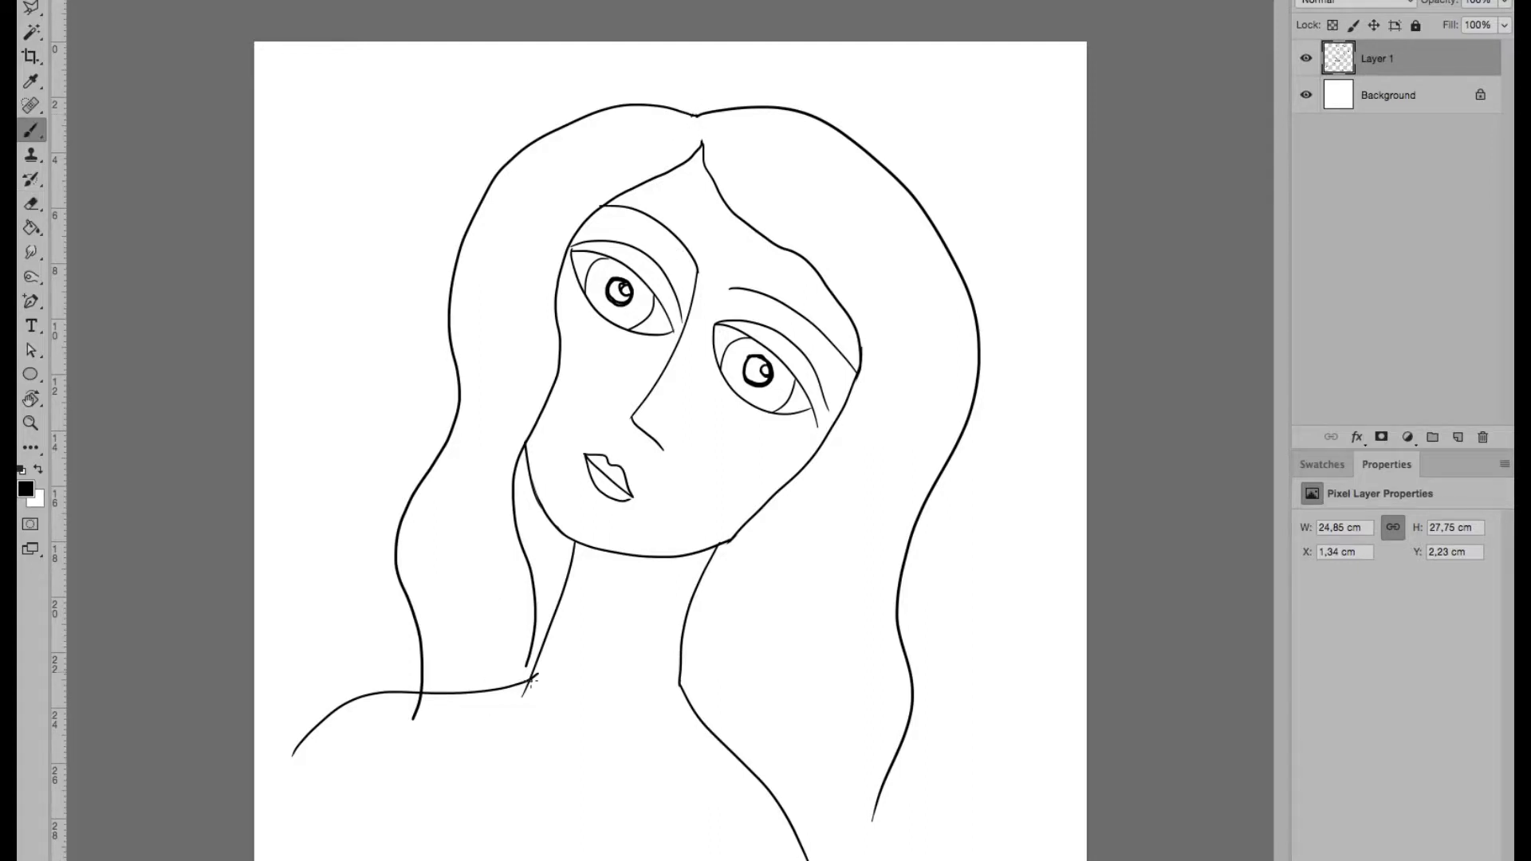
{"action": "key", "text": "e"}
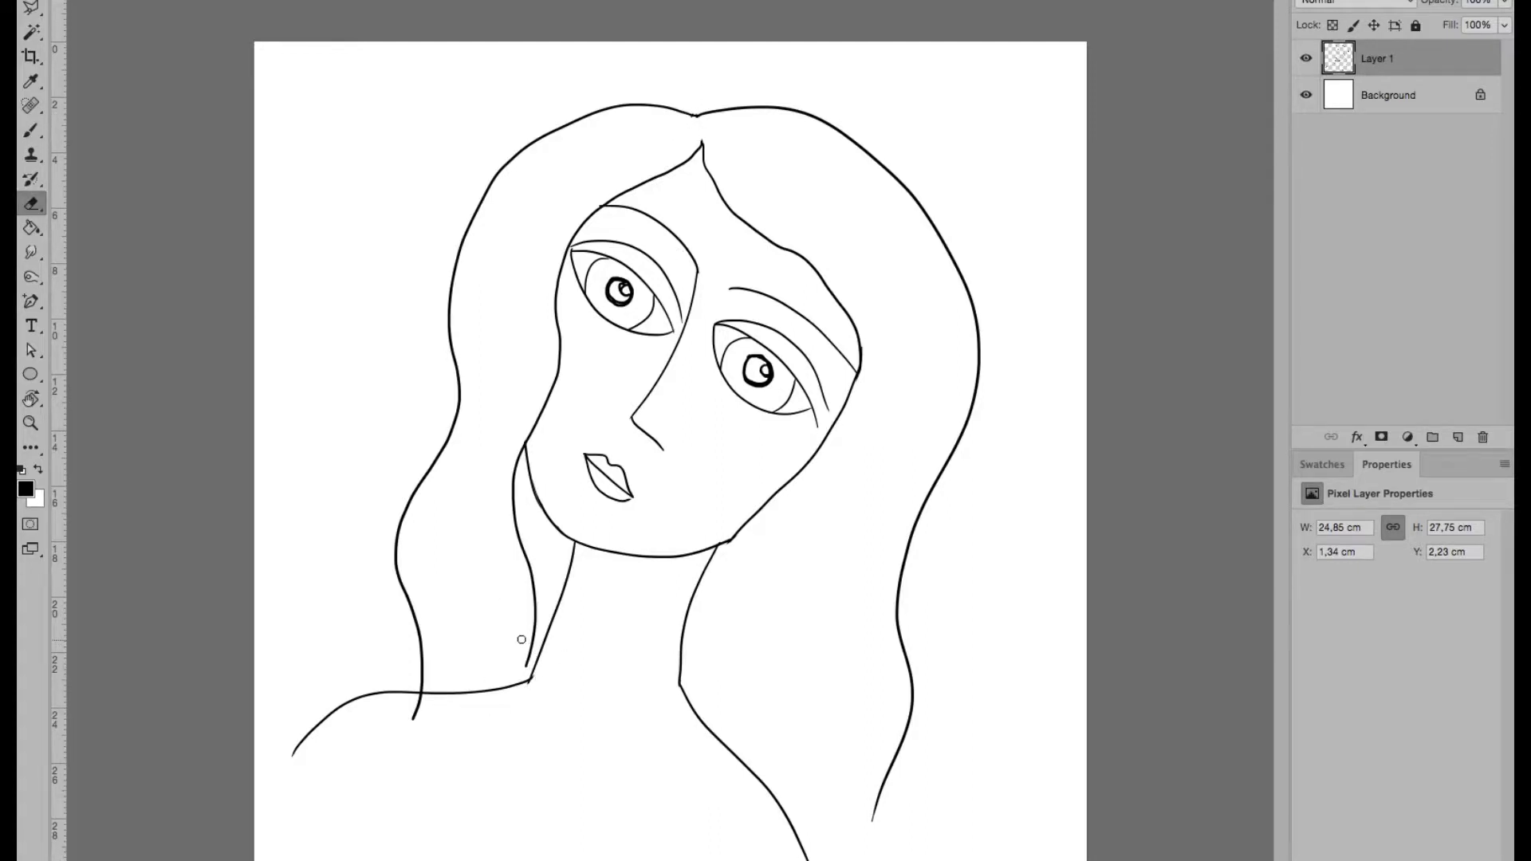
{"action": "key", "text": "b"}
- Draw a curved shoulder line from the neck and a line from the jaw down the neck
{"action": "left_click_drag", "start_coordinate": [529, 679], "coordinate": [397, 767]}
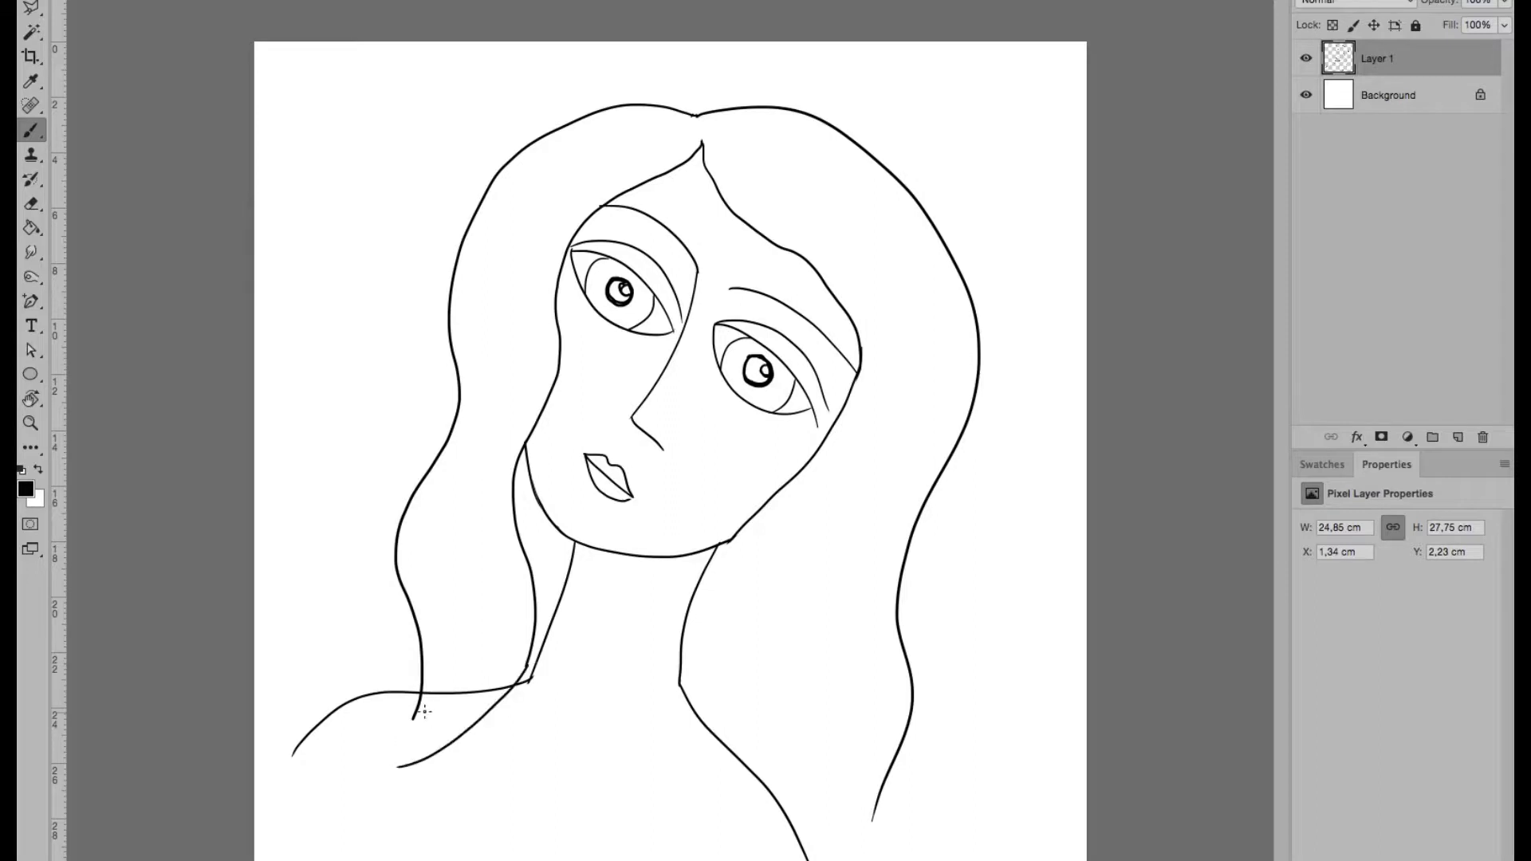
{"action": "key", "text": "e"}
{"action": "left_click_drag", "start_coordinate": [468, 692], "coordinate": [427, 709]}
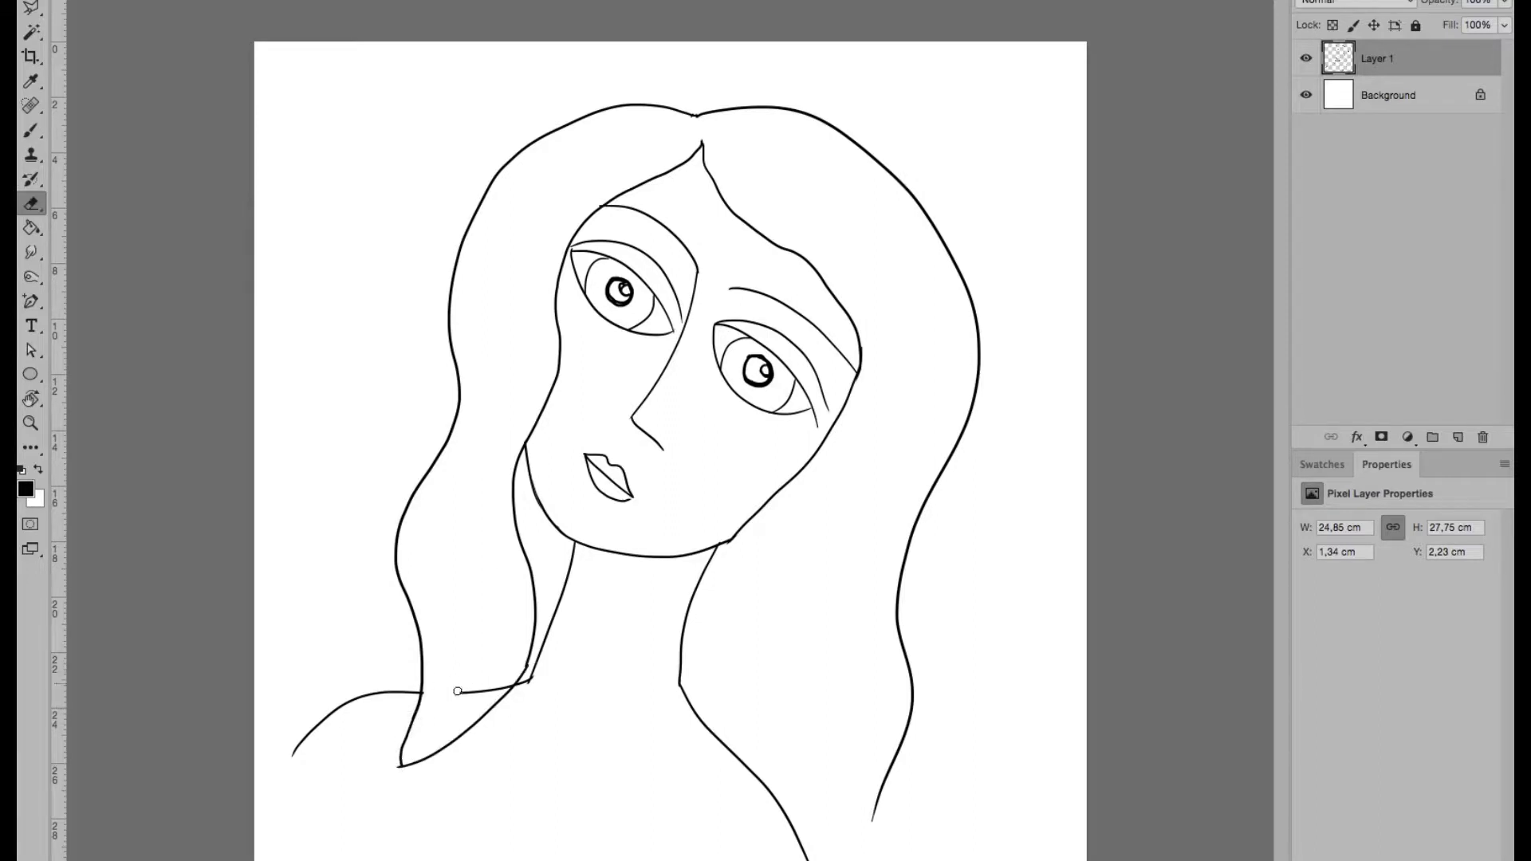
{"action": "key", "text": "b"}
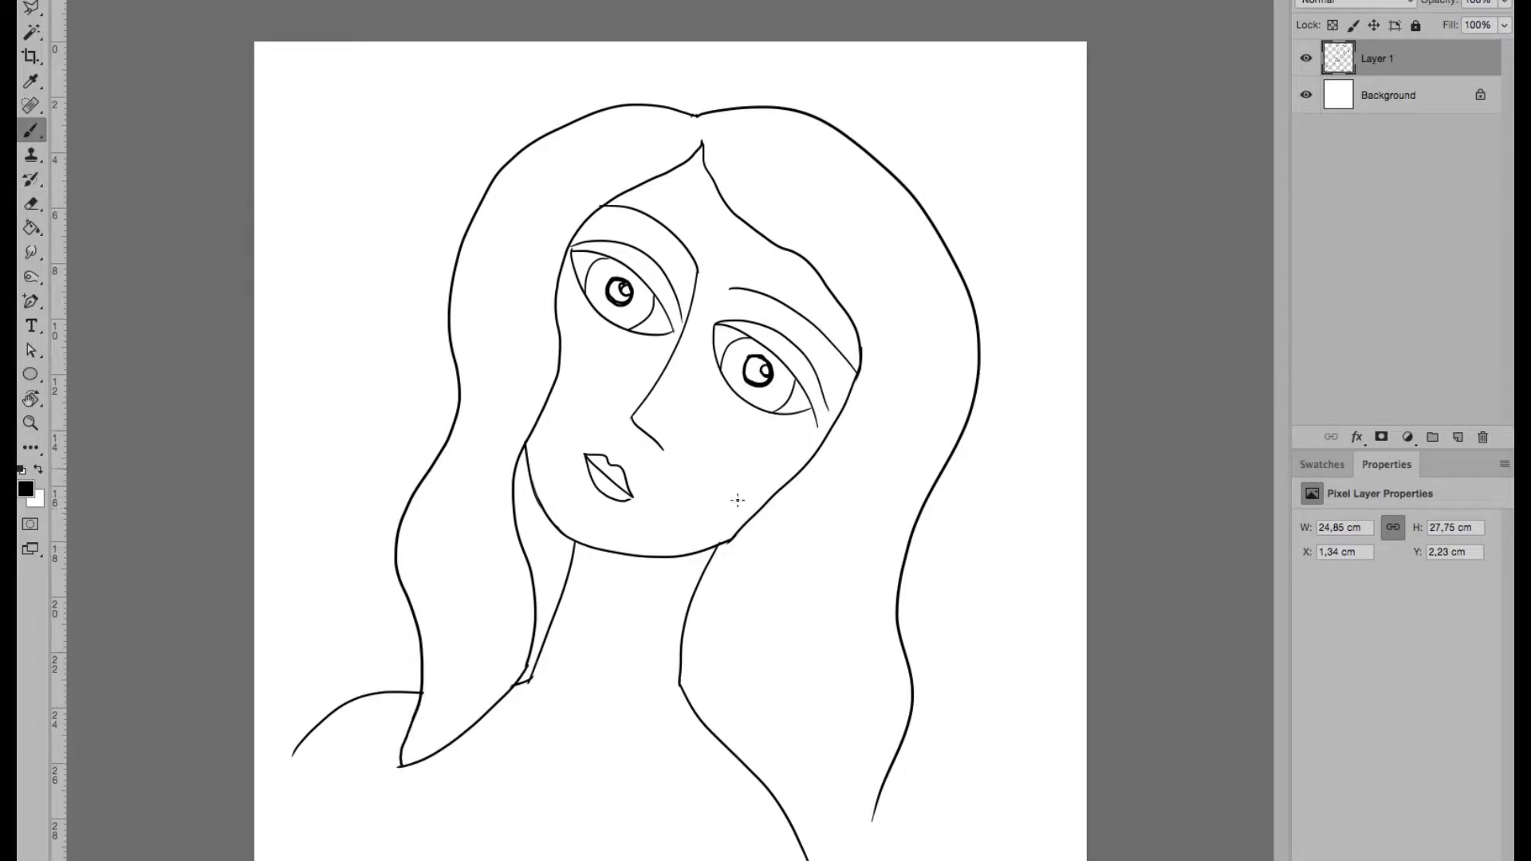
{"action": "left_click_drag", "start_coordinate": [772, 499], "coordinate": [718, 859]}
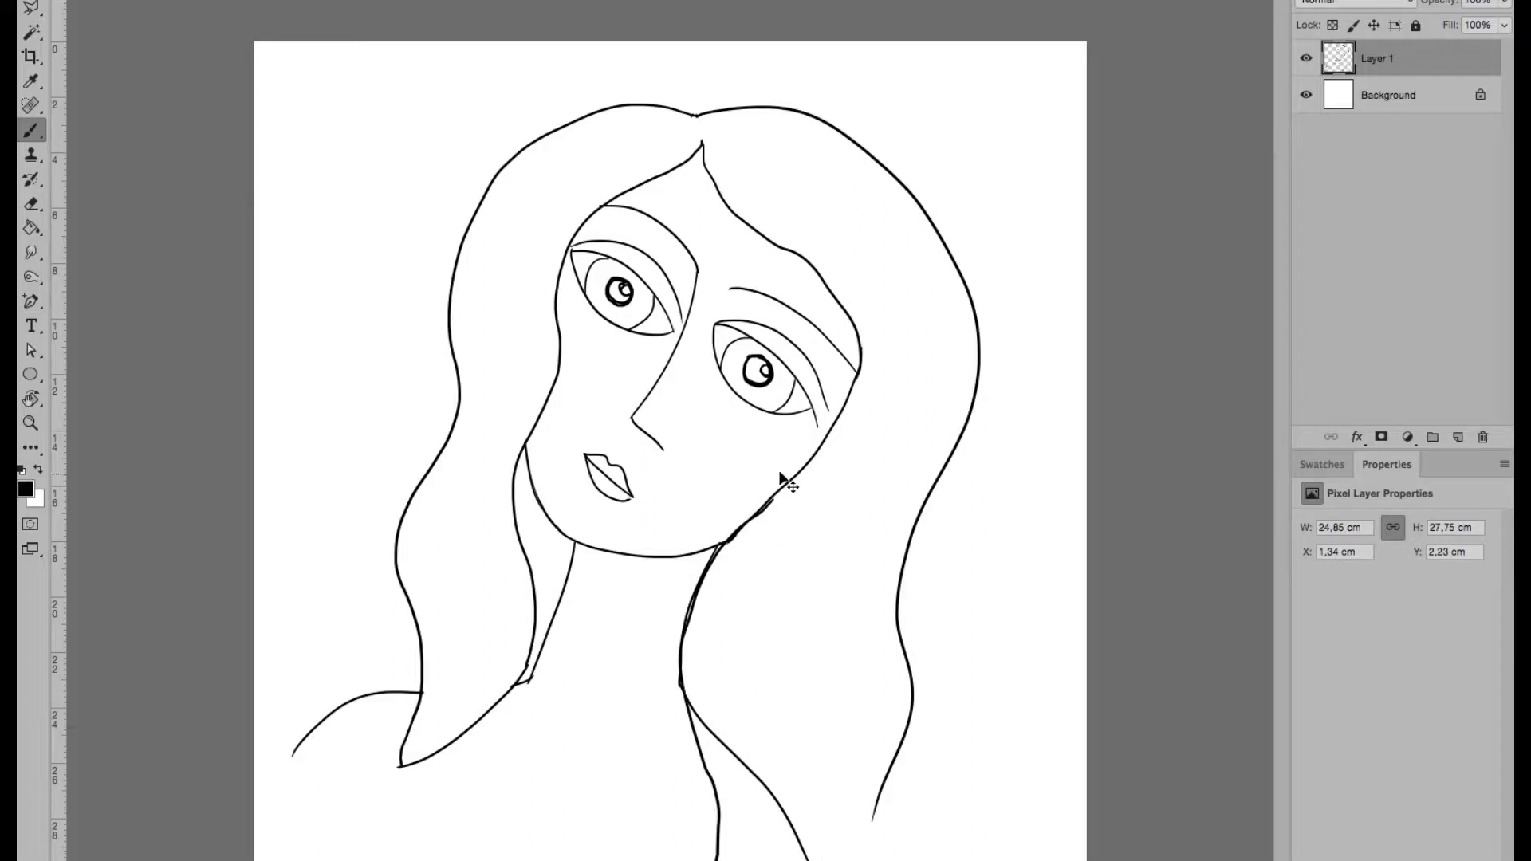
{"action": "key", "text": "ctrl+z"}
{"action": "mouse_move", "coordinate": [759, 510]}
{"action": "left_mouse_down"}
{"action": "mouse_move", "coordinate": [683, 788]}
{"action": "mouse_move", "coordinate": [874, 819]}
{"action": "left_mouse_up"}
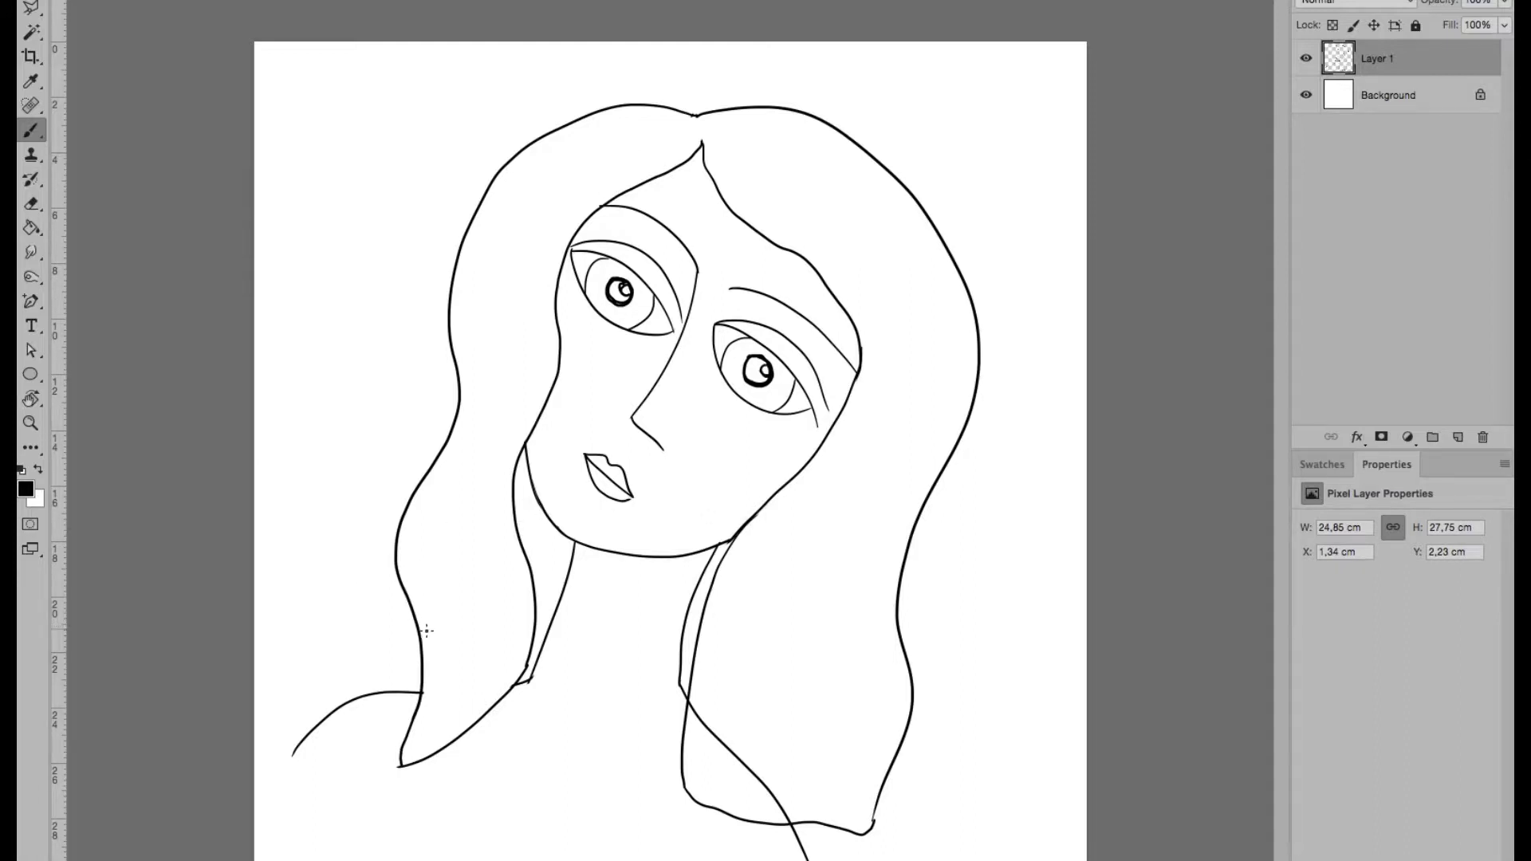
- Erase the stray diagonal, extend the left shoulder to the bottom edge, and draw the chest neckline
{"action": "key", "text": "e"}
{"action": "left_click_drag", "start_coordinate": [710, 732], "coordinate": [787, 801]}
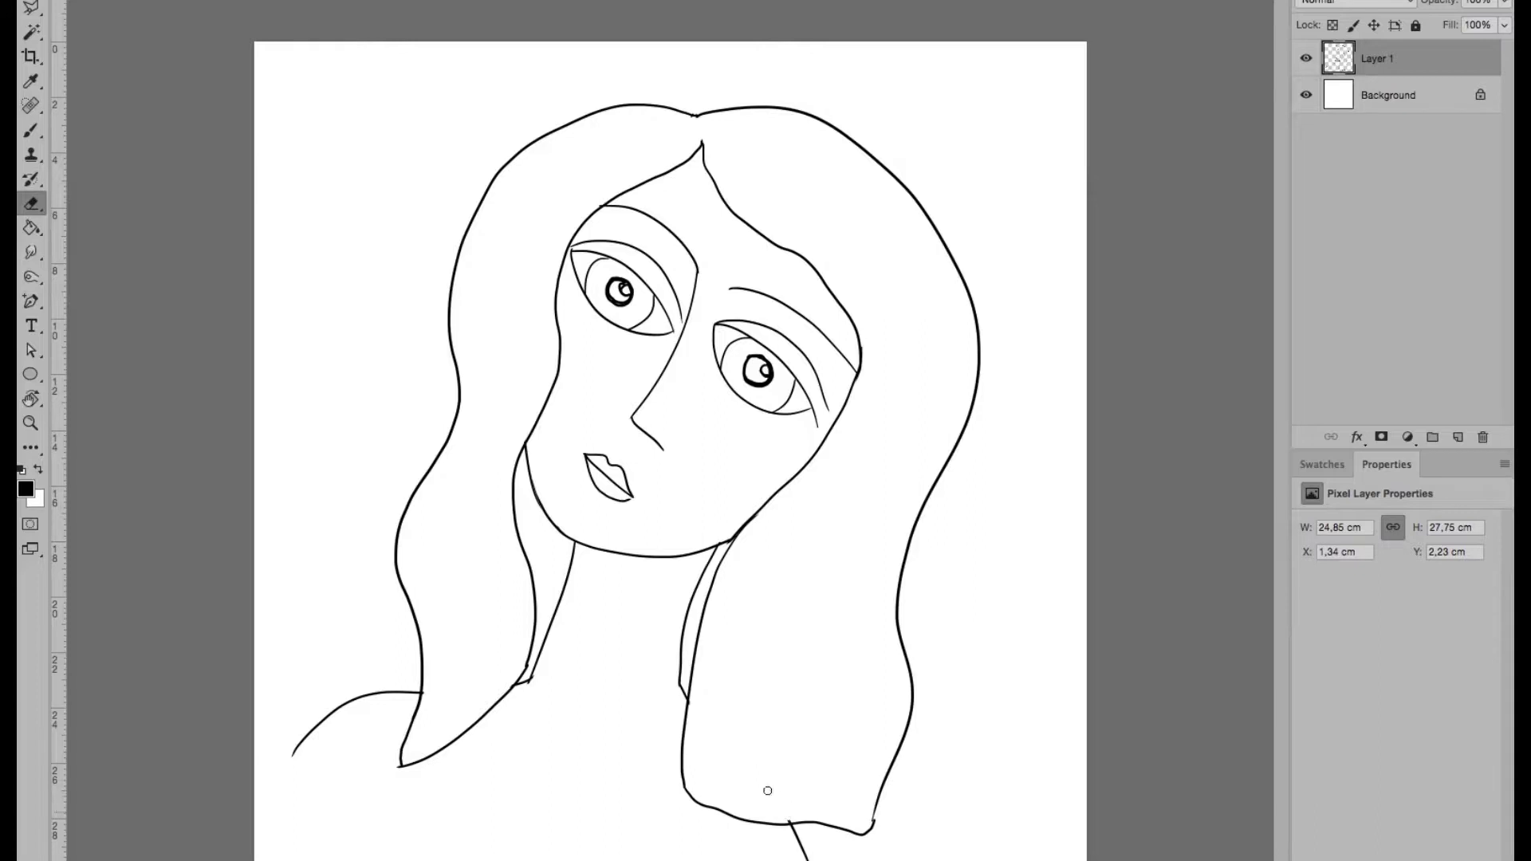
{"action": "key", "text": "b"}
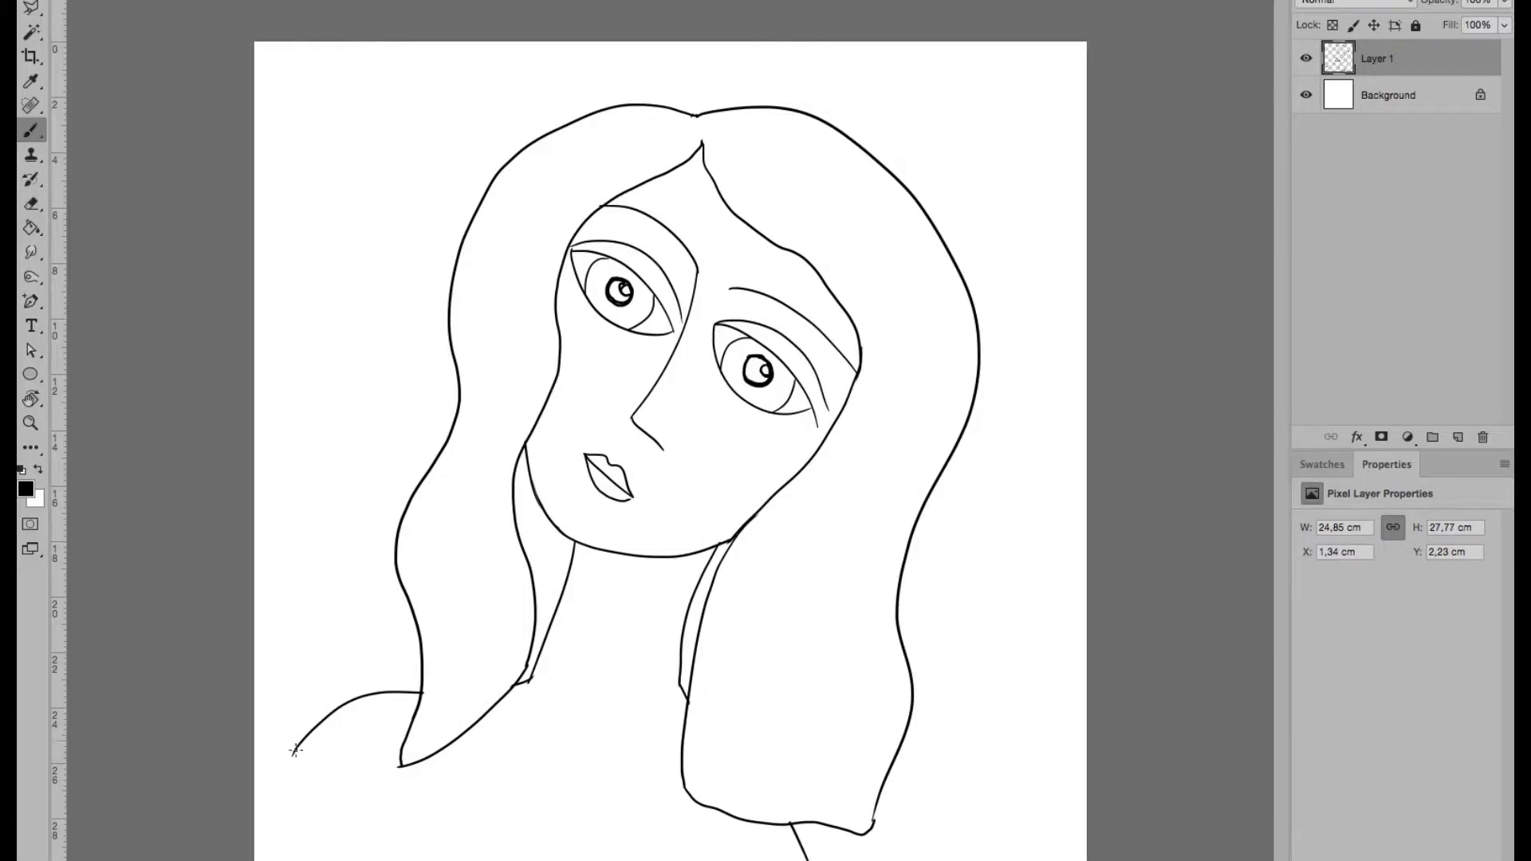
{"action": "left_click_drag", "start_coordinate": [295, 750], "coordinate": [257, 860]}
{"action": "key", "text": "ctrl+z"}
{"action": "left_click_drag", "start_coordinate": [295, 750], "coordinate": [257, 859]}
{"action": "left_click_drag", "start_coordinate": [452, 747], "coordinate": [685, 761]}
- Add short crease marks across the neck and save the drawing
{"action": "key", "text": "e"}
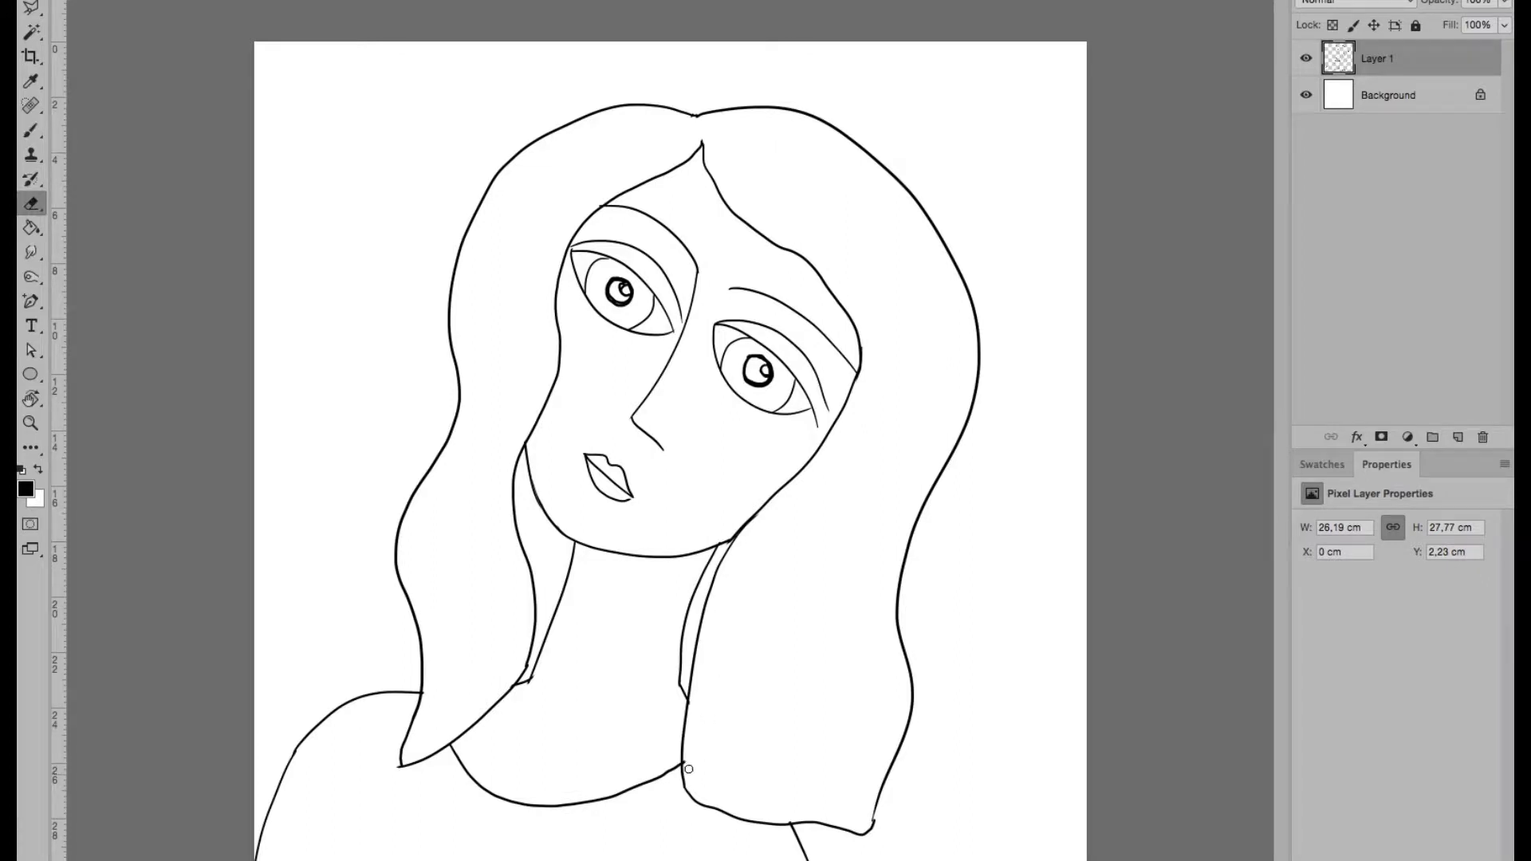
{"action": "key", "text": "b"}
{"action": "left_click_drag", "start_coordinate": [521, 729], "coordinate": [561, 732]}
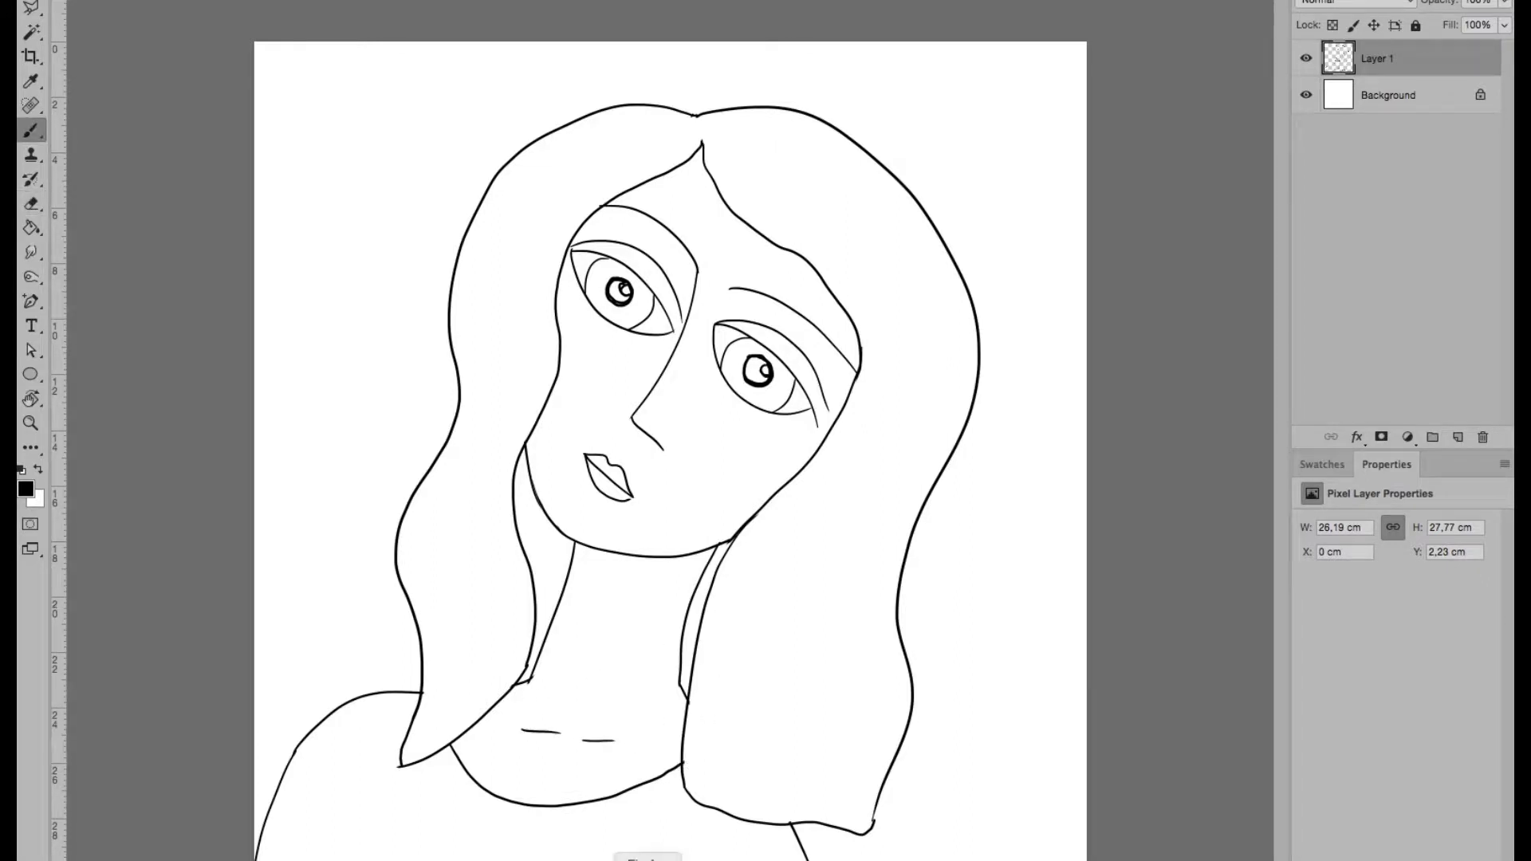
{"action": "key", "text": "ctrl+s"}
{"action": "key", "text": "Return"}
- Add a new layer named 'color' beneath Layer 1
{"action": "left_click", "coordinate": [1457, 437]}
{"action": "left_click_drag", "start_coordinate": [1400, 64], "coordinate": [1401, 112]}
{"action": "double_click", "coordinate": [1373, 95]}
{"action": "type", "text": "color"}
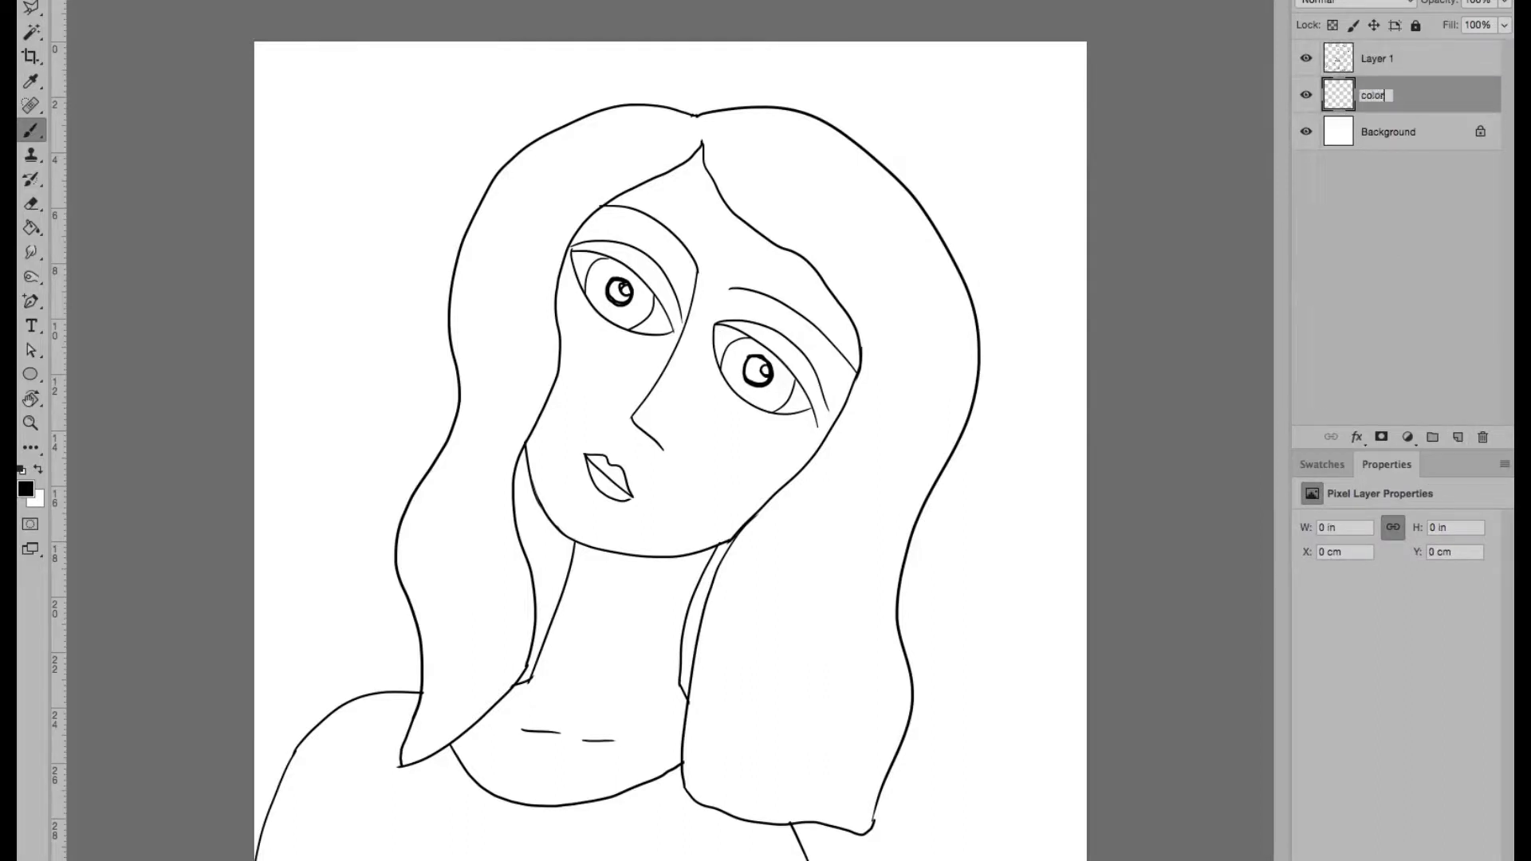
{"action": "key", "text": "Return"}
- Set the foreground colour to a pale warm beige skin tone
{"action": "left_click", "coordinate": [26, 488]}
{"action": "left_click", "coordinate": [869, 615]}
{"action": "left_click", "coordinate": [621, 450]}
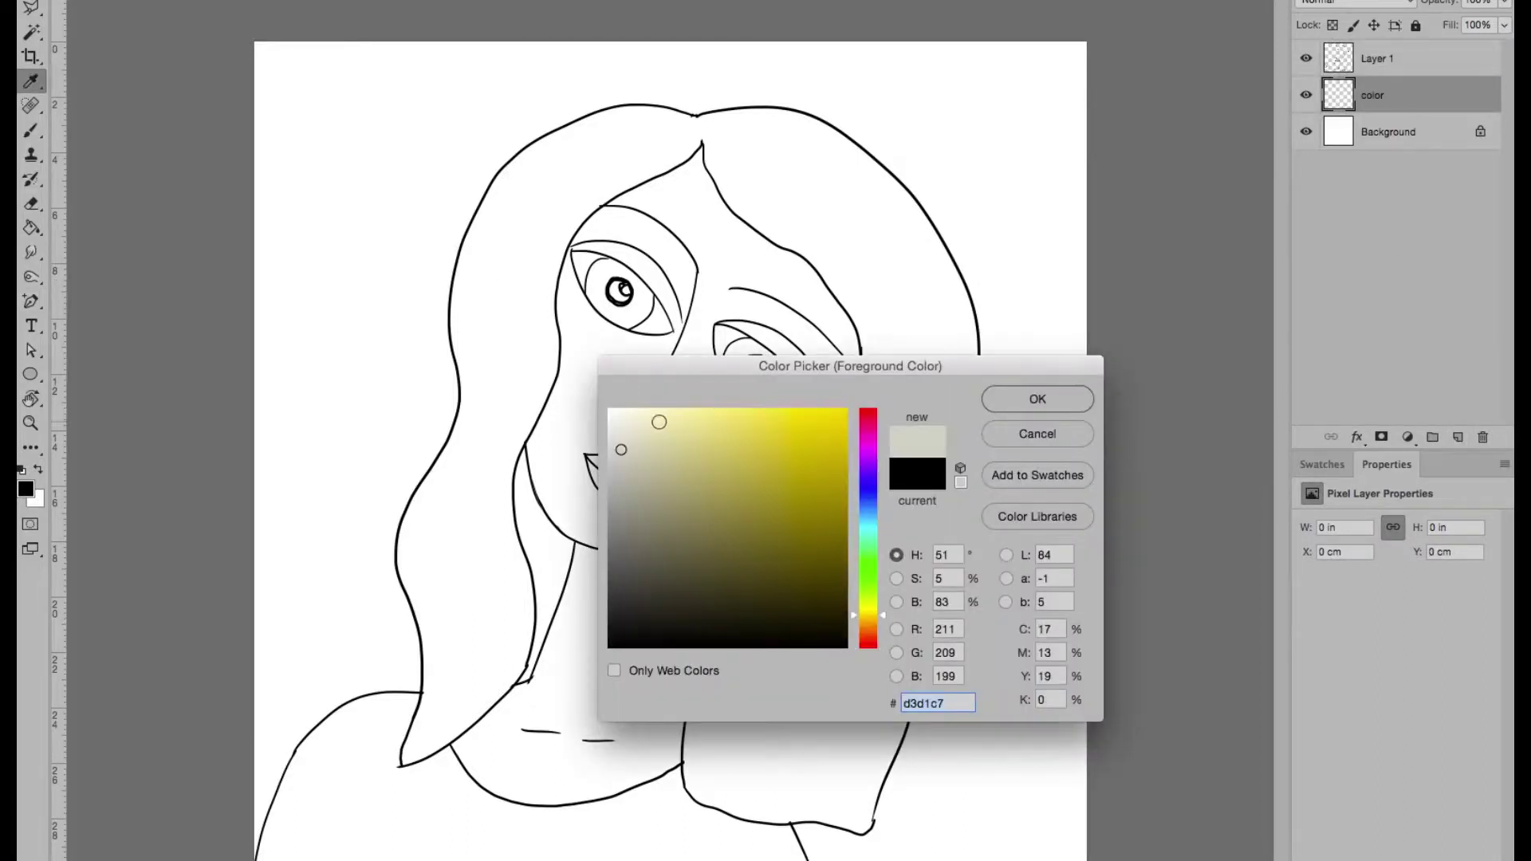
{"action": "left_click", "coordinate": [659, 422]}
{"action": "left_click", "coordinate": [868, 624]}
{"action": "left_click", "coordinate": [634, 434]}
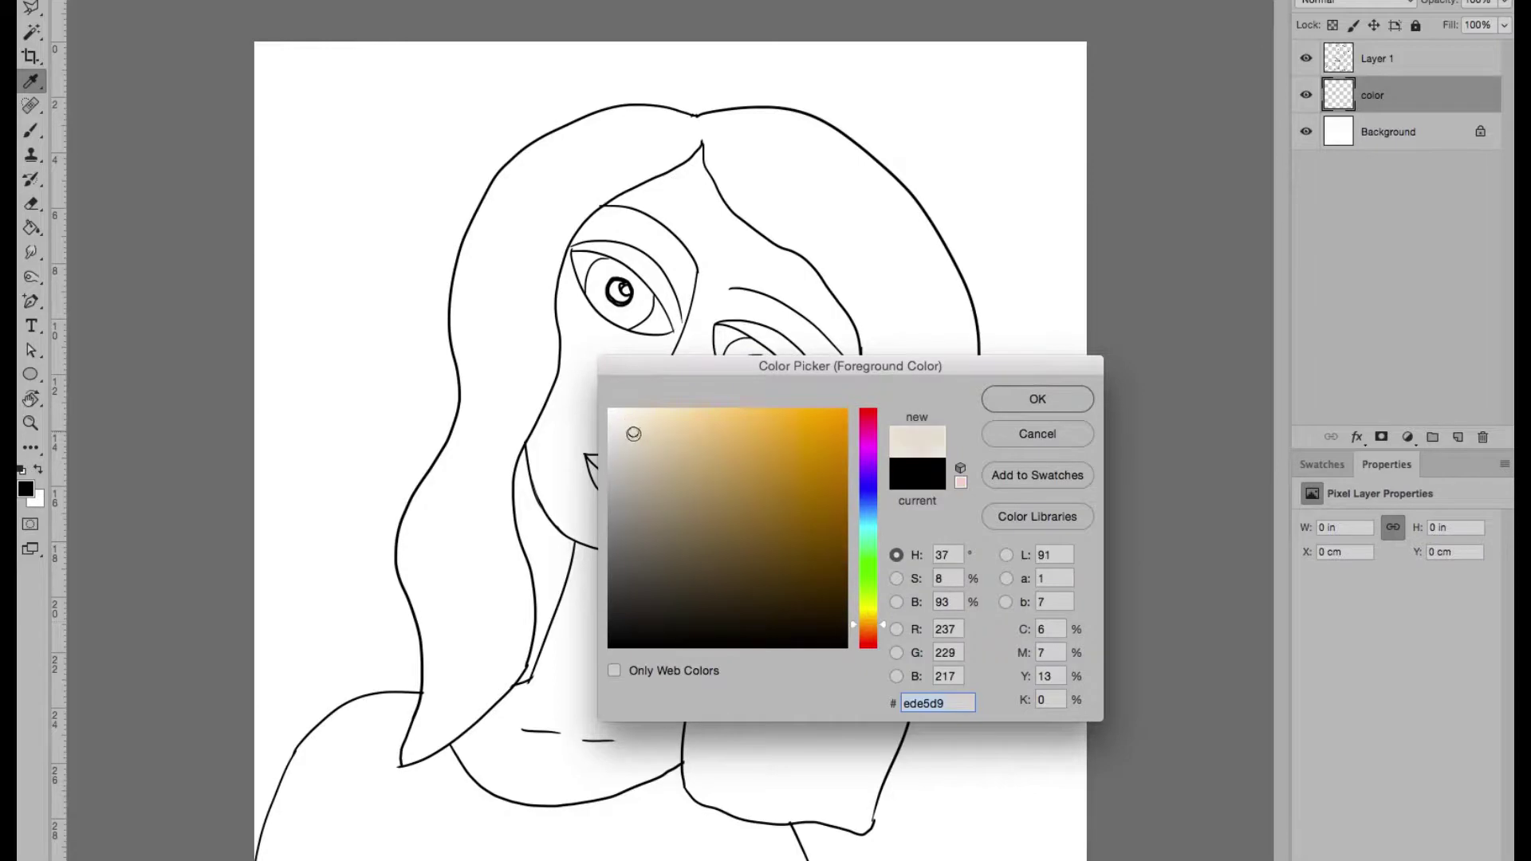
{"action": "left_click", "coordinate": [868, 634]}
{"action": "left_click", "coordinate": [1028, 397]}
- Dab the beige skin tone beside the nose with the brush
{"action": "key", "text": "b"}
{"action": "left_click_drag", "start_coordinate": [662, 402], "coordinate": [651, 437]}
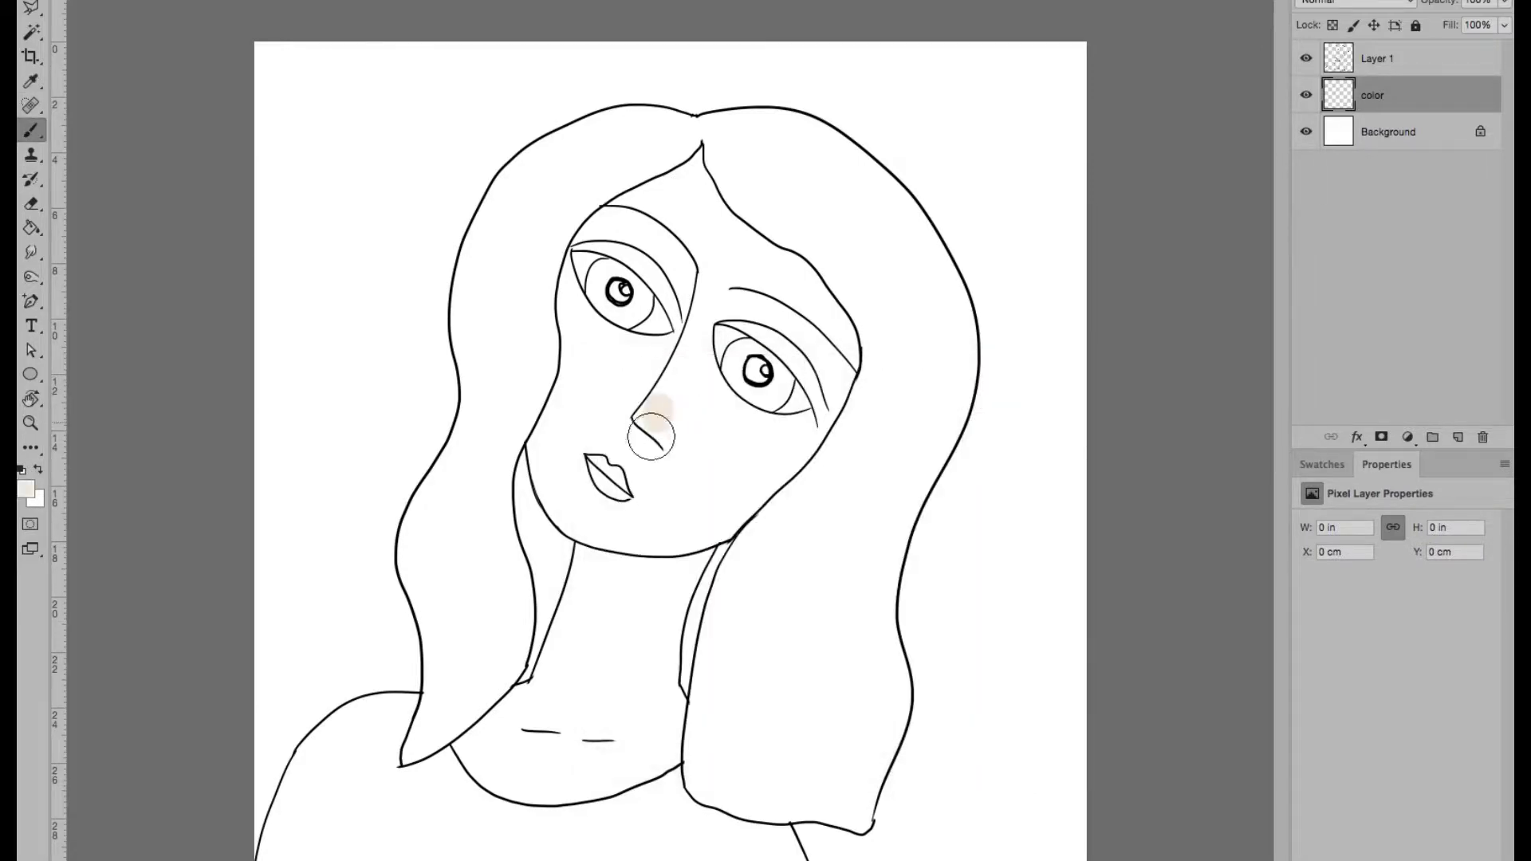
{"action": "scroll", "coordinate": [650, 437], "scroll_direction": "up", "scroll_amount": 2}
{"action": "scroll", "coordinate": [630, 478], "scroll_direction": "up", "scroll_amount": 2}
{"action": "scroll", "coordinate": [638, 486], "scroll_direction": "up", "scroll_amount": 2}
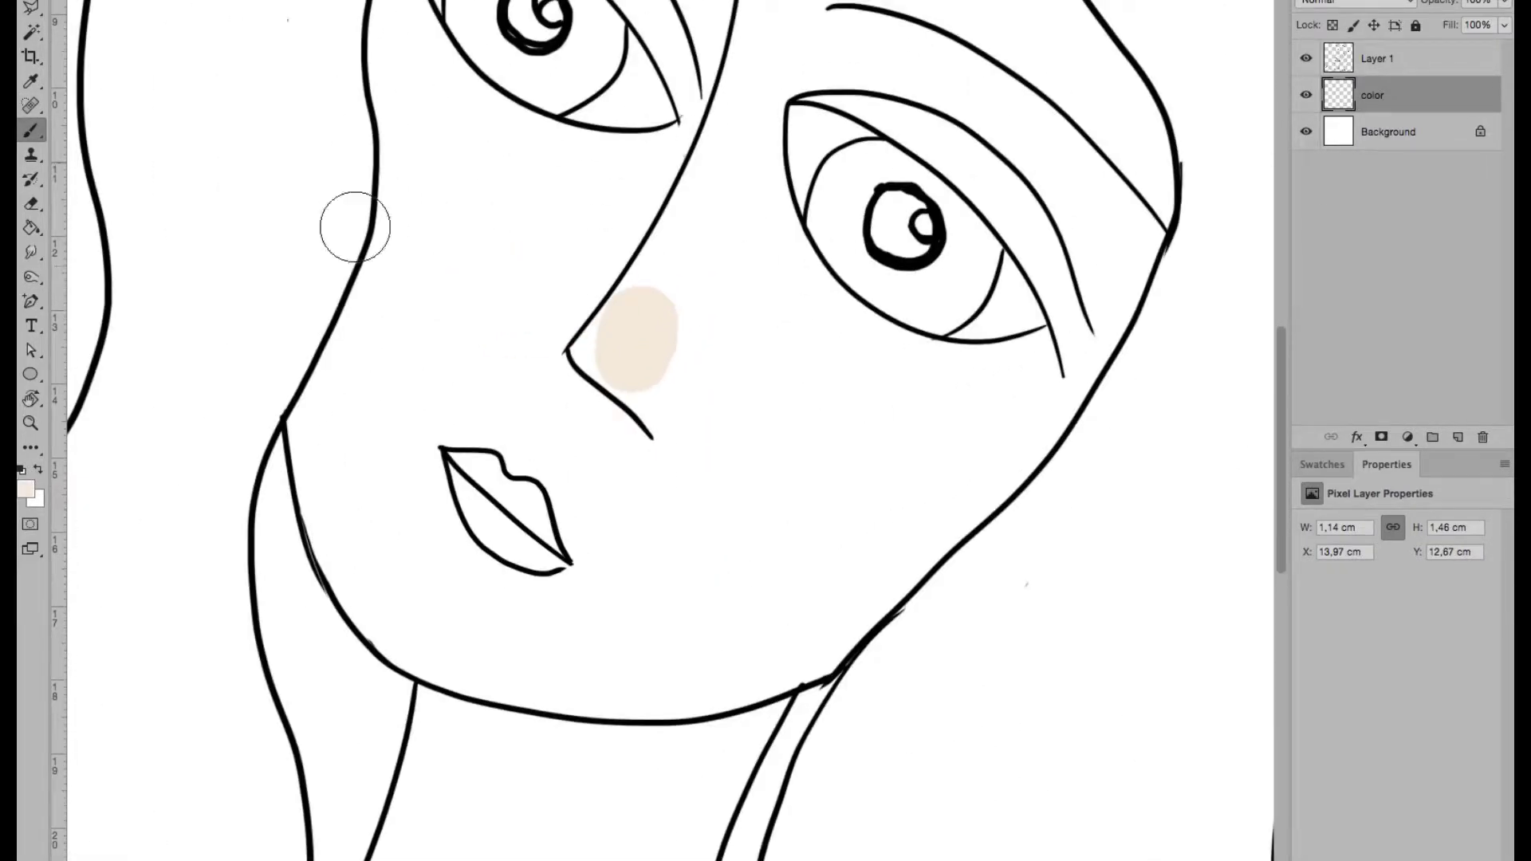
- Trace beige skin tone along the left cheek, the hairline around the parting and the right hairline
{"action": "left_click", "coordinate": [395, 269]}
{"action": "mouse_move", "coordinate": [375, 263]}
{"action": "left_mouse_down"}
{"action": "mouse_move", "coordinate": [301, 417]}
{"action": "mouse_move", "coordinate": [342, 584]}
{"action": "mouse_move", "coordinate": [395, 641]}
{"action": "mouse_move", "coordinate": [362, 618]}
{"action": "mouse_move", "coordinate": [366, 380]}
{"action": "mouse_move", "coordinate": [454, 226]}
{"action": "mouse_move", "coordinate": [412, 225]}
{"action": "mouse_move", "coordinate": [386, 369]}
{"action": "mouse_move", "coordinate": [393, 540]}
{"action": "left_mouse_up"}
{"action": "scroll", "coordinate": [455, 226], "scroll_direction": "up", "scroll_amount": 5}
{"action": "scroll", "coordinate": [419, 358], "scroll_direction": "up", "scroll_amount": 5}
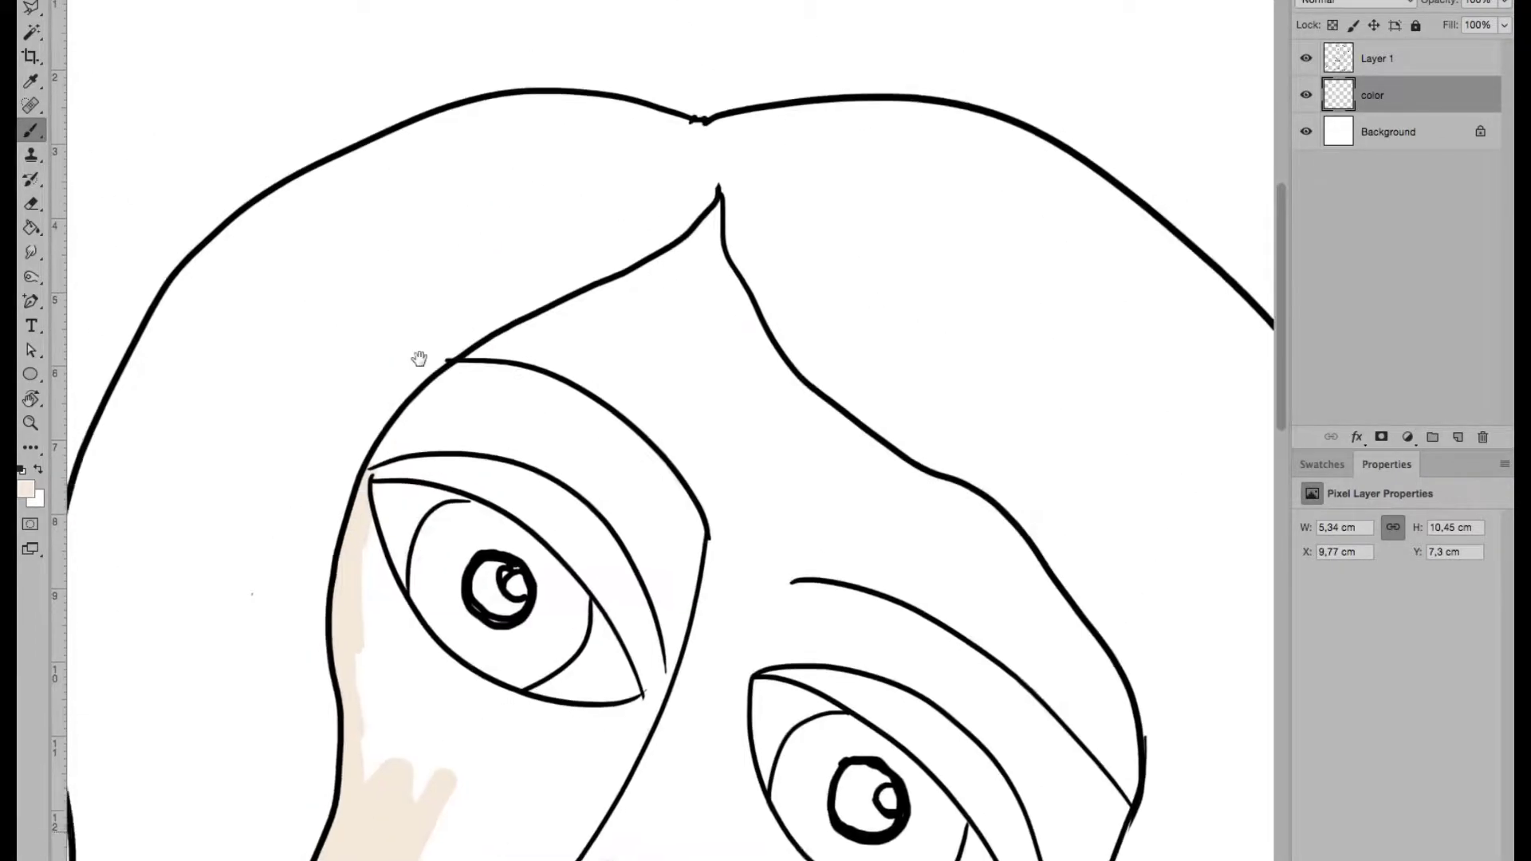
{"action": "left_click_drag", "start_coordinate": [420, 358], "coordinate": [414, 375]}
{"action": "mouse_move", "coordinate": [370, 487]}
{"action": "left_mouse_down"}
{"action": "mouse_move", "coordinate": [383, 444]}
{"action": "mouse_move", "coordinate": [486, 355]}
{"action": "mouse_move", "coordinate": [691, 268]}
{"action": "mouse_move", "coordinate": [401, 307]}
{"action": "left_mouse_up"}
{"action": "mouse_move", "coordinate": [467, 263]}
{"action": "left_mouse_down"}
{"action": "mouse_move", "coordinate": [488, 331]}
{"action": "mouse_move", "coordinate": [601, 472]}
{"action": "mouse_move", "coordinate": [422, 340]}
{"action": "mouse_move", "coordinate": [506, 399]}
{"action": "mouse_move", "coordinate": [558, 410]}
{"action": "mouse_move", "coordinate": [585, 446]}
{"action": "left_mouse_up"}
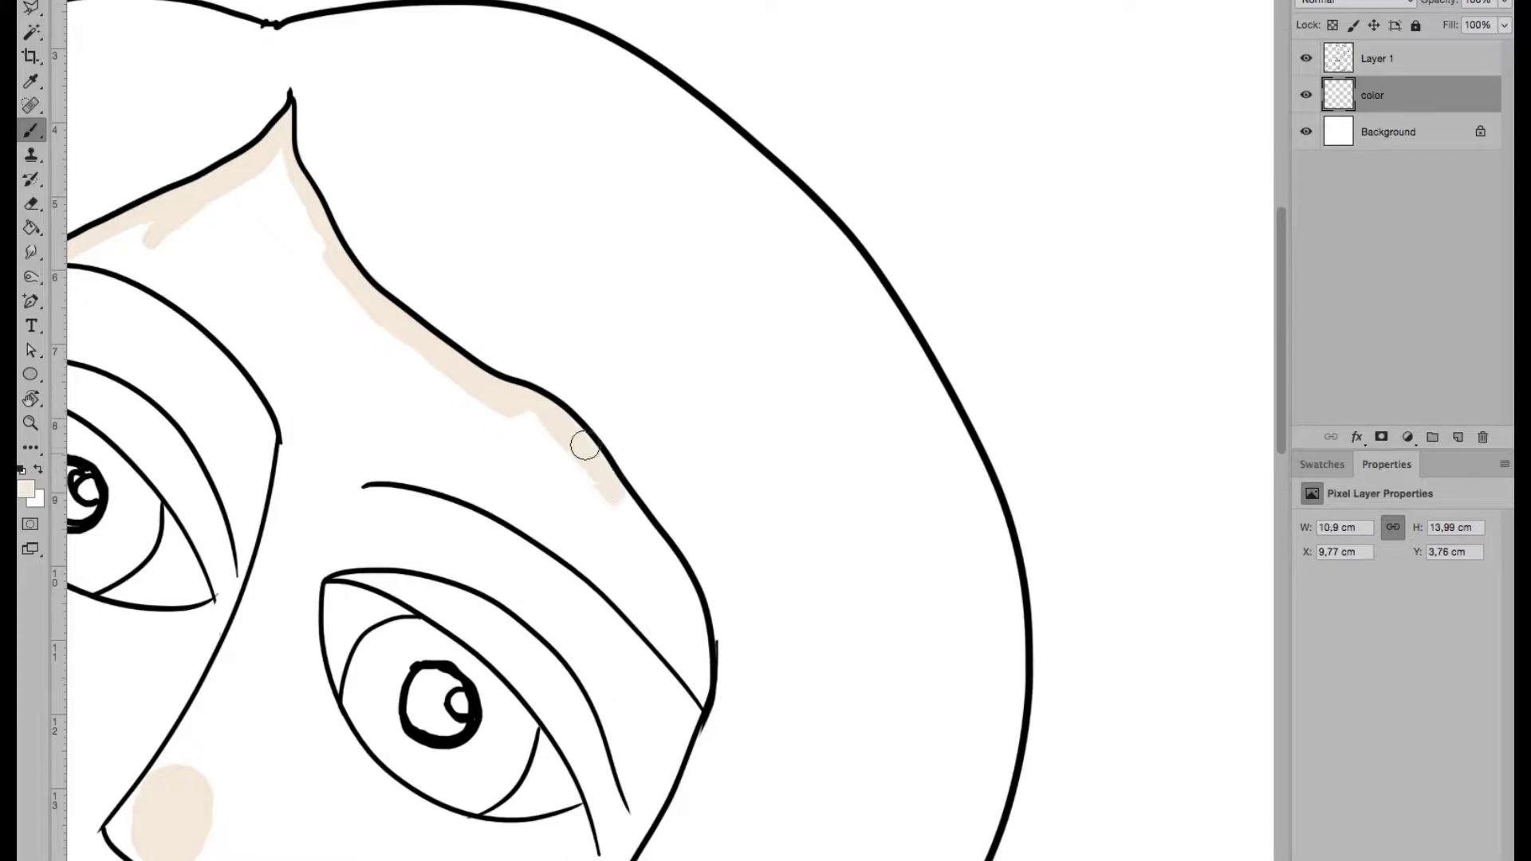
{"action": "mouse_move", "coordinate": [659, 558]}
{"action": "left_mouse_down"}
{"action": "mouse_move", "coordinate": [653, 386]}
{"action": "mouse_move", "coordinate": [694, 489]}
{"action": "mouse_move", "coordinate": [689, 550]}
{"action": "left_mouse_up"}
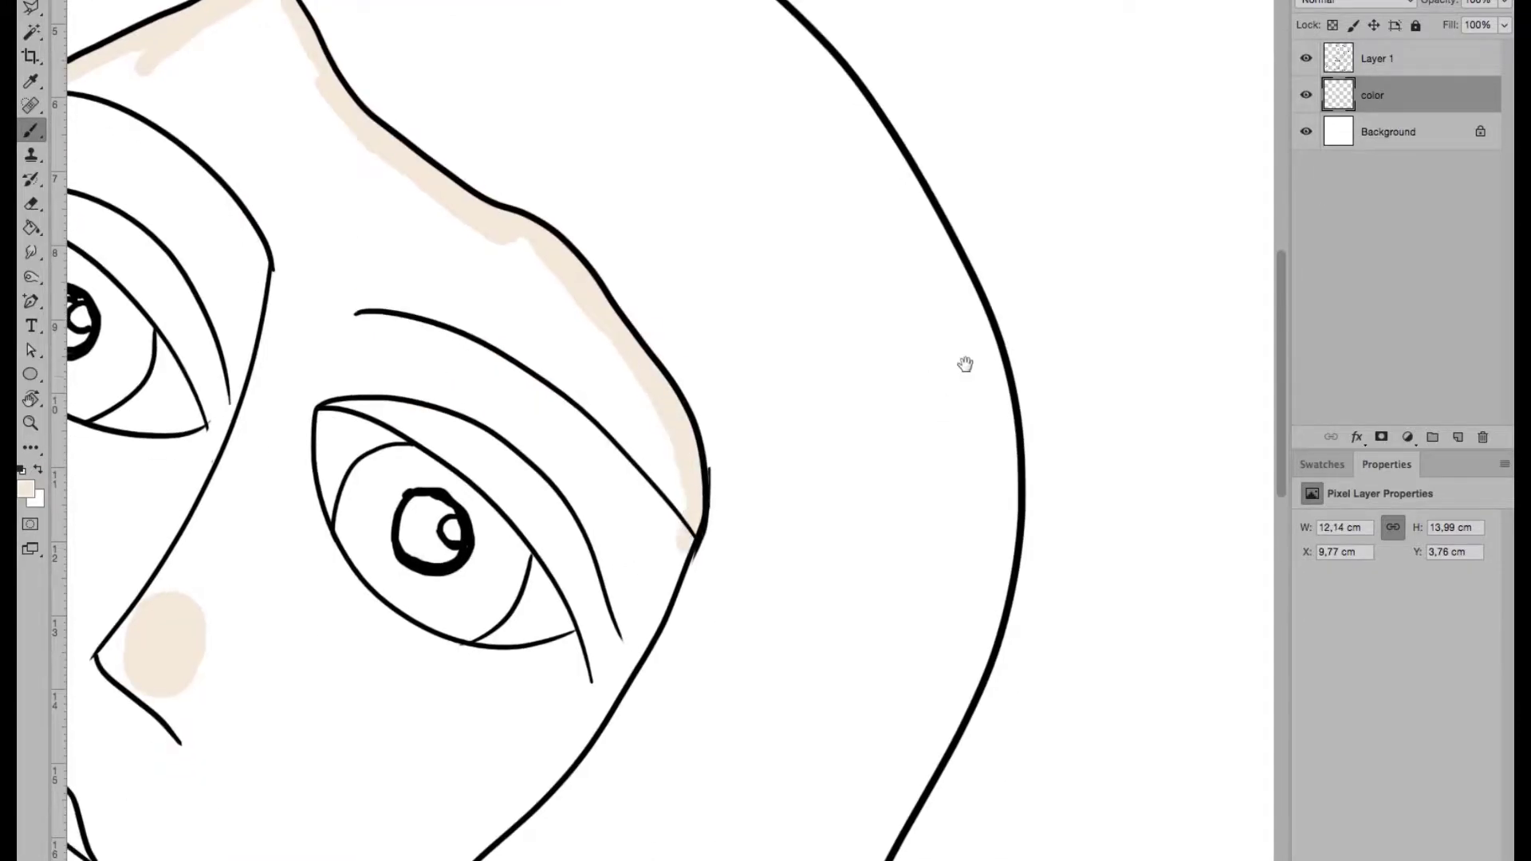
{"action": "left_click_drag", "start_coordinate": [965, 364], "coordinate": [1146, 46]}
{"action": "mouse_move", "coordinate": [857, 211]}
{"action": "left_mouse_down"}
{"action": "mouse_move", "coordinate": [752, 400]}
{"action": "mouse_move", "coordinate": [610, 554]}
{"action": "left_mouse_up"}
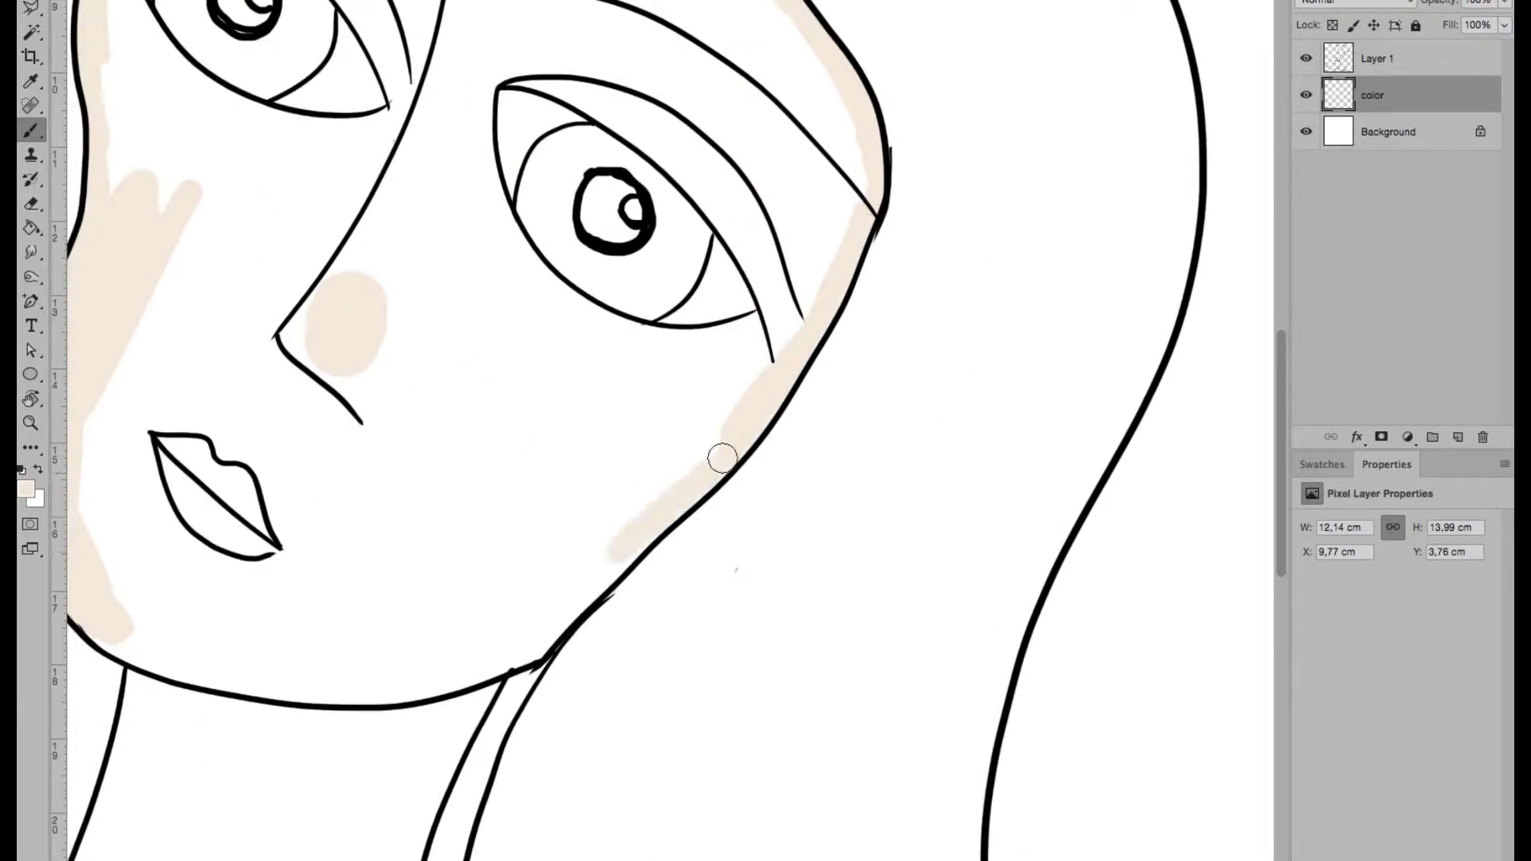
- Paint beige along the jaw and both neck lines down to the collar
{"action": "mouse_move", "coordinate": [721, 457]}
{"action": "left_mouse_down"}
{"action": "mouse_move", "coordinate": [518, 654]}
{"action": "mouse_move", "coordinate": [877, 507]}
{"action": "left_mouse_up"}
{"action": "mouse_move", "coordinate": [805, 546]}
{"action": "left_mouse_down"}
{"action": "mouse_move", "coordinate": [727, 690]}
{"action": "mouse_move", "coordinate": [685, 853]}
{"action": "left_mouse_up"}
{"action": "left_click_drag", "start_coordinate": [555, 695], "coordinate": [795, 584]}
{"action": "mouse_move", "coordinate": [686, 416]}
{"action": "left_mouse_down"}
{"action": "mouse_move", "coordinate": [668, 535]}
{"action": "mouse_move", "coordinate": [598, 752]}
{"action": "mouse_move", "coordinate": [615, 660]}
{"action": "mouse_move", "coordinate": [558, 817]}
{"action": "mouse_move", "coordinate": [829, 478]}
{"action": "mouse_move", "coordinate": [685, 614]}
{"action": "left_mouse_up"}
{"action": "left_click_drag", "start_coordinate": [787, 502], "coordinate": [642, 636]}
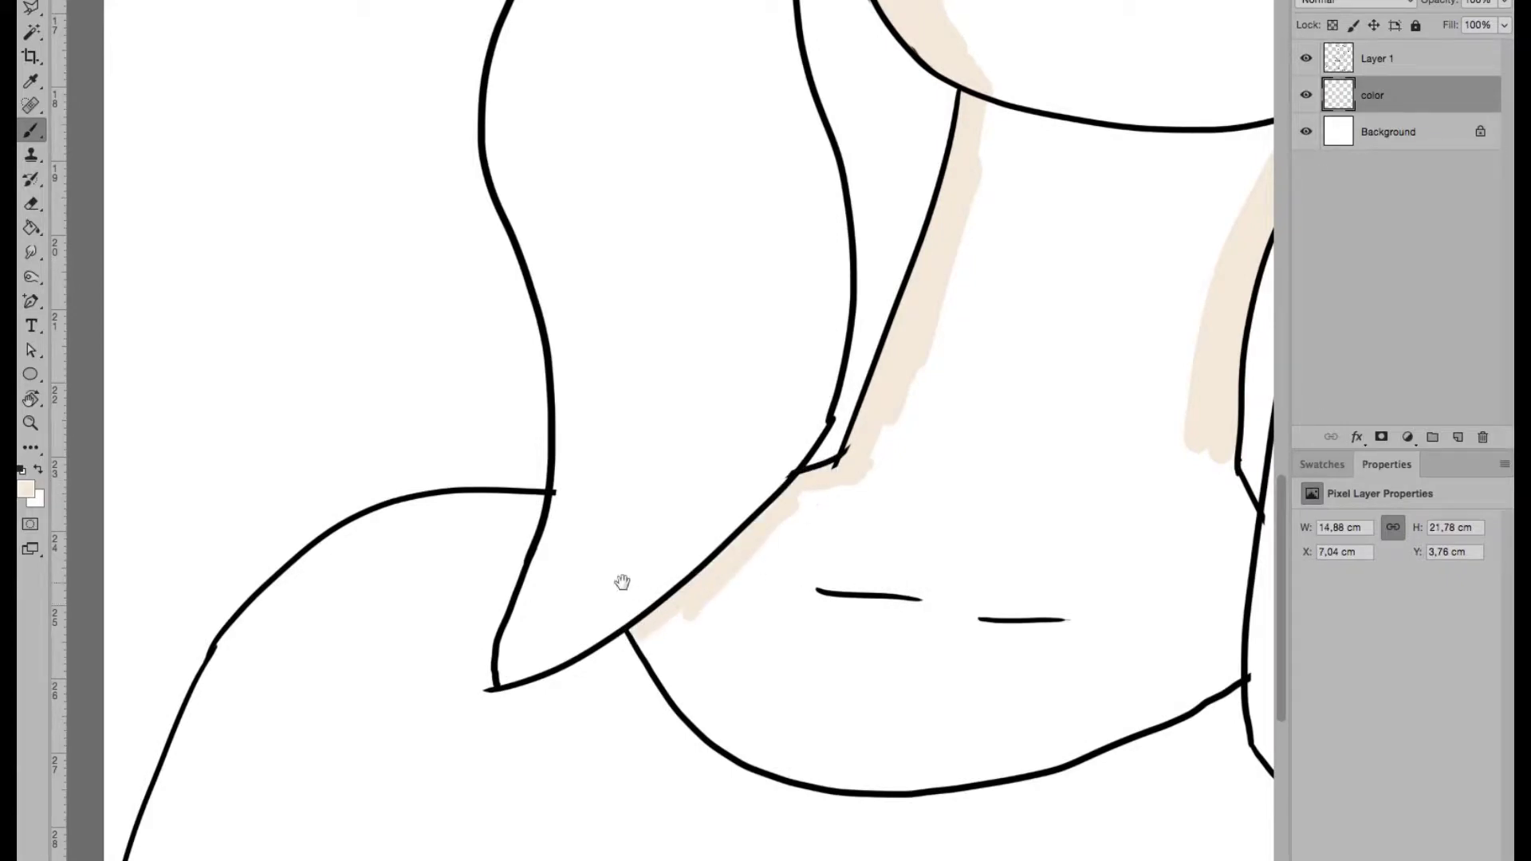
{"action": "left_click_drag", "start_coordinate": [622, 582], "coordinate": [293, 544]}
{"action": "mouse_move", "coordinate": [895, 423]}
{"action": "left_mouse_down"}
{"action": "mouse_move", "coordinate": [916, 489]}
{"action": "mouse_move", "coordinate": [901, 642]}
{"action": "left_mouse_up"}
{"action": "mouse_move", "coordinate": [351, 629]}
{"action": "left_mouse_down"}
{"action": "mouse_move", "coordinate": [317, 604]}
{"action": "mouse_move", "coordinate": [403, 704]}
{"action": "mouse_move", "coordinate": [496, 731]}
{"action": "mouse_move", "coordinate": [646, 715]}
{"action": "mouse_move", "coordinate": [683, 728]}
{"action": "mouse_move", "coordinate": [881, 631]}
{"action": "left_mouse_up"}
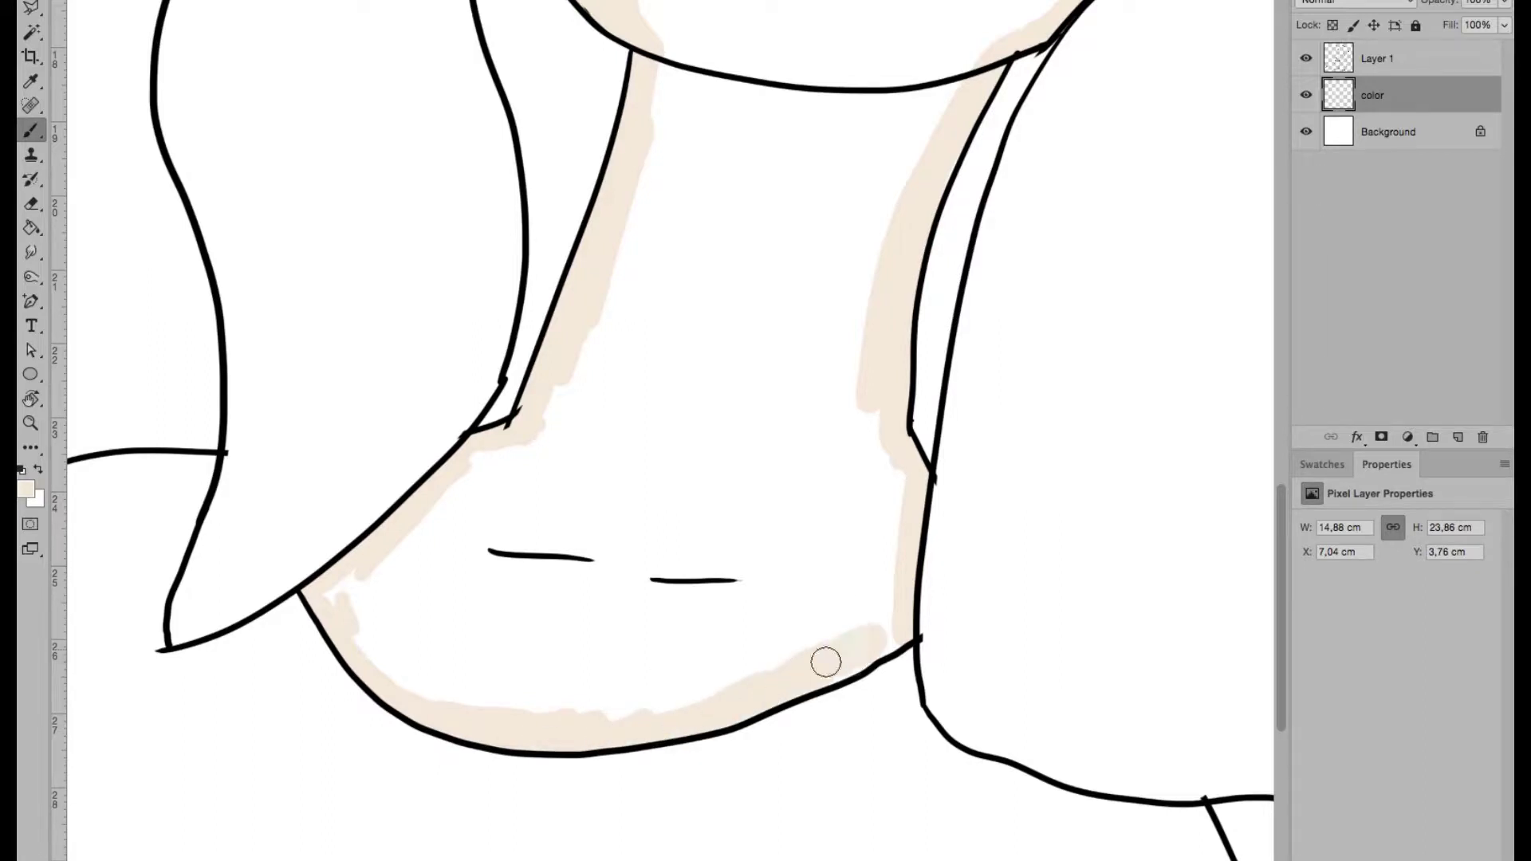
{"action": "key", "text": "ctrl+minus"}
- With a larger brush, fill the lower neck, chest, under the jaw and around lips and nose beige
{"action": "mouse_move", "coordinate": [693, 433]}
{"action": "left_mouse_down"}
{"action": "mouse_move", "coordinate": [717, 536]}
{"action": "mouse_move", "coordinate": [749, 529]}
{"action": "mouse_move", "coordinate": [752, 359]}
{"action": "left_mouse_up"}
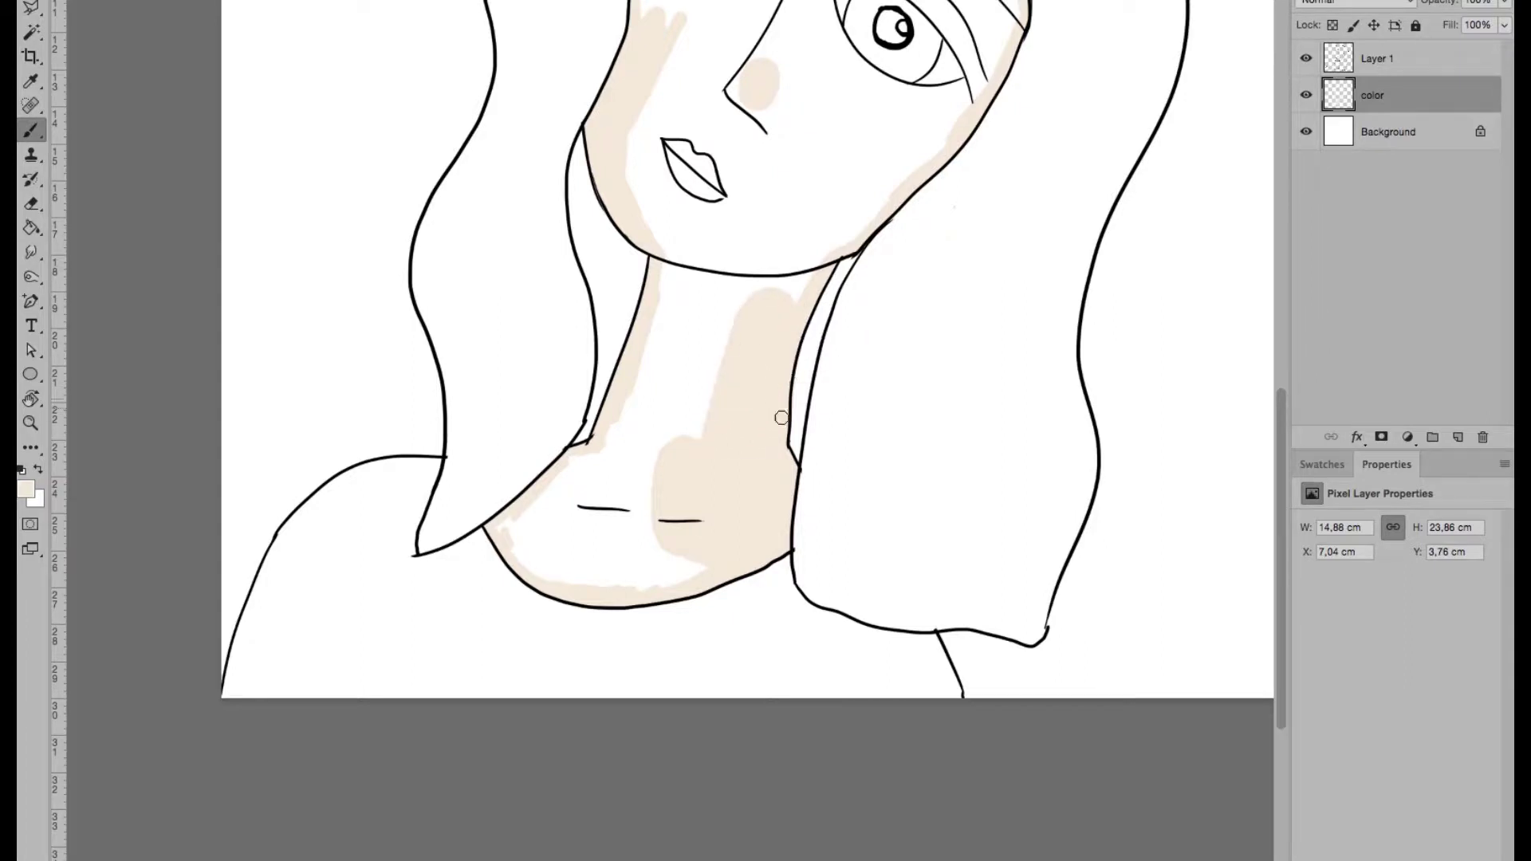
{"action": "key", "text": "bracketright"}
{"action": "key", "text": "bracketright"}
{"action": "key", "text": "bracketright"}
{"action": "mouse_move", "coordinate": [673, 537]}
{"action": "left_mouse_down"}
{"action": "mouse_move", "coordinate": [523, 550]}
{"action": "mouse_move", "coordinate": [591, 537]}
{"action": "mouse_move", "coordinate": [610, 458]}
{"action": "mouse_move", "coordinate": [715, 409]}
{"action": "mouse_move", "coordinate": [683, 266]}
{"action": "left_mouse_up"}
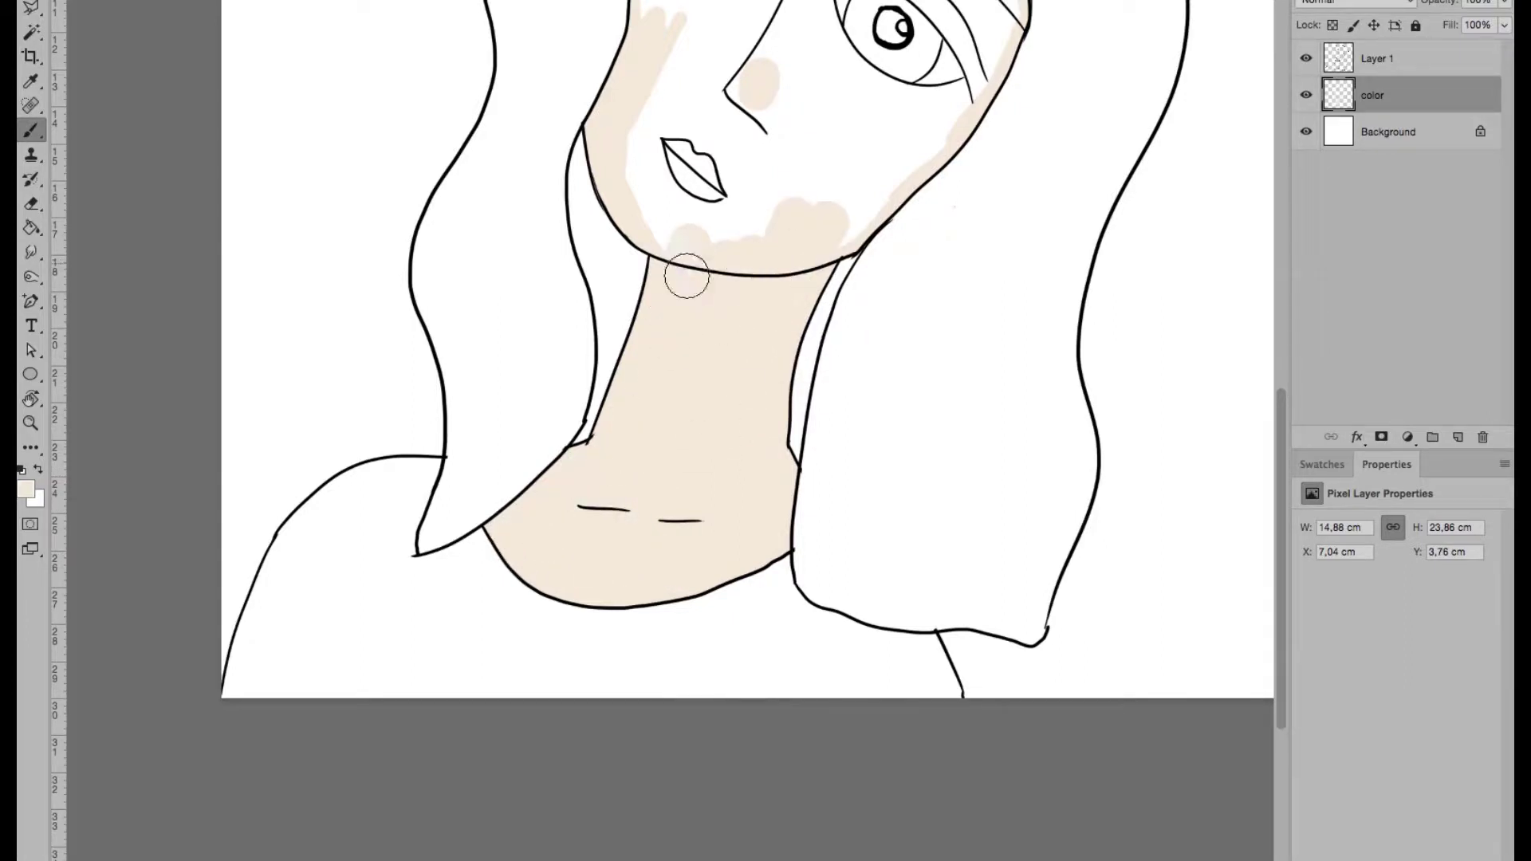
{"action": "scroll", "coordinate": [718, 334], "scroll_direction": "up", "scroll_amount": 5}
{"action": "mouse_move", "coordinate": [752, 403]}
{"action": "left_mouse_down"}
{"action": "mouse_move", "coordinate": [781, 397]}
{"action": "mouse_move", "coordinate": [741, 452]}
{"action": "mouse_move", "coordinate": [649, 352]}
{"action": "mouse_move", "coordinate": [530, 362]}
{"action": "mouse_move", "coordinate": [608, 454]}
{"action": "mouse_move", "coordinate": [585, 419]}
{"action": "mouse_move", "coordinate": [581, 433]}
{"action": "left_mouse_up"}
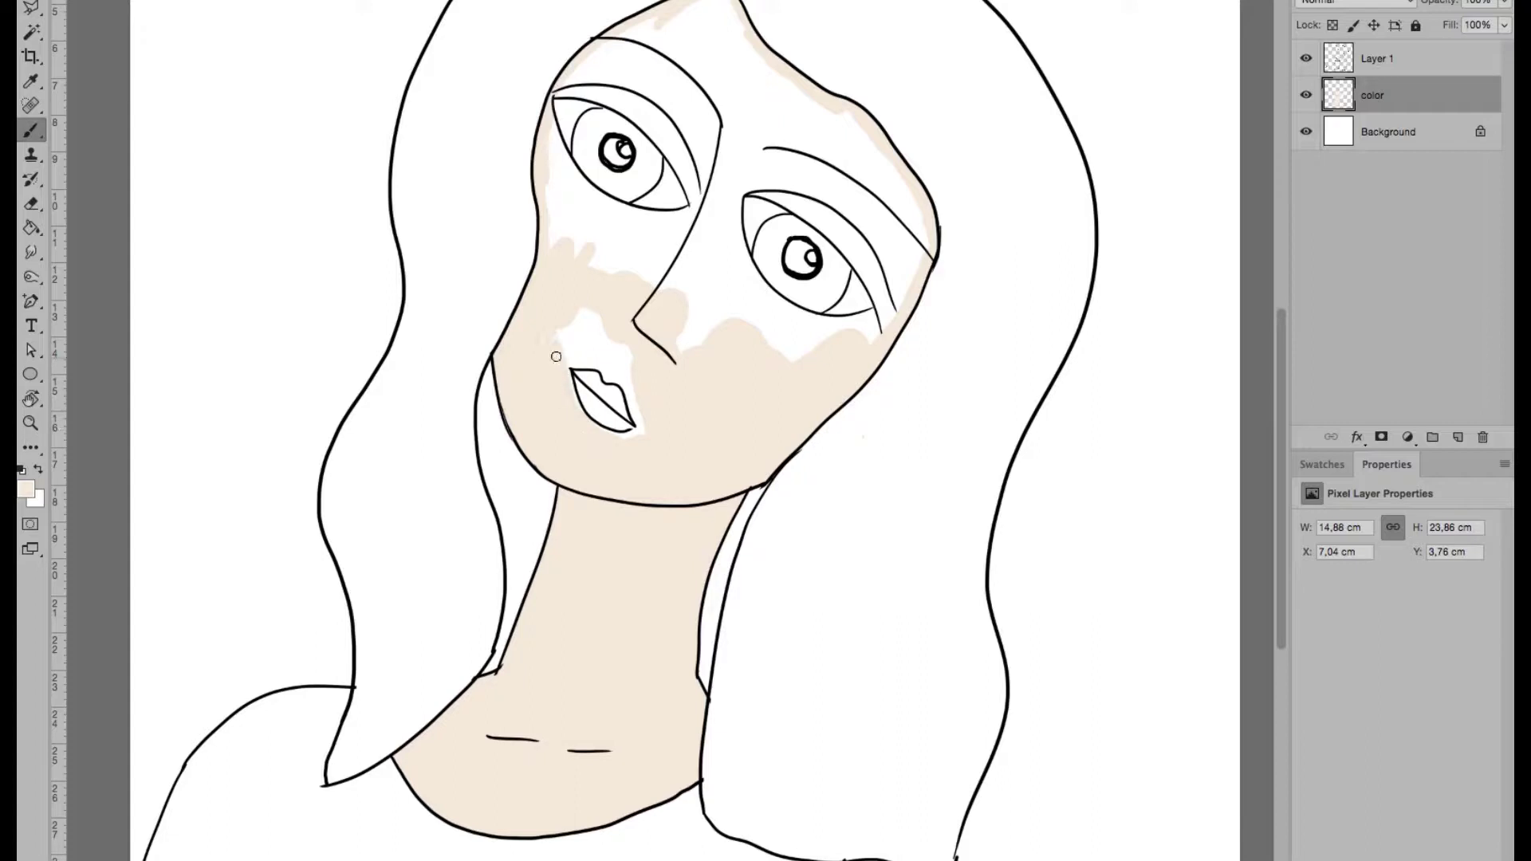
{"action": "mouse_move", "coordinate": [556, 357]}
{"action": "left_mouse_down"}
{"action": "mouse_move", "coordinate": [602, 352]}
{"action": "mouse_move", "coordinate": [630, 396]}
{"action": "mouse_move", "coordinate": [557, 324]}
{"action": "mouse_move", "coordinate": [597, 341]}
{"action": "mouse_move", "coordinate": [590, 313]}
{"action": "left_mouse_up"}
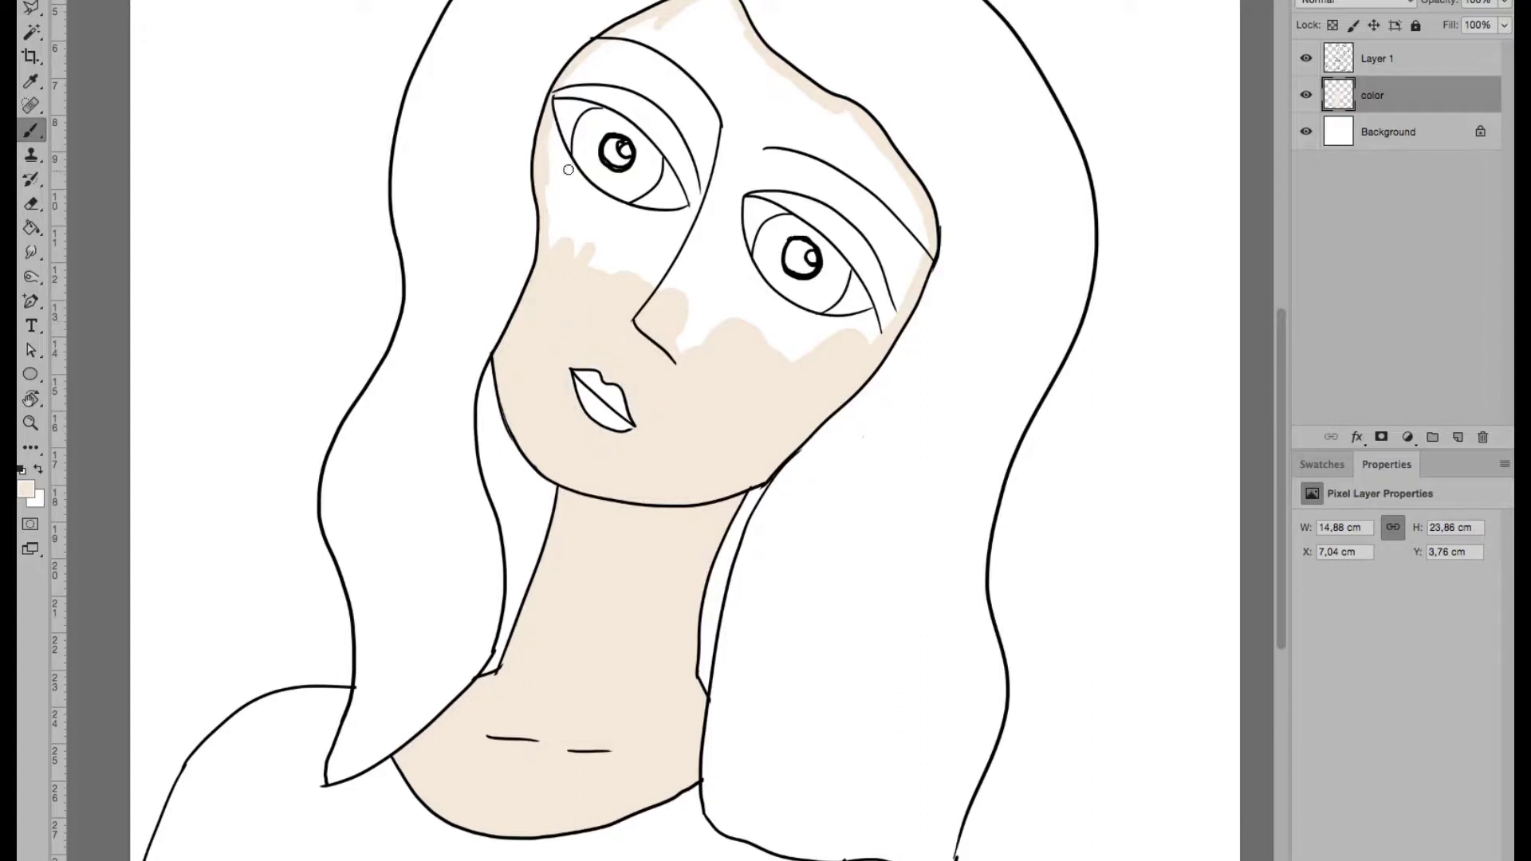
- Fill beige around both eyes: the eyelids, under the eyes and between them
{"action": "key", "text": "ctrl+plus"}
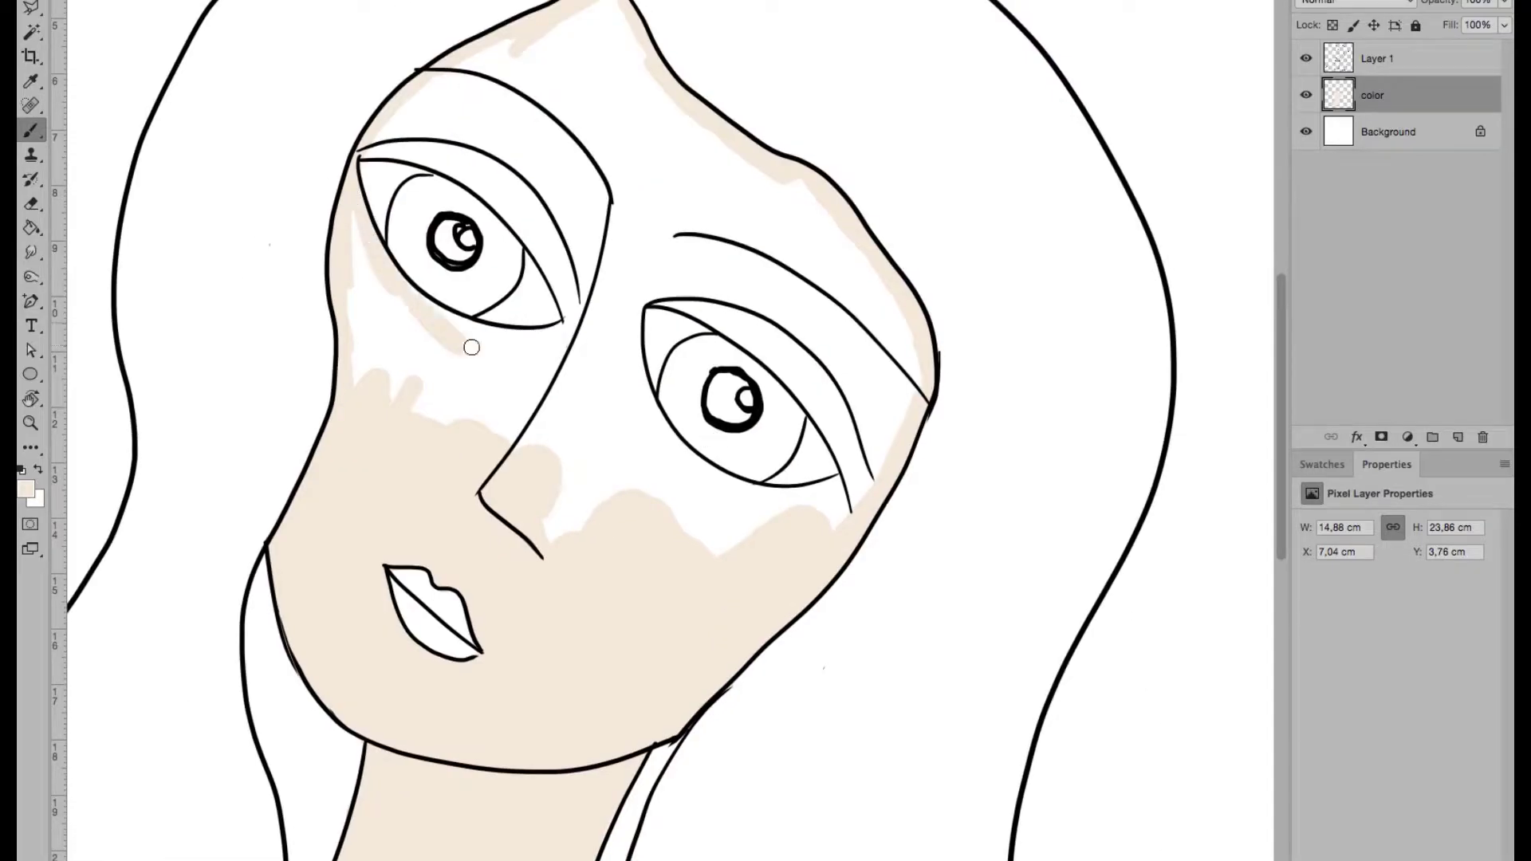
{"action": "left_click_drag", "start_coordinate": [465, 342], "coordinate": [530, 341]}
{"action": "left_click_drag", "start_coordinate": [421, 309], "coordinate": [515, 339]}
{"action": "left_click_drag", "start_coordinate": [390, 160], "coordinate": [566, 293]}
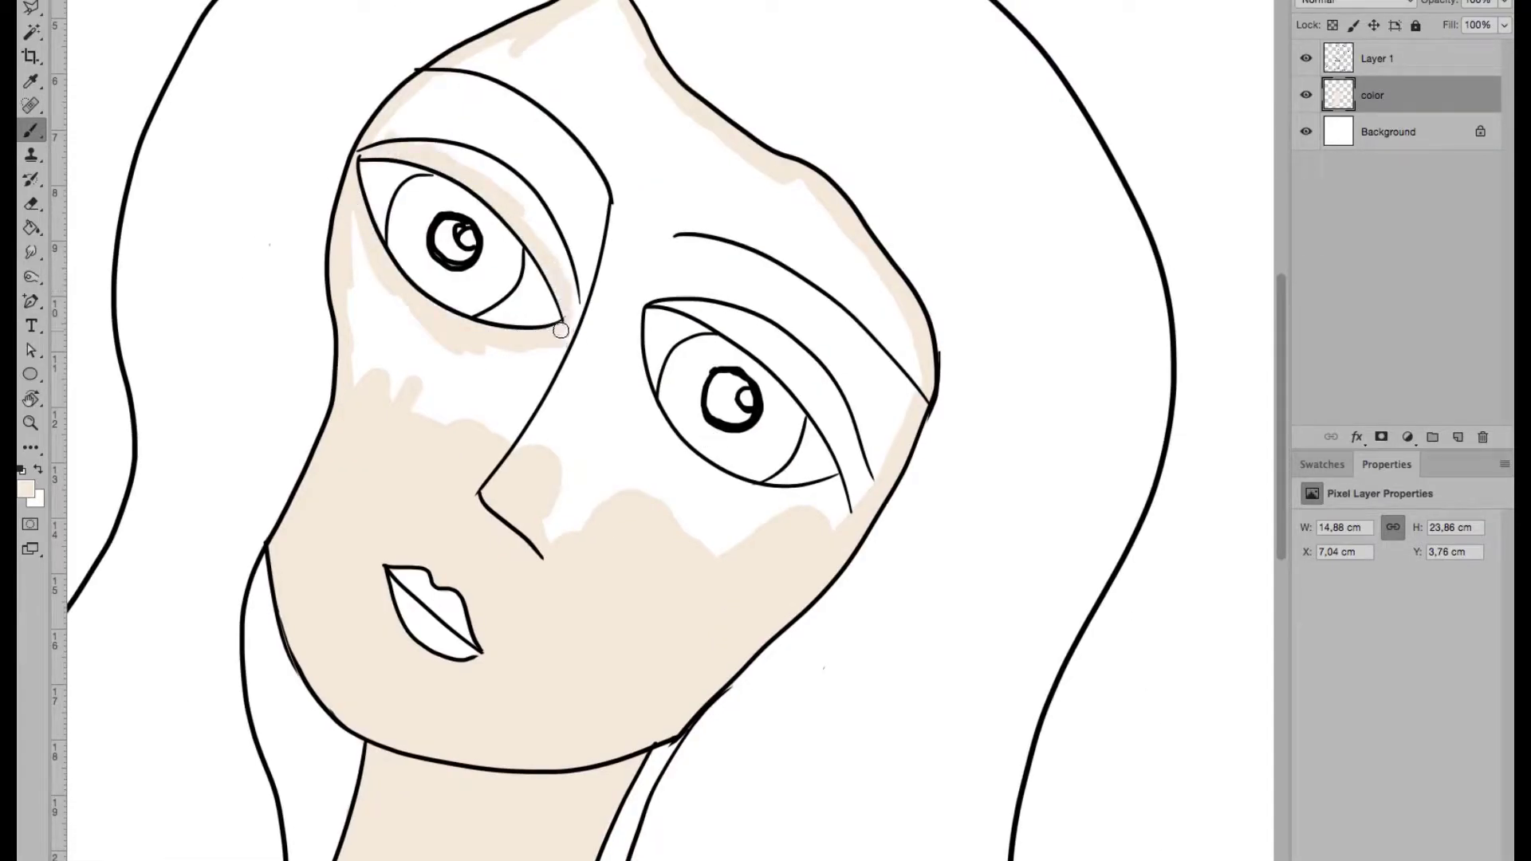
{"action": "left_click_drag", "start_coordinate": [613, 325], "coordinate": [647, 454]}
{"action": "left_click_drag", "start_coordinate": [629, 371], "coordinate": [659, 421]}
{"action": "mouse_move", "coordinate": [793, 496]}
{"action": "left_mouse_down"}
{"action": "mouse_move", "coordinate": [833, 487]}
{"action": "mouse_move", "coordinate": [771, 541]}
{"action": "left_mouse_up"}
{"action": "mouse_move", "coordinate": [682, 292]}
{"action": "left_mouse_down"}
{"action": "mouse_move", "coordinate": [817, 399]}
{"action": "mouse_move", "coordinate": [848, 474]}
{"action": "left_mouse_up"}
- Enlarge the brush and cover the forehead, nose bridge and remaining white patches in beige
{"action": "key", "text": "bracketright"}
{"action": "key", "text": "bracketright"}
{"action": "key", "text": "bracketright"}
{"action": "mouse_move", "coordinate": [547, 120]}
{"action": "left_mouse_down"}
{"action": "mouse_move", "coordinate": [581, 47]}
{"action": "mouse_move", "coordinate": [447, 104]}
{"action": "mouse_move", "coordinate": [464, 130]}
{"action": "left_mouse_up"}
{"action": "mouse_move", "coordinate": [598, 254]}
{"action": "left_mouse_down"}
{"action": "mouse_move", "coordinate": [495, 394]}
{"action": "mouse_move", "coordinate": [587, 554]}
{"action": "mouse_move", "coordinate": [622, 479]}
{"action": "left_mouse_up"}
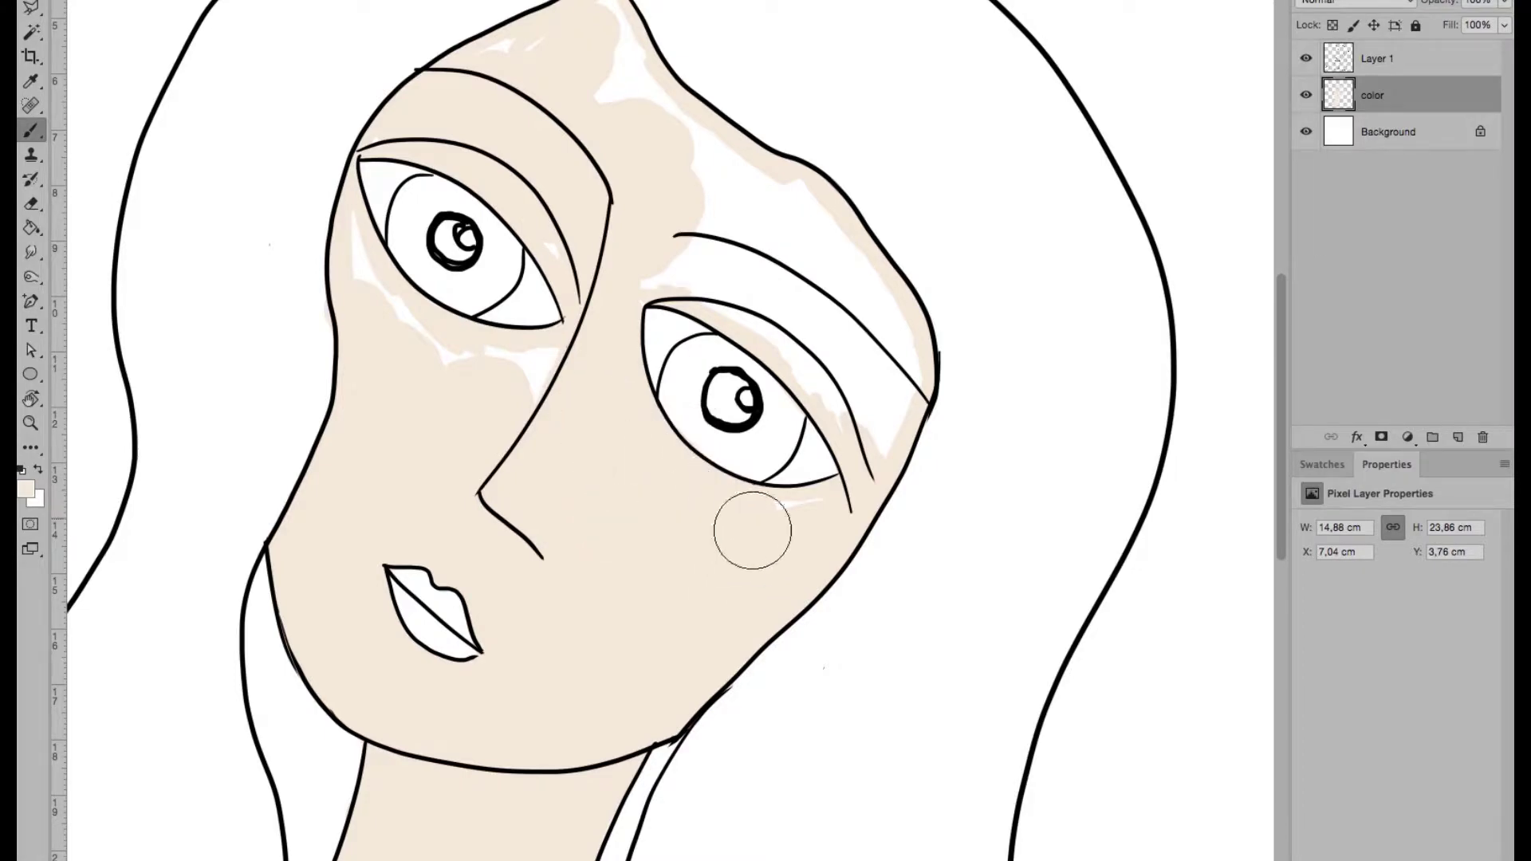
{"action": "mouse_move", "coordinate": [899, 433]}
{"action": "left_mouse_down"}
{"action": "mouse_move", "coordinate": [824, 266]}
{"action": "mouse_move", "coordinate": [632, 256]}
{"action": "mouse_move", "coordinate": [854, 394]}
{"action": "left_mouse_up"}
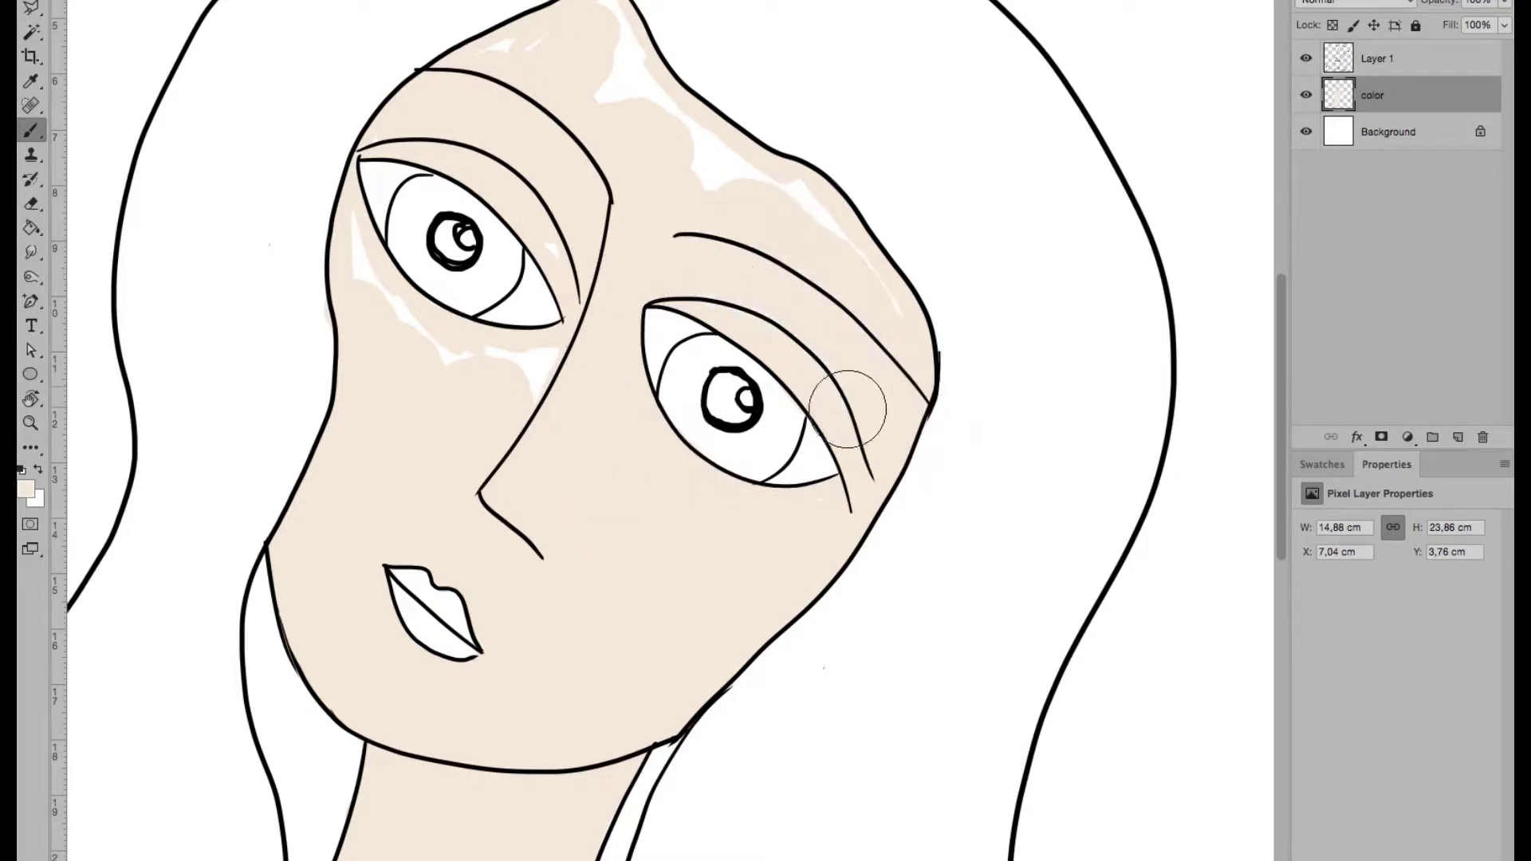
{"action": "mouse_move", "coordinate": [731, 144]}
{"action": "left_mouse_down"}
{"action": "mouse_move", "coordinate": [766, 194]}
{"action": "mouse_move", "coordinate": [734, 177]}
{"action": "mouse_move", "coordinate": [779, 215]}
{"action": "mouse_move", "coordinate": [640, 93]}
{"action": "mouse_move", "coordinate": [600, 7]}
{"action": "left_mouse_up"}
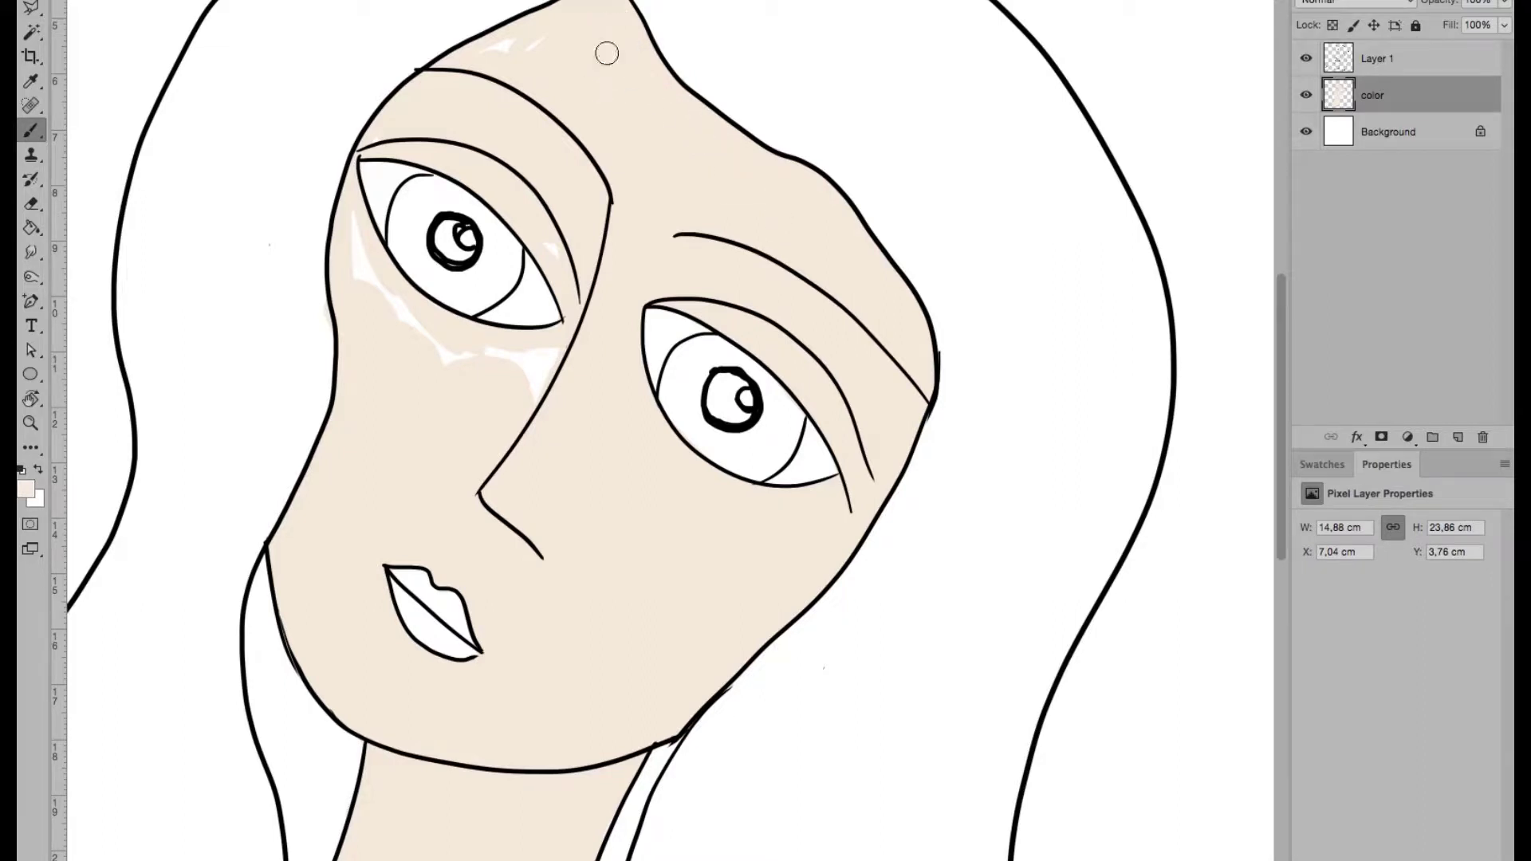
{"action": "mouse_move", "coordinate": [355, 219]}
{"action": "left_mouse_down"}
{"action": "mouse_move", "coordinate": [410, 342]}
{"action": "mouse_move", "coordinate": [471, 362]}
{"action": "mouse_move", "coordinate": [520, 417]}
{"action": "left_mouse_up"}
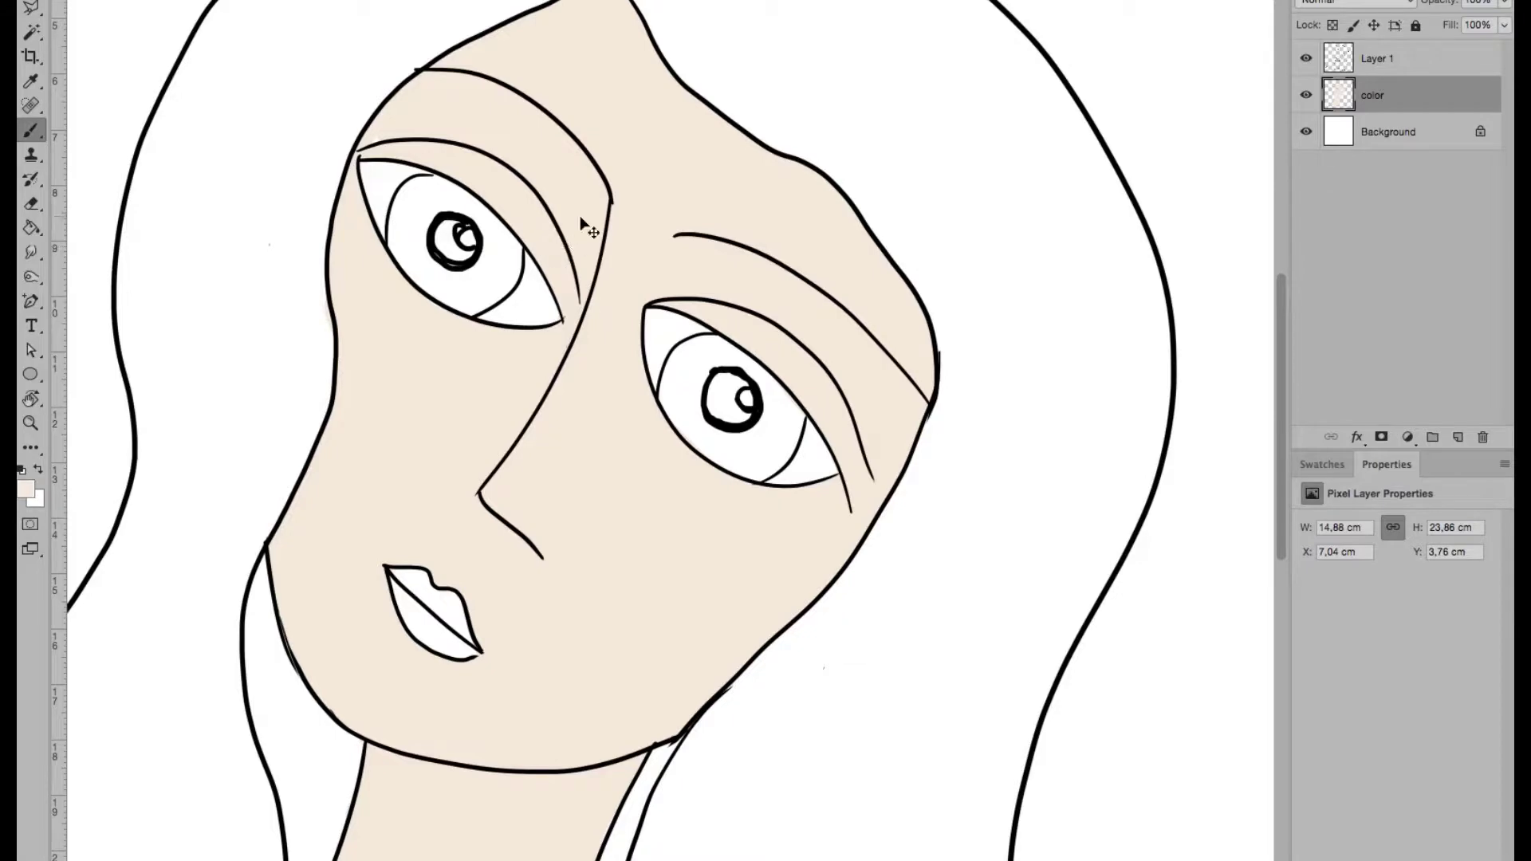
{"action": "key", "text": "ctrl+minus"}
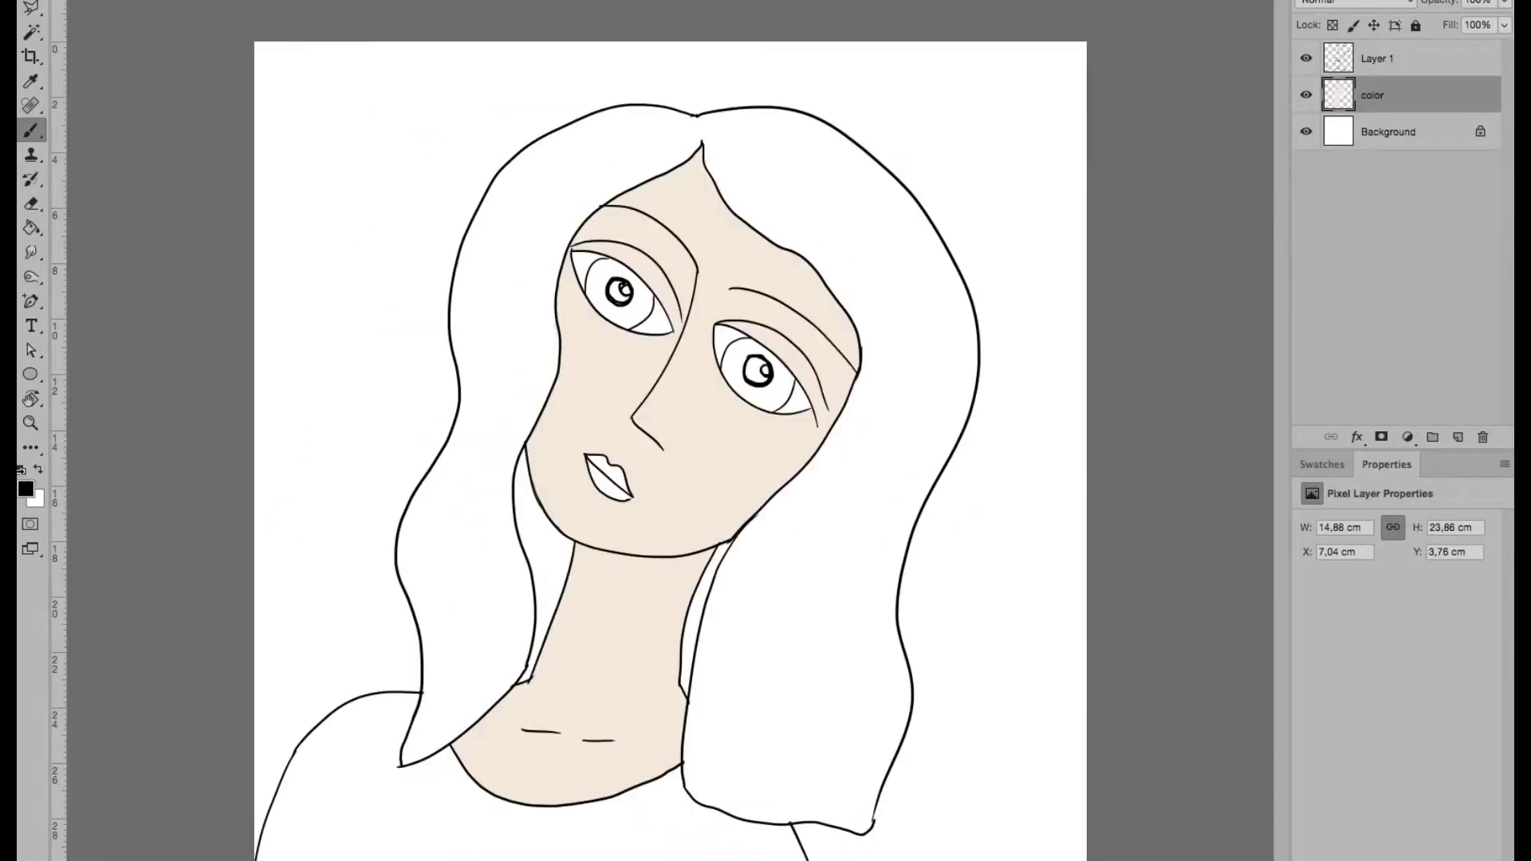
- Paint both pupils solid black
{"action": "key", "text": "ctrl+plus"}
{"action": "key", "text": "ctrl+plus"}
{"action": "mouse_move", "coordinate": [889, 193]}
{"action": "left_mouse_down"}
{"action": "mouse_move", "coordinate": [887, 246]}
{"action": "mouse_move", "coordinate": [909, 204]}
{"action": "left_mouse_up"}
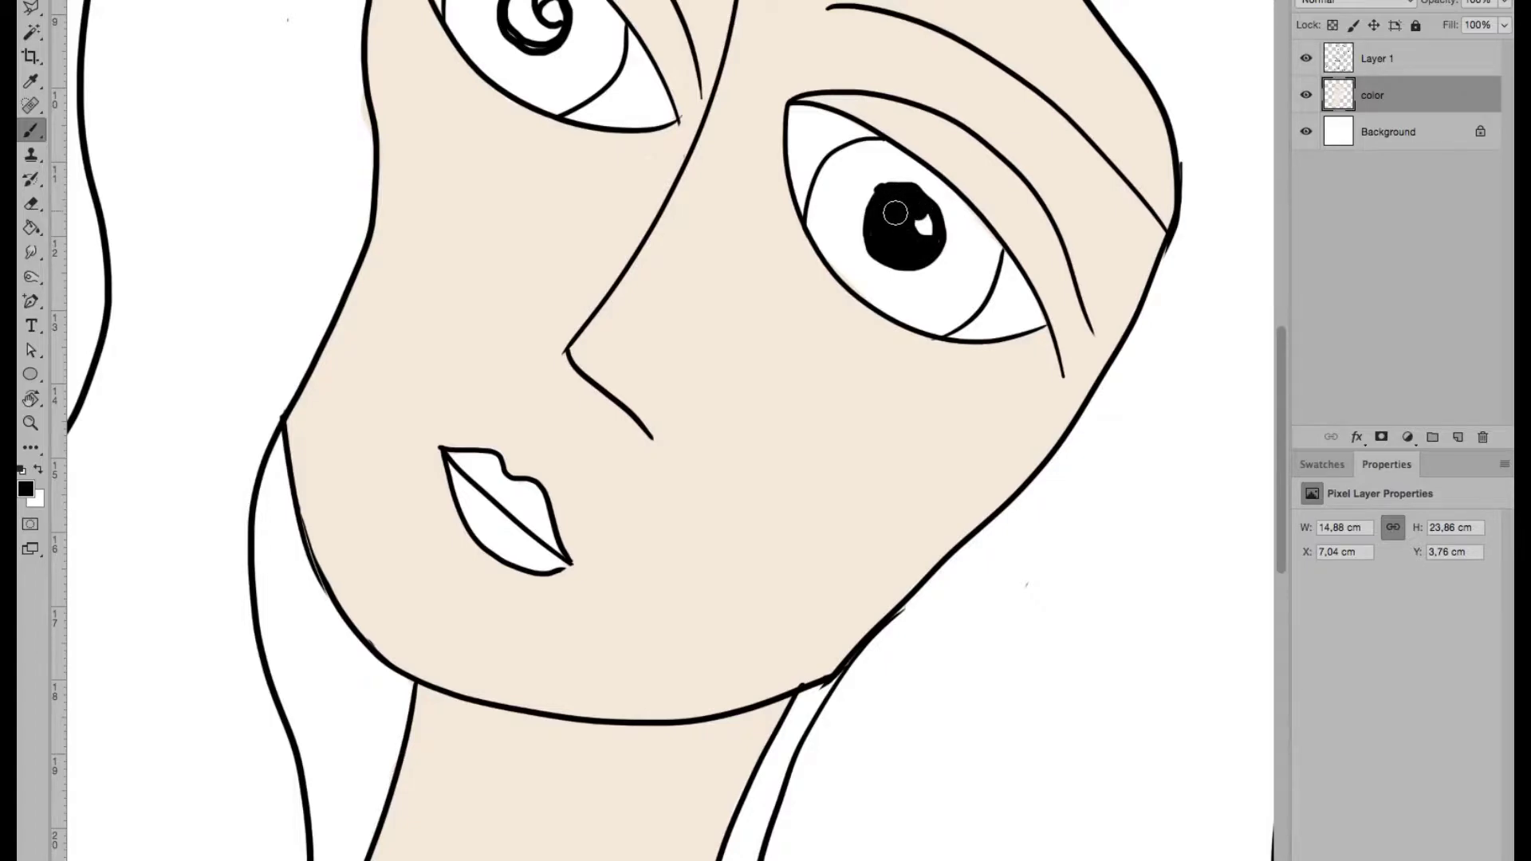
{"action": "left_click_drag", "start_coordinate": [526, 14], "coordinate": [554, 30]}
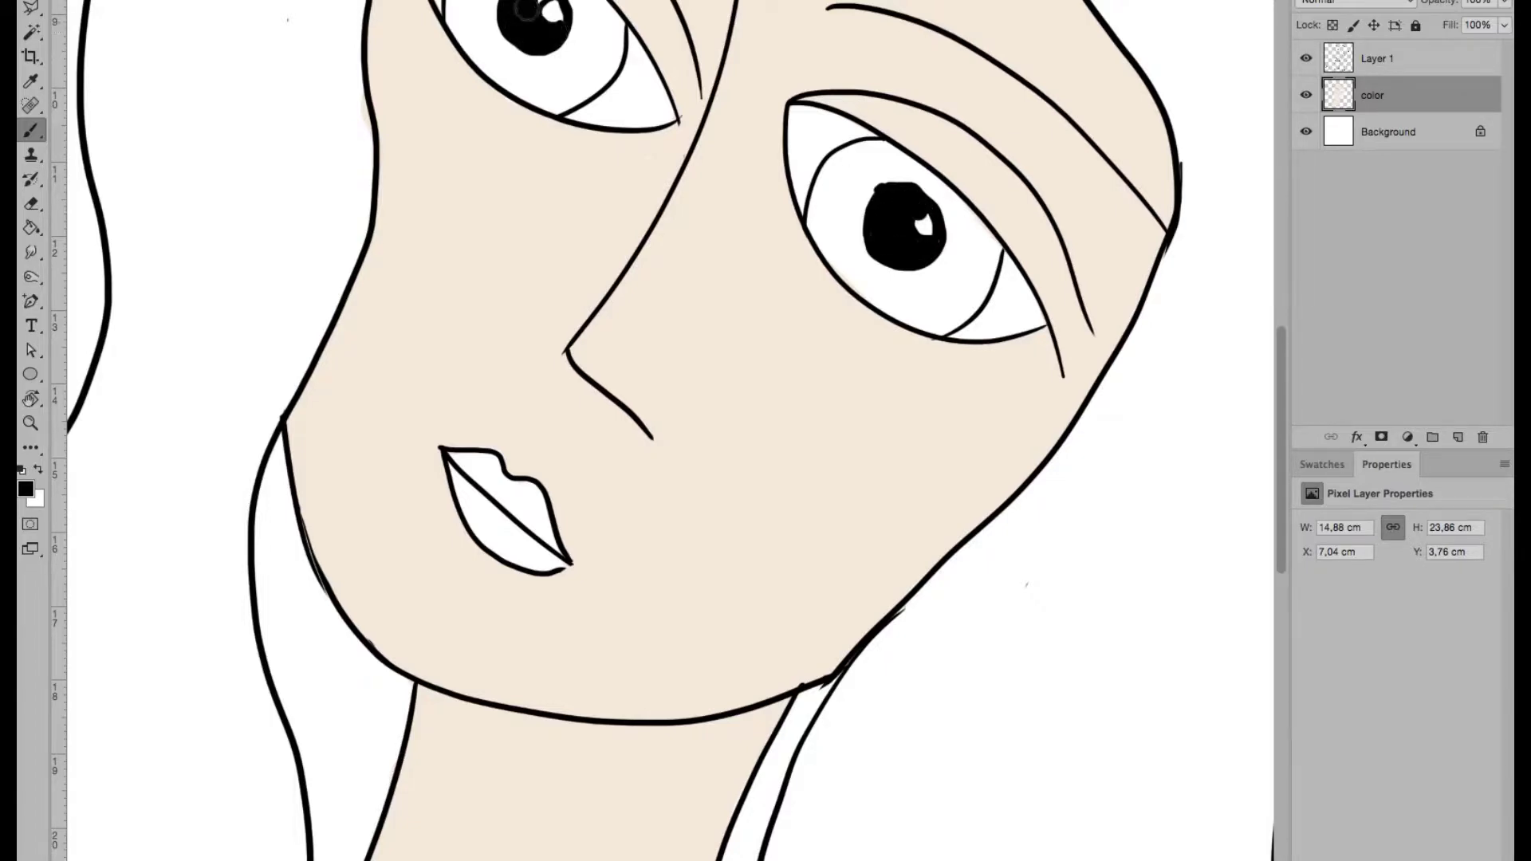
- Briefly try the Eraser on Layer 1, return to the Brush on the color layer and zoom out
{"action": "left_click", "coordinate": [1340, 59]}
{"action": "key", "text": "e"}
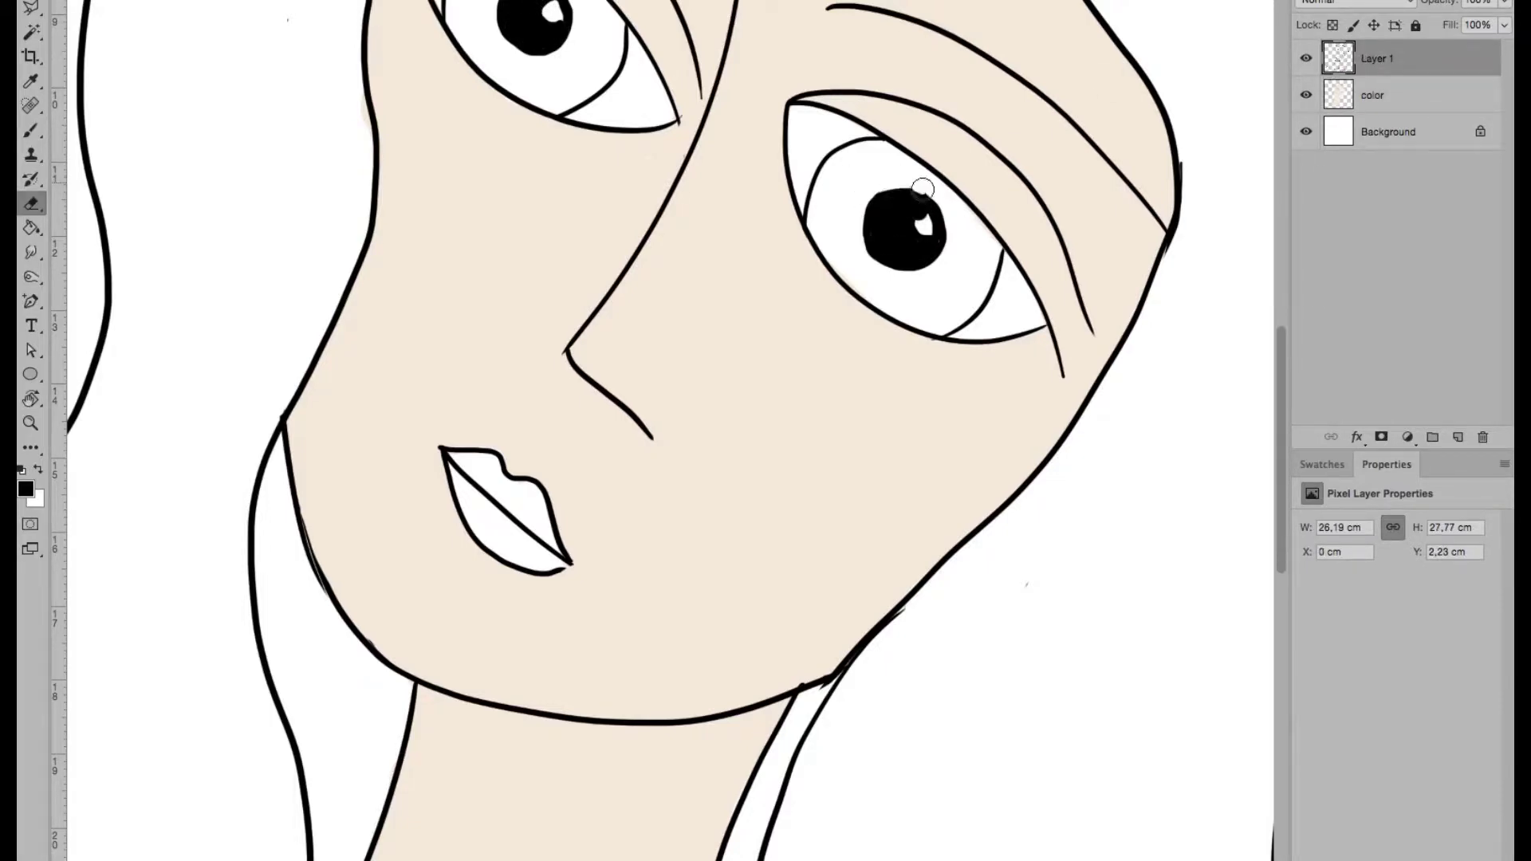
{"action": "left_click", "coordinate": [1371, 95]}
{"action": "key", "text": "b"}
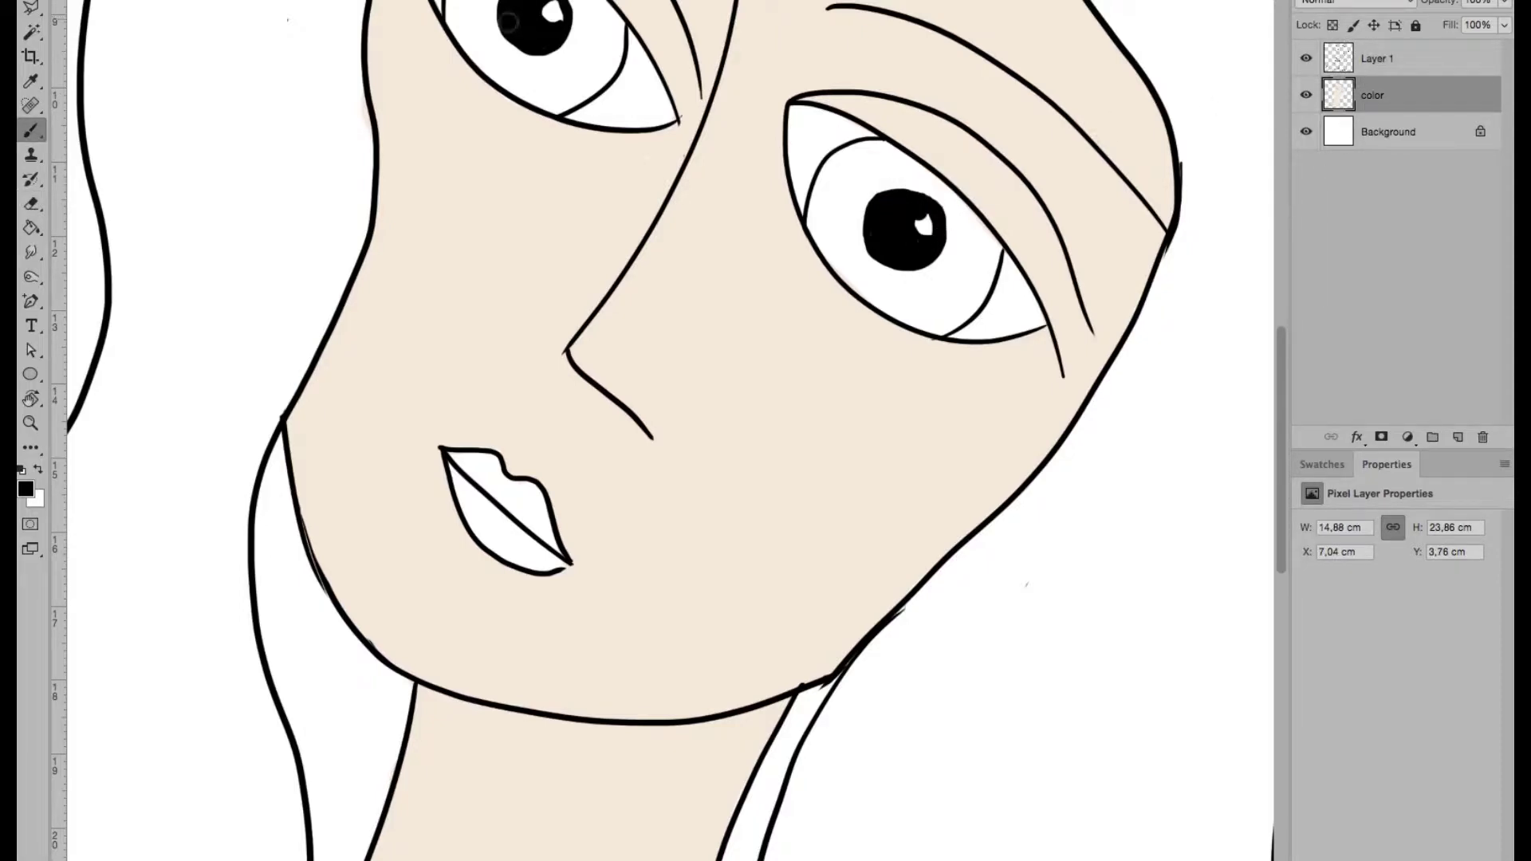
{"action": "key", "text": "ctrl+minus"}
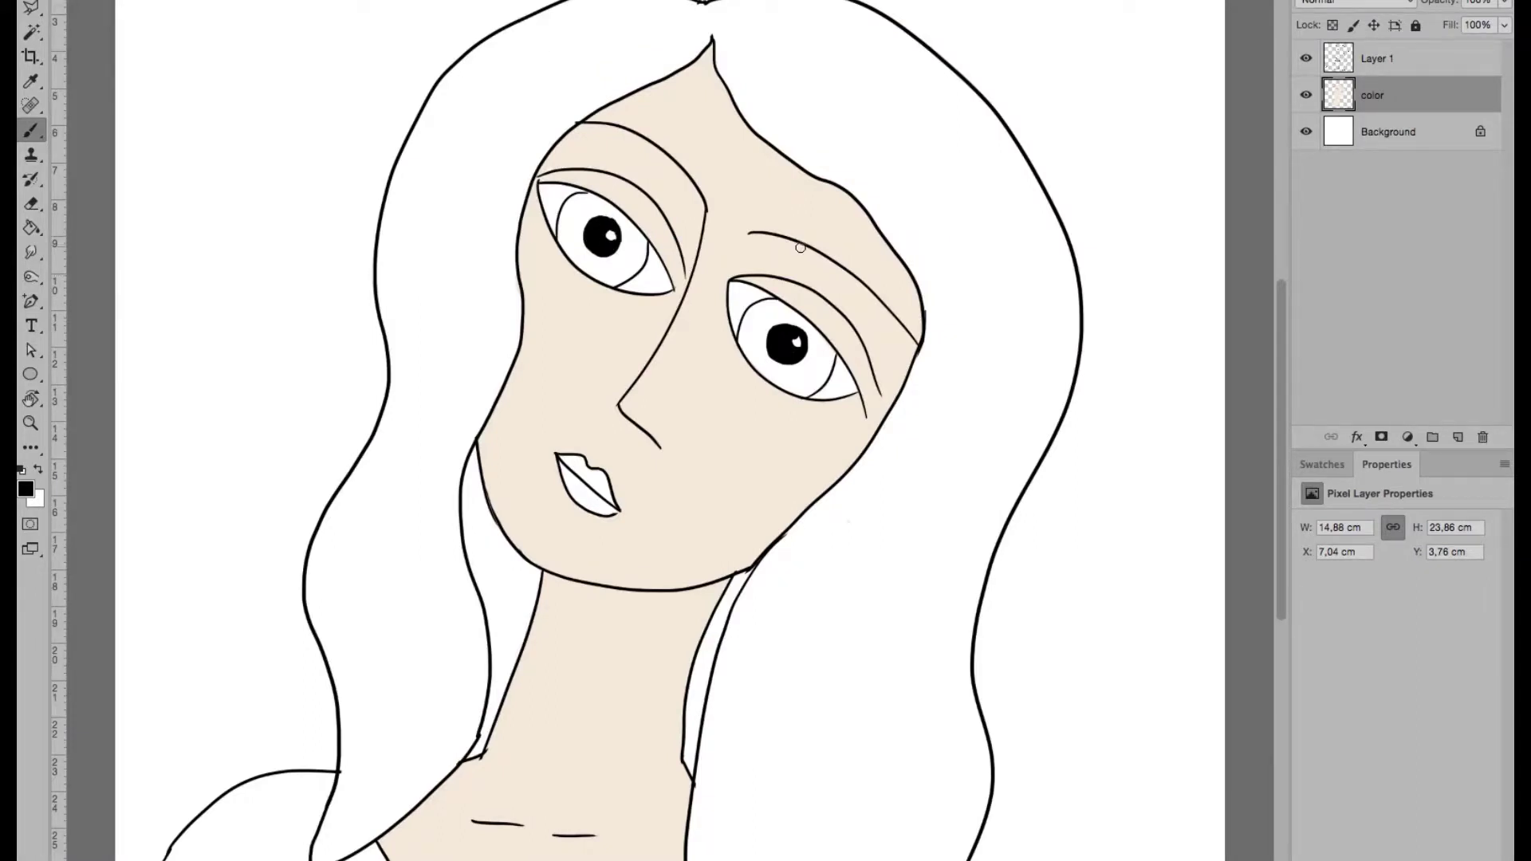
{"action": "key", "text": "ctrl+minus"}
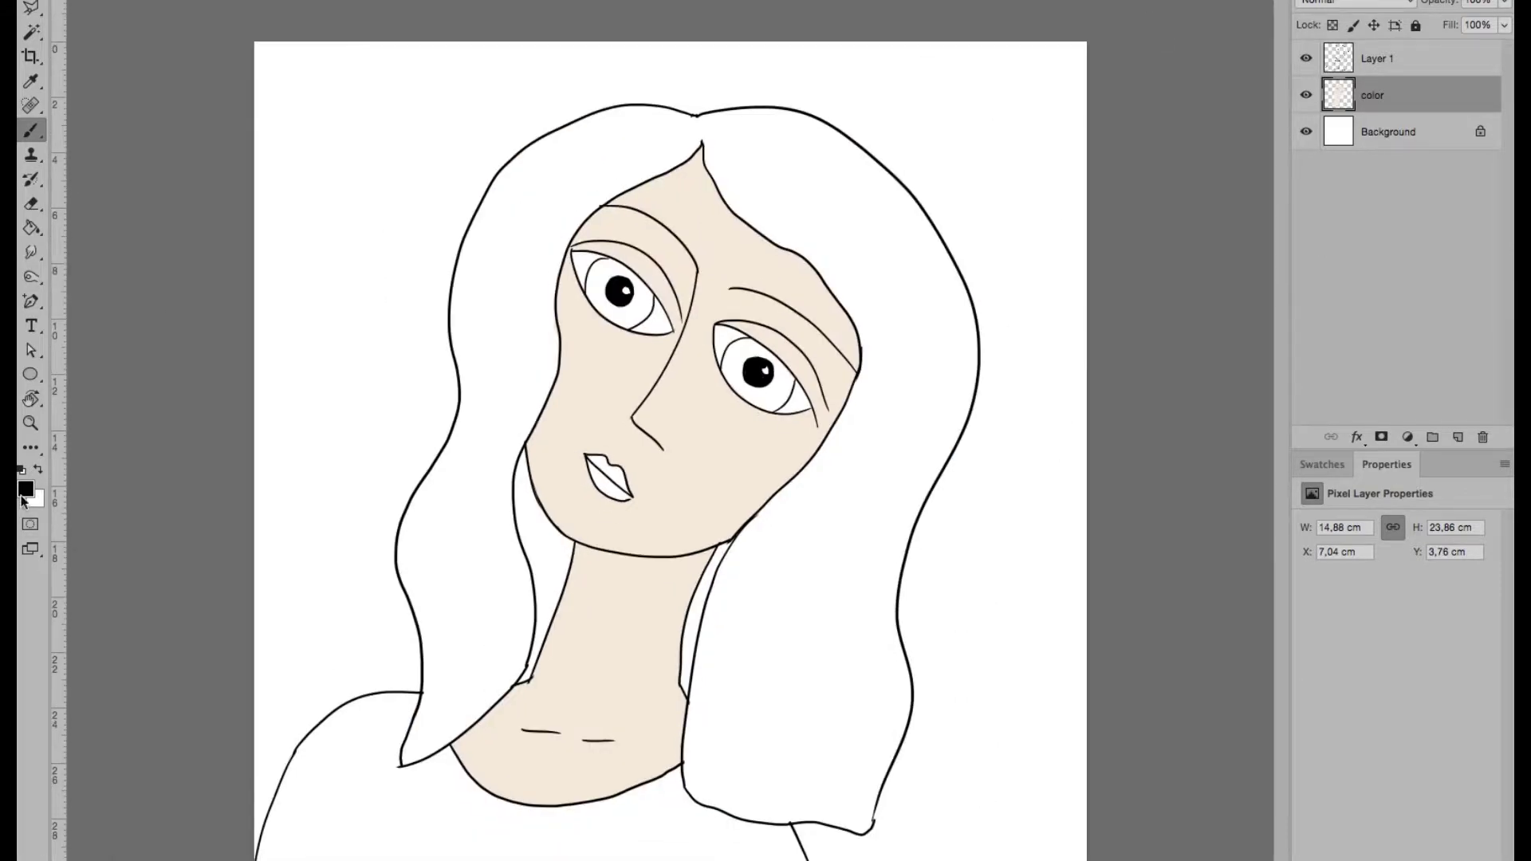
- Set the foreground colour to a deep dark red
{"action": "left_click", "coordinate": [26, 487]}
{"action": "left_click", "coordinate": [762, 422]}
{"action": "left_click", "coordinate": [804, 440]}
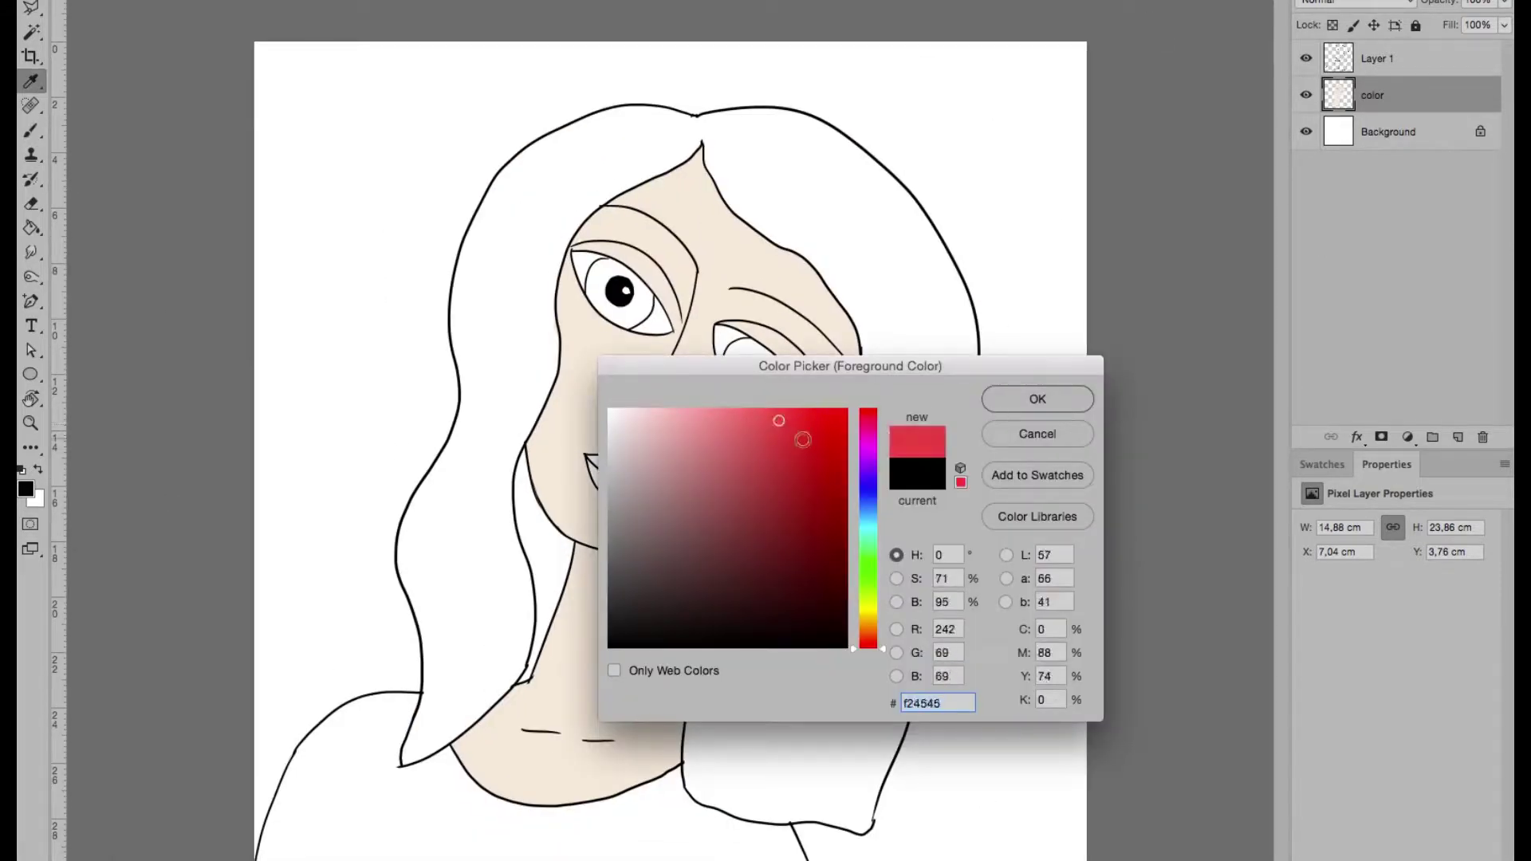
{"action": "left_click", "coordinate": [1037, 398]}
- Paint the lips dark red, then add a new empty layer
{"action": "key", "text": "ctrl+plus"}
{"action": "key", "text": "ctrl+plus"}
{"action": "key", "text": "ctrl+plus"}
{"action": "mouse_move", "coordinate": [453, 472]}
{"action": "left_mouse_down"}
{"action": "mouse_move", "coordinate": [522, 541]}
{"action": "mouse_move", "coordinate": [486, 530]}
{"action": "mouse_move", "coordinate": [545, 516]}
{"action": "mouse_move", "coordinate": [511, 505]}
{"action": "left_mouse_up"}
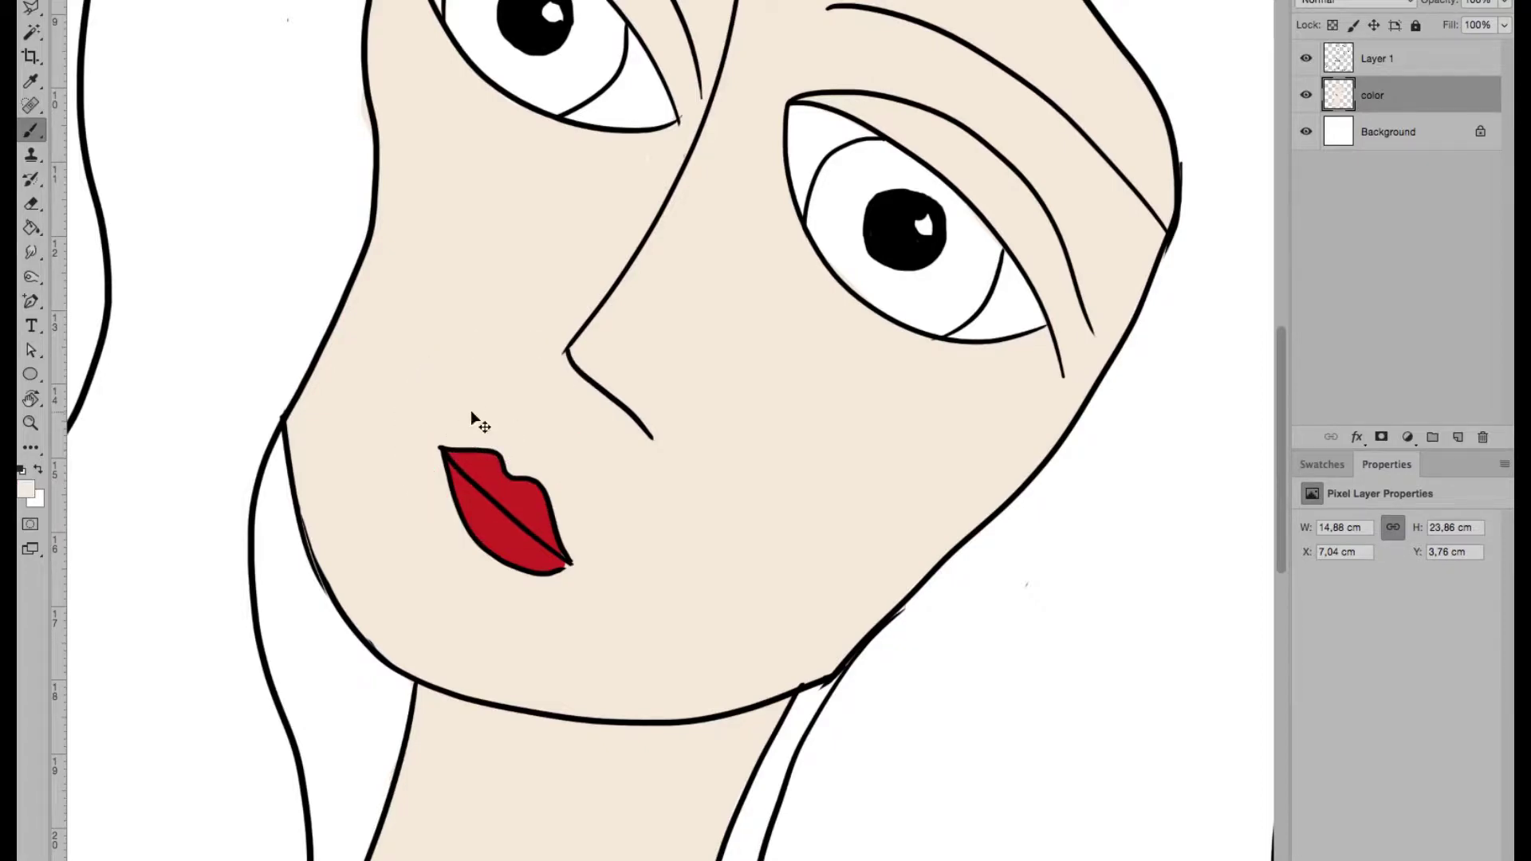
{"action": "key", "text": "ctrl+minus"}
{"action": "key", "text": "ctrl+minus"}
{"action": "key", "text": "ctrl+minus"}
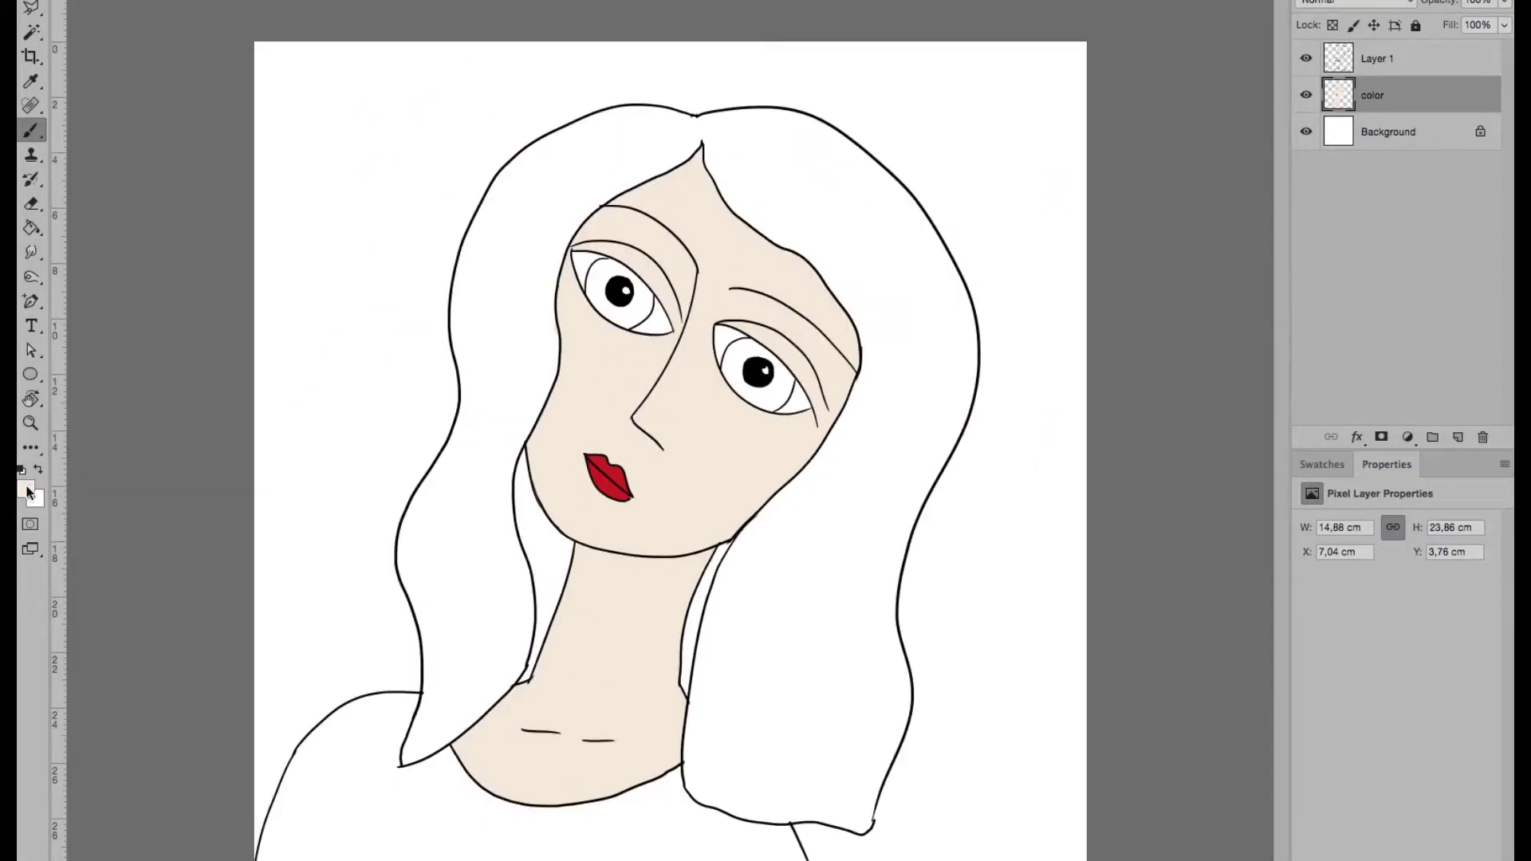
{"action": "left_click", "coordinate": [1458, 437]}
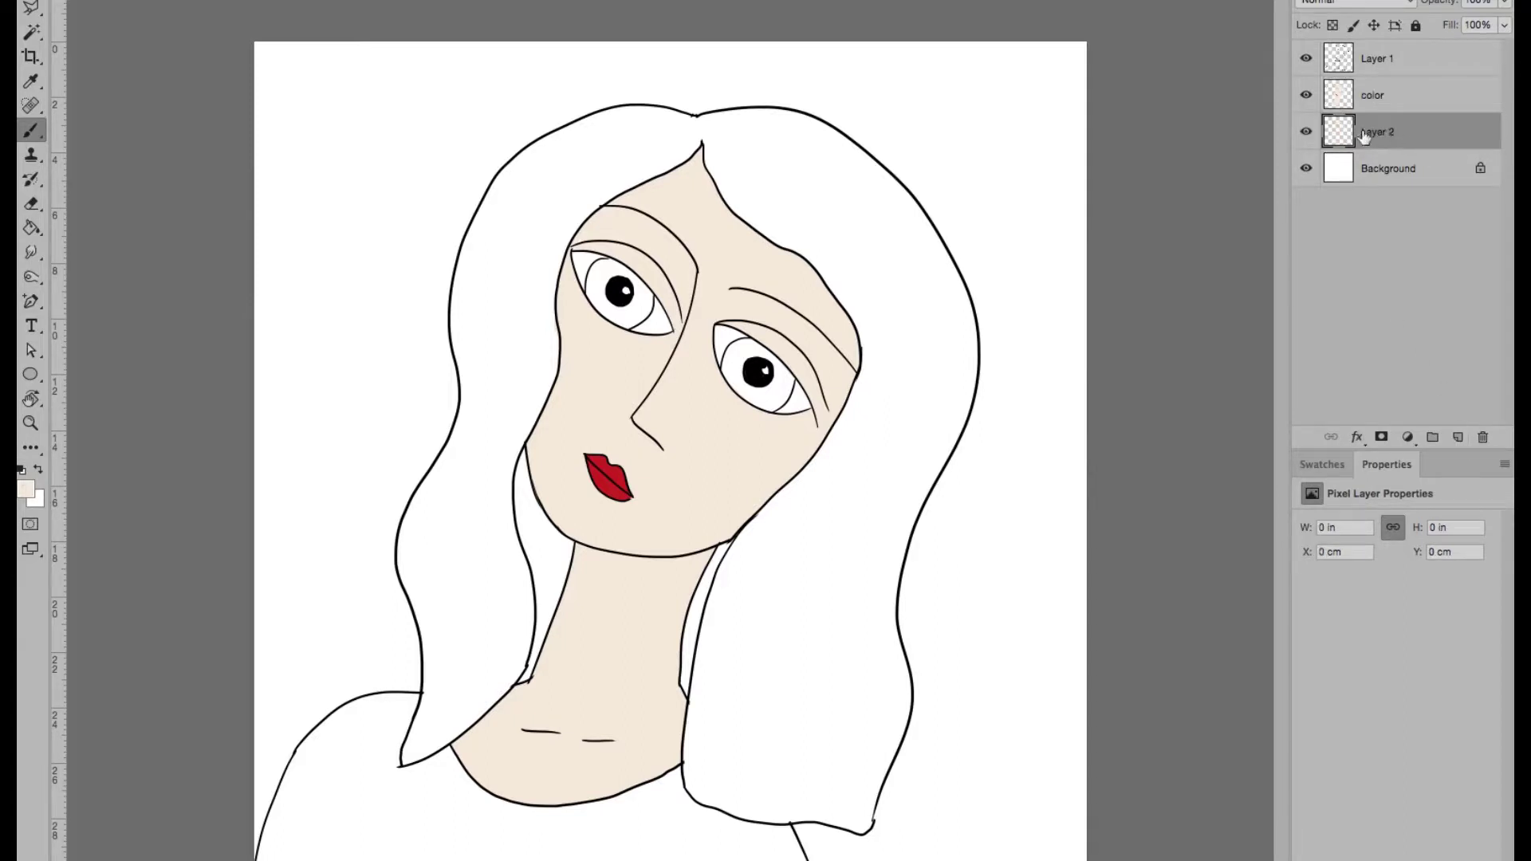
- Rename the new layer to cheveux1
{"action": "left_click_drag", "start_coordinate": [1359, 132], "coordinate": [1359, 93]}
{"action": "double_click", "coordinate": [1361, 95]}
{"action": "type", "text": "b"}
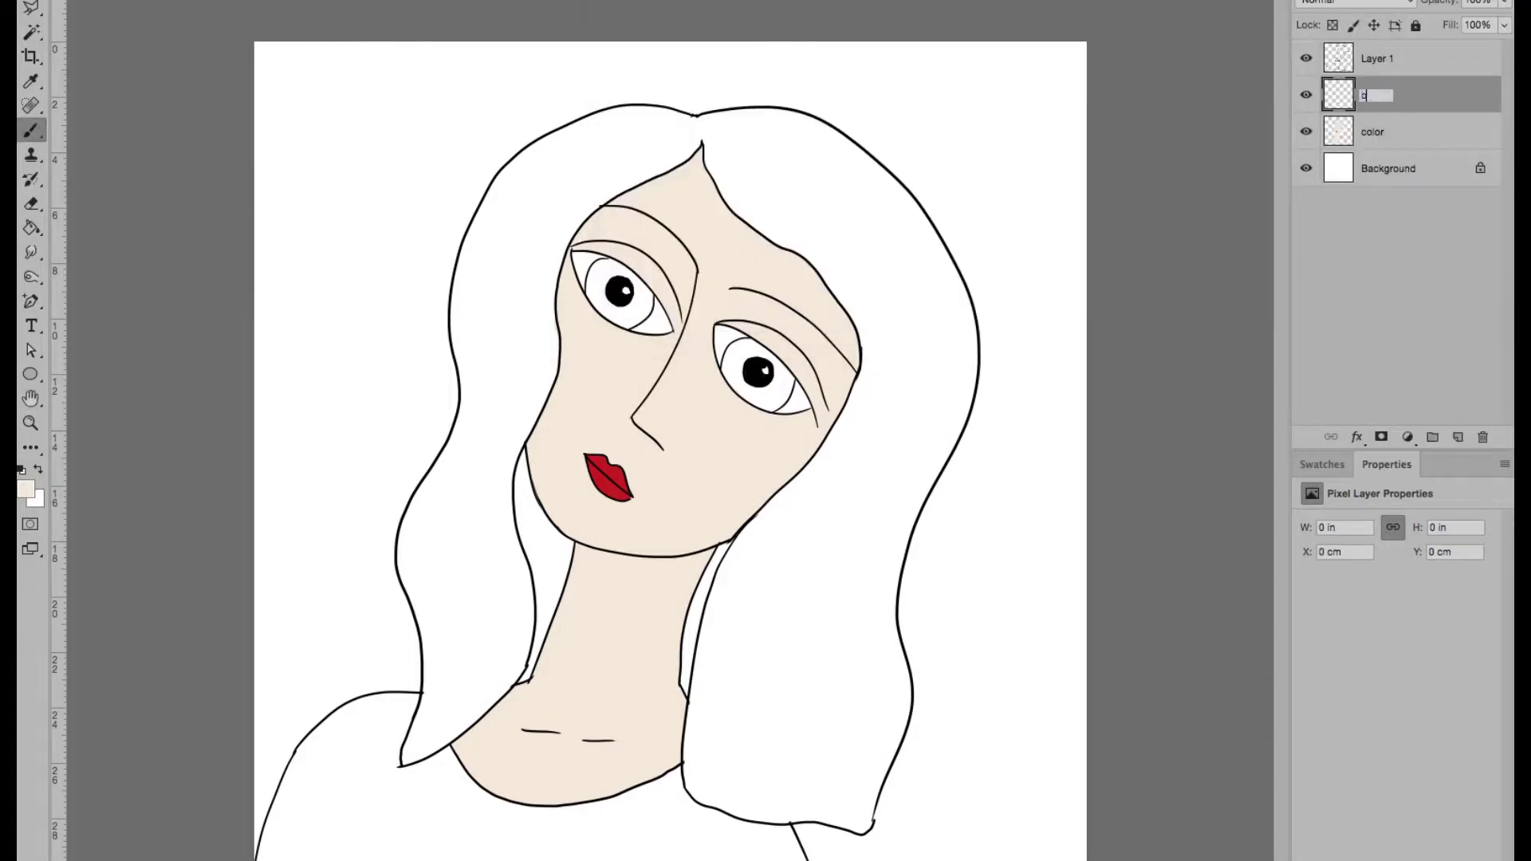
{"action": "type", "text": "x14"}
{"action": "double_click", "coordinate": [1407, 94]}
{"action": "key", "text": "Return"}
- Set the foreground colour to violet for the hair
{"action": "left_click", "coordinate": [21, 470]}
{"action": "left_click", "coordinate": [25, 488]}
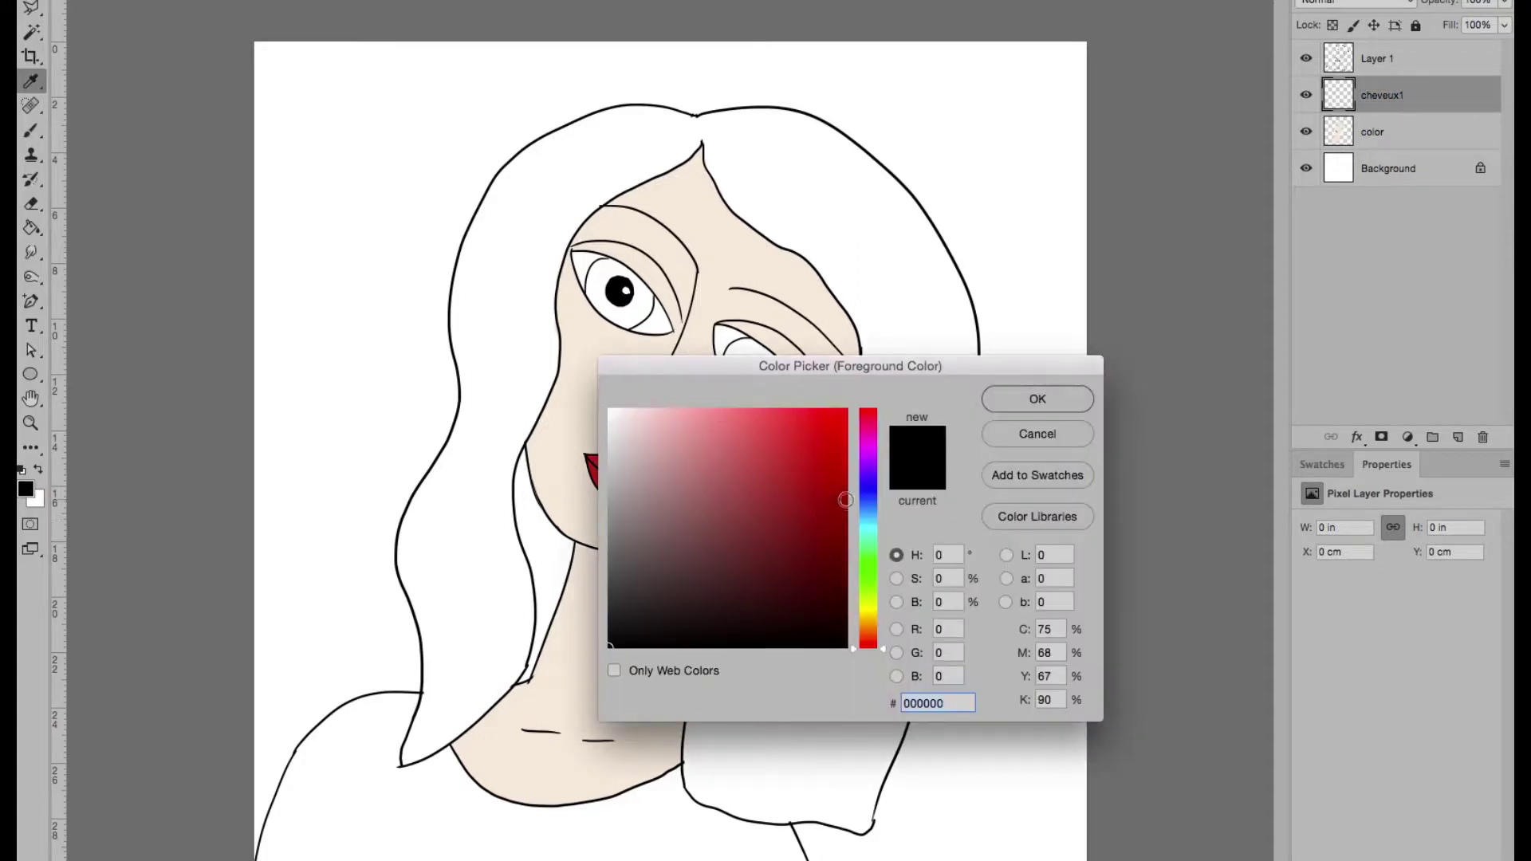
{"action": "mouse_move", "coordinate": [868, 510]}
{"action": "left_mouse_down"}
{"action": "mouse_move", "coordinate": [869, 470]}
{"action": "mouse_move", "coordinate": [752, 513]}
{"action": "mouse_move", "coordinate": [763, 536]}
{"action": "left_mouse_up"}
{"action": "key", "text": "Return"}
{"action": "key", "text": "b"}
- Move cheveux1 beneath the color layer and paint purple strands down the left hair
{"action": "mouse_move", "coordinate": [690, 136]}
{"action": "left_mouse_down"}
{"action": "mouse_move", "coordinate": [494, 300]}
{"action": "mouse_move", "coordinate": [619, 173]}
{"action": "left_mouse_up"}
{"action": "key", "text": "ctrl+plus"}
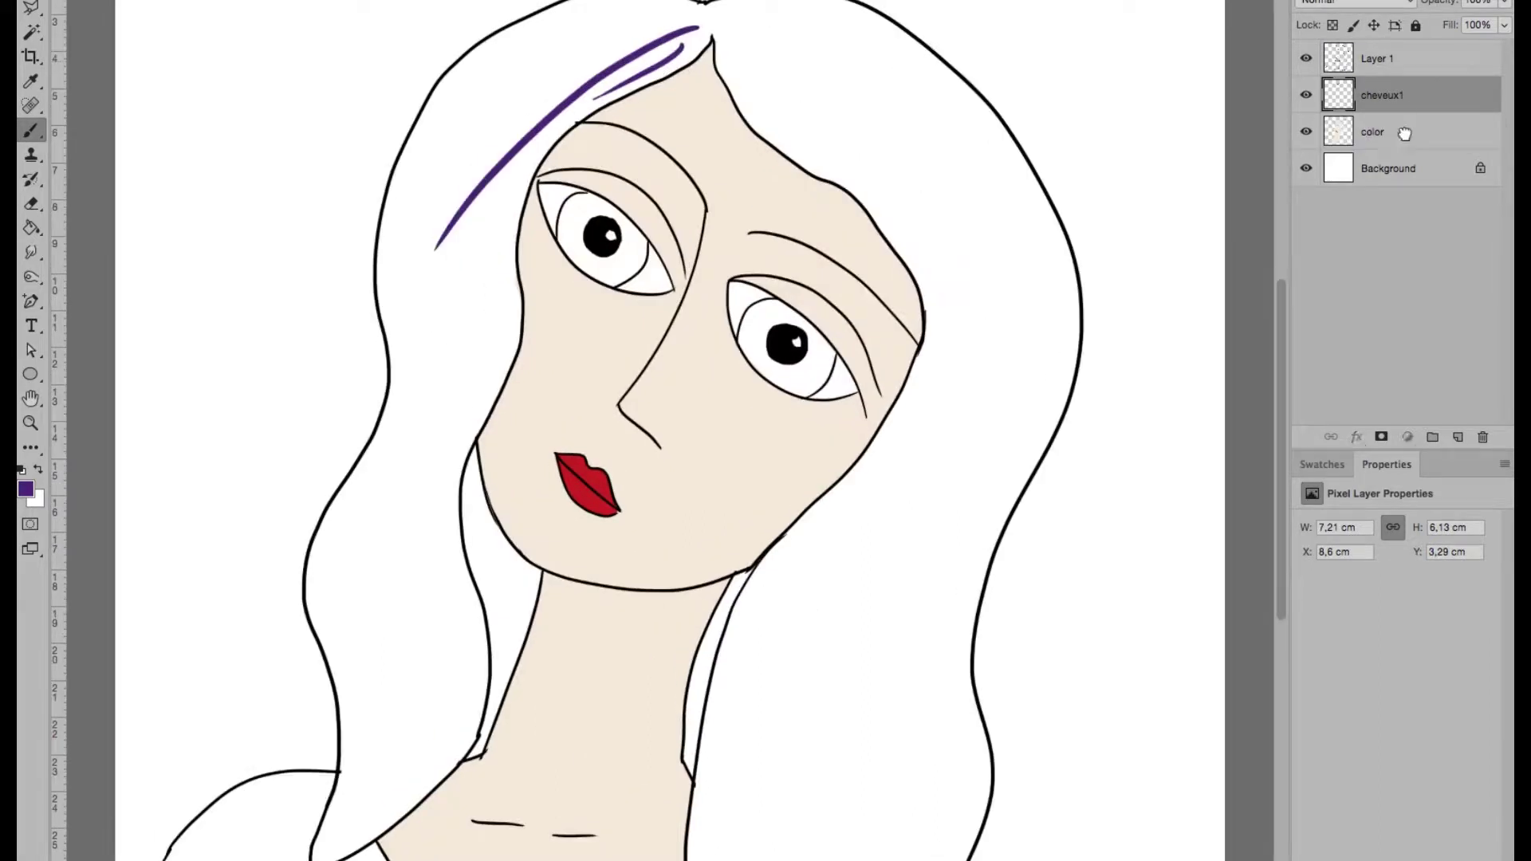
{"action": "left_click_drag", "start_coordinate": [1381, 95], "coordinate": [1382, 142]}
{"action": "mouse_move", "coordinate": [692, 34]}
{"action": "left_mouse_down"}
{"action": "mouse_move", "coordinate": [543, 138]}
{"action": "mouse_move", "coordinate": [476, 331]}
{"action": "left_mouse_up"}
{"action": "left_click_drag", "start_coordinate": [565, 120], "coordinate": [504, 383]}
{"action": "left_click_drag", "start_coordinate": [494, 279], "coordinate": [367, 741]}
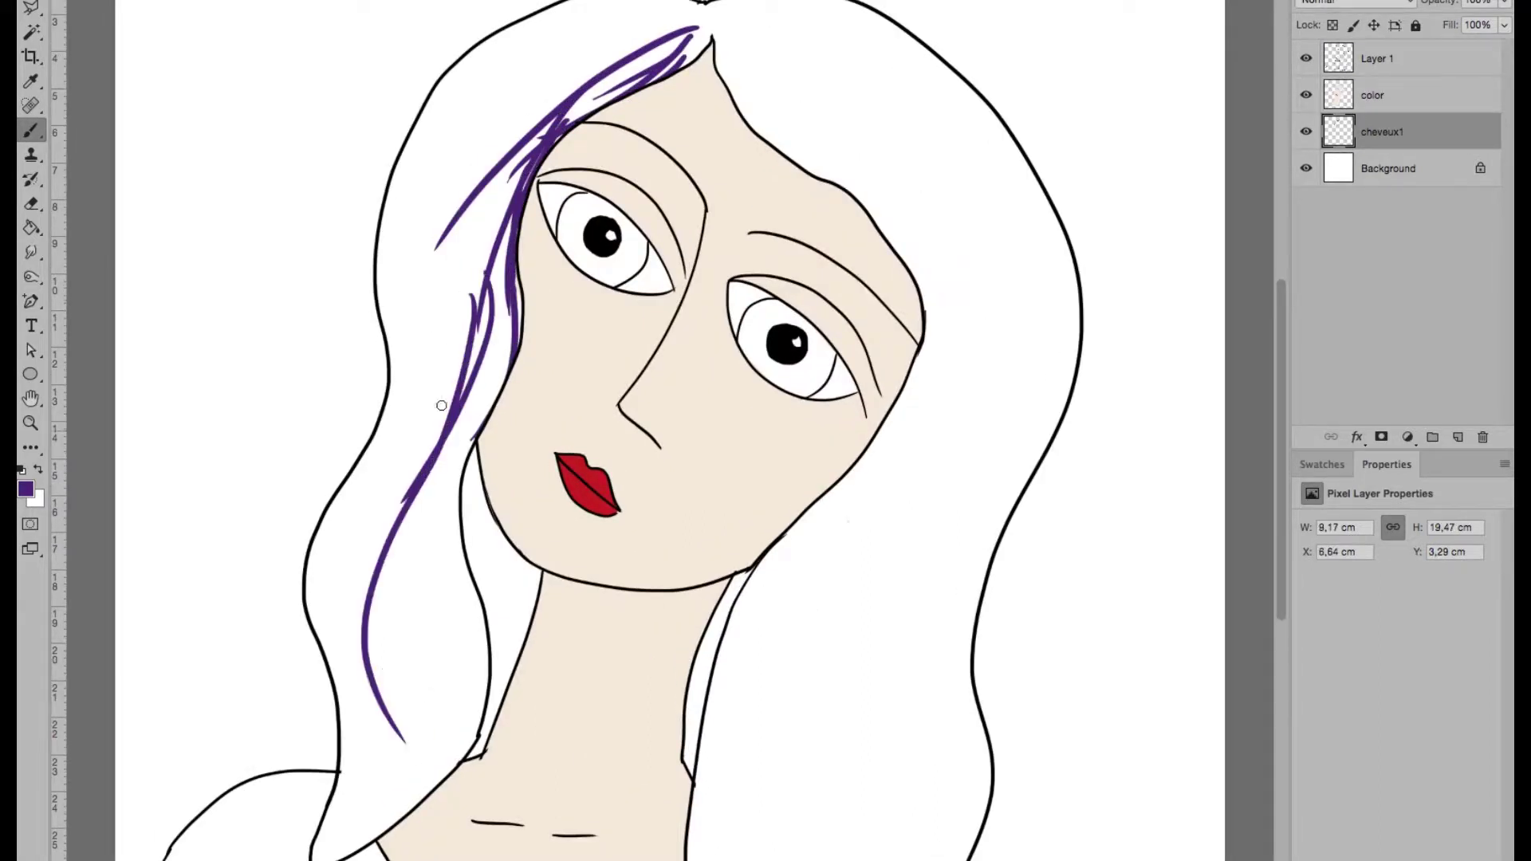
{"action": "left_click_drag", "start_coordinate": [427, 379], "coordinate": [391, 765]}
{"action": "left_click_drag", "start_coordinate": [391, 498], "coordinate": [330, 825]}
- Fill the top-left hair with purple strands and fan strands from the crown to the right
{"action": "left_click_drag", "start_coordinate": [651, 9], "coordinate": [500, 164]}
{"action": "mouse_move", "coordinate": [701, 20]}
{"action": "left_mouse_down"}
{"action": "mouse_move", "coordinate": [526, 106]}
{"action": "mouse_move", "coordinate": [411, 255]}
{"action": "left_mouse_up"}
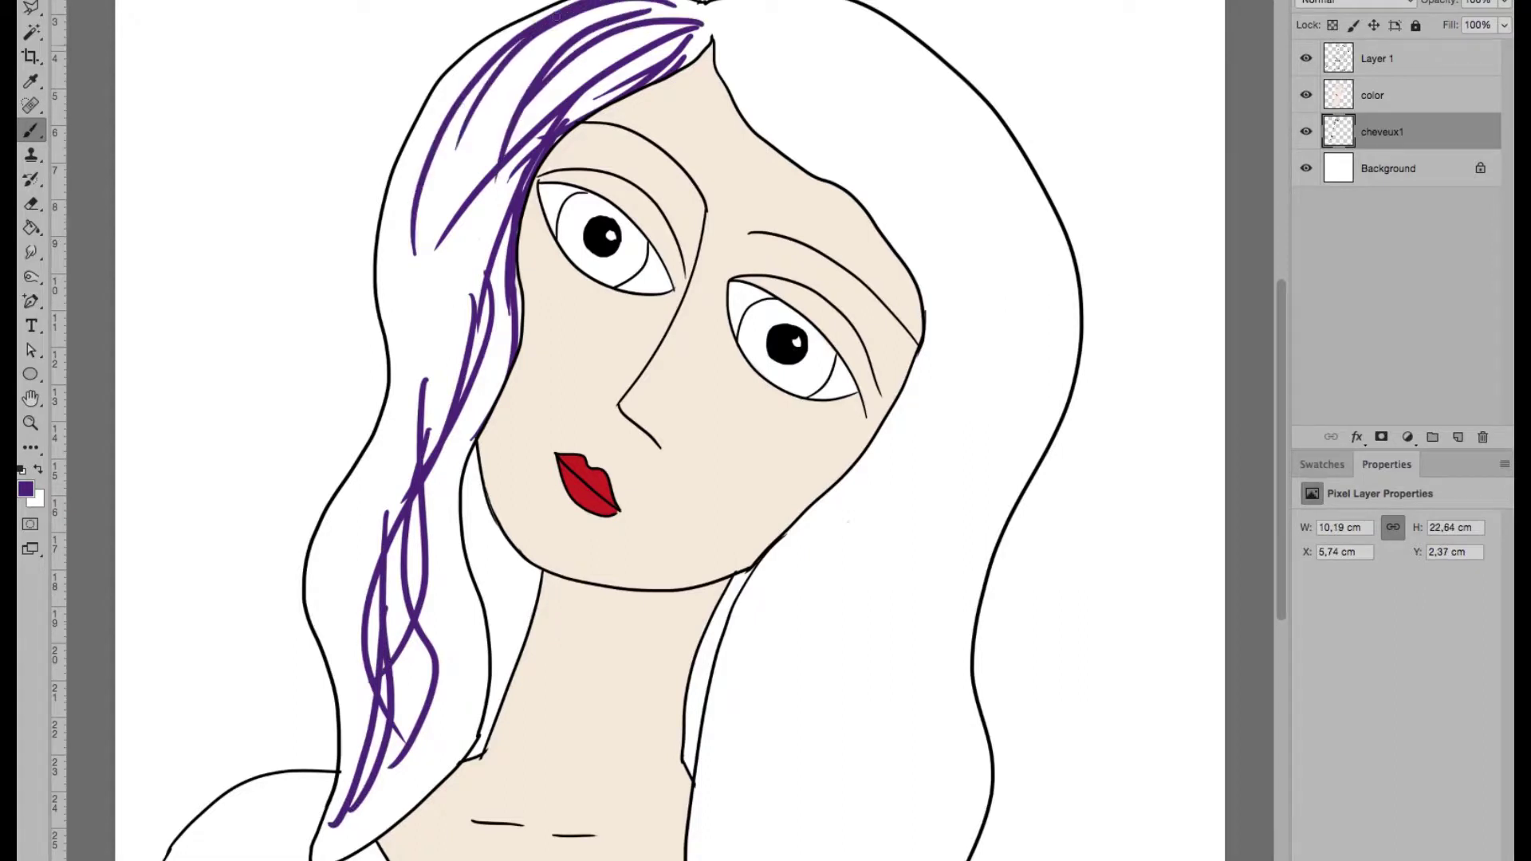
{"action": "left_click_drag", "start_coordinate": [589, 21], "coordinate": [393, 359]}
{"action": "left_click_drag", "start_coordinate": [586, 22], "coordinate": [421, 414]}
{"action": "left_click_drag", "start_coordinate": [549, 100], "coordinate": [463, 335]}
{"action": "mouse_move", "coordinate": [690, 24]}
{"action": "left_mouse_down"}
{"action": "mouse_move", "coordinate": [865, 20]}
{"action": "mouse_move", "coordinate": [921, 124]}
{"action": "left_mouse_up"}
{"action": "mouse_move", "coordinate": [717, 36]}
{"action": "left_mouse_down"}
{"action": "mouse_move", "coordinate": [881, 148]}
{"action": "mouse_move", "coordinate": [825, 123]}
{"action": "mouse_move", "coordinate": [921, 231]}
{"action": "mouse_move", "coordinate": [977, 335]}
{"action": "left_mouse_up"}
- Draw purple strands down the right side hair to the bottom
{"action": "mouse_move", "coordinate": [825, 54]}
{"action": "left_mouse_down"}
{"action": "mouse_move", "coordinate": [965, 268]}
{"action": "mouse_move", "coordinate": [1001, 422]}
{"action": "left_mouse_up"}
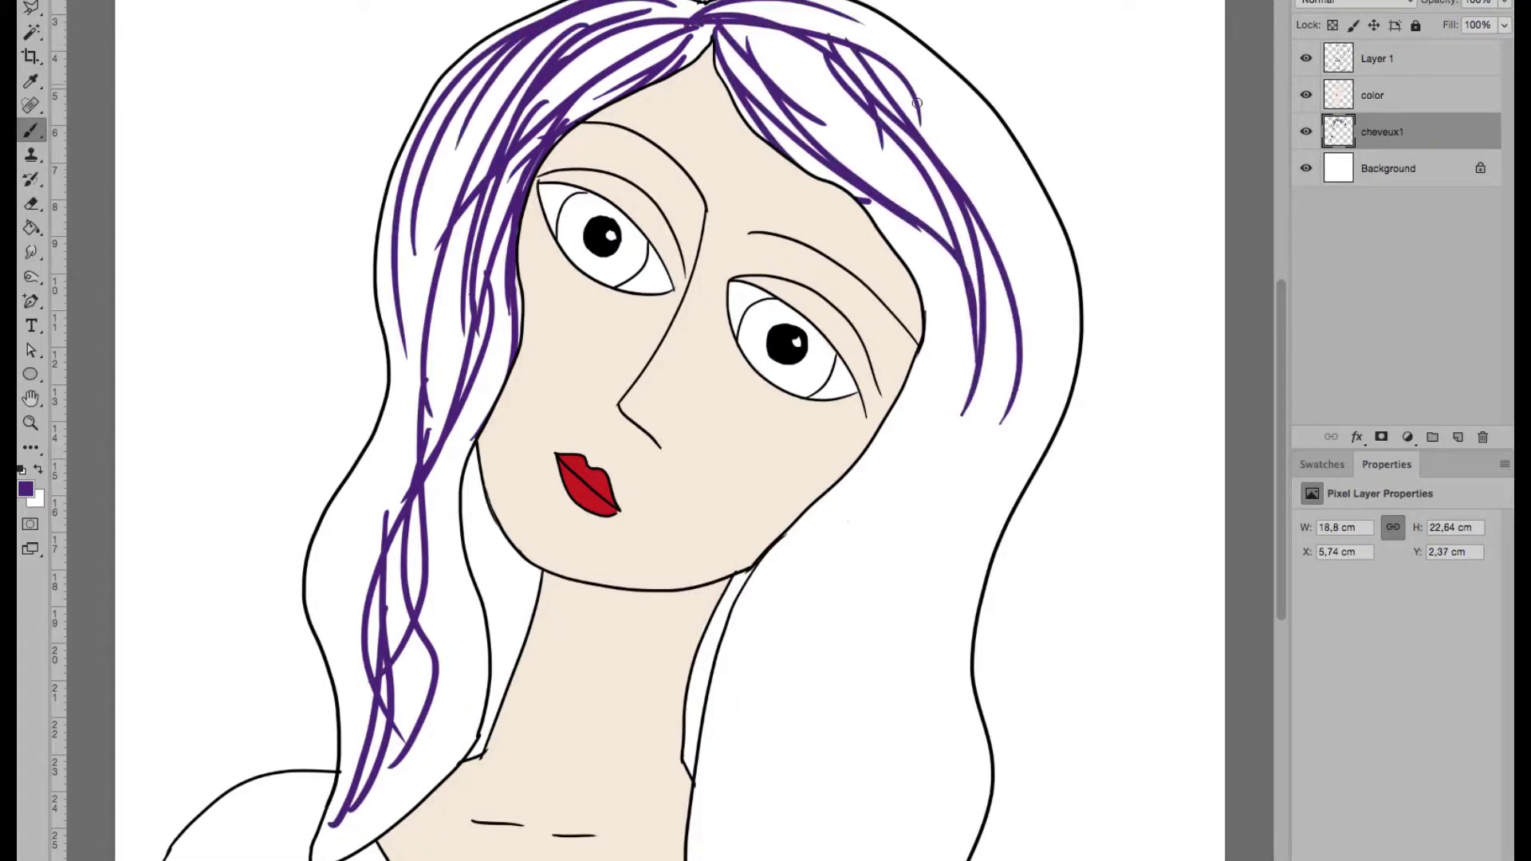
{"action": "left_click_drag", "start_coordinate": [909, 84], "coordinate": [817, 741]}
{"action": "left_click_drag", "start_coordinate": [960, 339], "coordinate": [778, 834]}
{"action": "mouse_move", "coordinate": [945, 399]}
{"action": "left_mouse_down"}
{"action": "mouse_move", "coordinate": [825, 741]}
{"action": "mouse_move", "coordinate": [807, 859]}
{"action": "left_mouse_up"}
{"action": "left_click_drag", "start_coordinate": [969, 435], "coordinate": [829, 859]}
{"action": "left_click_drag", "start_coordinate": [961, 518], "coordinate": [877, 859]}
- Add purple strands beside the face and neck and on the lower-left hair
{"action": "left_click_drag", "start_coordinate": [953, 530], "coordinate": [924, 859]}
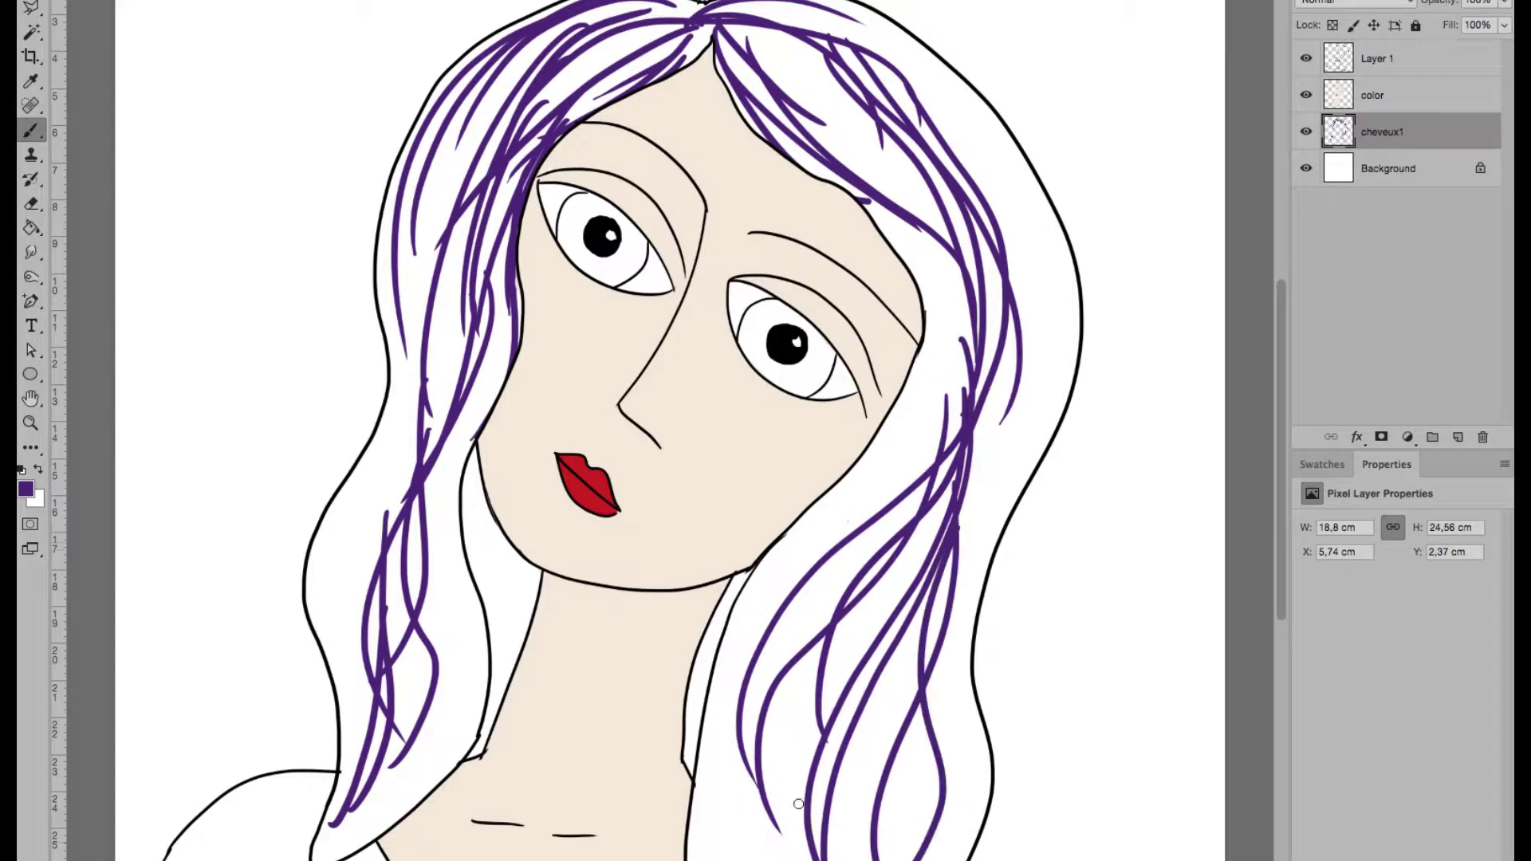
{"action": "left_click_drag", "start_coordinate": [472, 514], "coordinate": [484, 678]}
{"action": "left_click_drag", "start_coordinate": [530, 582], "coordinate": [482, 716]}
{"action": "left_click_drag", "start_coordinate": [479, 479], "coordinate": [517, 630]}
{"action": "left_click_drag", "start_coordinate": [471, 446], "coordinate": [491, 590]}
{"action": "mouse_move", "coordinate": [753, 578]}
{"action": "left_mouse_down"}
{"action": "mouse_move", "coordinate": [699, 753]}
{"action": "mouse_move", "coordinate": [722, 812]}
{"action": "left_mouse_up"}
{"action": "left_click_drag", "start_coordinate": [745, 604], "coordinate": [699, 762]}
{"action": "left_click_drag", "start_coordinate": [405, 498], "coordinate": [450, 762]}
{"action": "left_click_drag", "start_coordinate": [374, 416], "coordinate": [370, 797]}
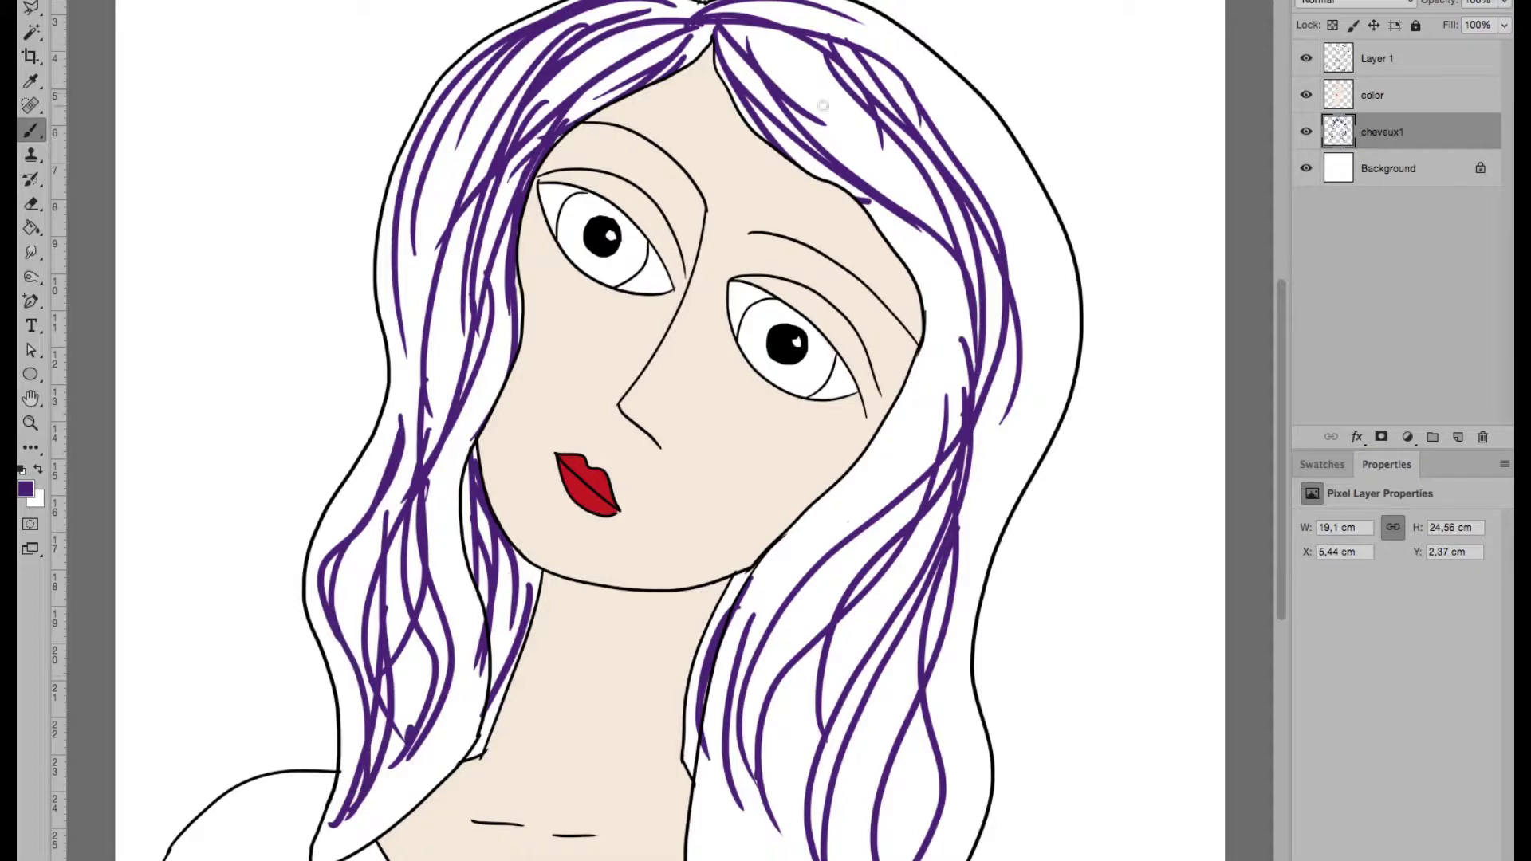
- Add purple strands along the top of the head
{"action": "mouse_move", "coordinate": [702, 32]}
{"action": "left_mouse_down"}
{"action": "mouse_move", "coordinate": [841, 111]}
{"action": "mouse_move", "coordinate": [885, 92]}
{"action": "mouse_move", "coordinate": [869, 128]}
{"action": "left_mouse_up"}
{"action": "left_click_drag", "start_coordinate": [754, 32], "coordinate": [873, 118]}
{"action": "left_click_drag", "start_coordinate": [630, 53], "coordinate": [535, 116]}
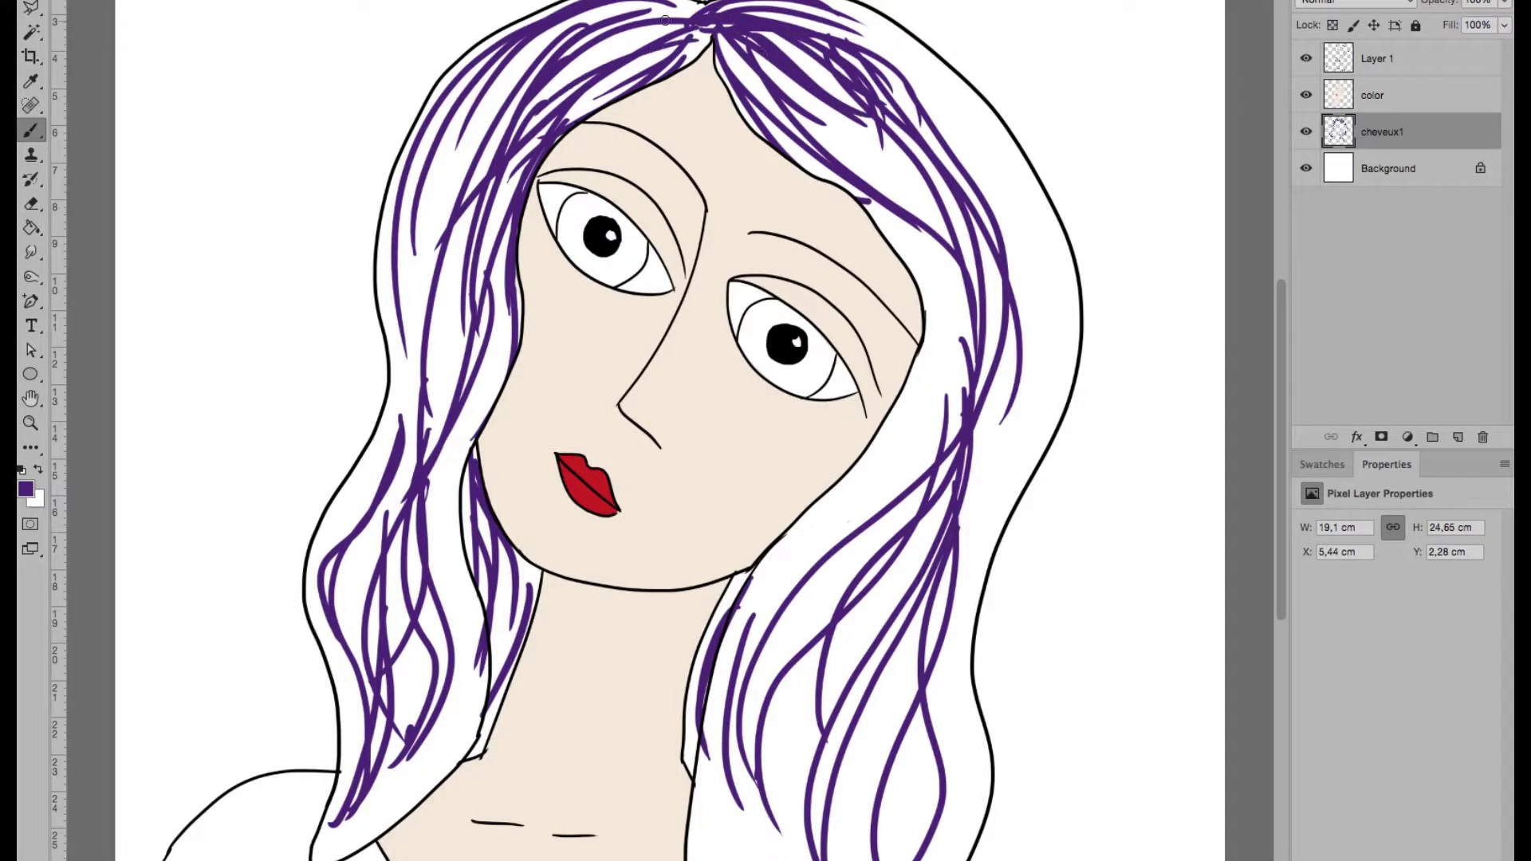
{"action": "left_click_drag", "start_coordinate": [698, 4], "coordinate": [571, 35]}
- Set the foreground colour to a darker purple
{"action": "left_click", "coordinate": [25, 488]}
{"action": "left_click", "coordinate": [762, 581]}
{"action": "key", "text": "Return"}
{"action": "key", "text": "b"}
- Paint dark purple strokes over the top and left side of the hair
{"action": "mouse_move", "coordinate": [745, 28]}
{"action": "left_mouse_down"}
{"action": "mouse_move", "coordinate": [717, 71]}
{"action": "mouse_move", "coordinate": [877, 35]}
{"action": "mouse_move", "coordinate": [885, 176]}
{"action": "left_mouse_up"}
{"action": "left_click_drag", "start_coordinate": [797, 36], "coordinate": [1020, 279]}
{"action": "left_click_drag", "start_coordinate": [805, 88], "coordinate": [964, 395]}
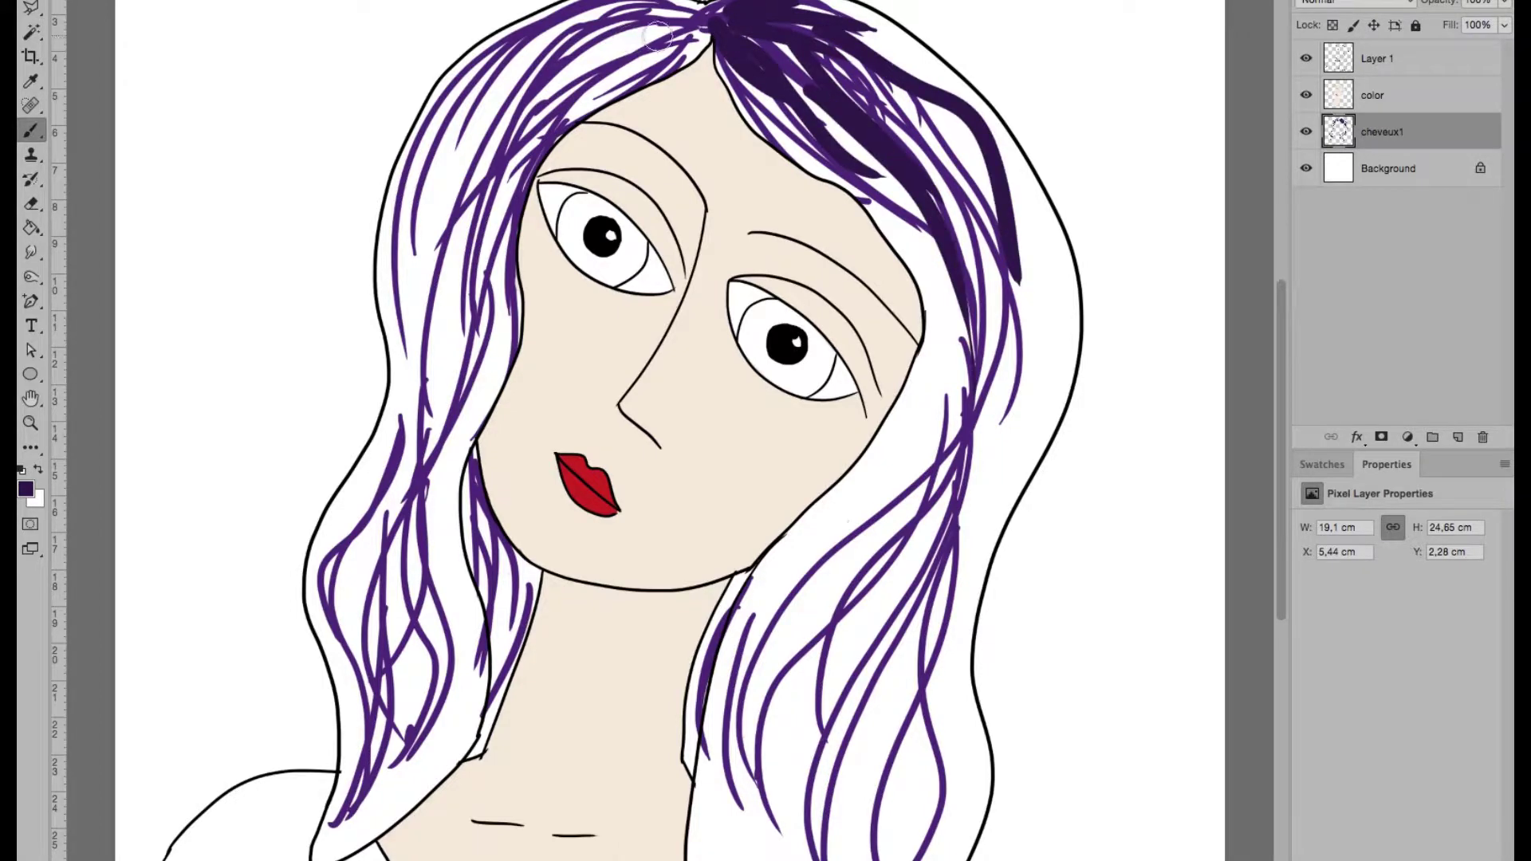
{"action": "mouse_move", "coordinate": [658, 36]}
{"action": "left_mouse_down"}
{"action": "mouse_move", "coordinate": [486, 136]}
{"action": "mouse_move", "coordinate": [439, 184]}
{"action": "left_mouse_up"}
{"action": "left_click_drag", "start_coordinate": [550, 76], "coordinate": [427, 431]}
{"action": "left_click_drag", "start_coordinate": [456, 189], "coordinate": [427, 415]}
{"action": "left_click_drag", "start_coordinate": [423, 383], "coordinate": [350, 741]}
{"action": "left_click_drag", "start_coordinate": [450, 478], "coordinate": [399, 726]}
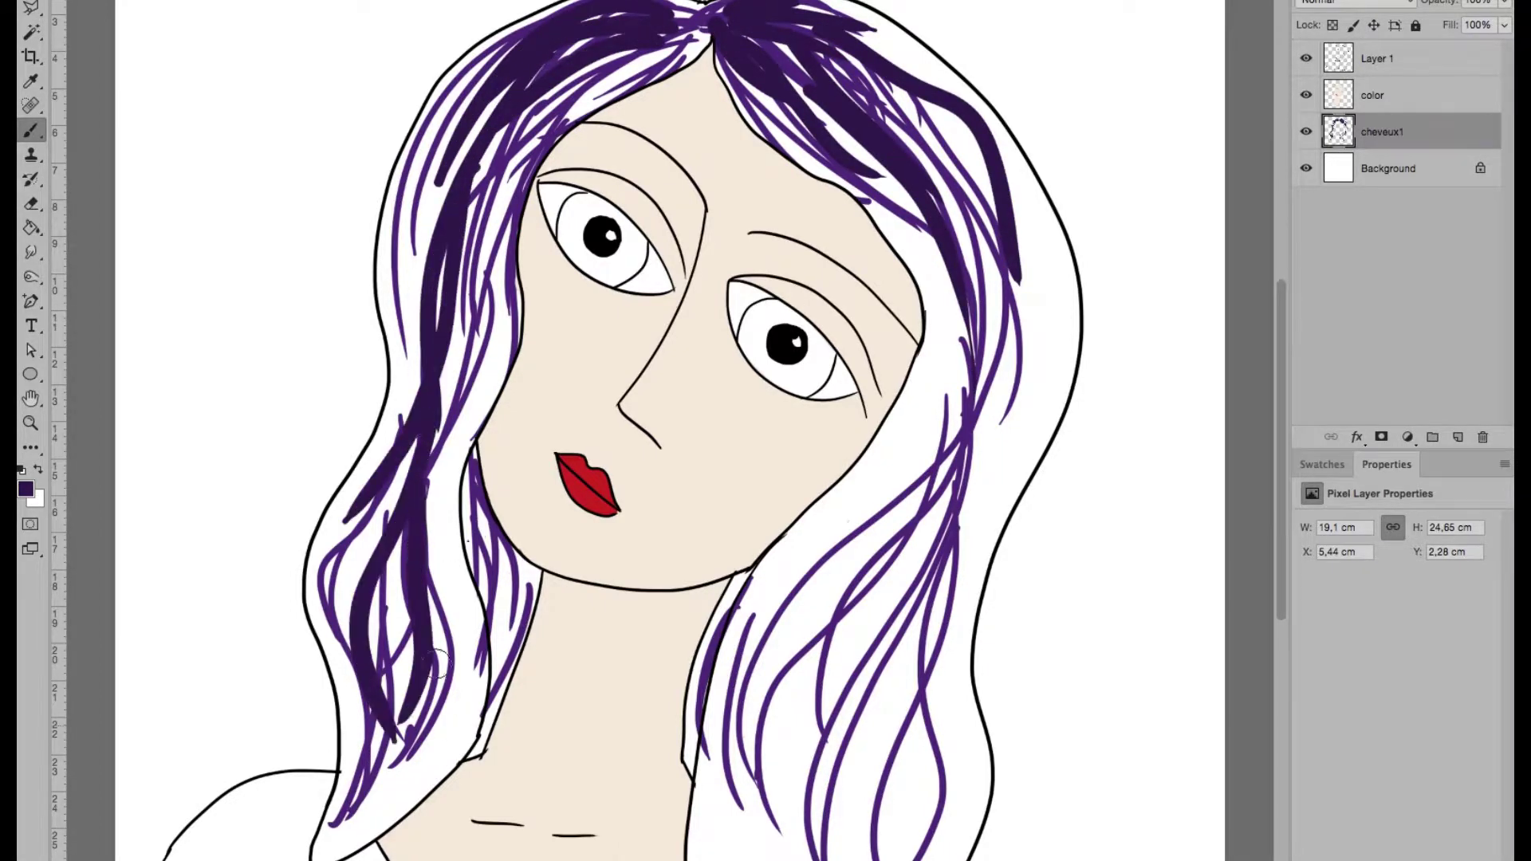
{"action": "left_click_drag", "start_coordinate": [451, 526], "coordinate": [375, 761]}
- Darken the right hair down to the bottom and add extra dark strokes on both sides
{"action": "left_click_drag", "start_coordinate": [901, 487], "coordinate": [778, 833]}
{"action": "mouse_move", "coordinate": [985, 280]}
{"action": "left_mouse_down"}
{"action": "mouse_move", "coordinate": [861, 602]}
{"action": "mouse_move", "coordinate": [858, 809]}
{"action": "left_mouse_up"}
{"action": "left_click_drag", "start_coordinate": [980, 563], "coordinate": [925, 857]}
{"action": "left_click_drag", "start_coordinate": [801, 721], "coordinate": [761, 857]}
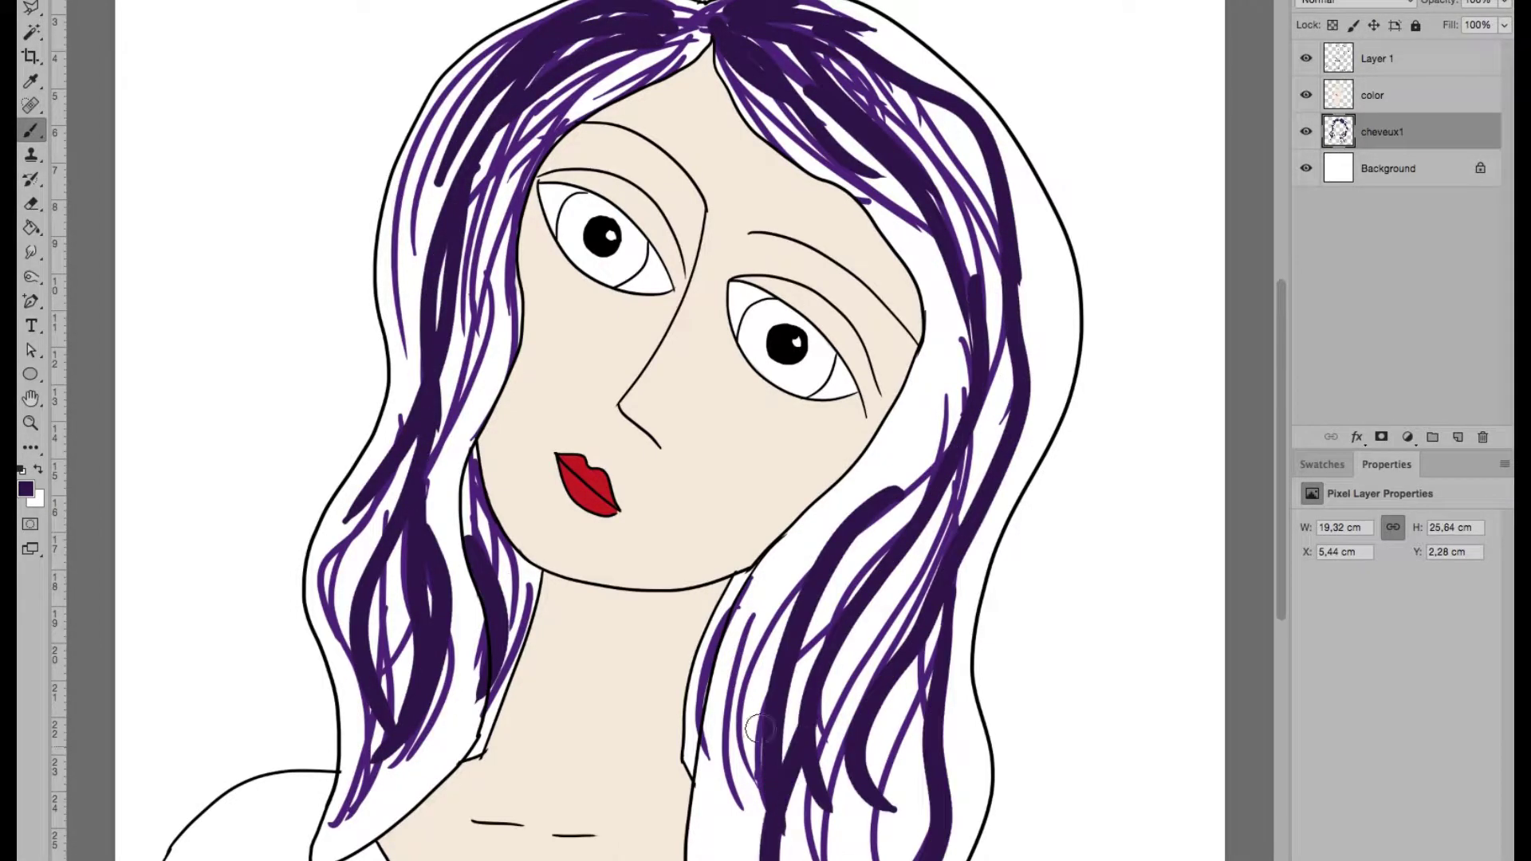
{"action": "left_click_drag", "start_coordinate": [857, 498], "coordinate": [726, 857]}
{"action": "mouse_move", "coordinate": [957, 243]}
{"action": "left_mouse_down"}
{"action": "mouse_move", "coordinate": [892, 550]}
{"action": "mouse_move", "coordinate": [817, 742]}
{"action": "left_mouse_up"}
{"action": "left_click_drag", "start_coordinate": [495, 291], "coordinate": [426, 526]}
{"action": "left_click_drag", "start_coordinate": [889, 171], "coordinate": [949, 403]}
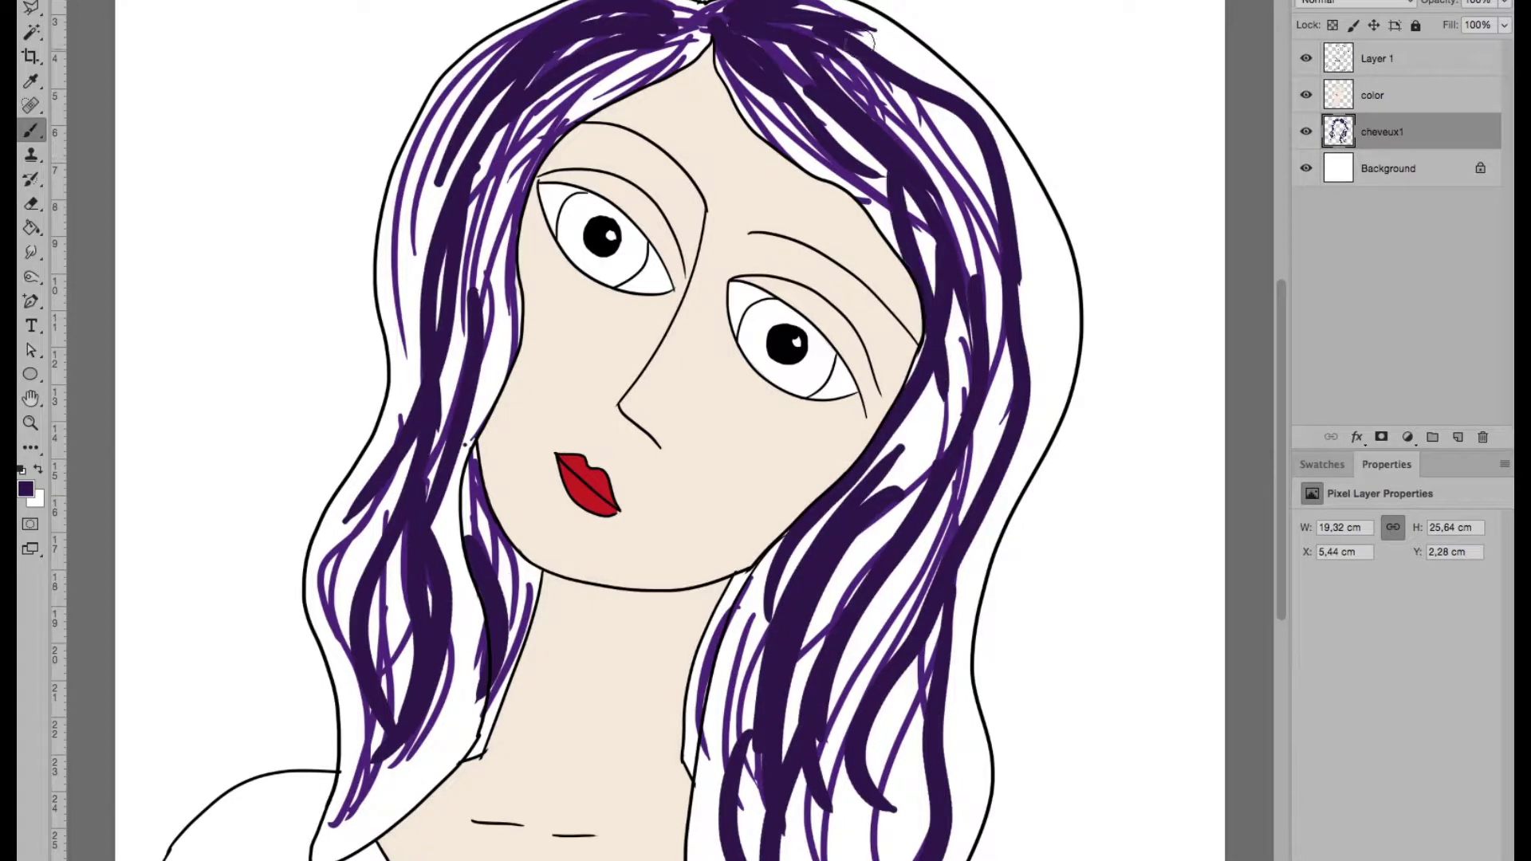
{"action": "left_click_drag", "start_coordinate": [829, 40], "coordinate": [1044, 383]}
{"action": "mouse_move", "coordinate": [977, 175]}
{"action": "left_mouse_down"}
{"action": "mouse_move", "coordinate": [1036, 622]}
{"action": "mouse_move", "coordinate": [897, 825]}
{"action": "left_mouse_up"}
{"action": "left_click", "coordinate": [25, 489]}
- Choose a lighter purple and add a new Layer 2 placed below cheveux1
{"action": "left_click", "coordinate": [758, 502]}
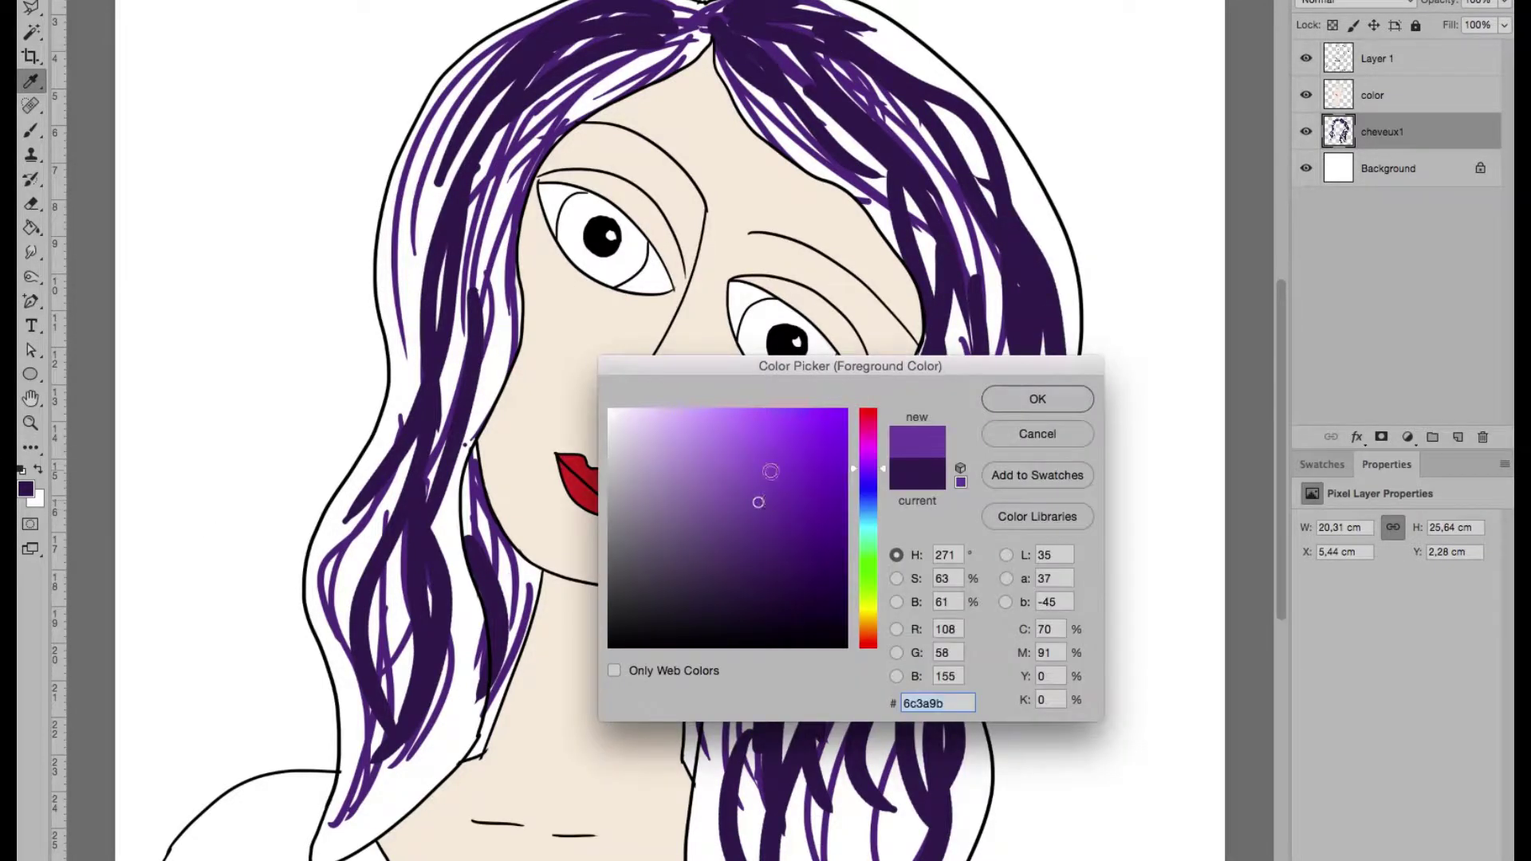
{"action": "left_click", "coordinate": [710, 483]}
{"action": "left_click", "coordinate": [1036, 397]}
{"action": "left_click", "coordinate": [1457, 437]}
{"action": "left_click_drag", "start_coordinate": [1388, 131], "coordinate": [1387, 179]}
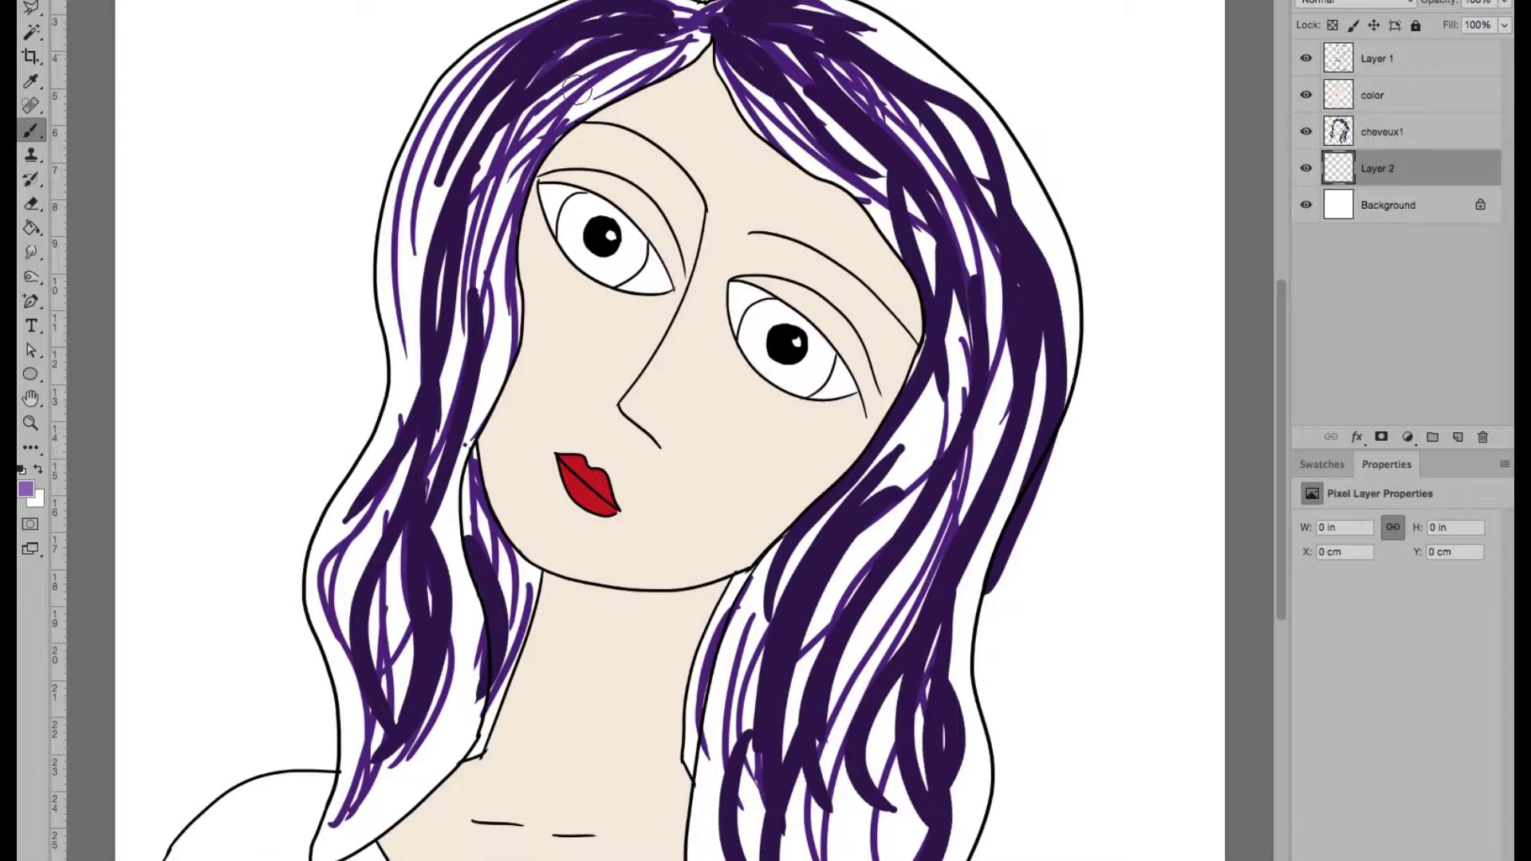
- Brush light purple into the gaps of the left side of the hair
{"action": "mouse_move", "coordinate": [666, 56]}
{"action": "left_mouse_down"}
{"action": "mouse_move", "coordinate": [562, 120]}
{"action": "mouse_move", "coordinate": [435, 247]}
{"action": "left_mouse_up"}
{"action": "left_click_drag", "start_coordinate": [486, 72], "coordinate": [391, 398]}
{"action": "left_click_drag", "start_coordinate": [471, 355], "coordinate": [430, 450]}
{"action": "left_click_drag", "start_coordinate": [415, 370], "coordinate": [351, 622]}
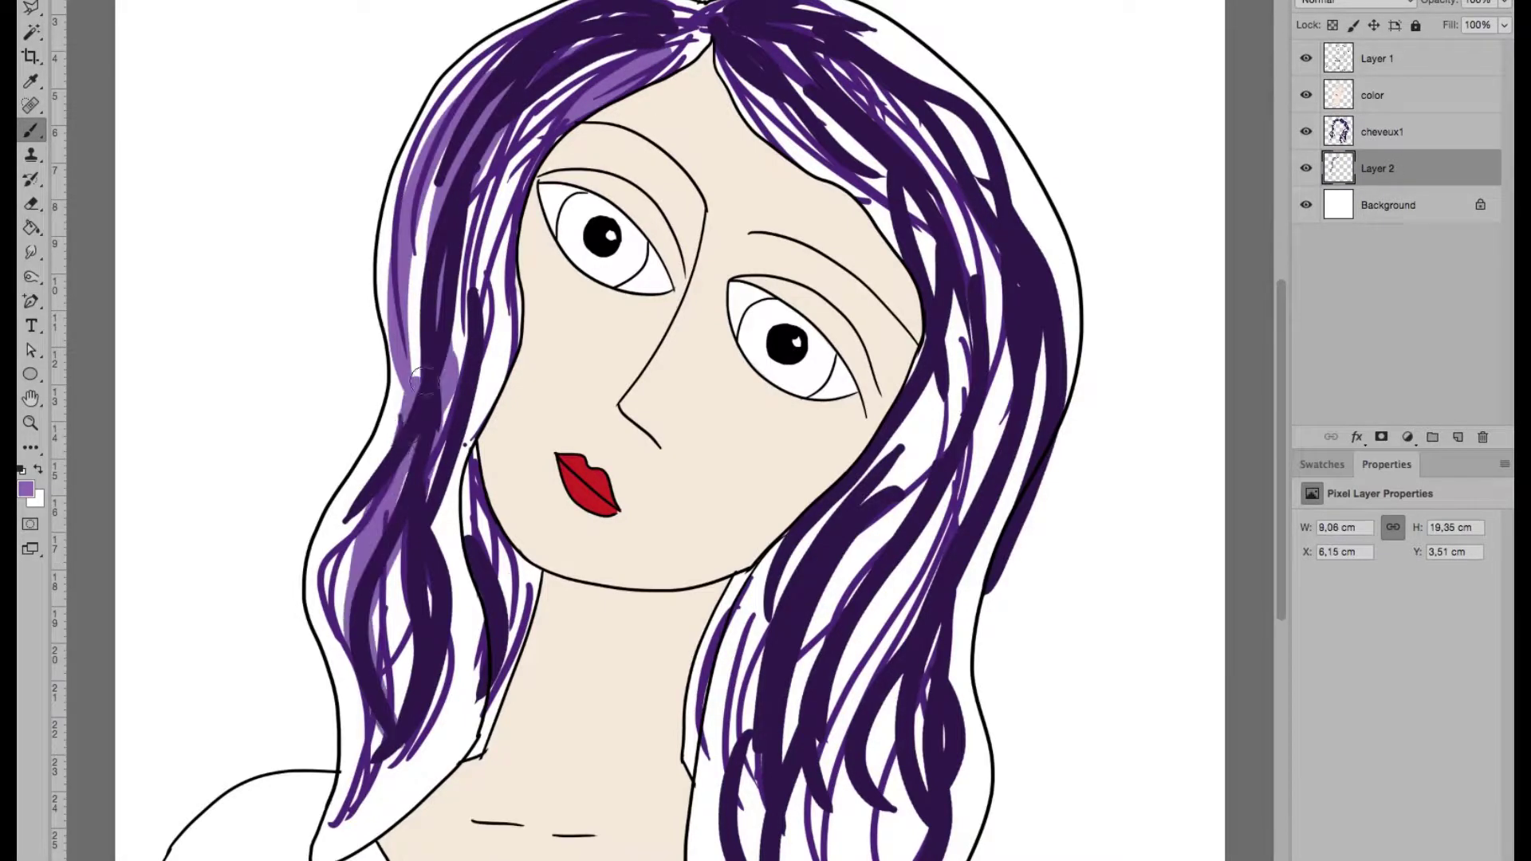
{"action": "left_click_drag", "start_coordinate": [471, 462], "coordinate": [430, 721]}
{"action": "mouse_move", "coordinate": [487, 674]}
{"action": "left_mouse_down"}
{"action": "mouse_move", "coordinate": [343, 841]}
{"action": "mouse_move", "coordinate": [511, 574]}
{"action": "left_mouse_up"}
{"action": "left_click_drag", "start_coordinate": [399, 371], "coordinate": [391, 686]}
{"action": "left_click_drag", "start_coordinate": [363, 487], "coordinate": [343, 714]}
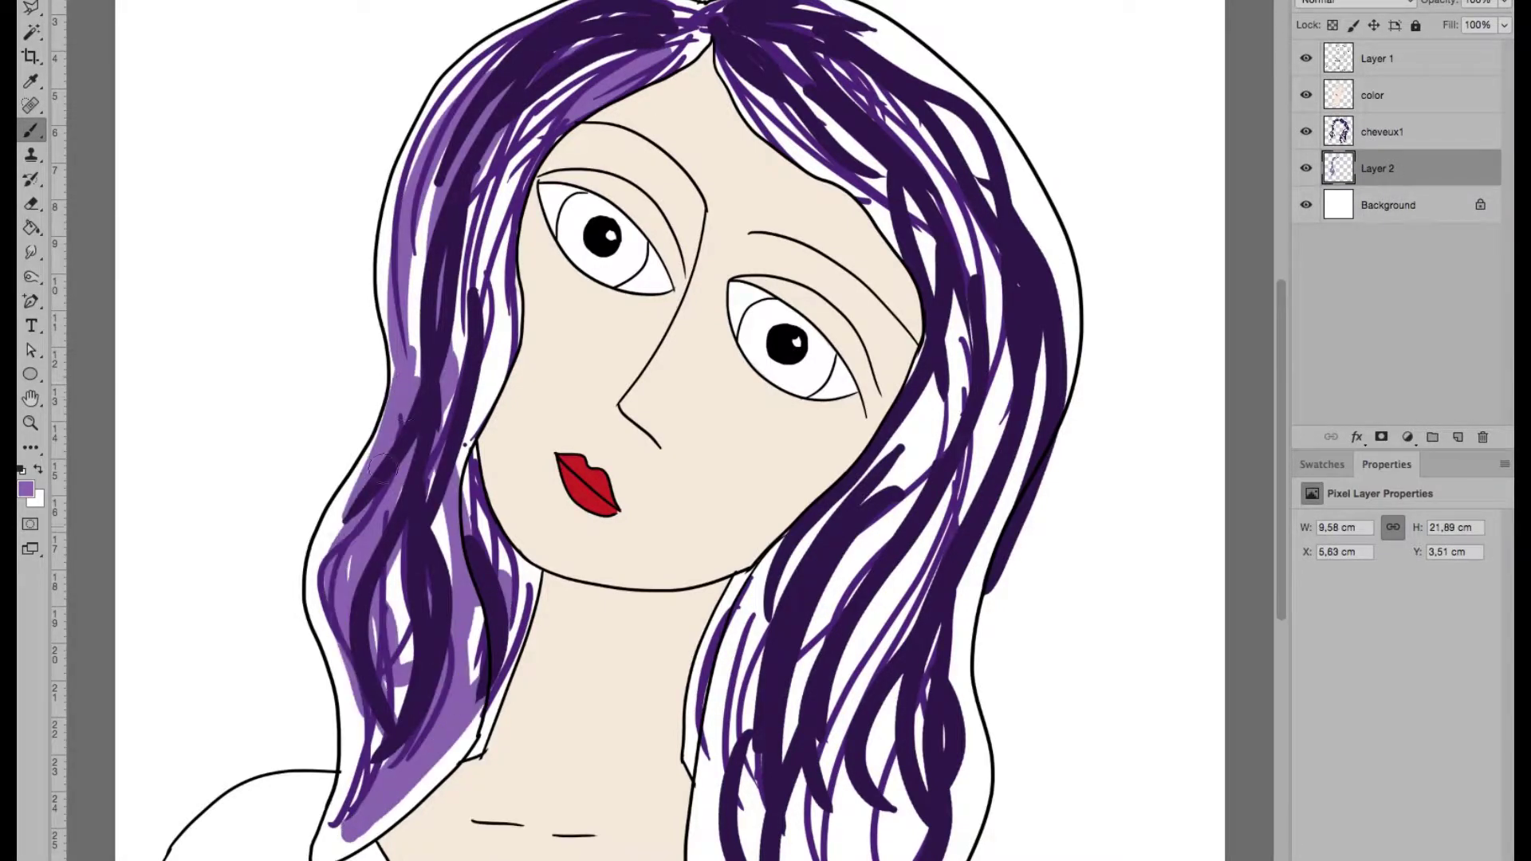
{"action": "left_click_drag", "start_coordinate": [479, 195], "coordinate": [471, 447]}
{"action": "left_click_drag", "start_coordinate": [526, 28], "coordinate": [407, 188]}
- Brush light purple into the gaps of the right side of the hair
{"action": "left_click_drag", "start_coordinate": [932, 65], "coordinate": [952, 180]}
{"action": "left_click_drag", "start_coordinate": [901, 123], "coordinate": [961, 447]}
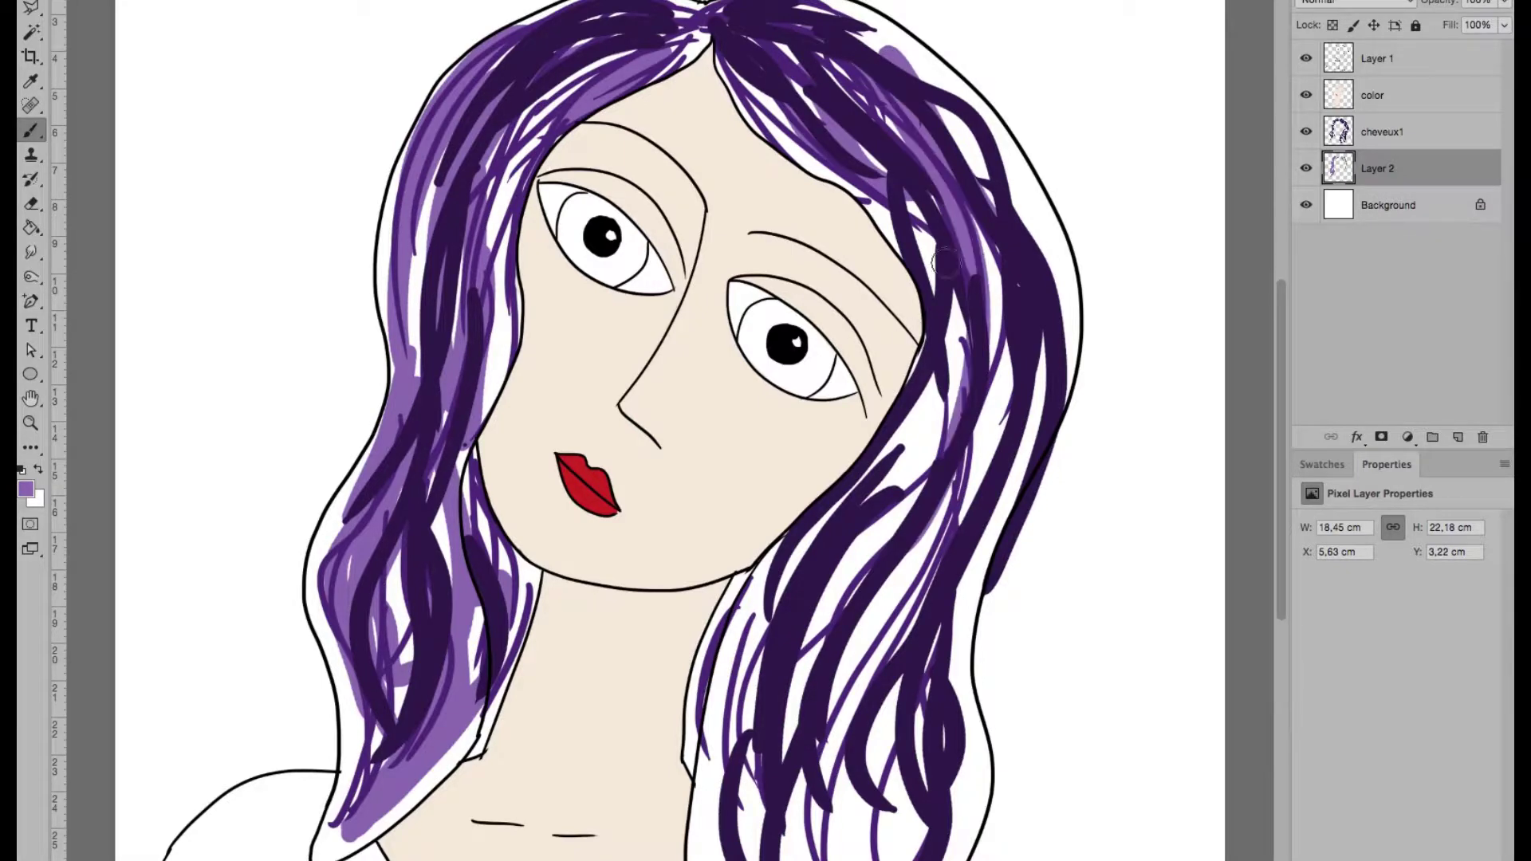
{"action": "left_click_drag", "start_coordinate": [941, 319], "coordinate": [837, 586]}
{"action": "mouse_move", "coordinate": [765, 586]}
{"action": "left_mouse_down"}
{"action": "mouse_move", "coordinate": [709, 718]}
{"action": "mouse_move", "coordinate": [733, 857]}
{"action": "left_mouse_up"}
{"action": "left_click_drag", "start_coordinate": [877, 630], "coordinate": [865, 854]}
{"action": "left_click_drag", "start_coordinate": [885, 706], "coordinate": [845, 857]}
{"action": "left_click_drag", "start_coordinate": [913, 769], "coordinate": [893, 857]}
{"action": "left_click_drag", "start_coordinate": [1004, 343], "coordinate": [952, 666]}
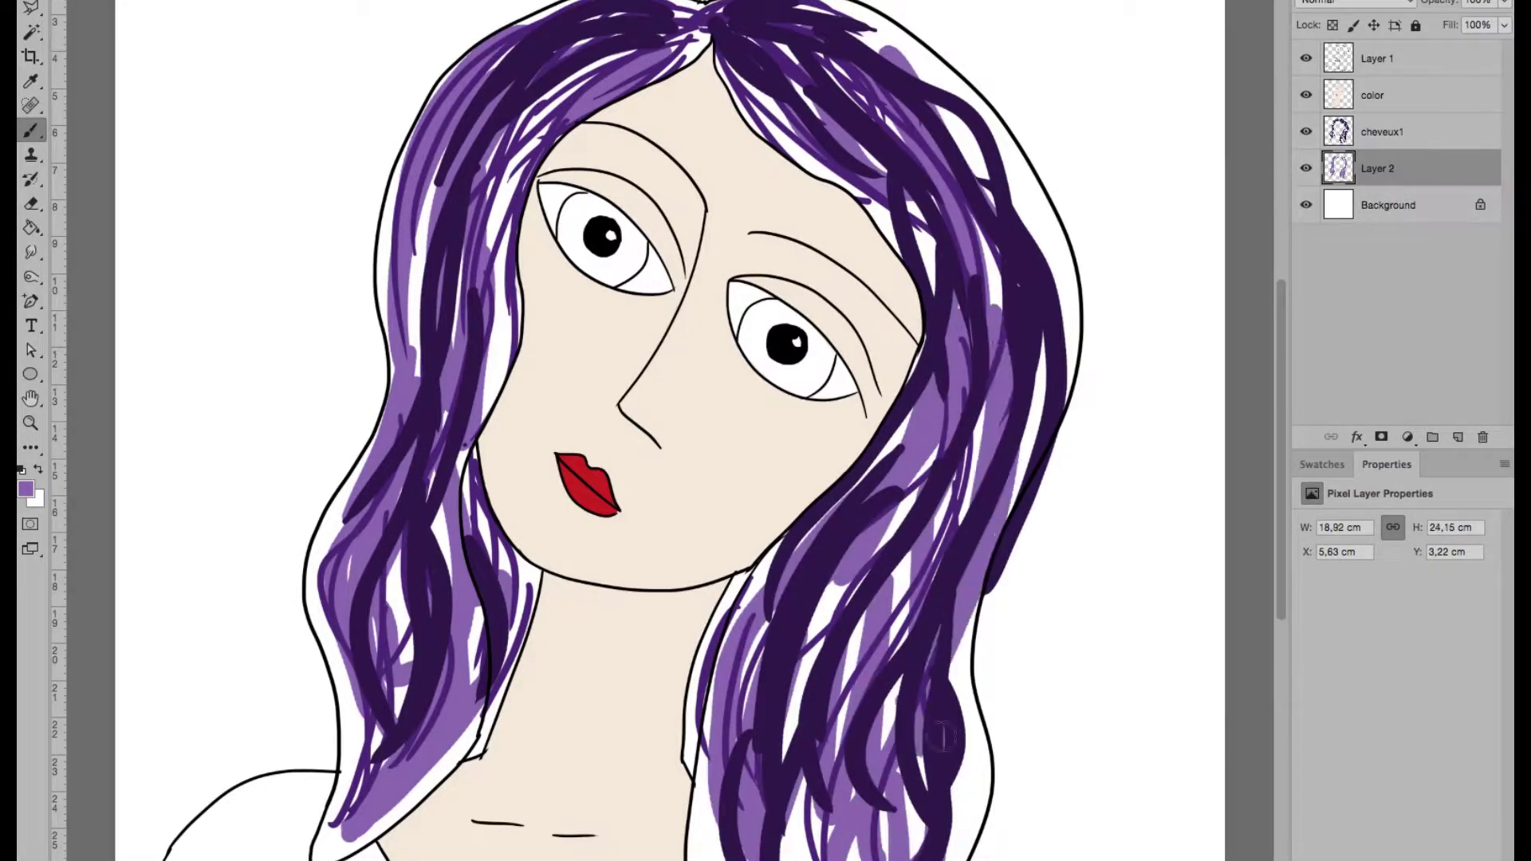
{"action": "left_click_drag", "start_coordinate": [869, 20], "coordinate": [981, 179]}
- Finish the right hair, then add Layer 3 with a blue-purple brush colour
{"action": "left_click_drag", "start_coordinate": [965, 107], "coordinate": [1068, 379]}
{"action": "left_click", "coordinate": [1458, 437]}
{"action": "left_click", "coordinate": [26, 488]}
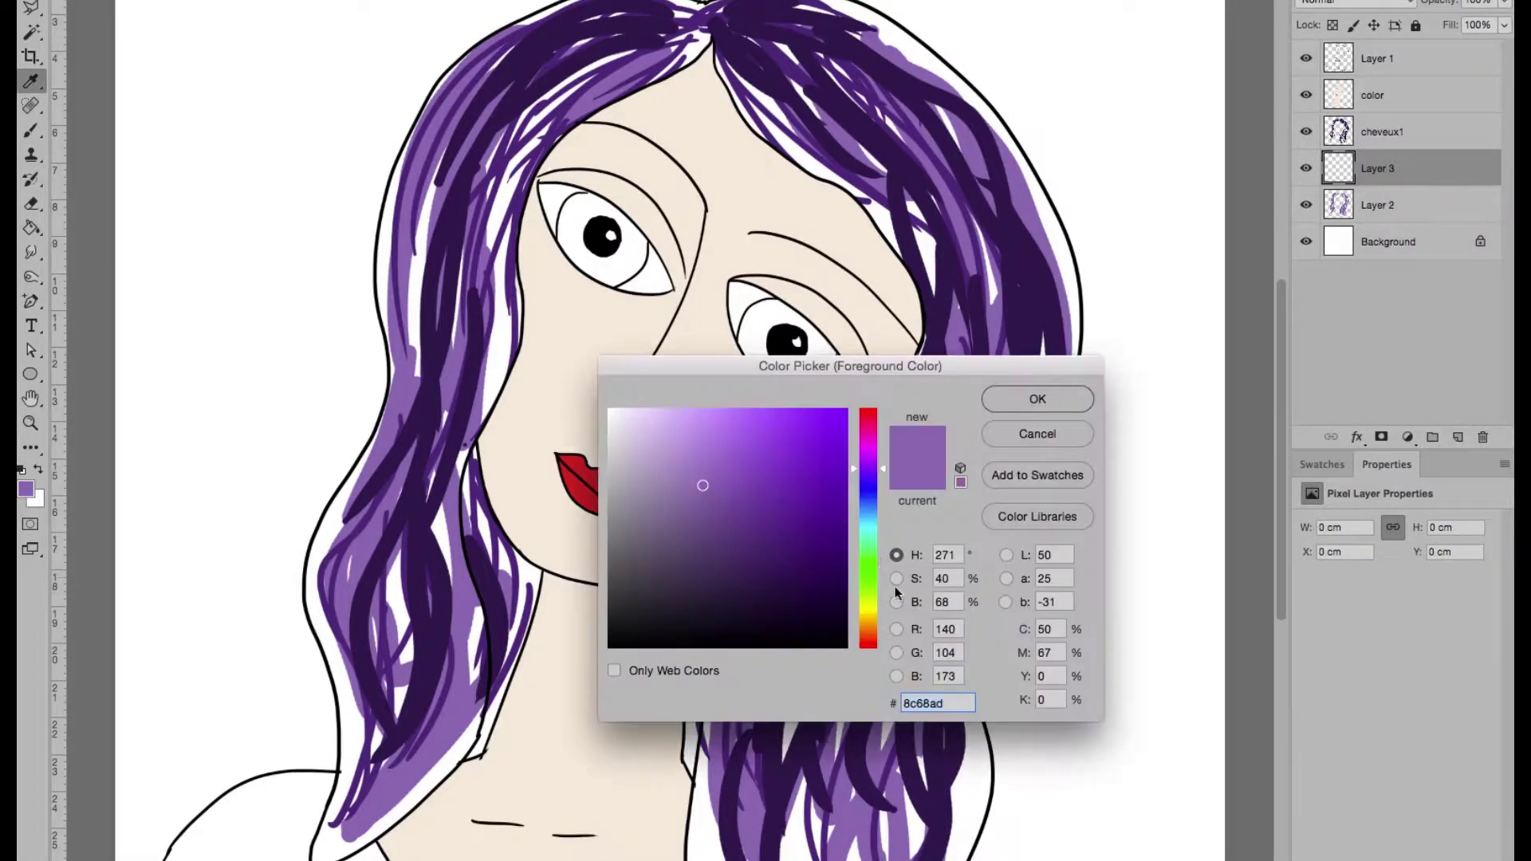
{"action": "left_click", "coordinate": [695, 476]}
{"action": "left_click", "coordinate": [1037, 399]}
{"action": "key", "text": "b"}
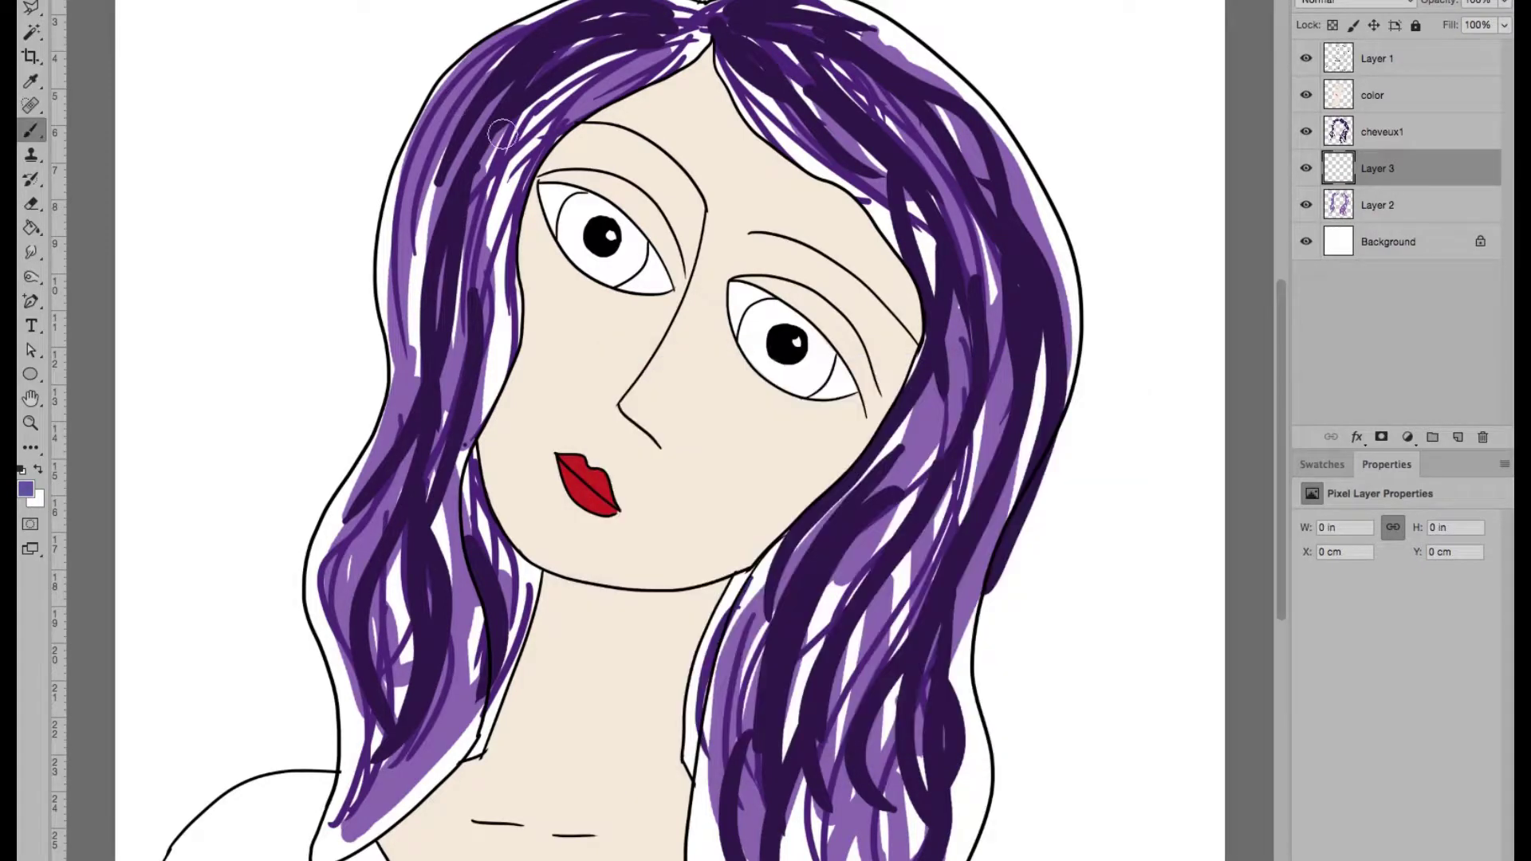
- Paint blue-purple over the top-left and upper left hair
{"action": "left_click_drag", "start_coordinate": [630, 56], "coordinate": [471, 271]}
{"action": "left_click_drag", "start_coordinate": [543, 95], "coordinate": [479, 180]}
{"action": "left_click_drag", "start_coordinate": [705, 32], "coordinate": [646, 62]}
{"action": "left_click_drag", "start_coordinate": [470, 103], "coordinate": [578, 7]}
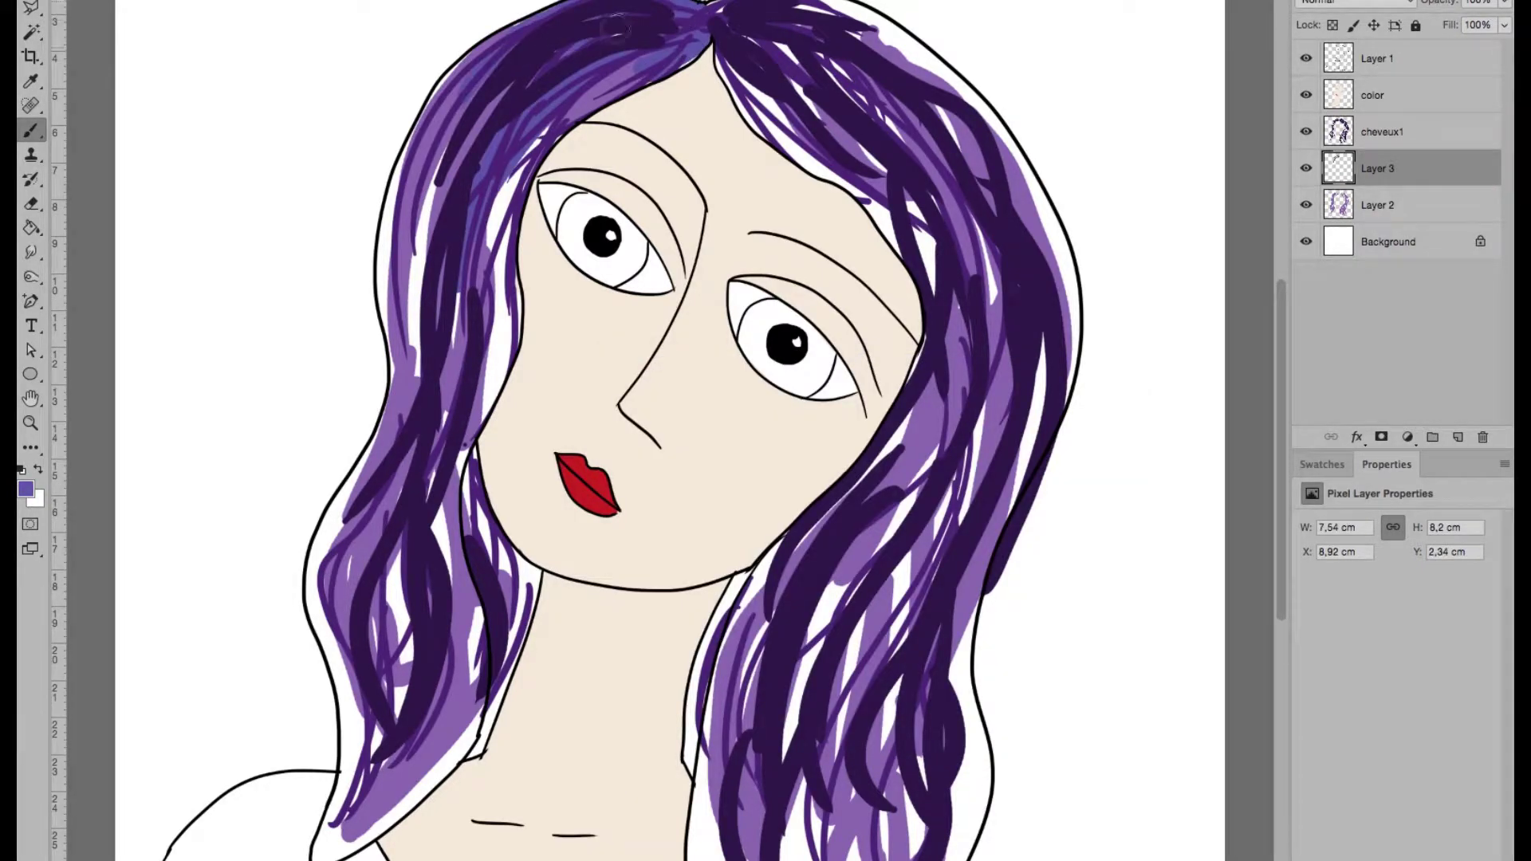
{"action": "mouse_move", "coordinate": [684, 42]}
{"action": "left_mouse_down"}
{"action": "mouse_move", "coordinate": [594, 97]}
{"action": "mouse_move", "coordinate": [498, 335]}
{"action": "left_mouse_up"}
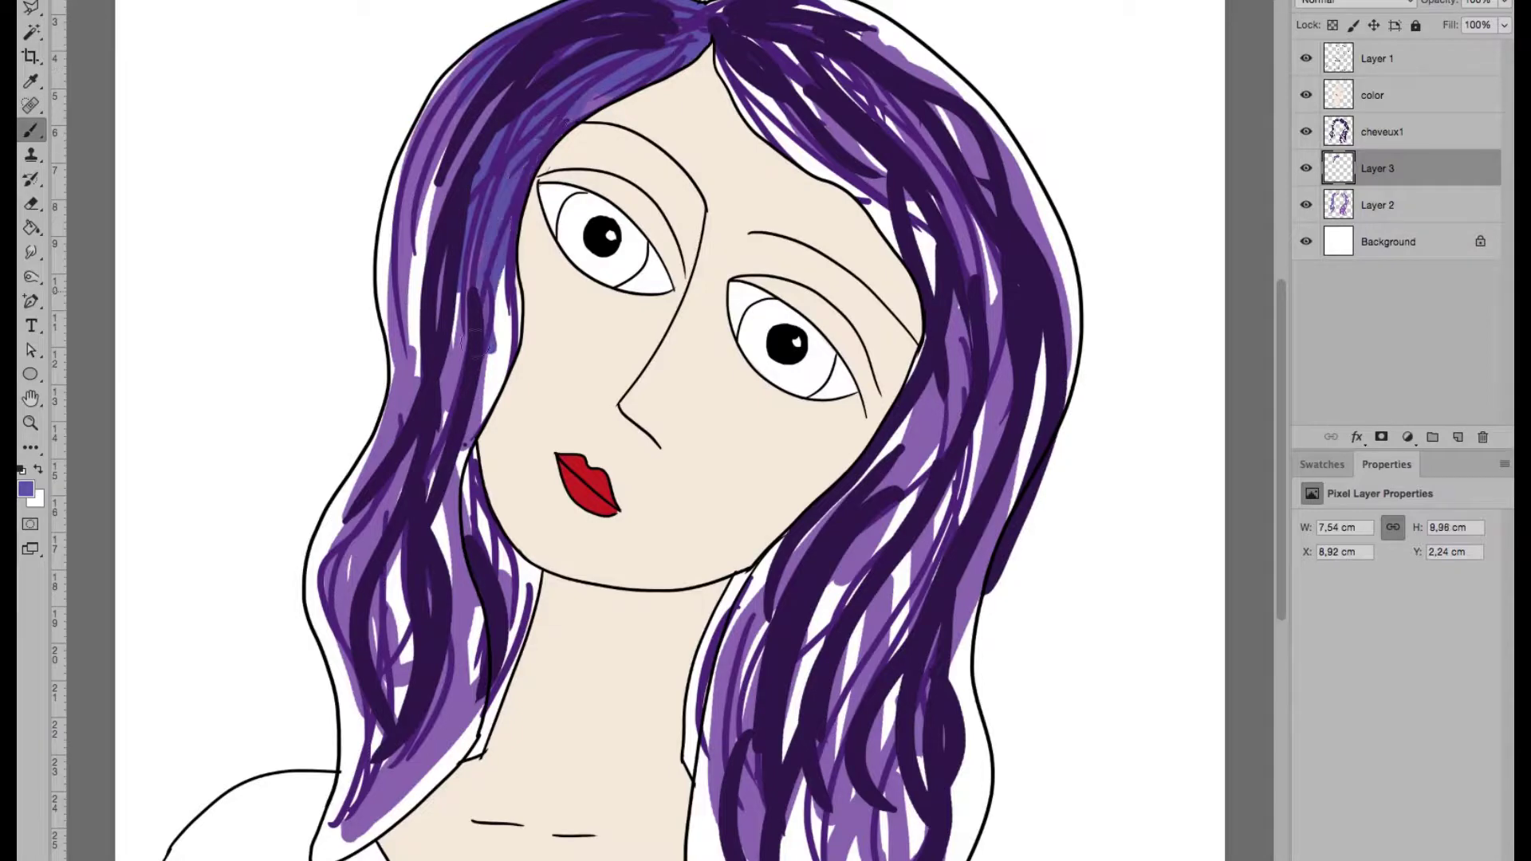
{"action": "left_click_drag", "start_coordinate": [431, 112], "coordinate": [435, 374]}
{"action": "left_click_drag", "start_coordinate": [1413, 176], "coordinate": [1415, 214]}
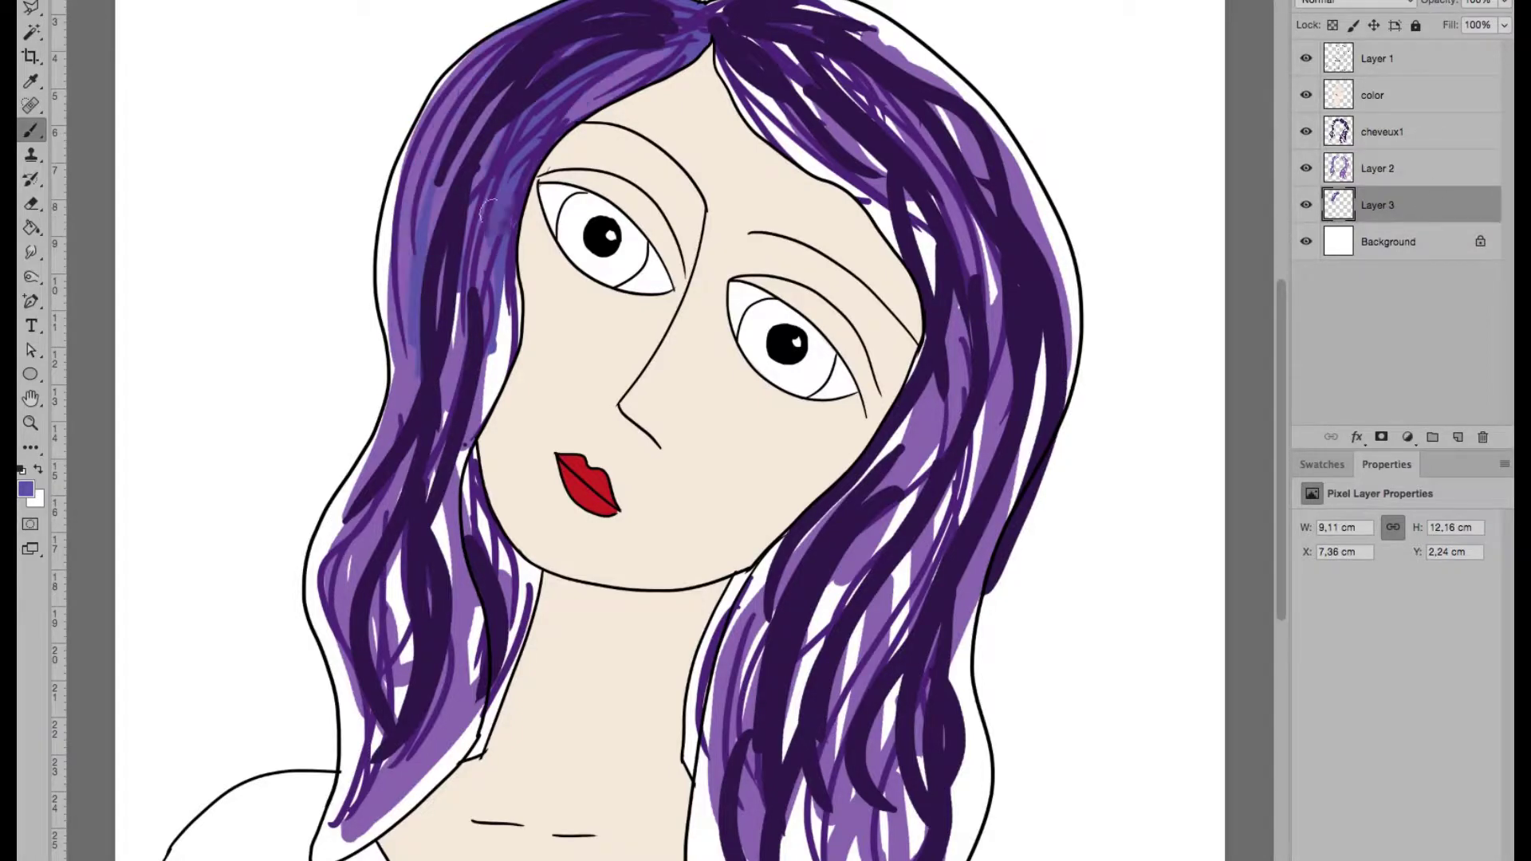
{"action": "left_click_drag", "start_coordinate": [510, 200], "coordinate": [486, 423]}
{"action": "left_click_drag", "start_coordinate": [415, 119], "coordinate": [387, 375]}
{"action": "left_click_drag", "start_coordinate": [526, 12], "coordinate": [407, 135]}
- Fill the outer, inner and bottom edges of the left hair with purple
{"action": "mouse_move", "coordinate": [391, 375]}
{"action": "left_mouse_down"}
{"action": "mouse_move", "coordinate": [314, 677]}
{"action": "mouse_move", "coordinate": [331, 734]}
{"action": "left_mouse_up"}
{"action": "left_click_drag", "start_coordinate": [350, 633], "coordinate": [339, 777]}
{"action": "mouse_move", "coordinate": [442, 638]}
{"action": "left_mouse_down"}
{"action": "mouse_move", "coordinate": [479, 523]}
{"action": "mouse_move", "coordinate": [530, 590]}
{"action": "mouse_move", "coordinate": [474, 730]}
{"action": "left_mouse_up"}
{"action": "left_click_drag", "start_coordinate": [478, 727], "coordinate": [359, 837]}
{"action": "mouse_move", "coordinate": [375, 726]}
{"action": "left_mouse_down"}
{"action": "mouse_move", "coordinate": [335, 857]}
{"action": "mouse_move", "coordinate": [454, 766]}
{"action": "left_mouse_up"}
{"action": "mouse_move", "coordinate": [479, 722]}
{"action": "left_mouse_down"}
{"action": "mouse_move", "coordinate": [425, 736]}
{"action": "mouse_move", "coordinate": [390, 550]}
{"action": "left_mouse_up"}
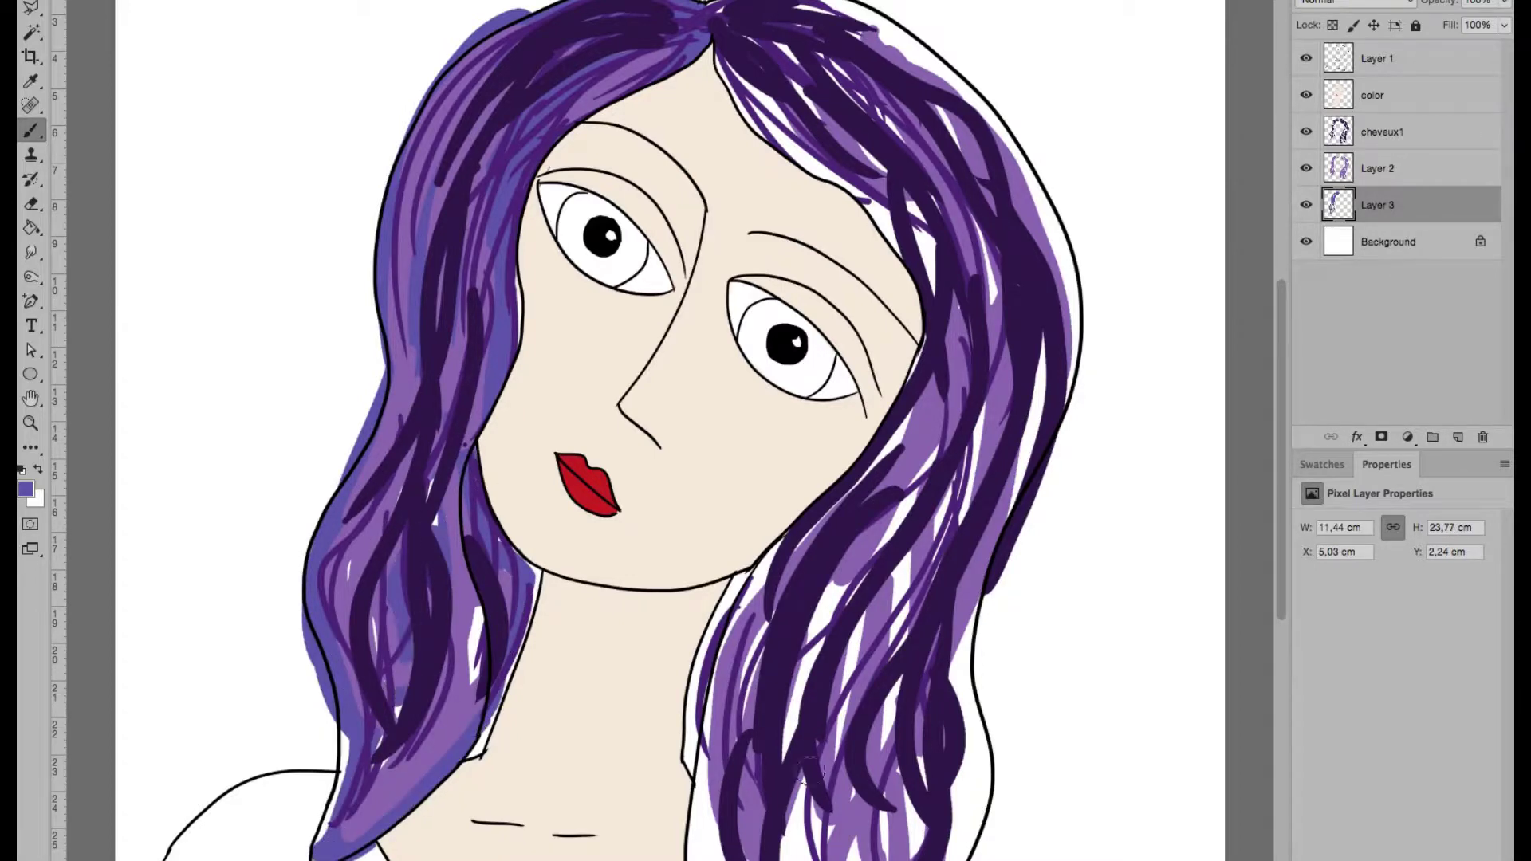
- Fill the remaining gaps in the lower right hair with purple
{"action": "left_click_drag", "start_coordinate": [717, 857], "coordinate": [709, 630]}
{"action": "left_click_drag", "start_coordinate": [686, 773], "coordinate": [758, 586]}
{"action": "left_click_drag", "start_coordinate": [842, 757], "coordinate": [863, 693]}
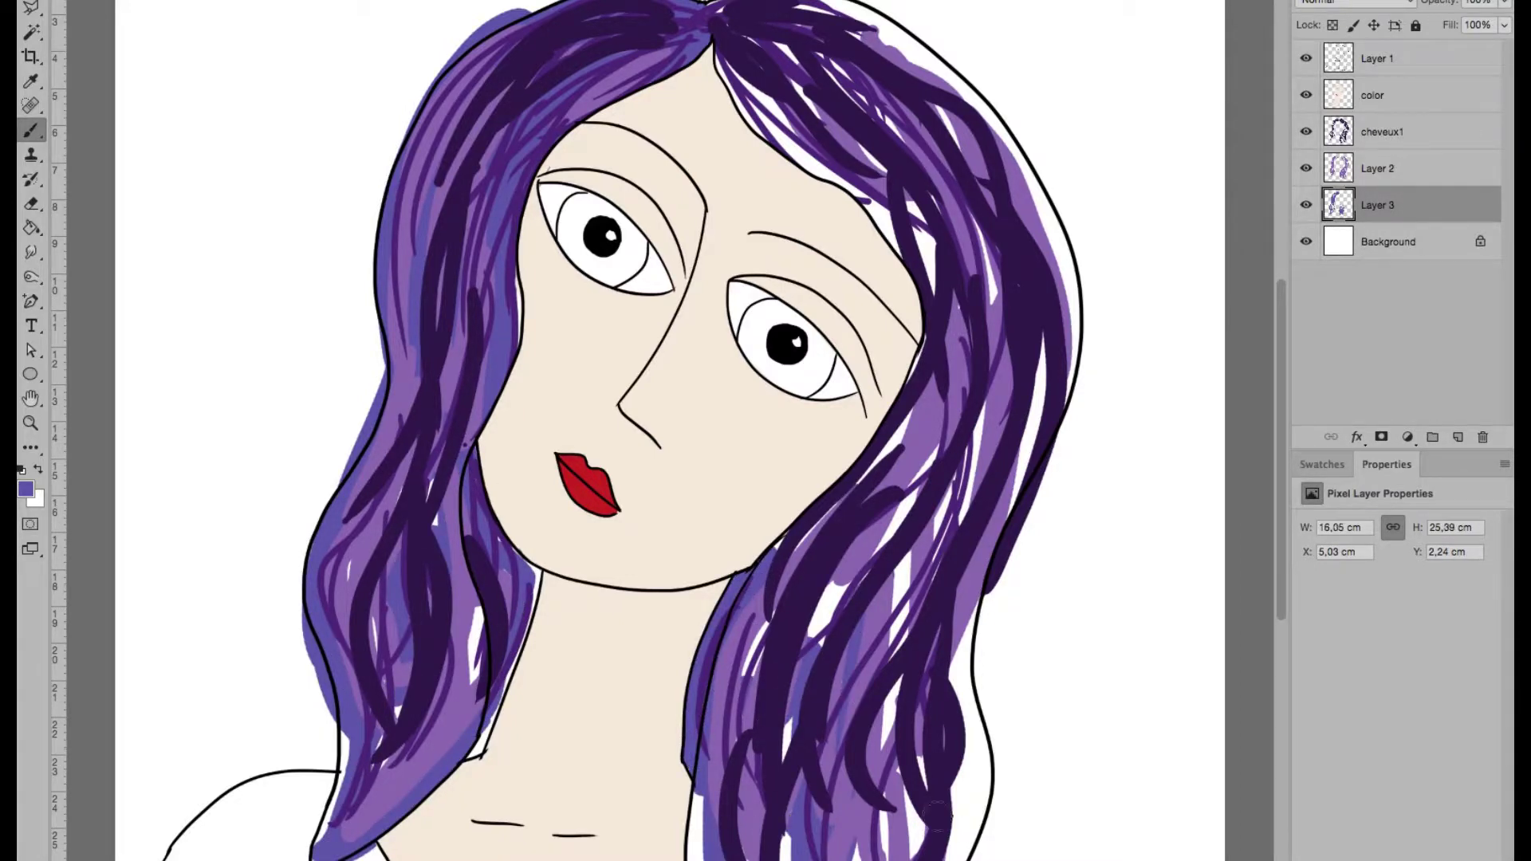
{"action": "left_click_drag", "start_coordinate": [949, 857], "coordinate": [965, 622]}
{"action": "scroll", "coordinate": [937, 797], "scroll_direction": "down", "scroll_amount": 4}
{"action": "mouse_move", "coordinate": [901, 454]}
{"action": "left_mouse_down"}
{"action": "mouse_move", "coordinate": [797, 797]}
{"action": "mouse_move", "coordinate": [670, 630]}
{"action": "left_mouse_up"}
{"action": "left_click_drag", "start_coordinate": [734, 669], "coordinate": [837, 798]}
{"action": "left_click_drag", "start_coordinate": [893, 749], "coordinate": [857, 538]}
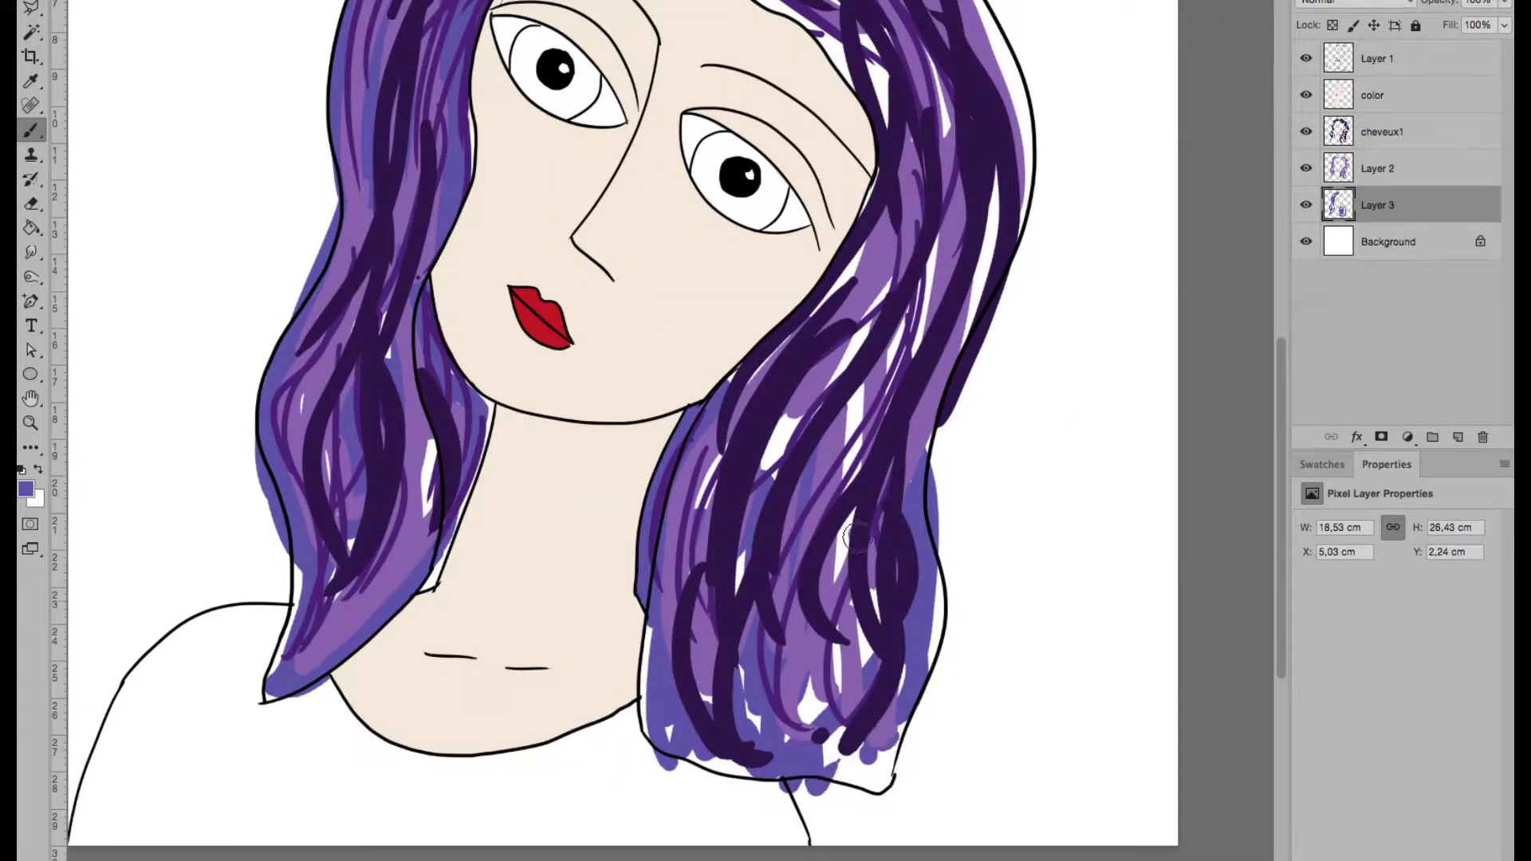
{"action": "scroll", "coordinate": [1157, 434], "scroll_direction": "up", "scroll_amount": 5}
- Add Layer 4 and set the foreground colour to a lighter blue
{"action": "left_click", "coordinate": [1457, 437]}
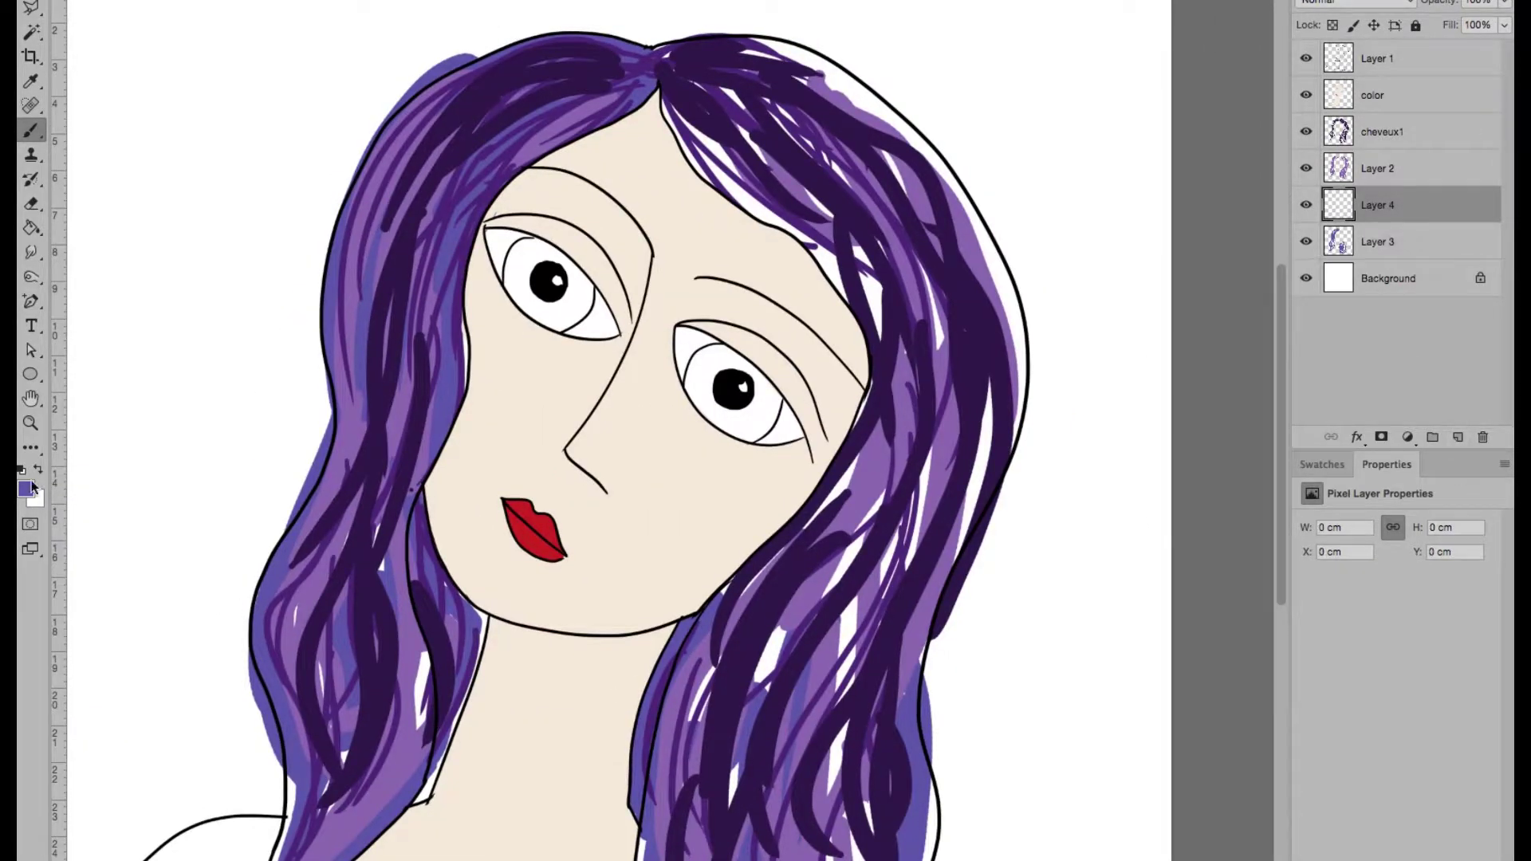
{"action": "left_click", "coordinate": [26, 488]}
{"action": "left_click", "coordinate": [821, 494]}
{"action": "left_click", "coordinate": [867, 517]}
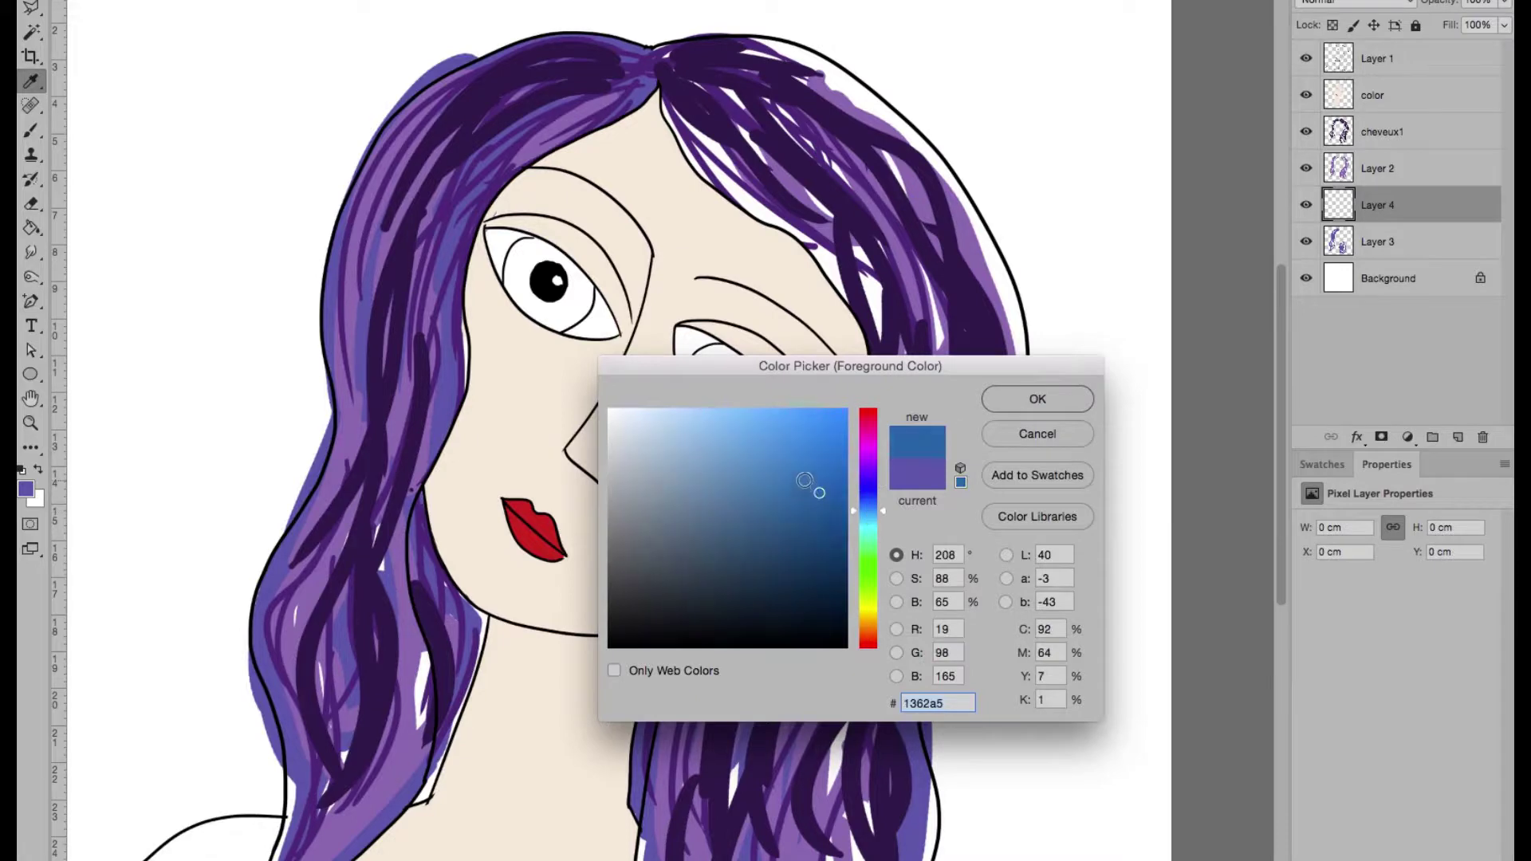
{"action": "left_click", "coordinate": [806, 485]}
{"action": "left_click", "coordinate": [1037, 398]}
- Paint blue strokes over the upper hair and, with a larger brush, the lower-right hair
{"action": "mouse_move", "coordinate": [673, 107]}
{"action": "left_mouse_down"}
{"action": "mouse_move", "coordinate": [777, 223]}
{"action": "mouse_move", "coordinate": [702, 115]}
{"action": "mouse_move", "coordinate": [869, 335]}
{"action": "mouse_move", "coordinate": [837, 171]}
{"action": "mouse_move", "coordinate": [957, 208]}
{"action": "mouse_move", "coordinate": [848, 70]}
{"action": "left_mouse_up"}
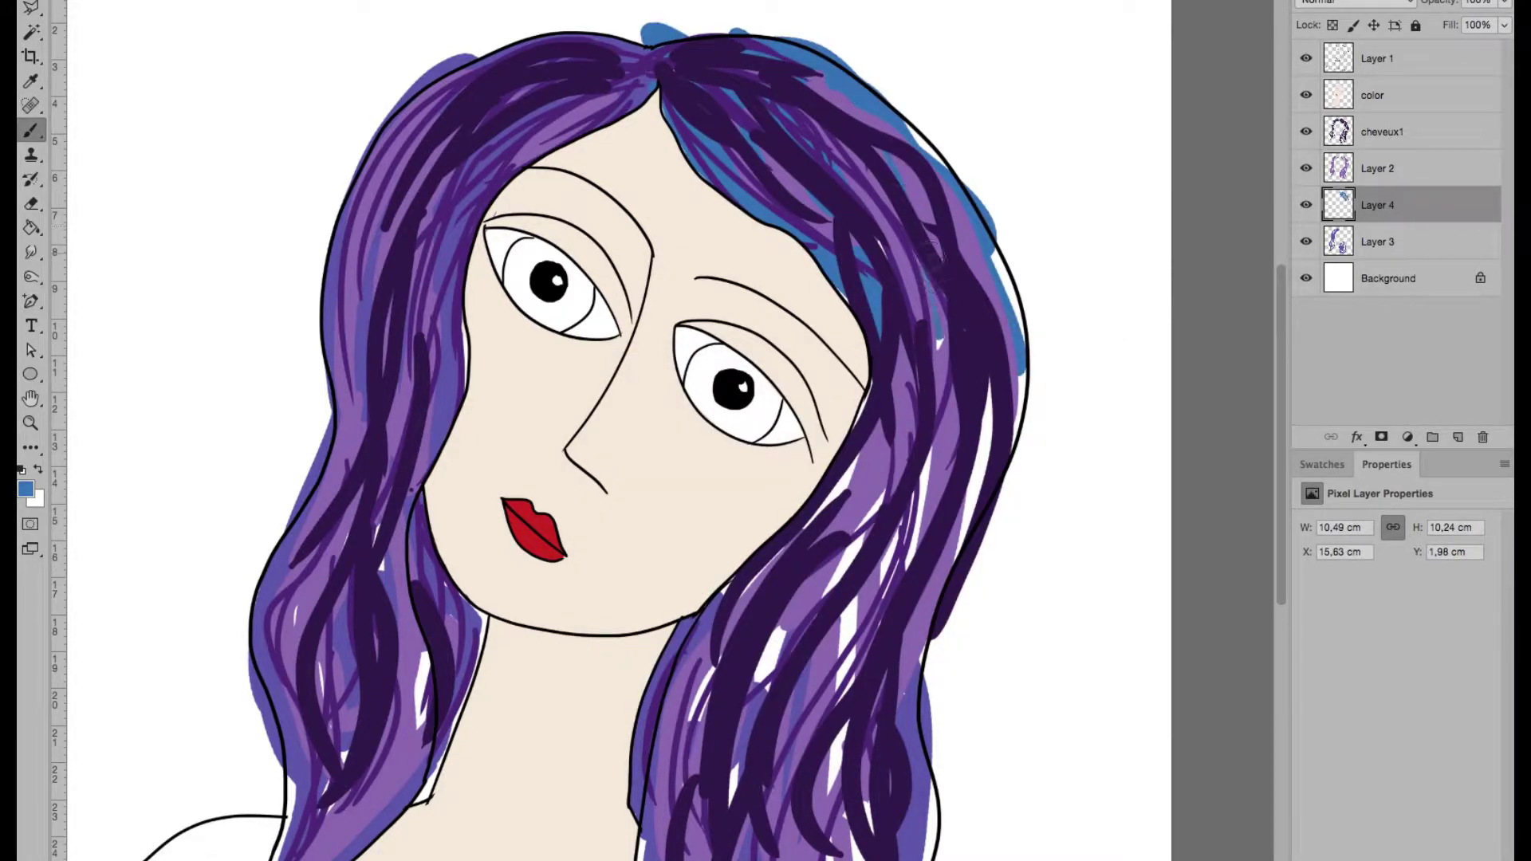
{"action": "key", "text": "bracketright"}
{"action": "key", "text": "bracketright"}
{"action": "left_click_drag", "start_coordinate": [925, 447], "coordinate": [924, 503]}
{"action": "mouse_move", "coordinate": [877, 447]}
{"action": "left_mouse_down"}
{"action": "mouse_move", "coordinate": [777, 594]}
{"action": "mouse_move", "coordinate": [837, 789]}
{"action": "left_mouse_up"}
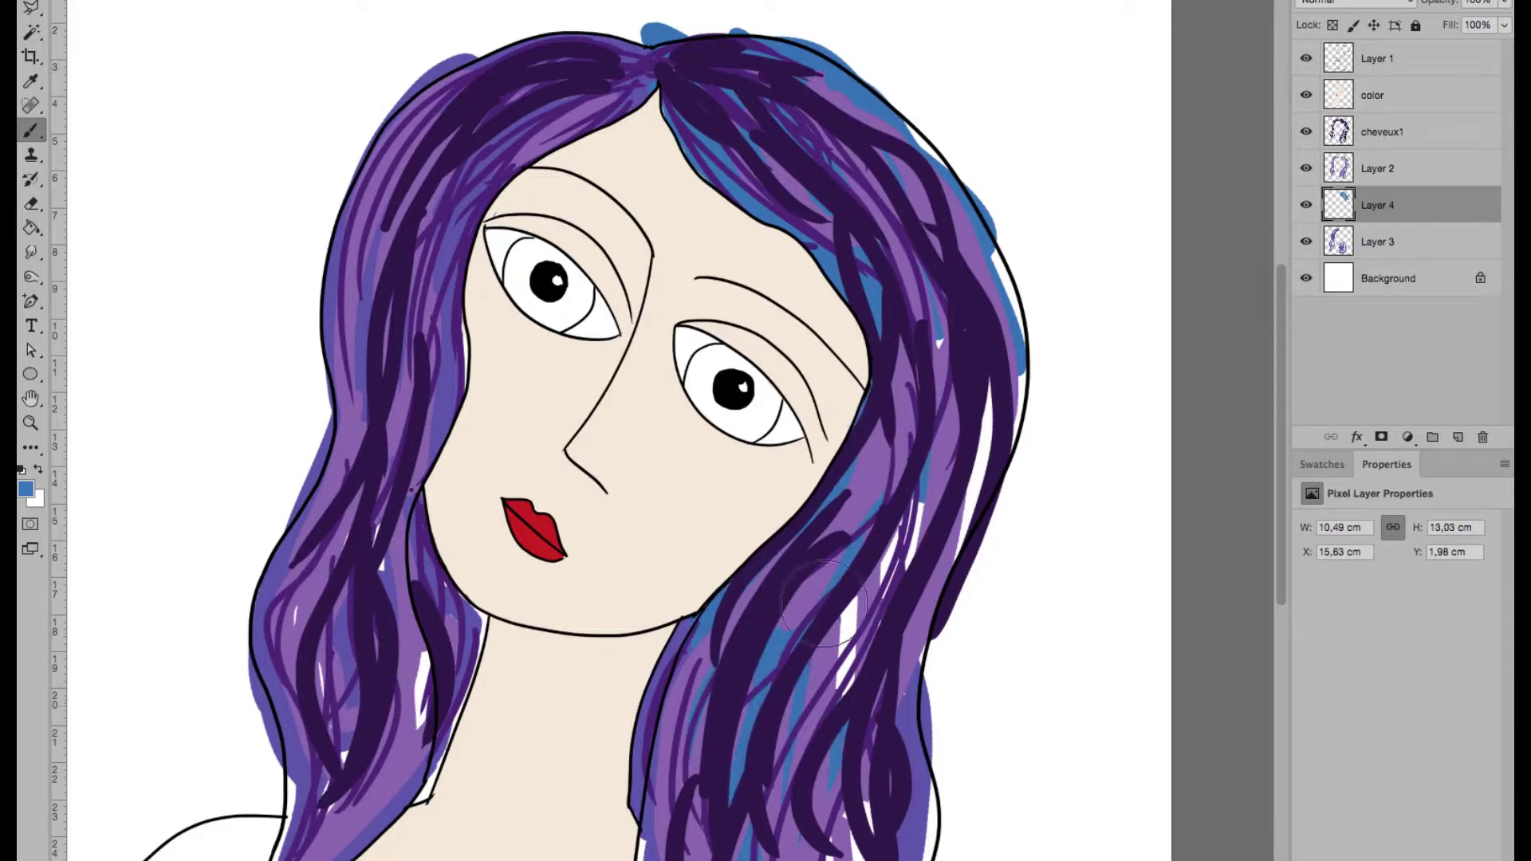
{"action": "left_click_drag", "start_coordinate": [845, 638], "coordinate": [889, 518]}
{"action": "left_click_drag", "start_coordinate": [973, 558], "coordinate": [980, 343]}
{"action": "scroll", "coordinate": [908, 279], "scroll_direction": "down", "scroll_amount": 5}
{"action": "left_click_drag", "start_coordinate": [869, 543], "coordinate": [701, 590]}
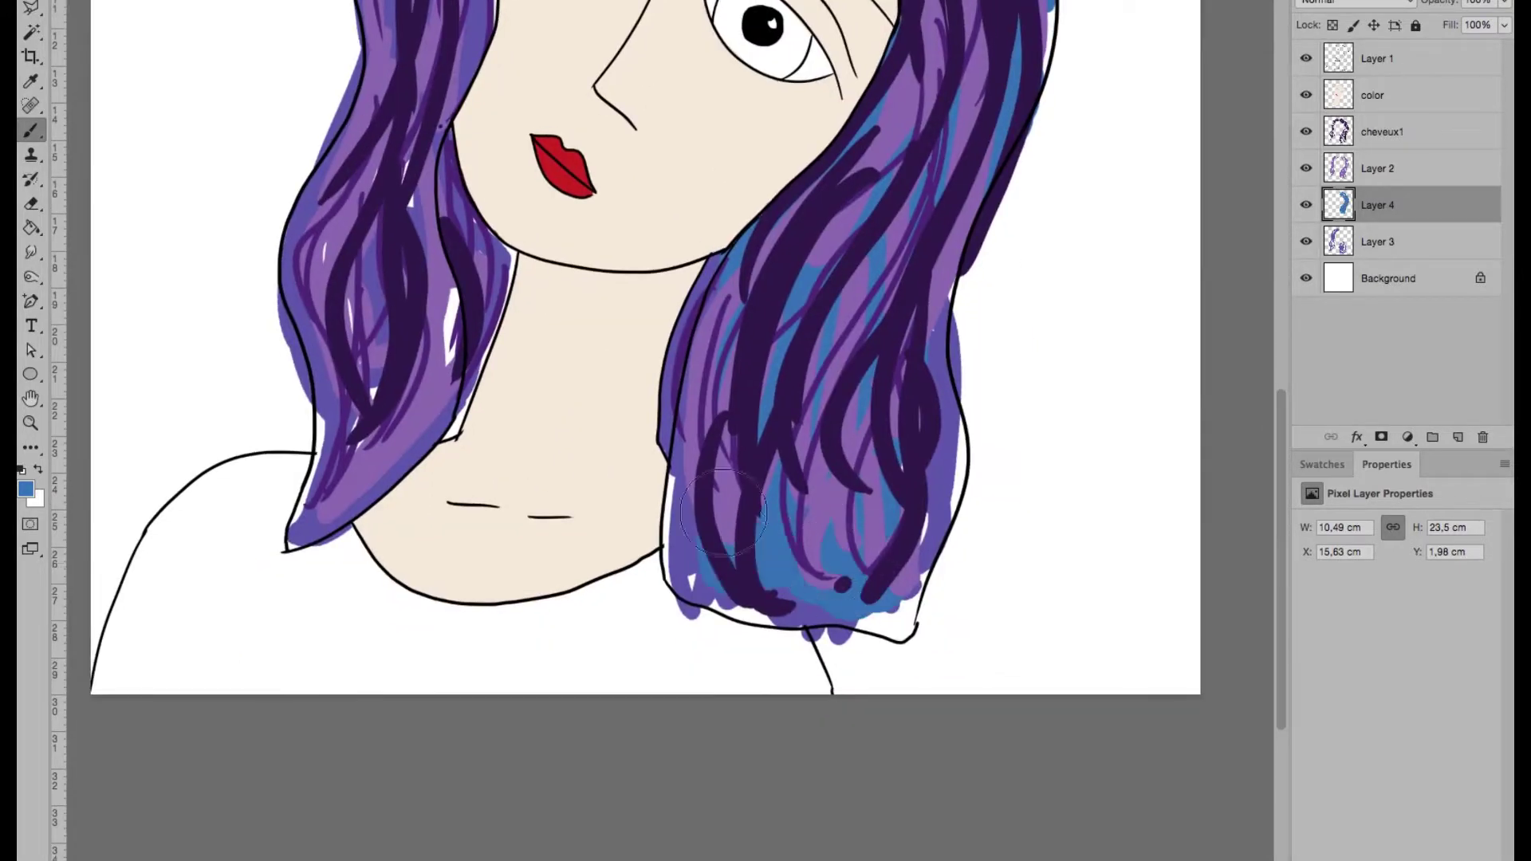
{"action": "mouse_move", "coordinate": [670, 478]}
{"action": "left_mouse_down"}
{"action": "mouse_move", "coordinate": [717, 606]}
{"action": "mouse_move", "coordinate": [941, 462]}
{"action": "left_mouse_up"}
{"action": "mouse_move", "coordinate": [949, 359]}
{"action": "left_mouse_down"}
{"action": "mouse_move", "coordinate": [912, 526]}
{"action": "mouse_move", "coordinate": [972, 231]}
{"action": "left_mouse_up"}
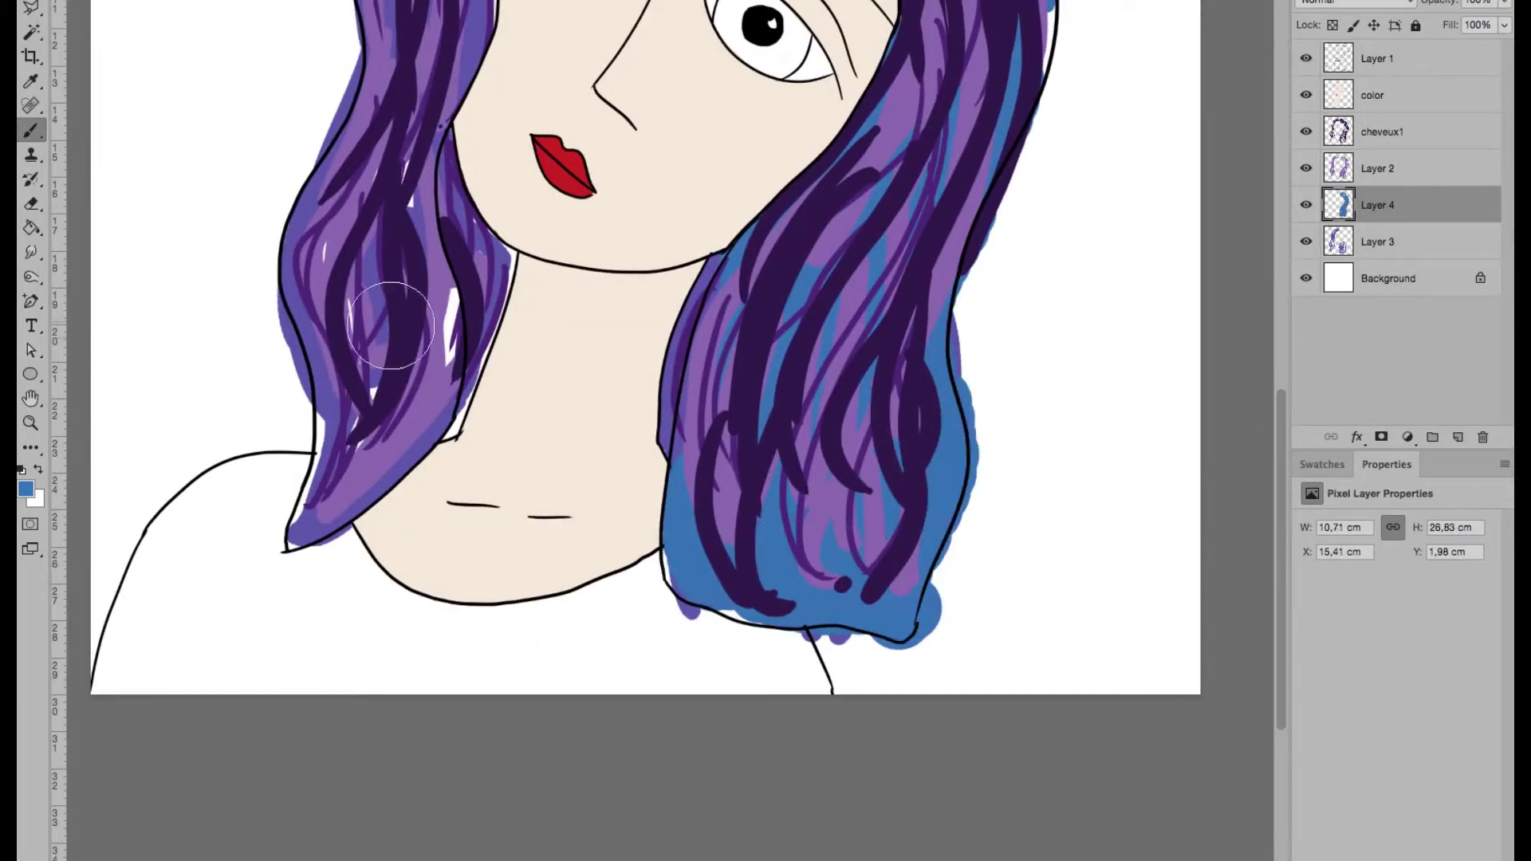
- Fill white gaps in the left hair and the right outer edge with blue
{"action": "mouse_move", "coordinate": [431, 287]}
{"action": "left_mouse_down"}
{"action": "mouse_move", "coordinate": [299, 479]}
{"action": "mouse_move", "coordinate": [283, 554]}
{"action": "left_mouse_up"}
{"action": "mouse_move", "coordinate": [426, 431]}
{"action": "left_mouse_down"}
{"action": "mouse_move", "coordinate": [479, 375]}
{"action": "mouse_move", "coordinate": [506, 239]}
{"action": "mouse_move", "coordinate": [451, 359]}
{"action": "left_mouse_up"}
{"action": "left_click_drag", "start_coordinate": [350, 335], "coordinate": [330, 273]}
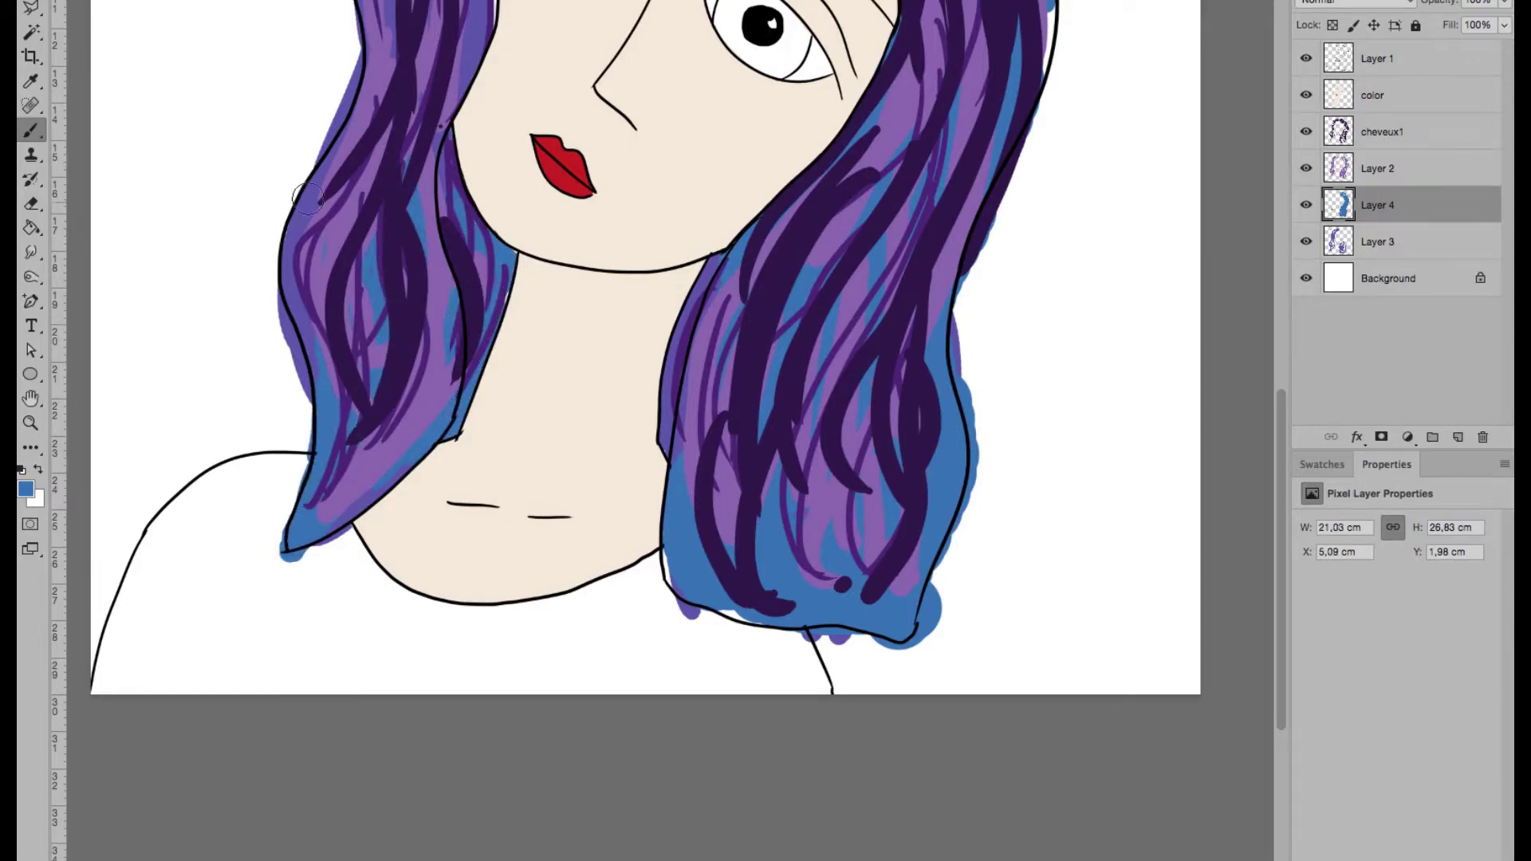
{"action": "left_click_drag", "start_coordinate": [308, 195], "coordinate": [280, 267]}
{"action": "scroll", "coordinate": [359, 319], "scroll_direction": "up", "scroll_amount": 5}
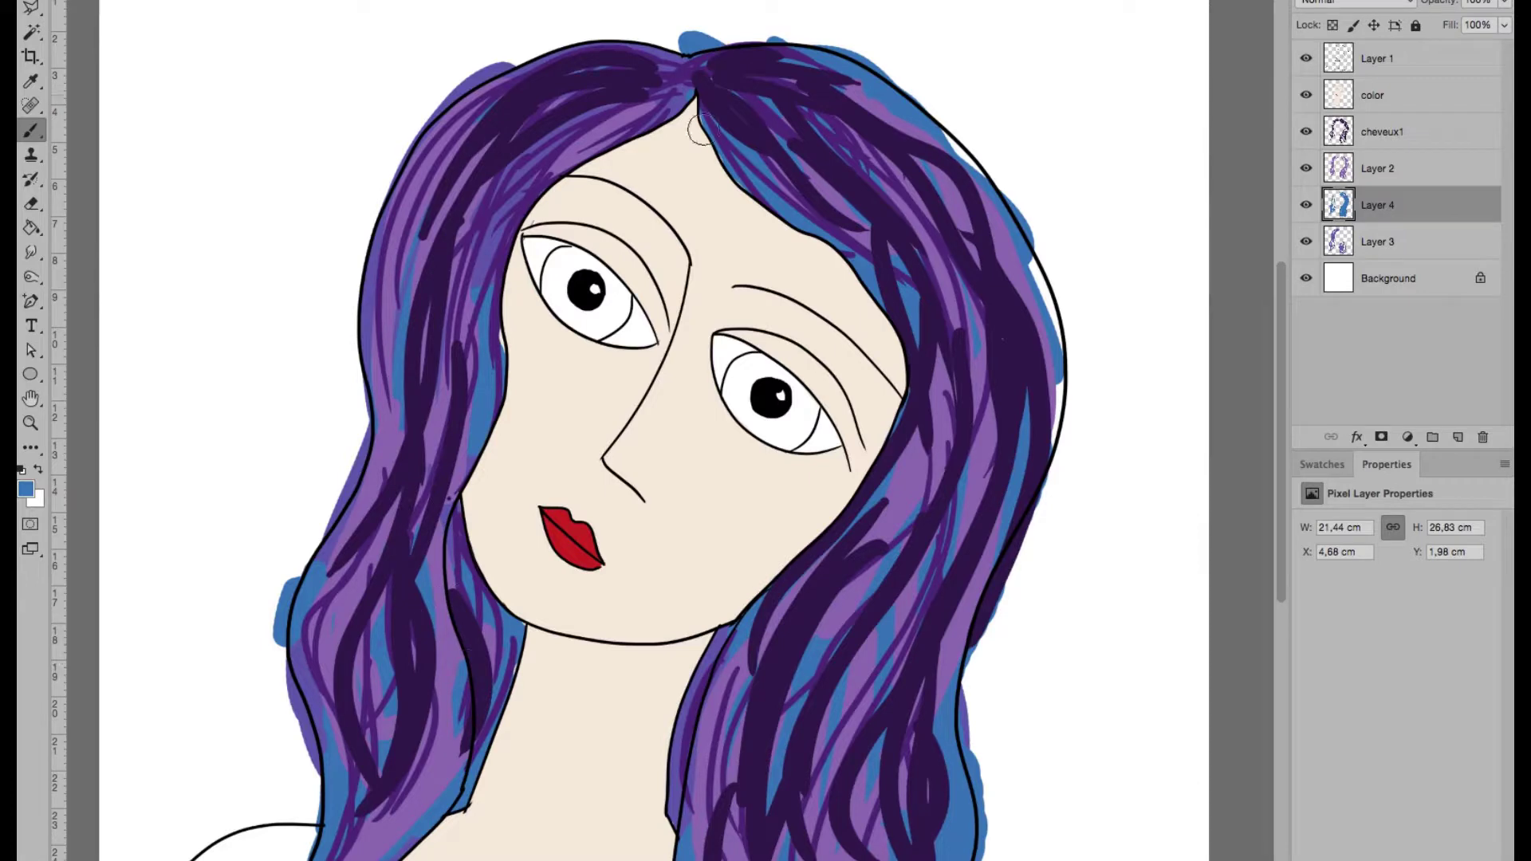
{"action": "mouse_move", "coordinate": [929, 107]}
{"action": "left_mouse_down"}
{"action": "mouse_move", "coordinate": [1080, 375]}
{"action": "mouse_move", "coordinate": [1060, 455]}
{"action": "left_mouse_up"}
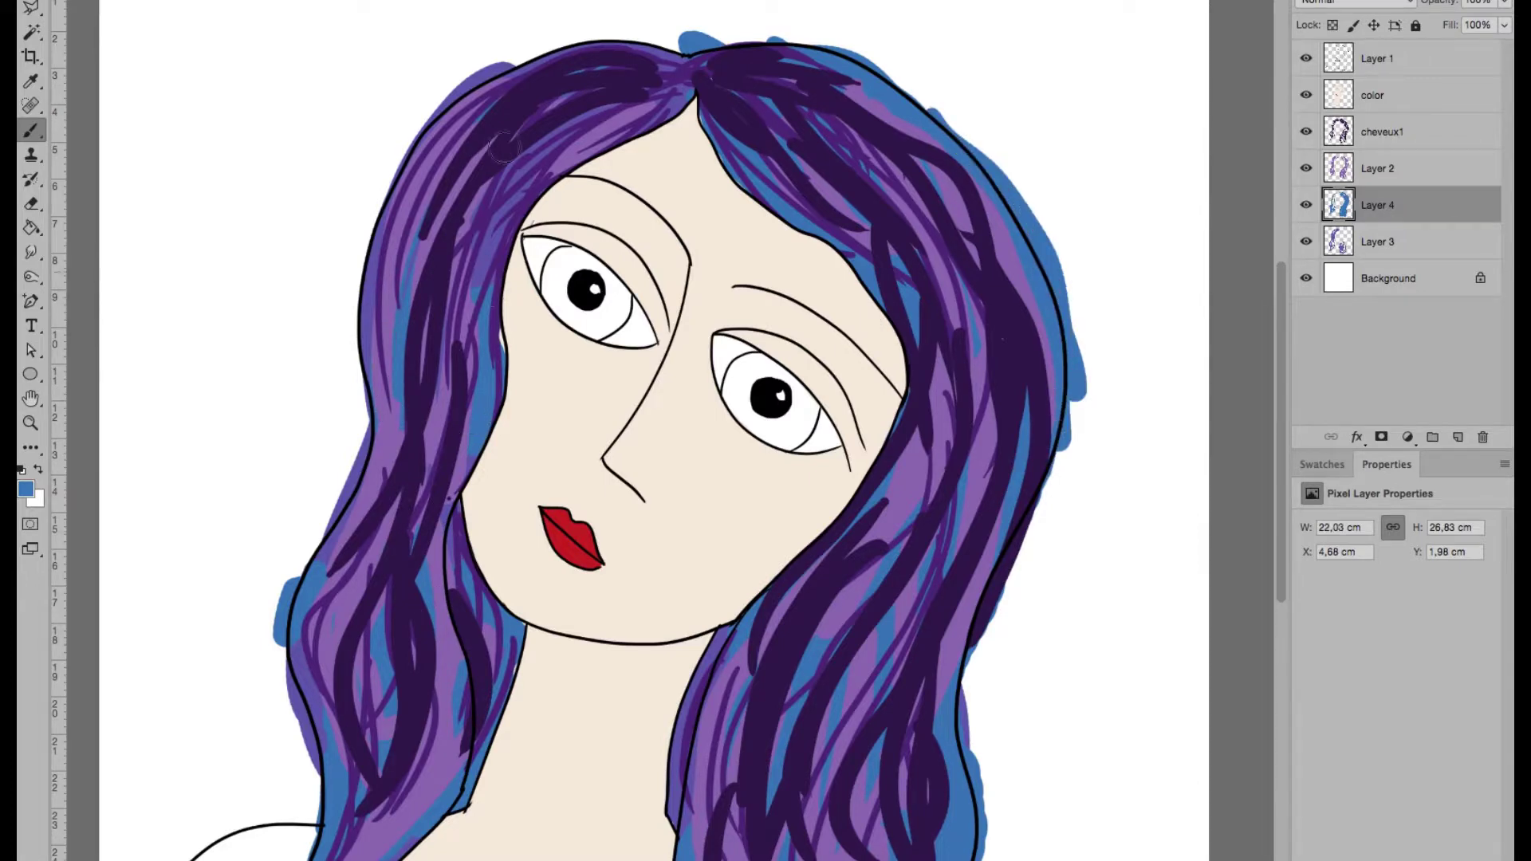
{"action": "left_click", "coordinate": [1371, 95]}
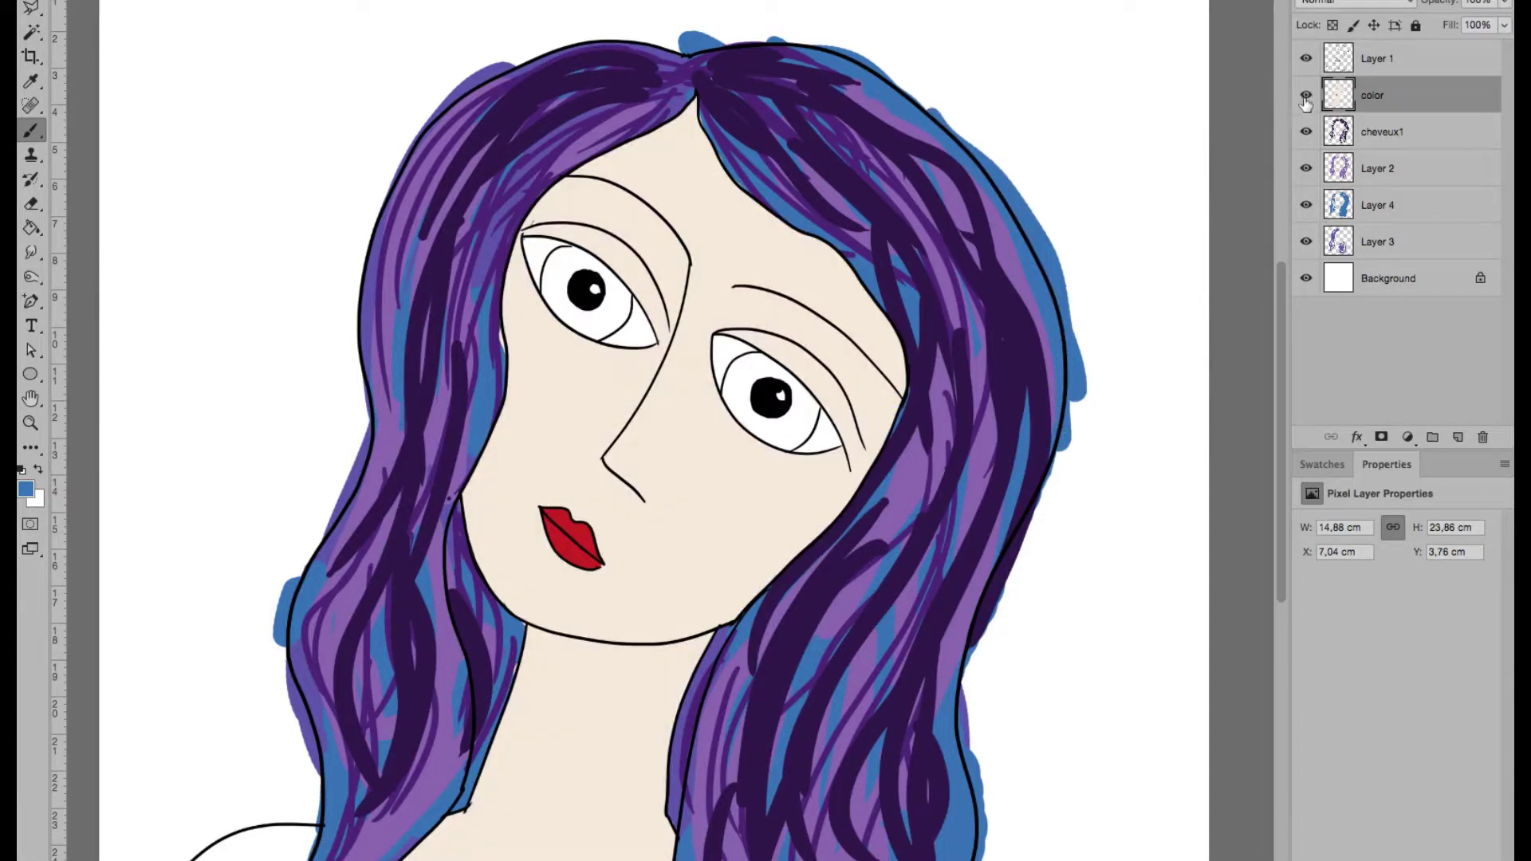
- Erase stray paint outside the lower-left hair outline on Layer 3
{"action": "key", "text": "e"}
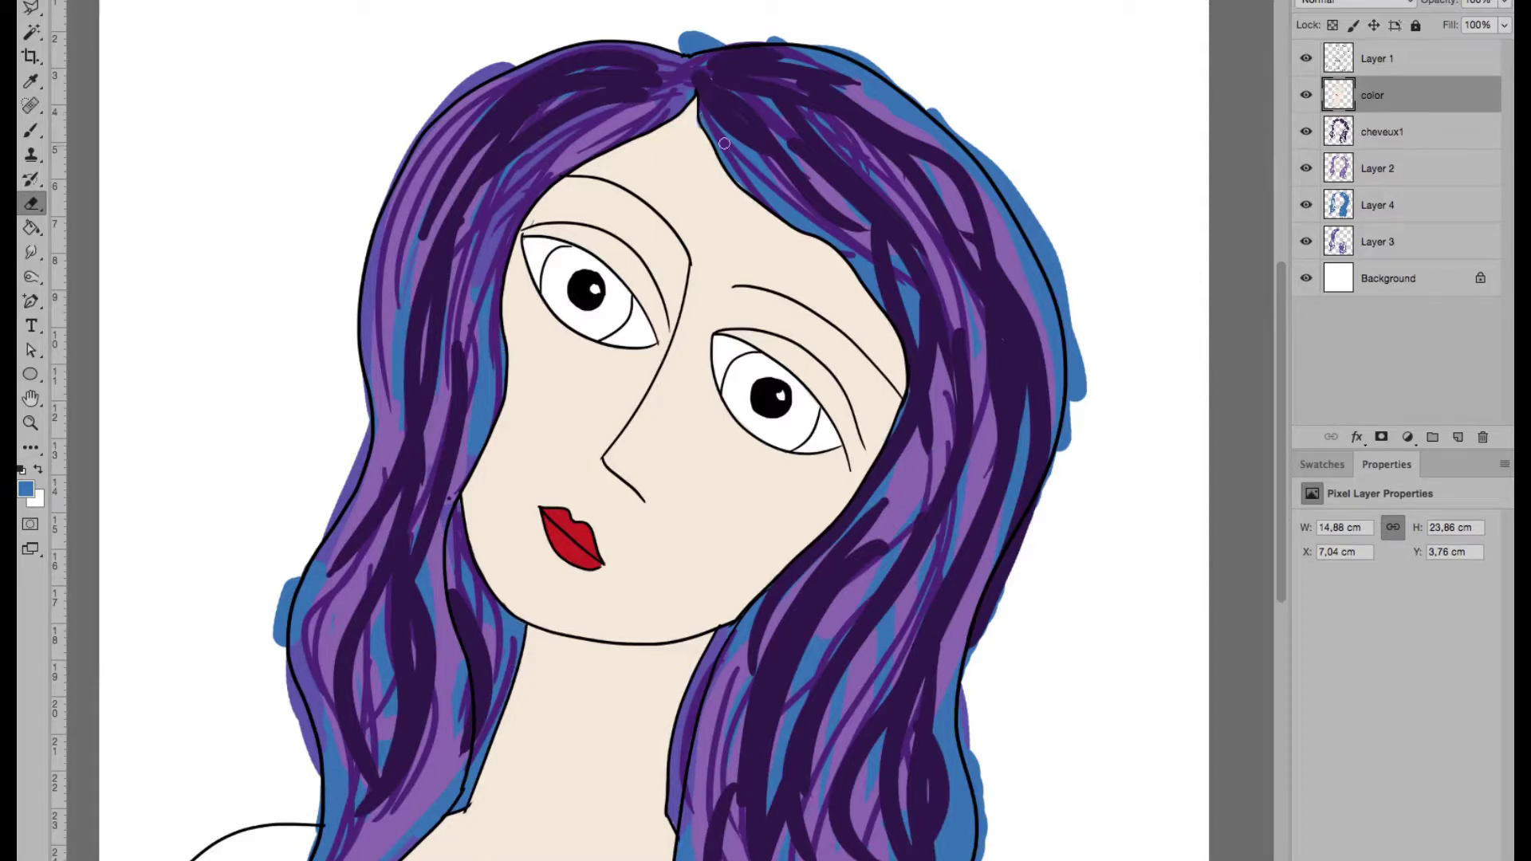
{"action": "scroll", "coordinate": [743, 185], "scroll_direction": "down", "scroll_amount": 5}
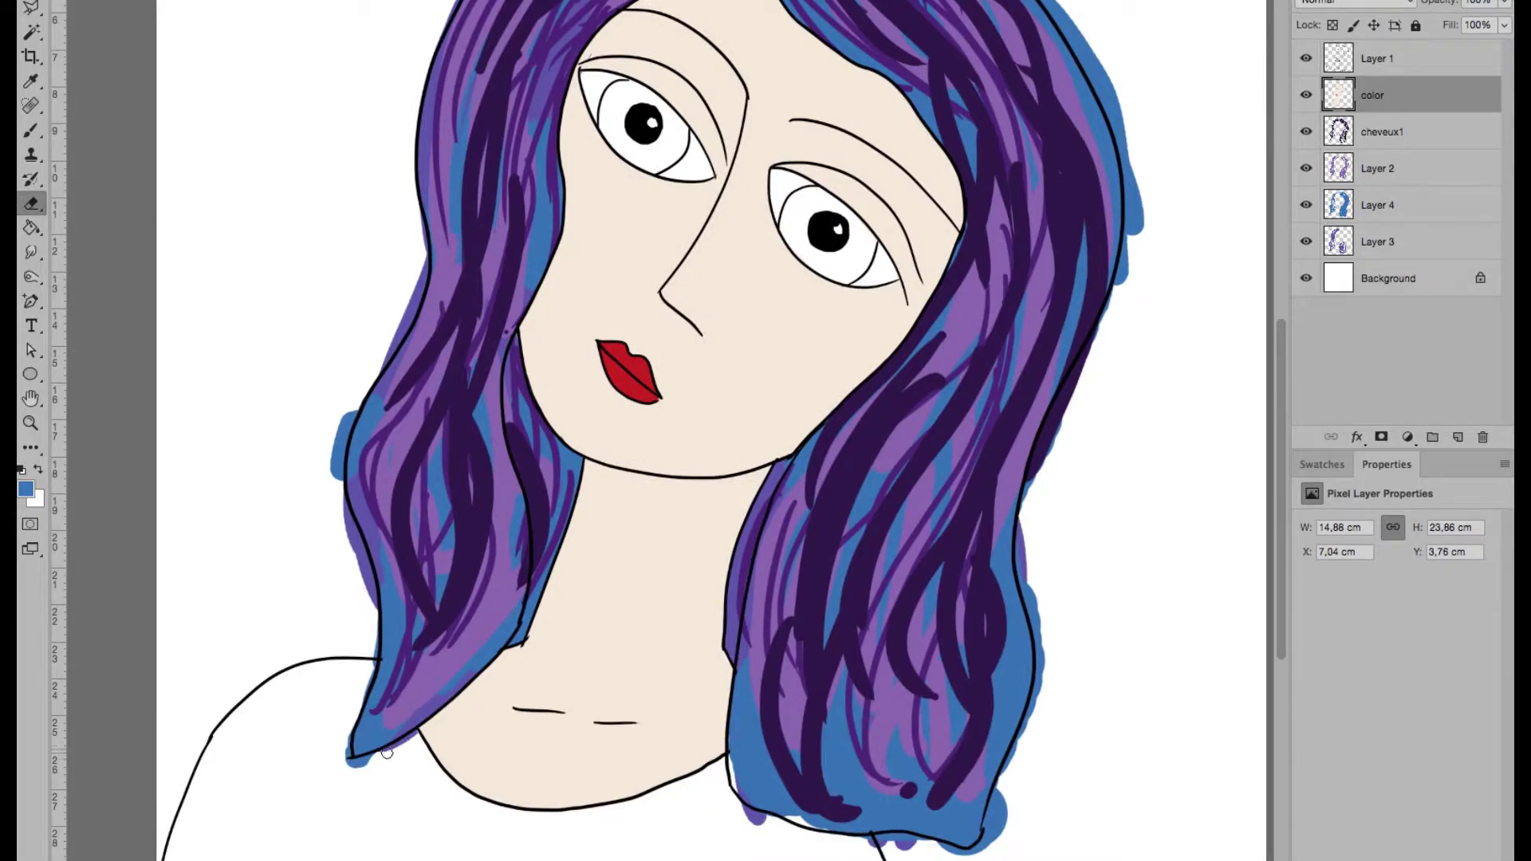
{"action": "scroll", "coordinate": [1114, 287], "scroll_direction": "up", "scroll_amount": 2}
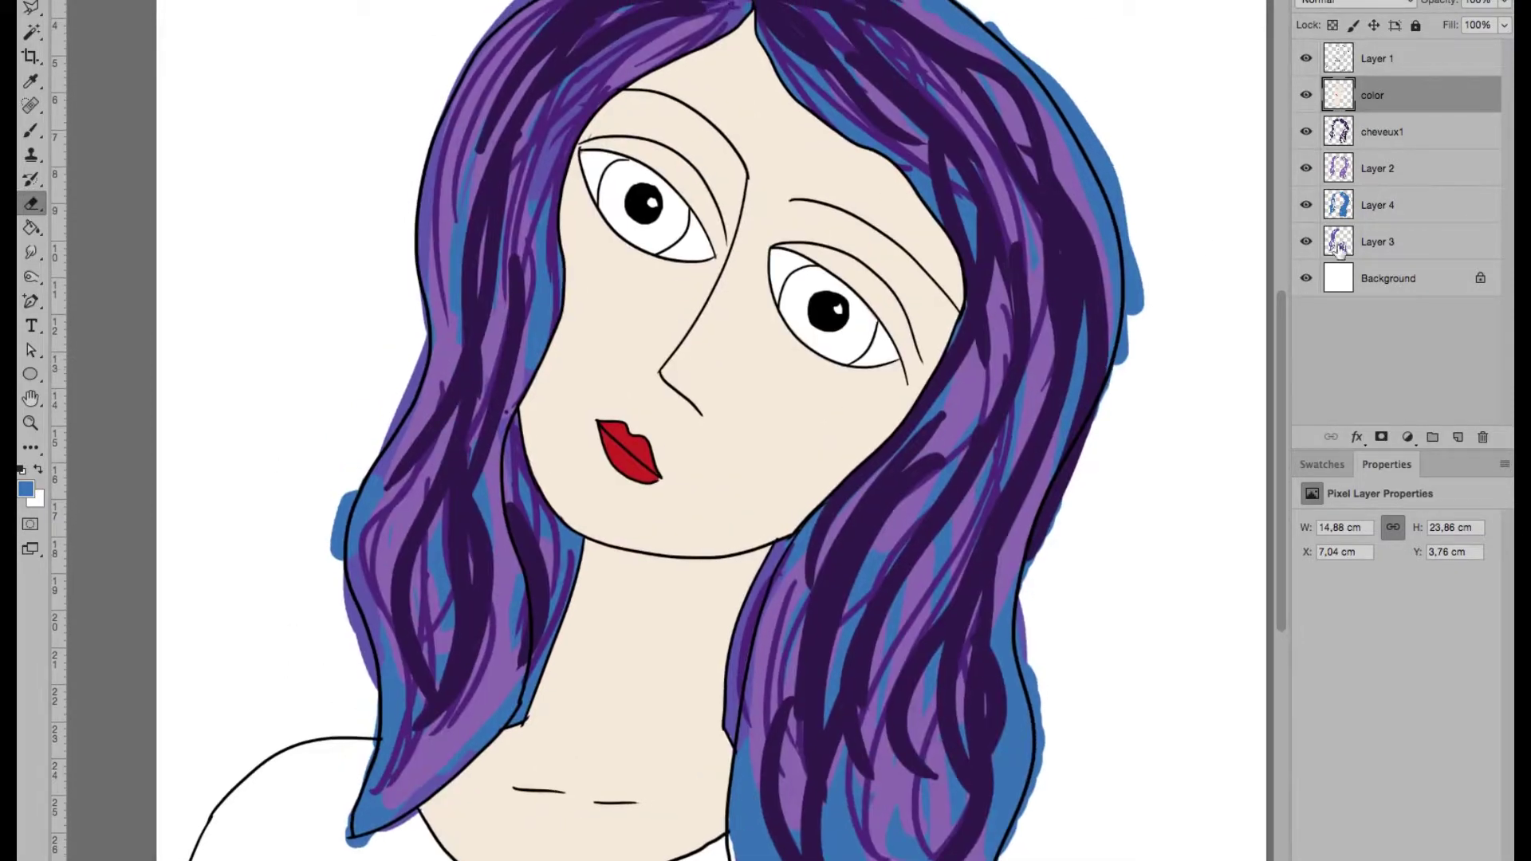
{"action": "left_click", "coordinate": [1342, 242]}
{"action": "left_click_drag", "start_coordinate": [344, 591], "coordinate": [368, 654]}
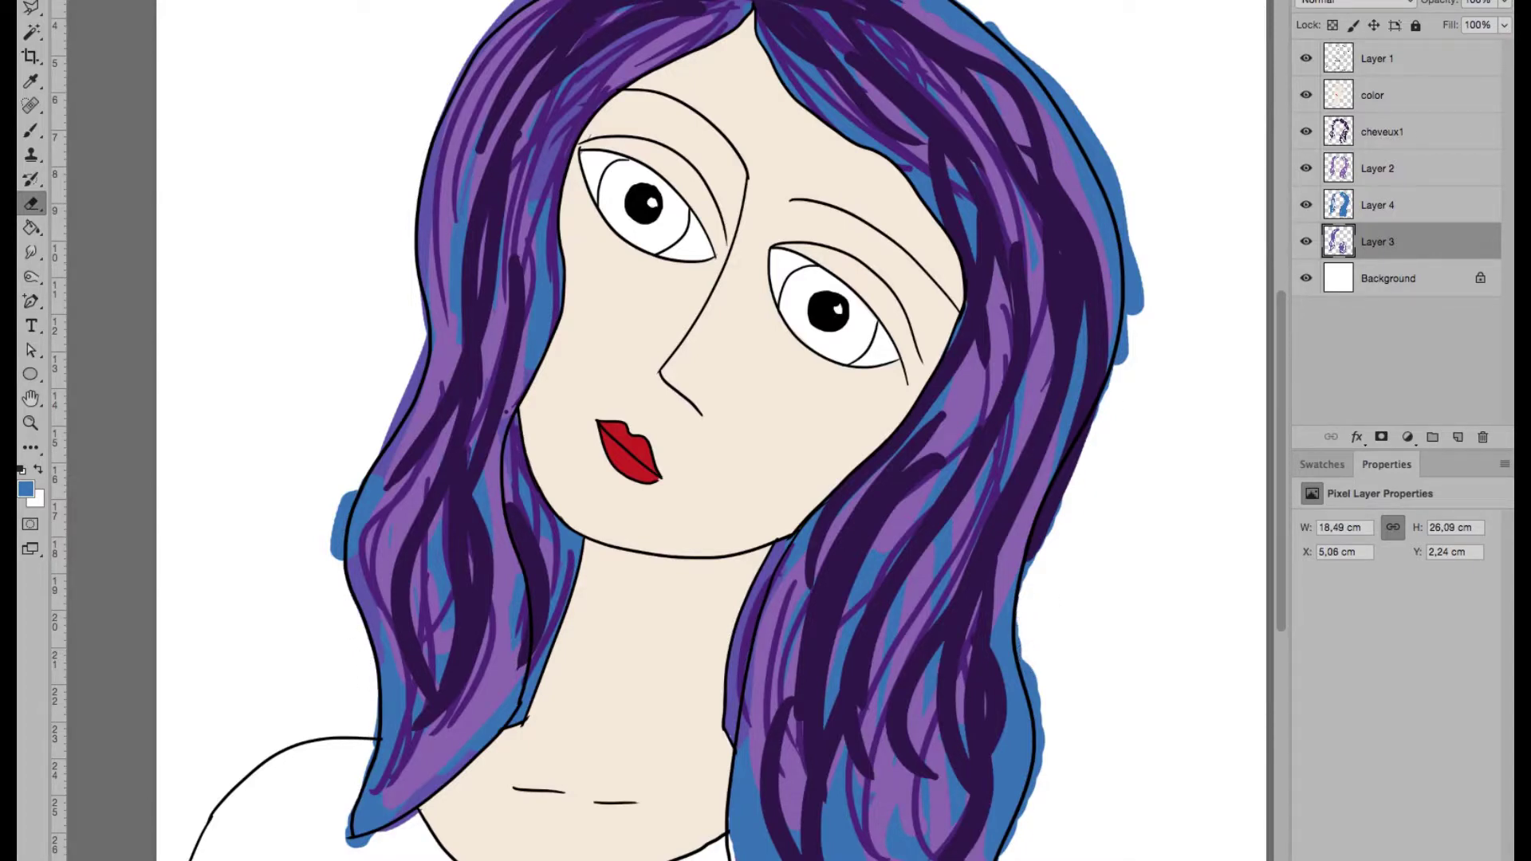
- Erase blue past the right hair outline on Layer 4, rotating the canvas head-left
{"action": "scroll", "coordinate": [526, 240], "scroll_direction": "up", "scroll_amount": 5}
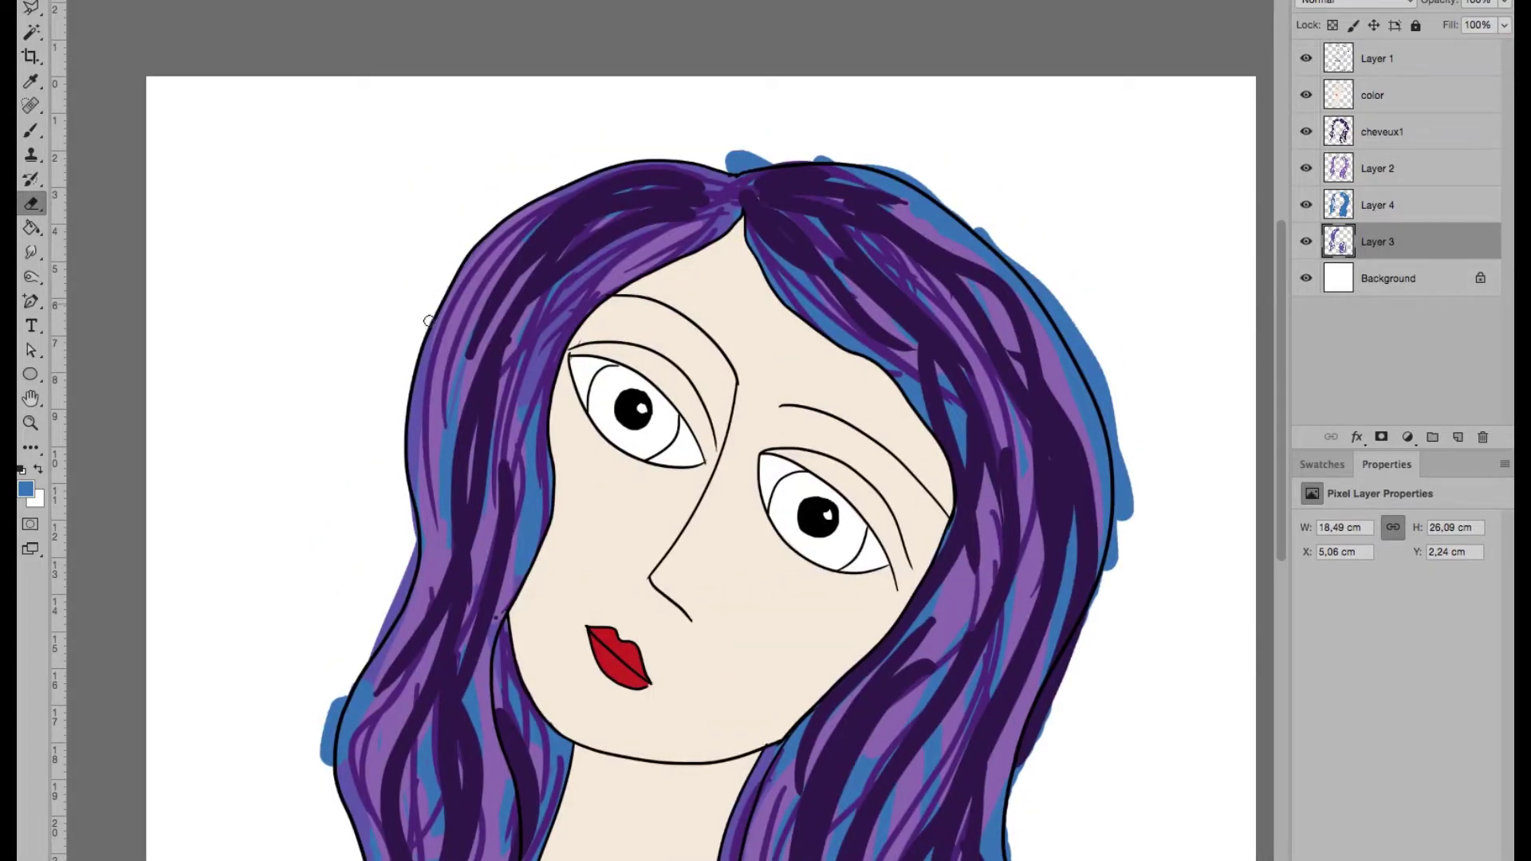
{"action": "scroll", "coordinate": [638, 398], "scroll_direction": "right", "scroll_amount": 5}
{"action": "key", "text": "alt+bracketright"}
{"action": "left_click_drag", "start_coordinate": [911, 605], "coordinate": [929, 537]}
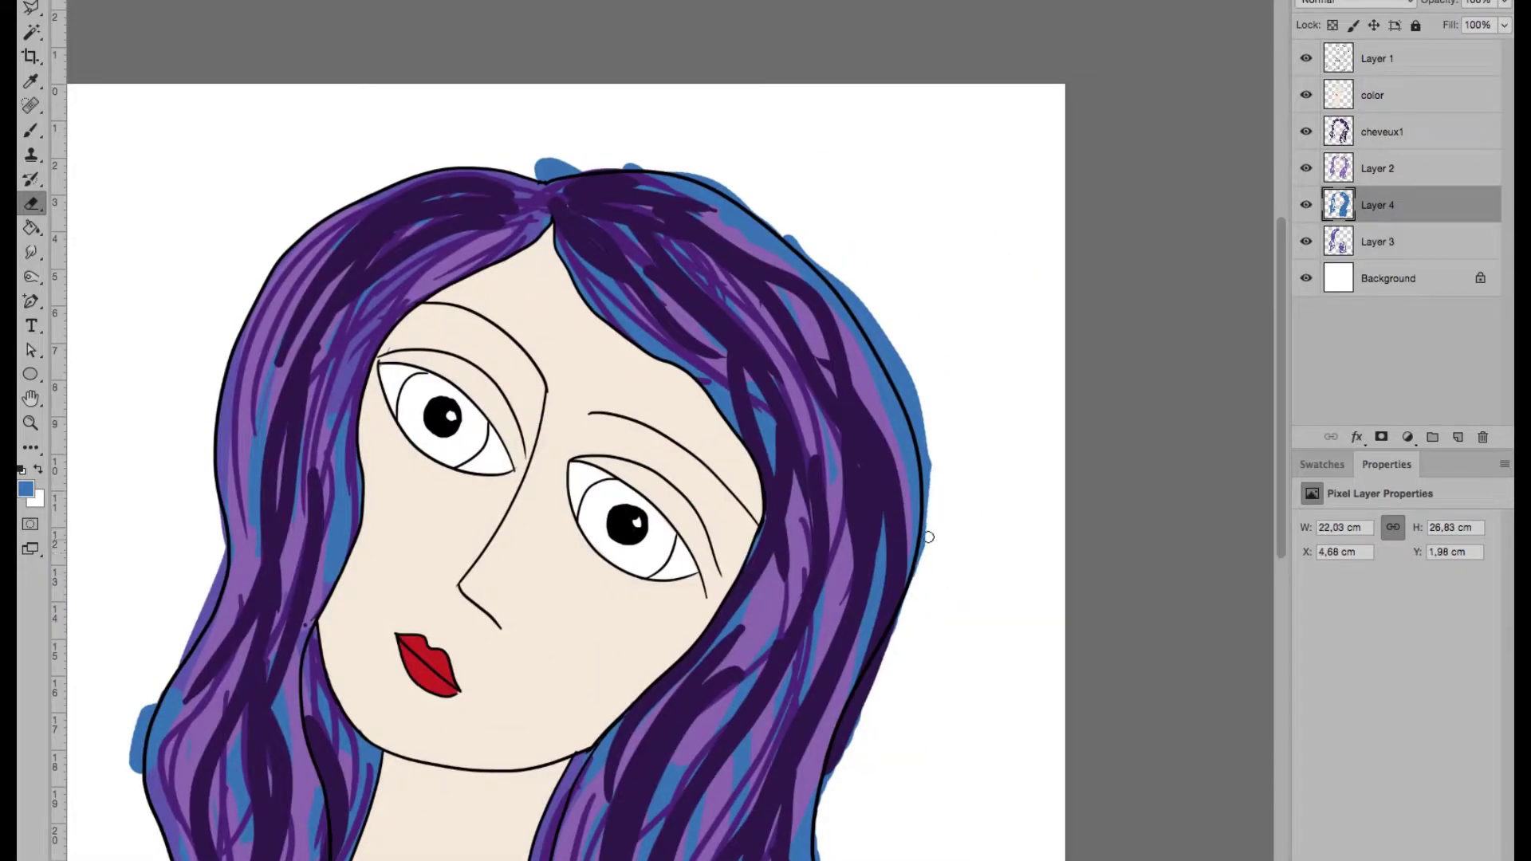
{"action": "key", "text": "r"}
{"action": "left_click_drag", "start_coordinate": [376, 249], "coordinate": [422, 483]}
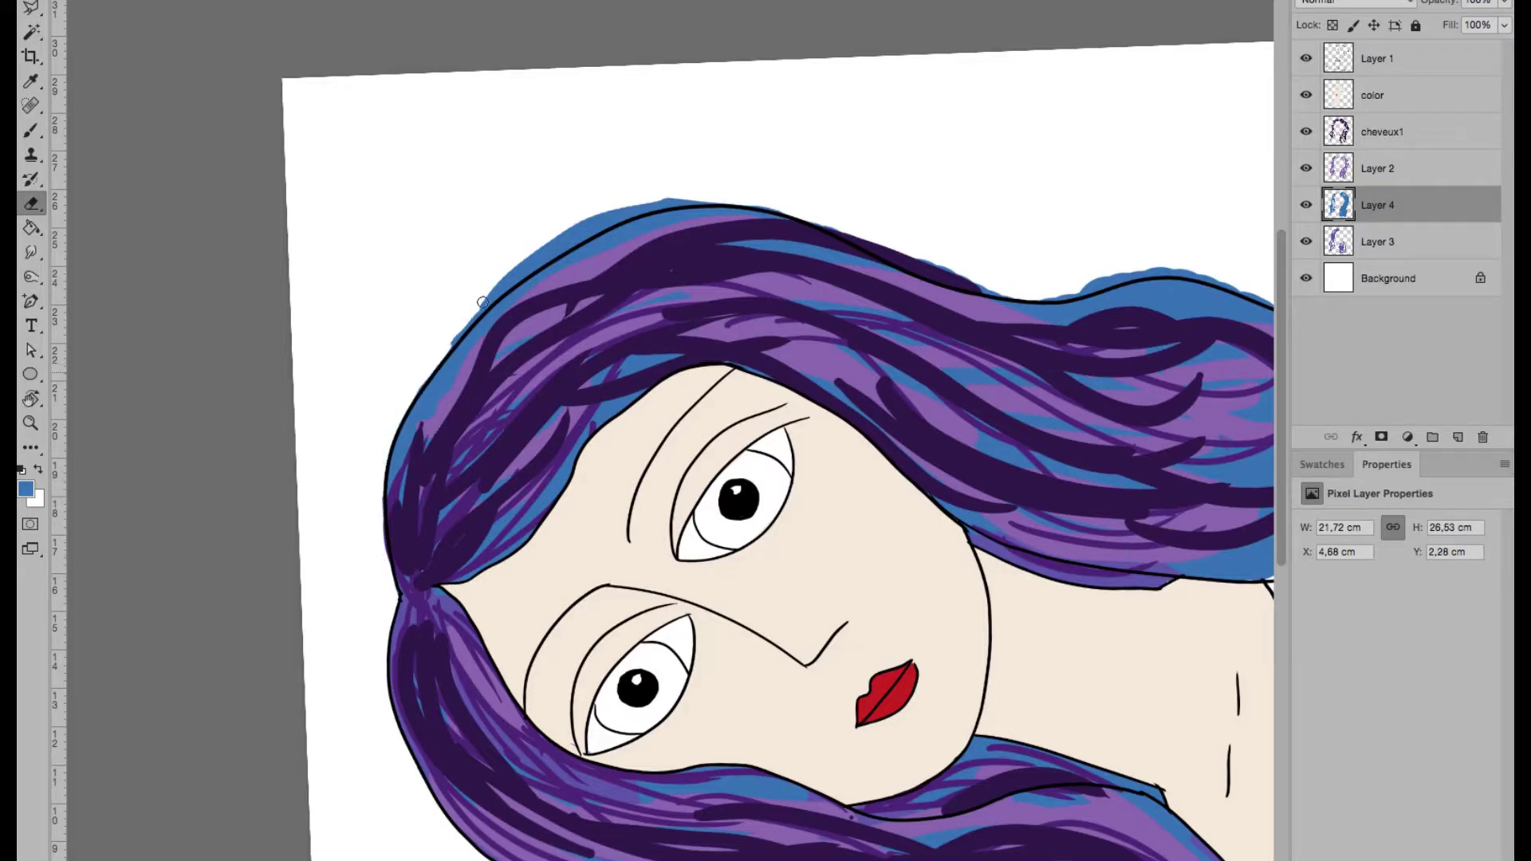
- Erase blue outside the upper hair outline and rotate the canvas upright again
{"action": "left_click_drag", "start_coordinate": [482, 302], "coordinate": [461, 327]}
{"action": "left_click_drag", "start_coordinate": [615, 210], "coordinate": [554, 250]}
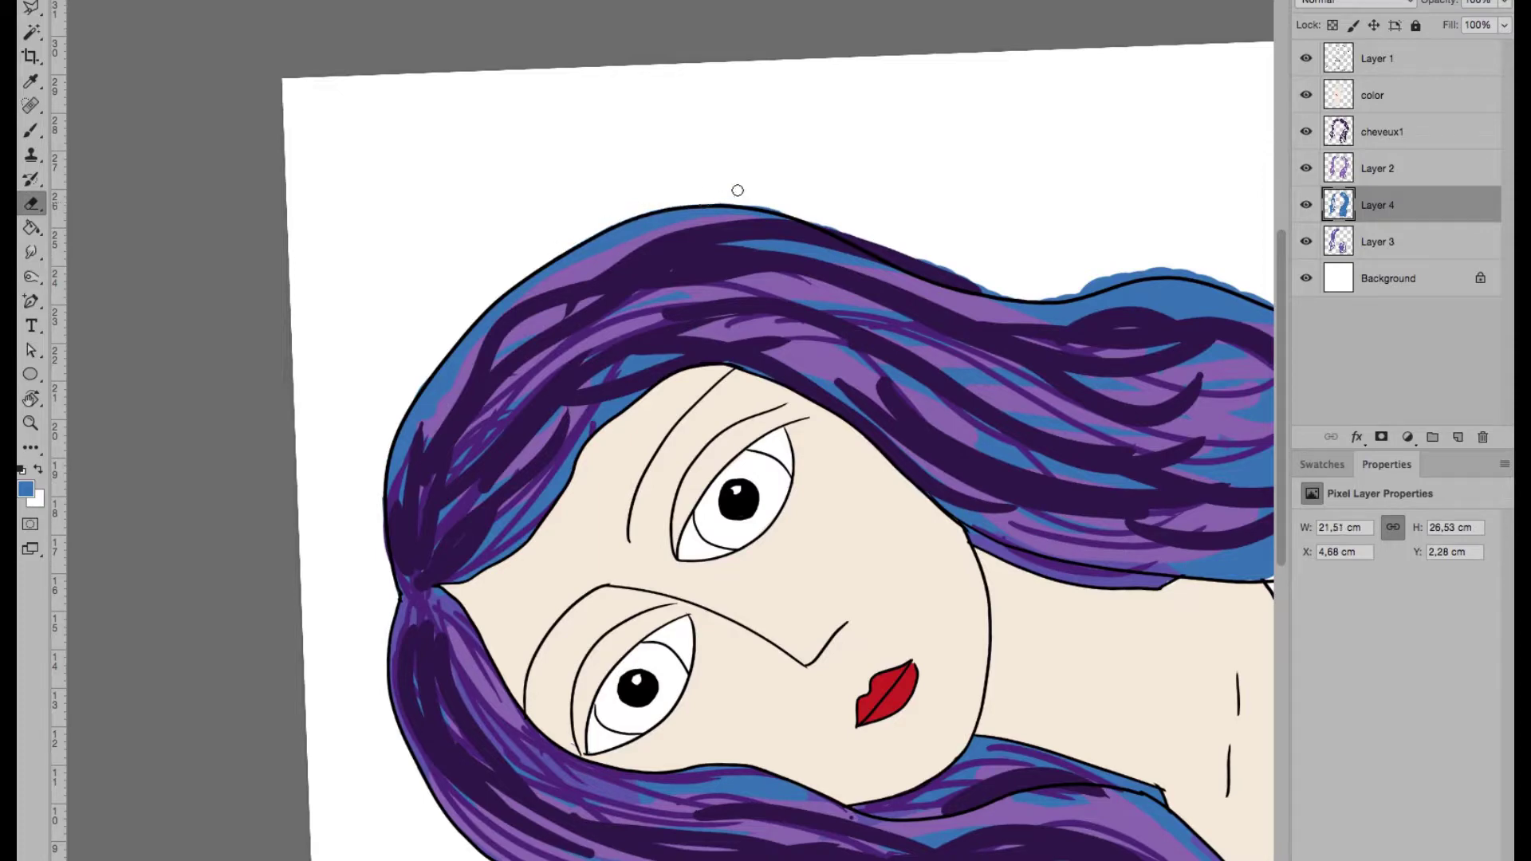
{"action": "key", "text": "r"}
{"action": "left_click_drag", "start_coordinate": [424, 283], "coordinate": [848, 194]}
- Erase stray paint around the lower hair on Layer 4, then zoom in on the face
{"action": "key", "text": "b"}
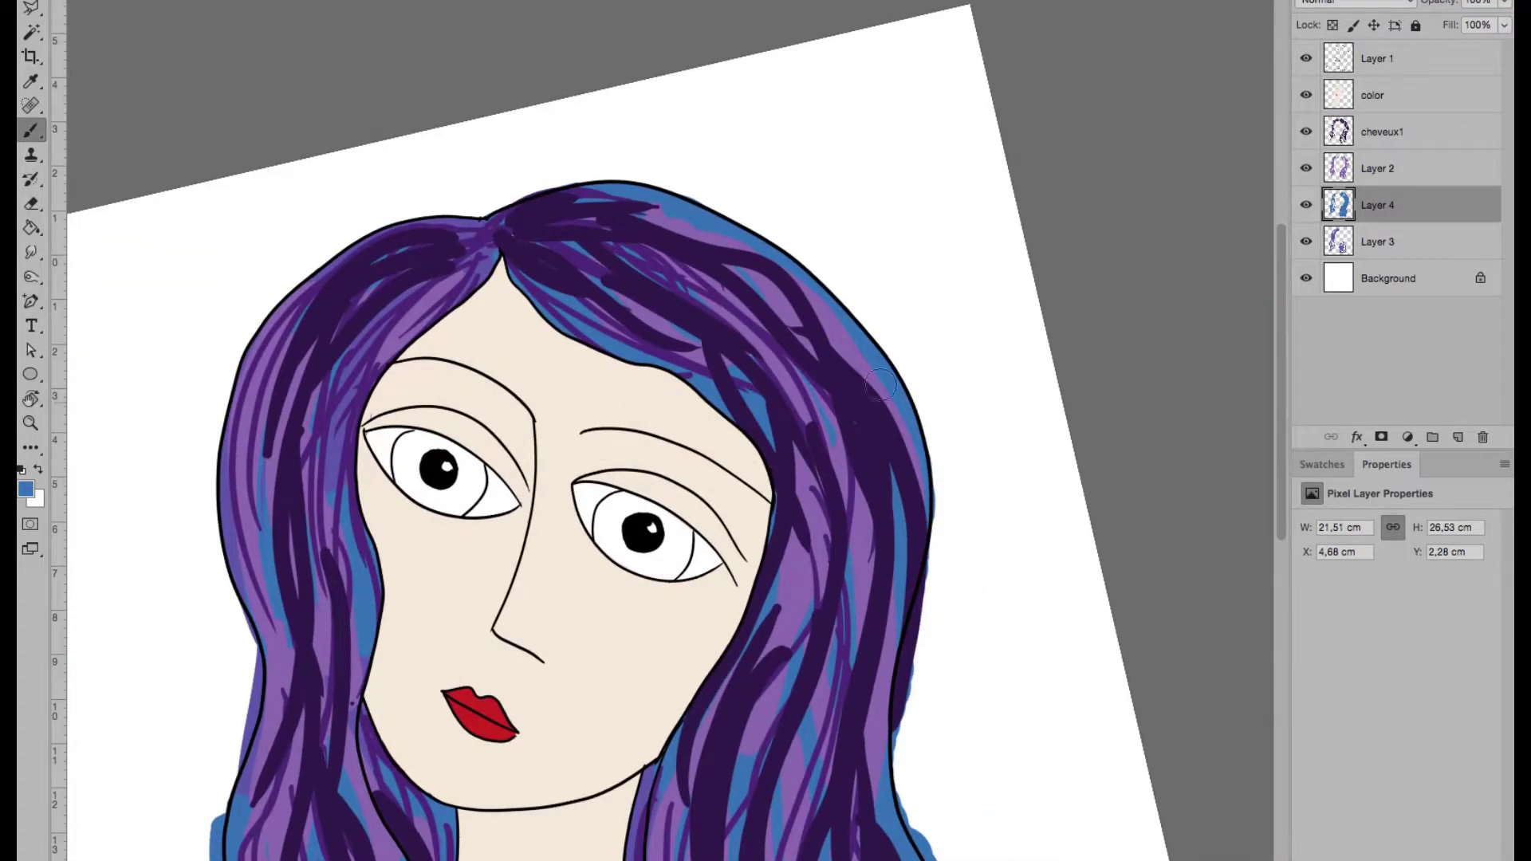
{"action": "key", "text": "e"}
{"action": "scroll", "coordinate": [753, 433], "scroll_direction": "right", "scroll_amount": 5}
{"action": "scroll", "coordinate": [752, 433], "scroll_direction": "down", "scroll_amount": 2}
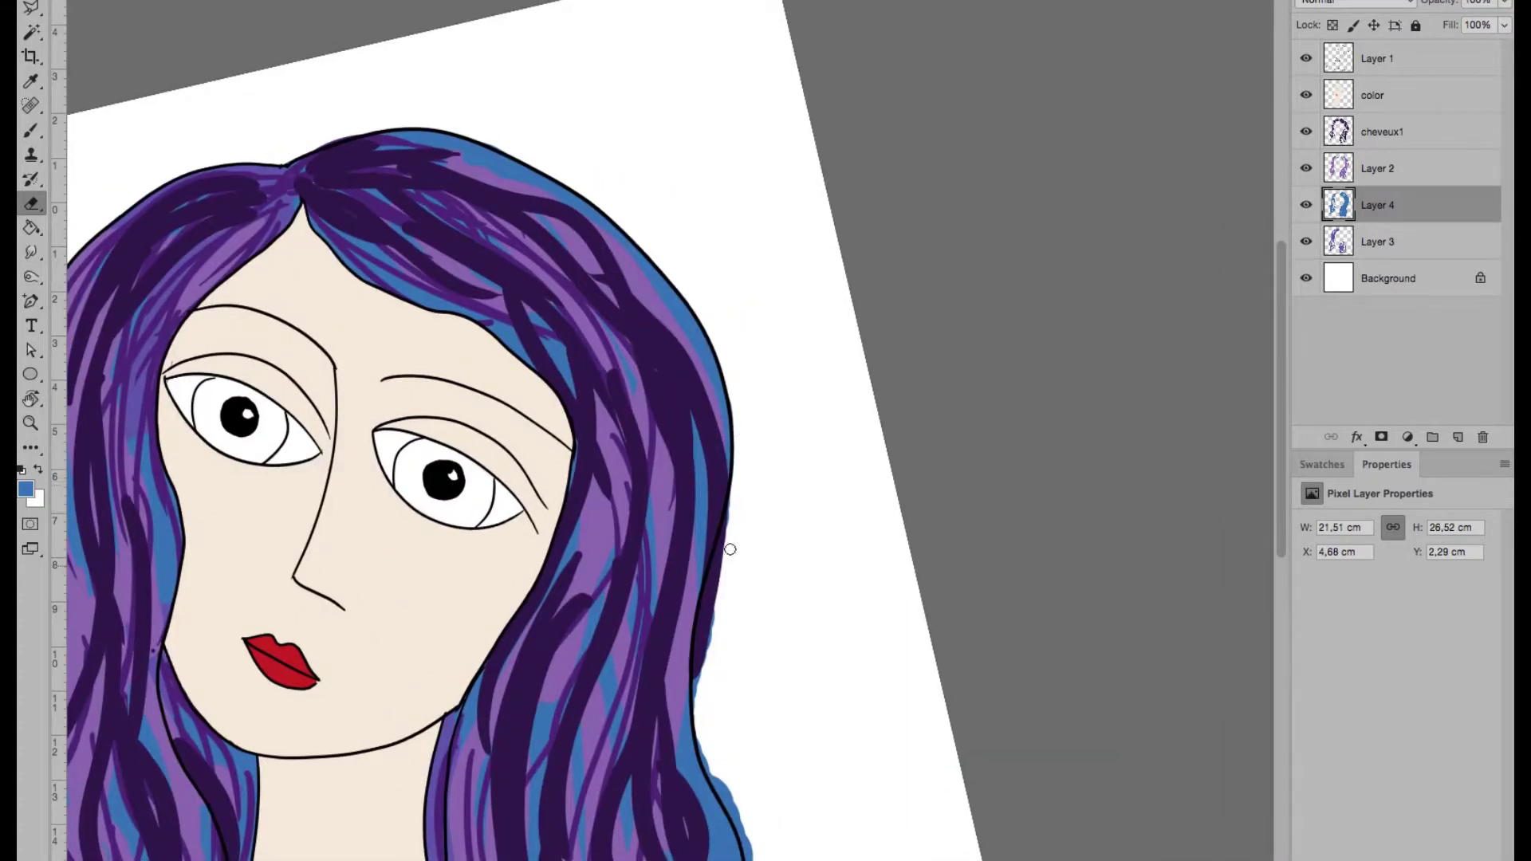
{"action": "left_click_drag", "start_coordinate": [702, 715], "coordinate": [746, 837]}
{"action": "scroll", "coordinate": [830, 420], "scroll_direction": "down", "scroll_amount": 5}
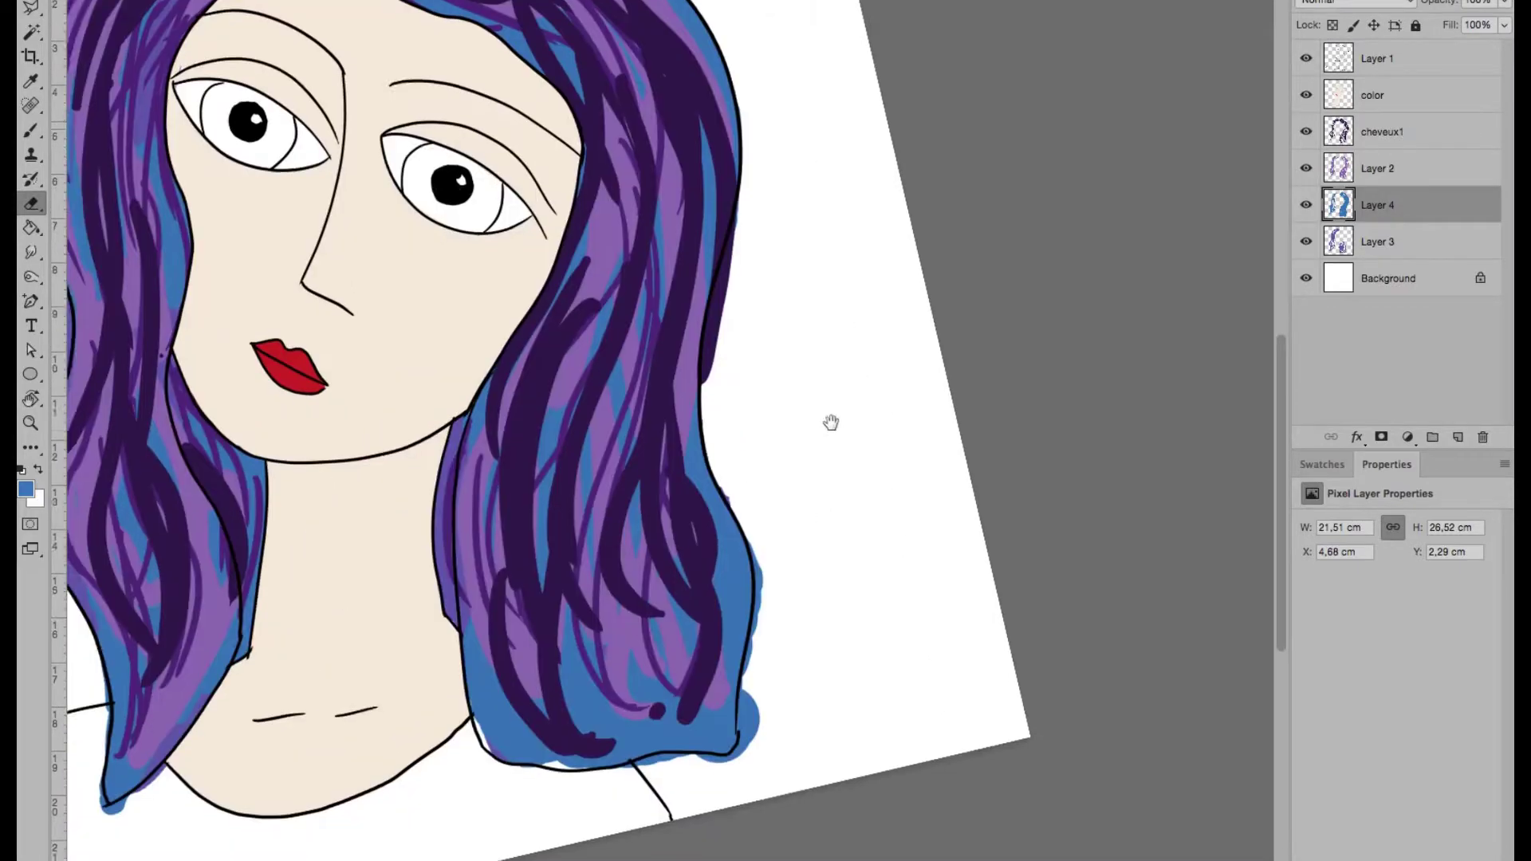
{"action": "mouse_move", "coordinate": [754, 451]}
{"action": "left_mouse_down"}
{"action": "mouse_move", "coordinate": [744, 657]}
{"action": "mouse_move", "coordinate": [735, 583]}
{"action": "left_mouse_up"}
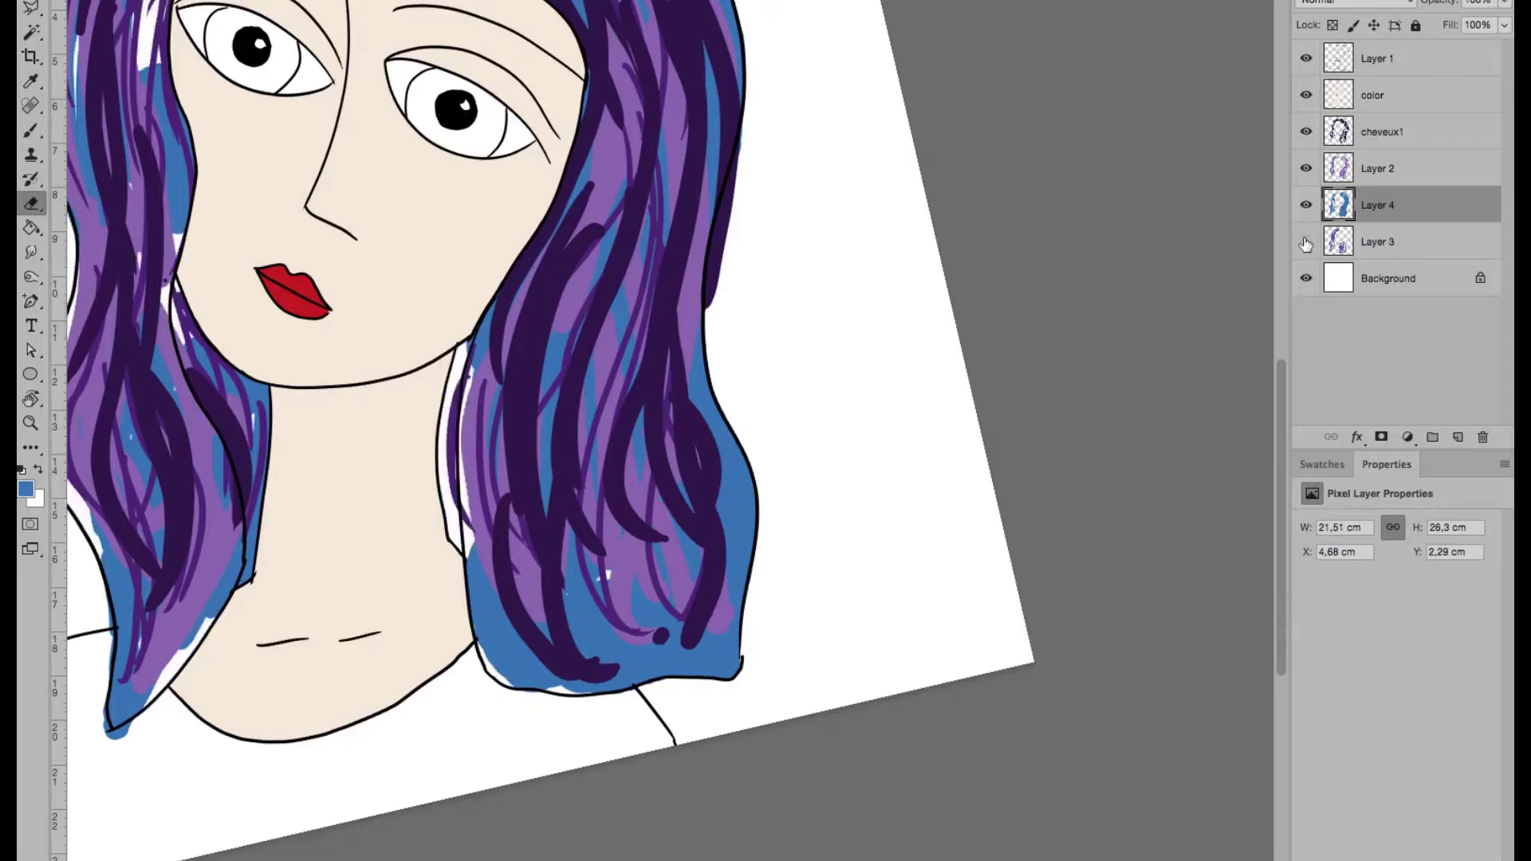
{"action": "key", "text": "alt+bracketleft"}
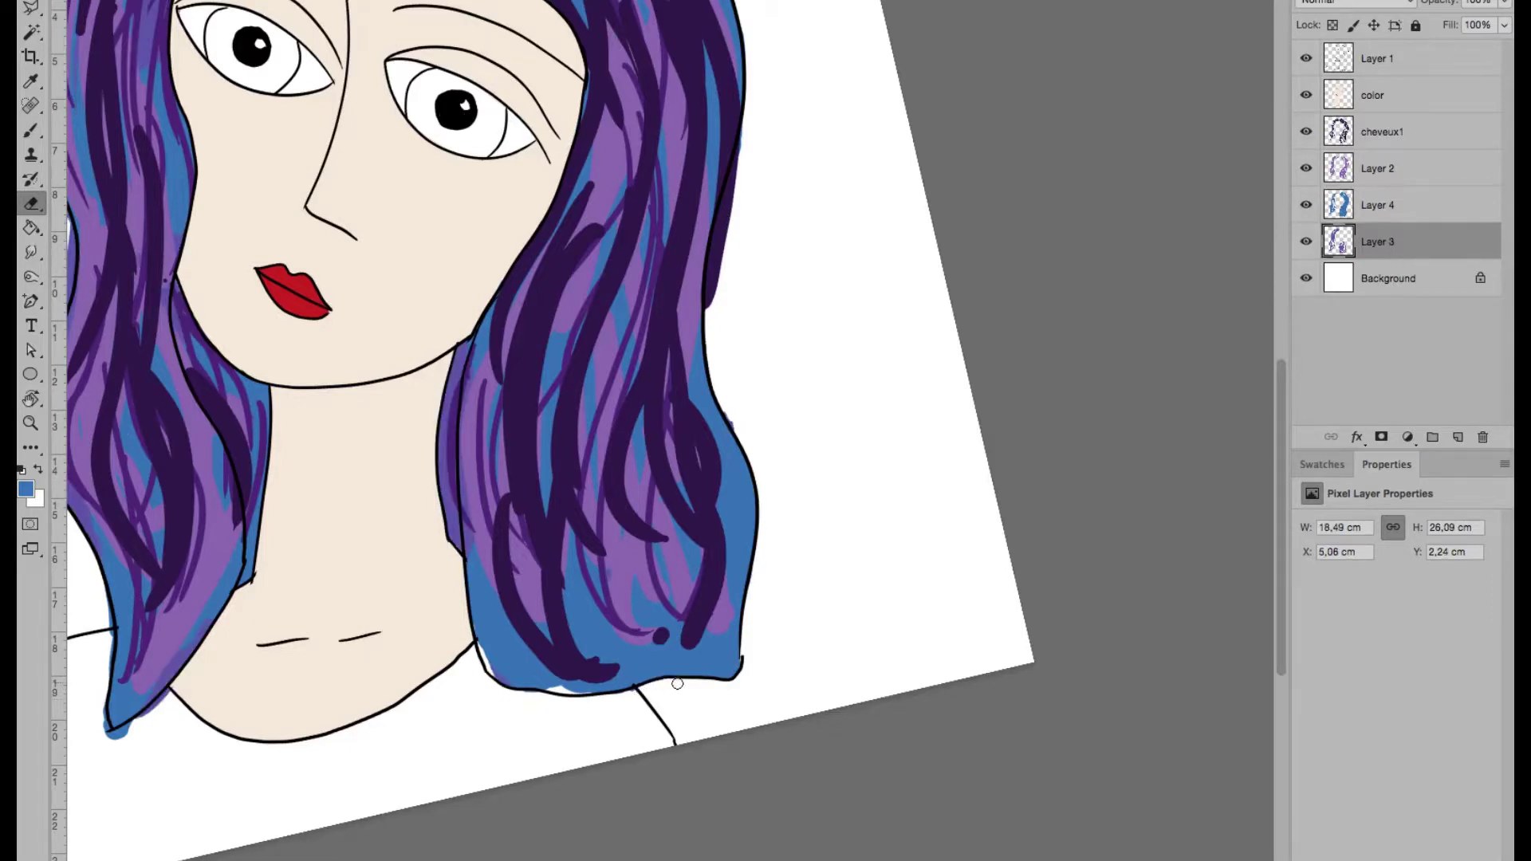
{"action": "scroll", "coordinate": [677, 683], "scroll_direction": "up", "scroll_amount": 5}
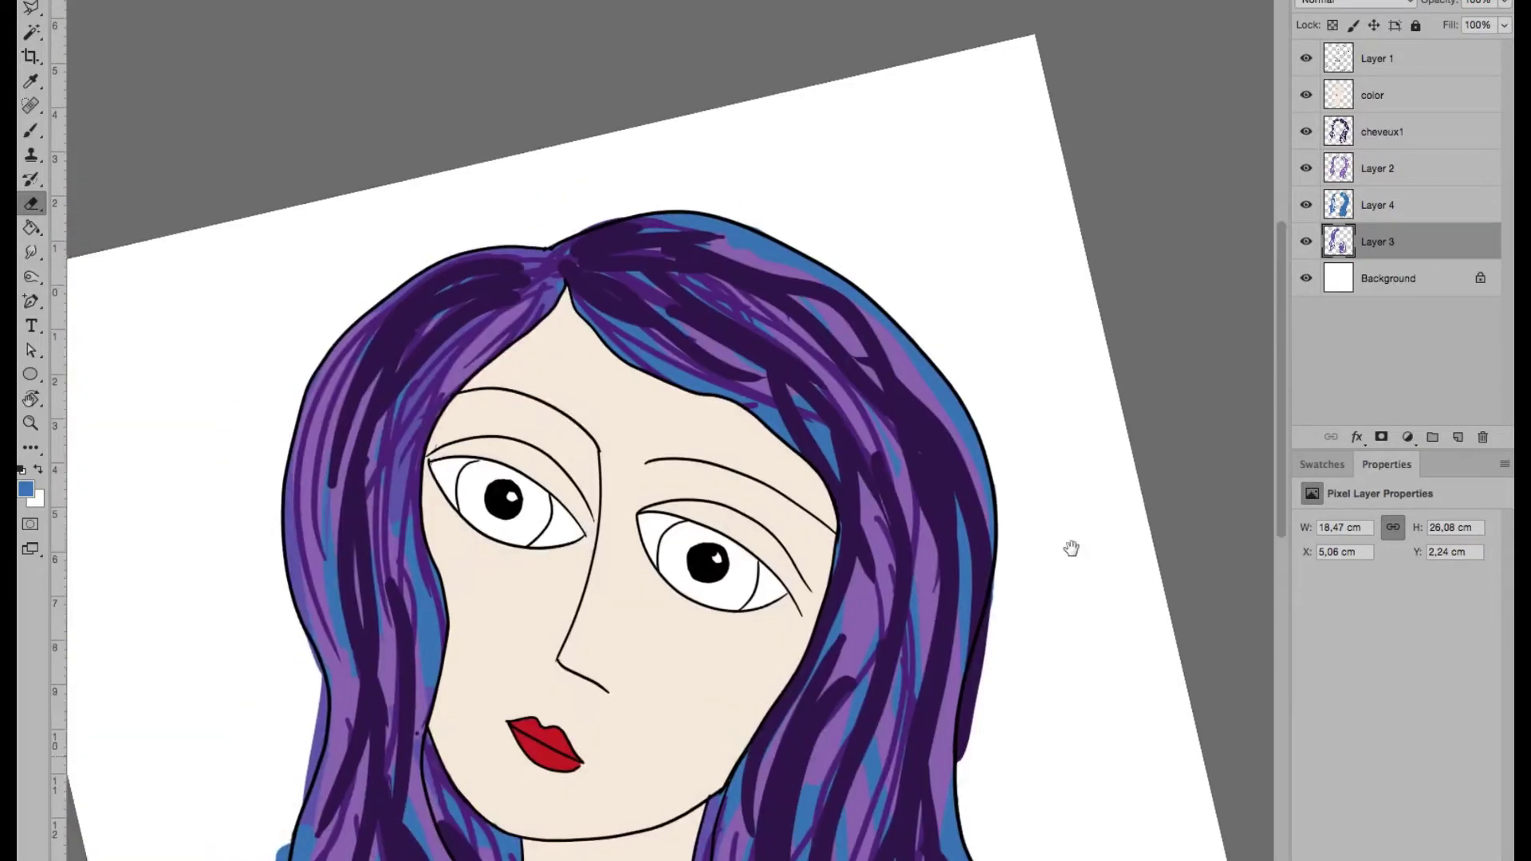
{"action": "mouse_move", "coordinate": [645, 496]}
{"action": "left_mouse_down"}
{"action": "mouse_move", "coordinate": [410, 448]}
{"action": "mouse_move", "coordinate": [392, 565]}
{"action": "left_mouse_up"}
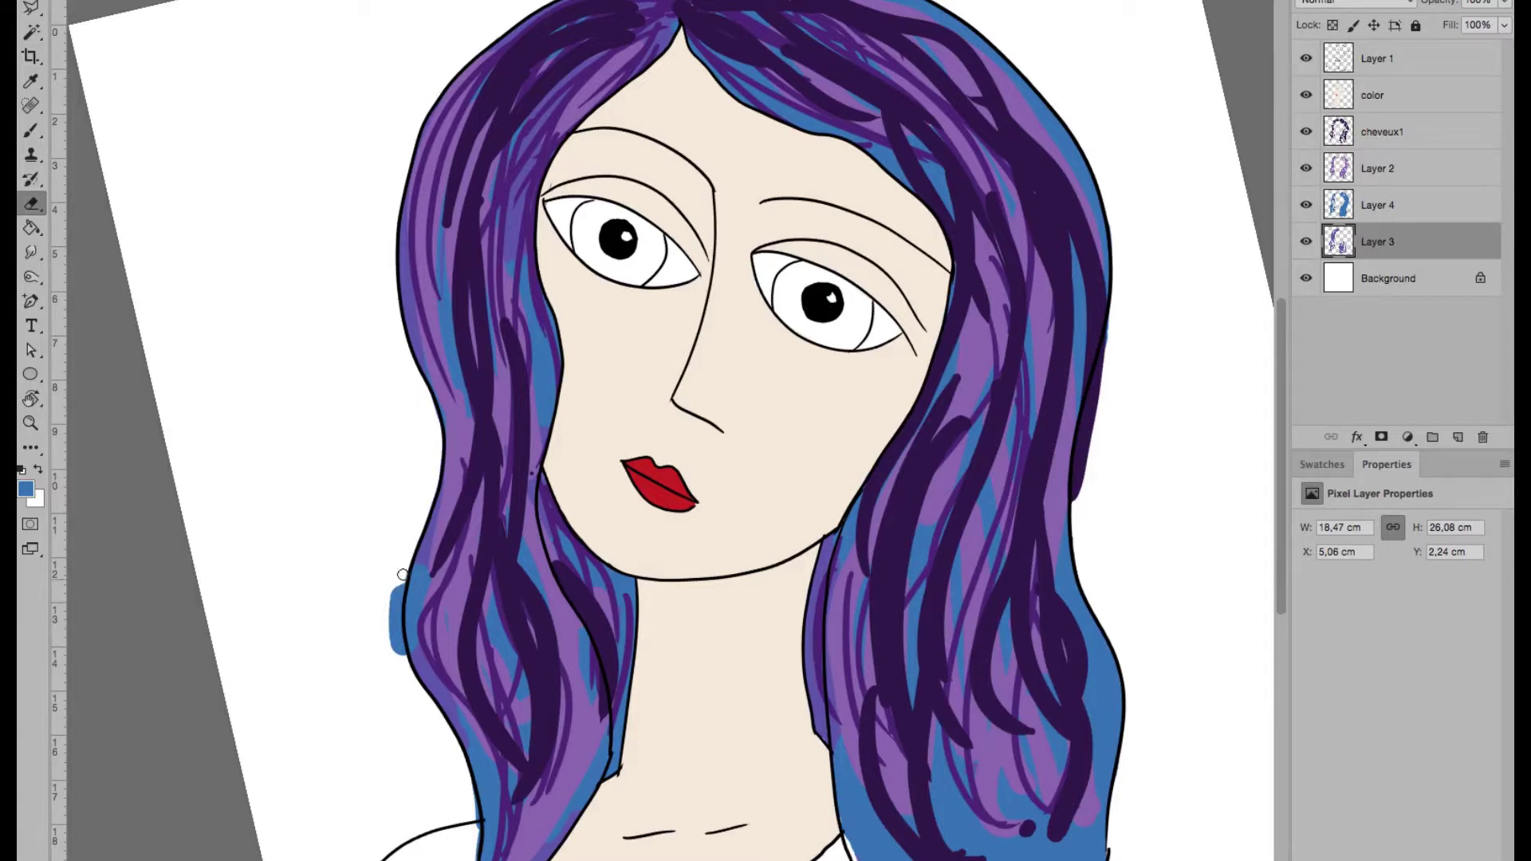
{"action": "scroll", "coordinate": [461, 716], "scroll_direction": "down", "scroll_amount": 5}
- Erase stray blue along the left and right hair edges on Layer 4 and cheveux1
{"action": "left_click", "coordinate": [1320, 204]}
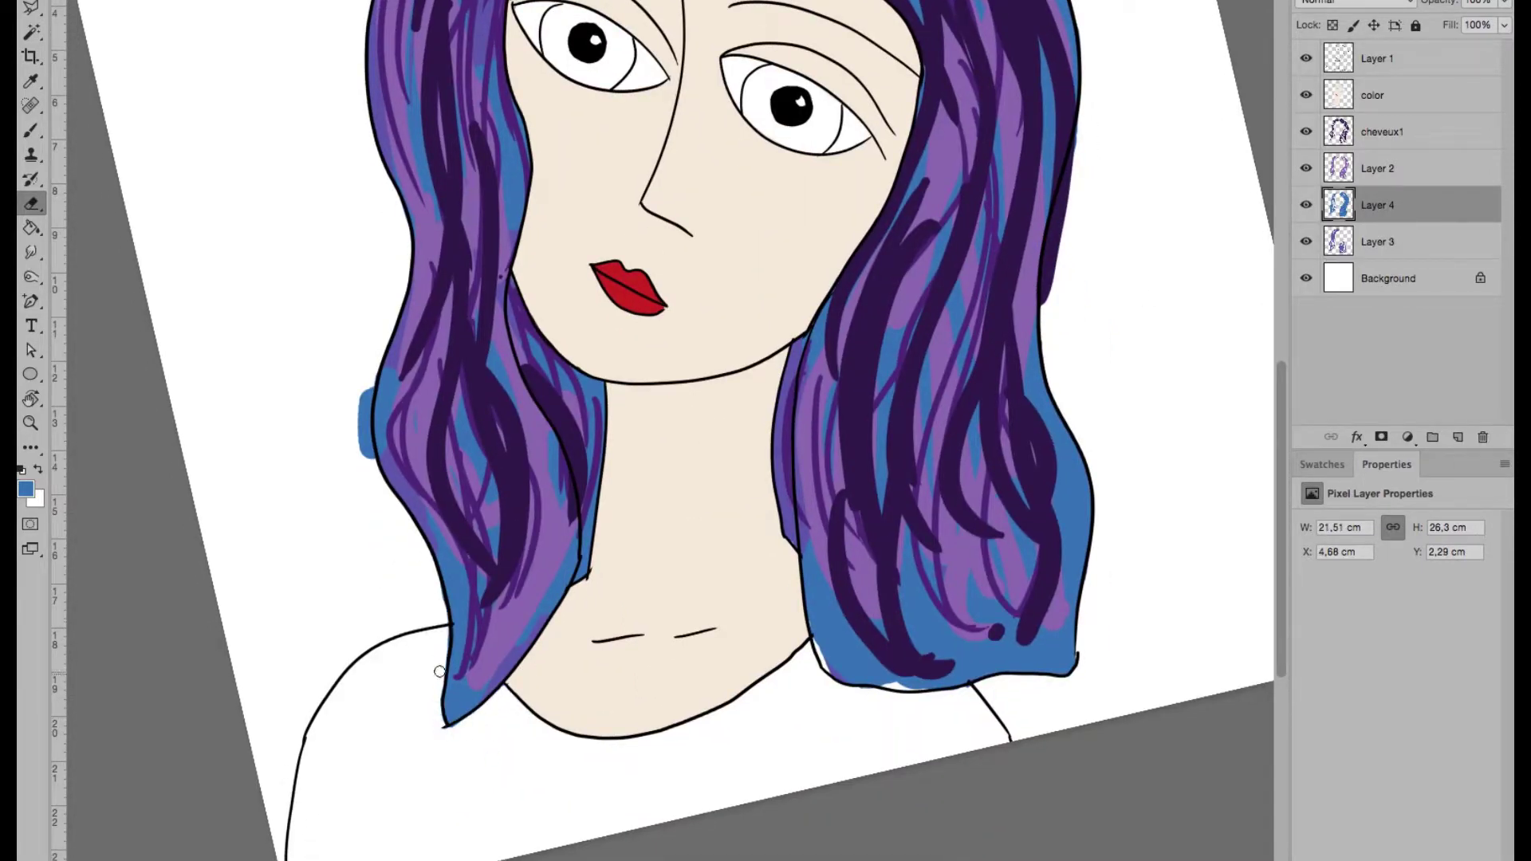
{"action": "left_click_drag", "start_coordinate": [363, 451], "coordinate": [366, 393]}
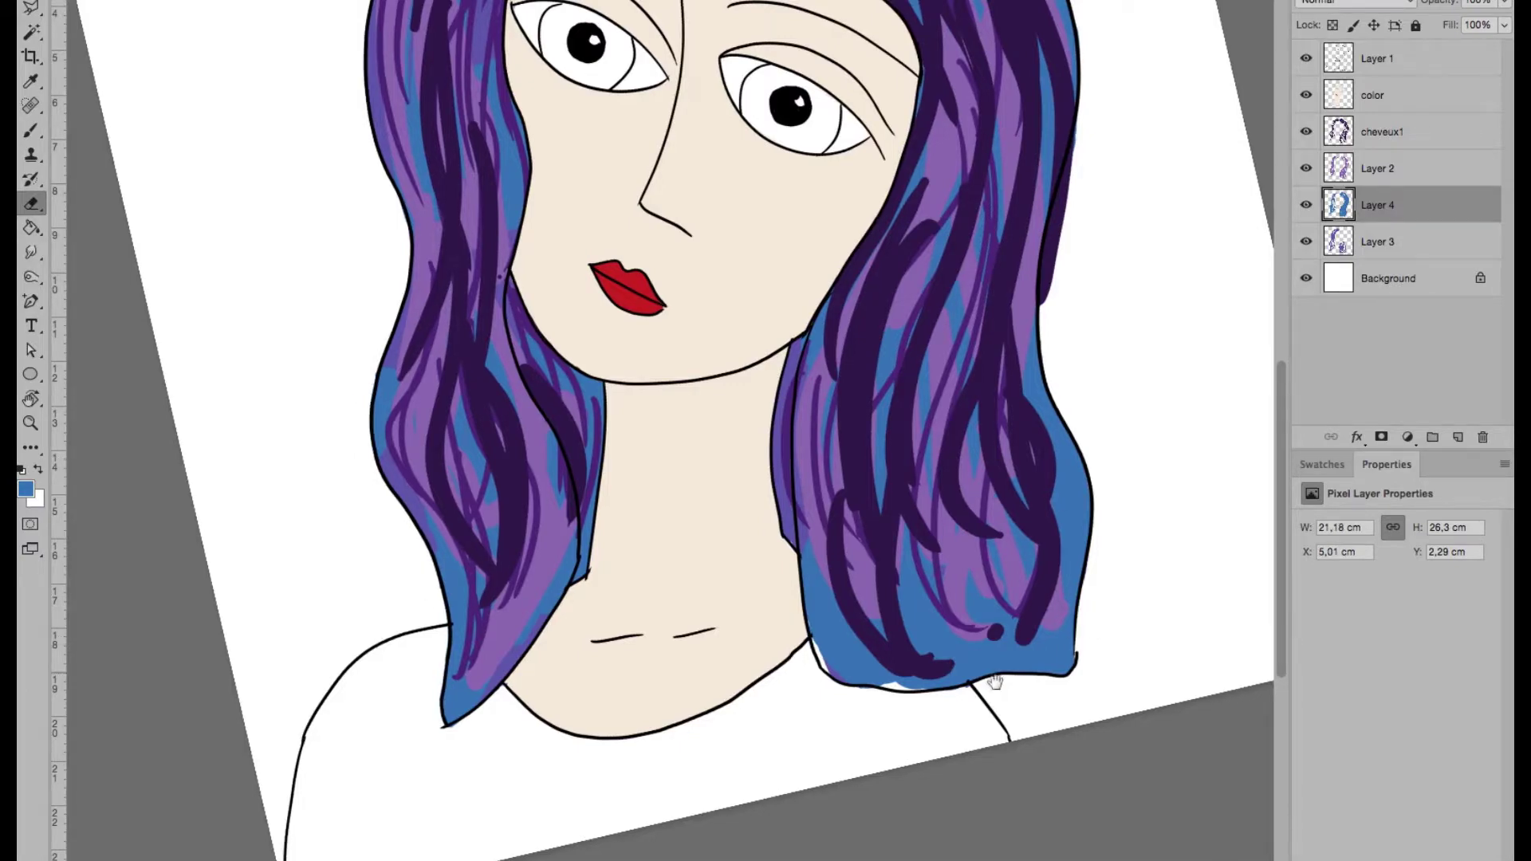
{"action": "scroll", "coordinate": [692, 771], "scroll_direction": "up", "scroll_amount": 2}
{"action": "scroll", "coordinate": [692, 771], "scroll_direction": "right", "scroll_amount": 4}
{"action": "scroll", "coordinate": [958, 643], "scroll_direction": "up", "scroll_amount": 3}
{"action": "left_click", "coordinate": [1387, 131]}
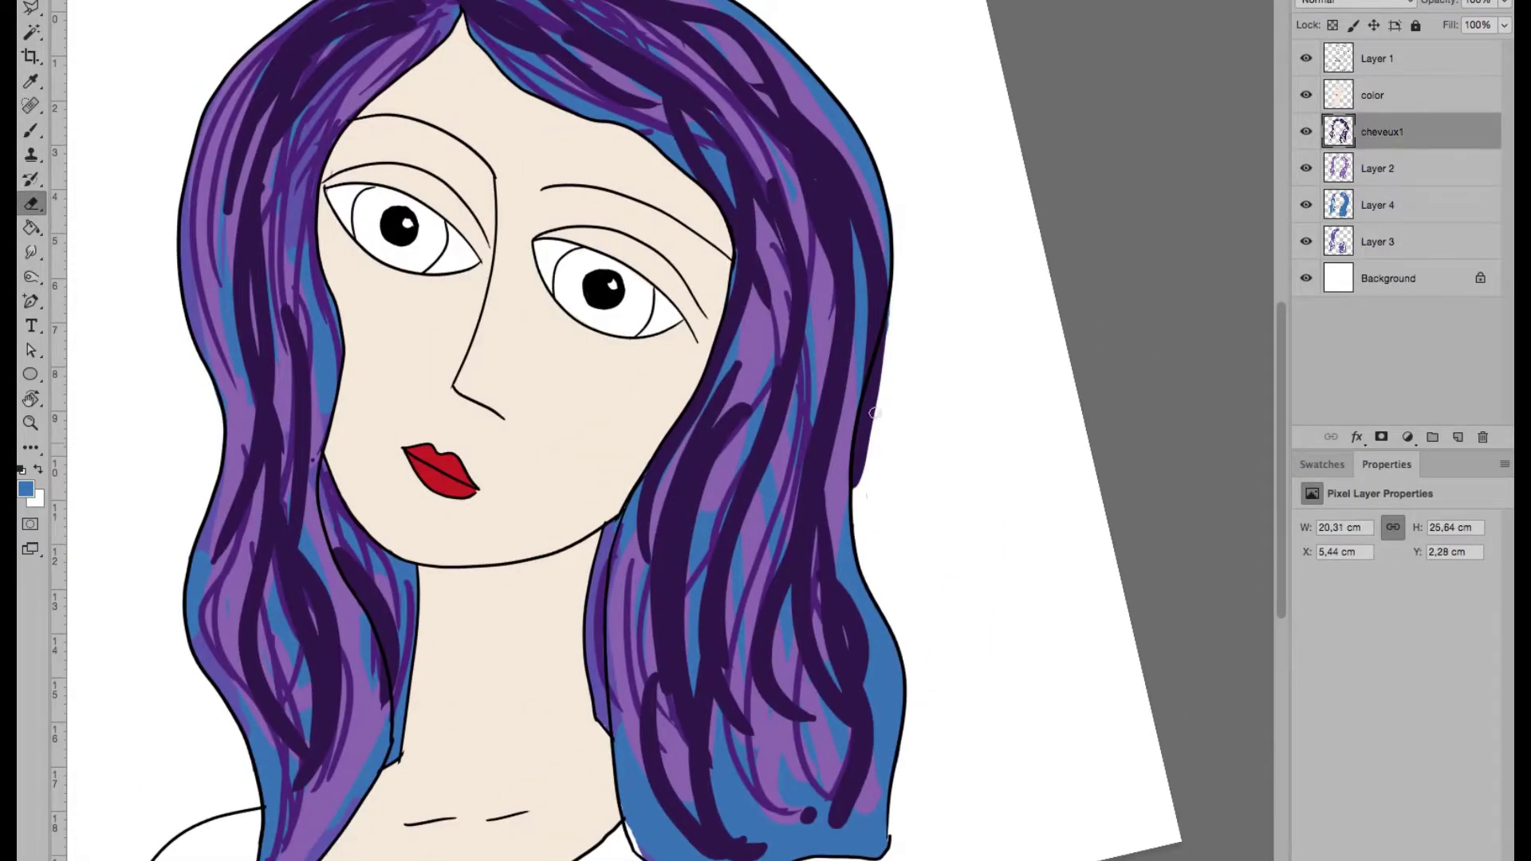
{"action": "left_click_drag", "start_coordinate": [869, 479], "coordinate": [874, 389]}
{"action": "key", "text": "alt+bracketleft"}
{"action": "key", "text": "alt+bracketleft"}
{"action": "left_click_drag", "start_coordinate": [885, 321], "coordinate": [862, 498]}
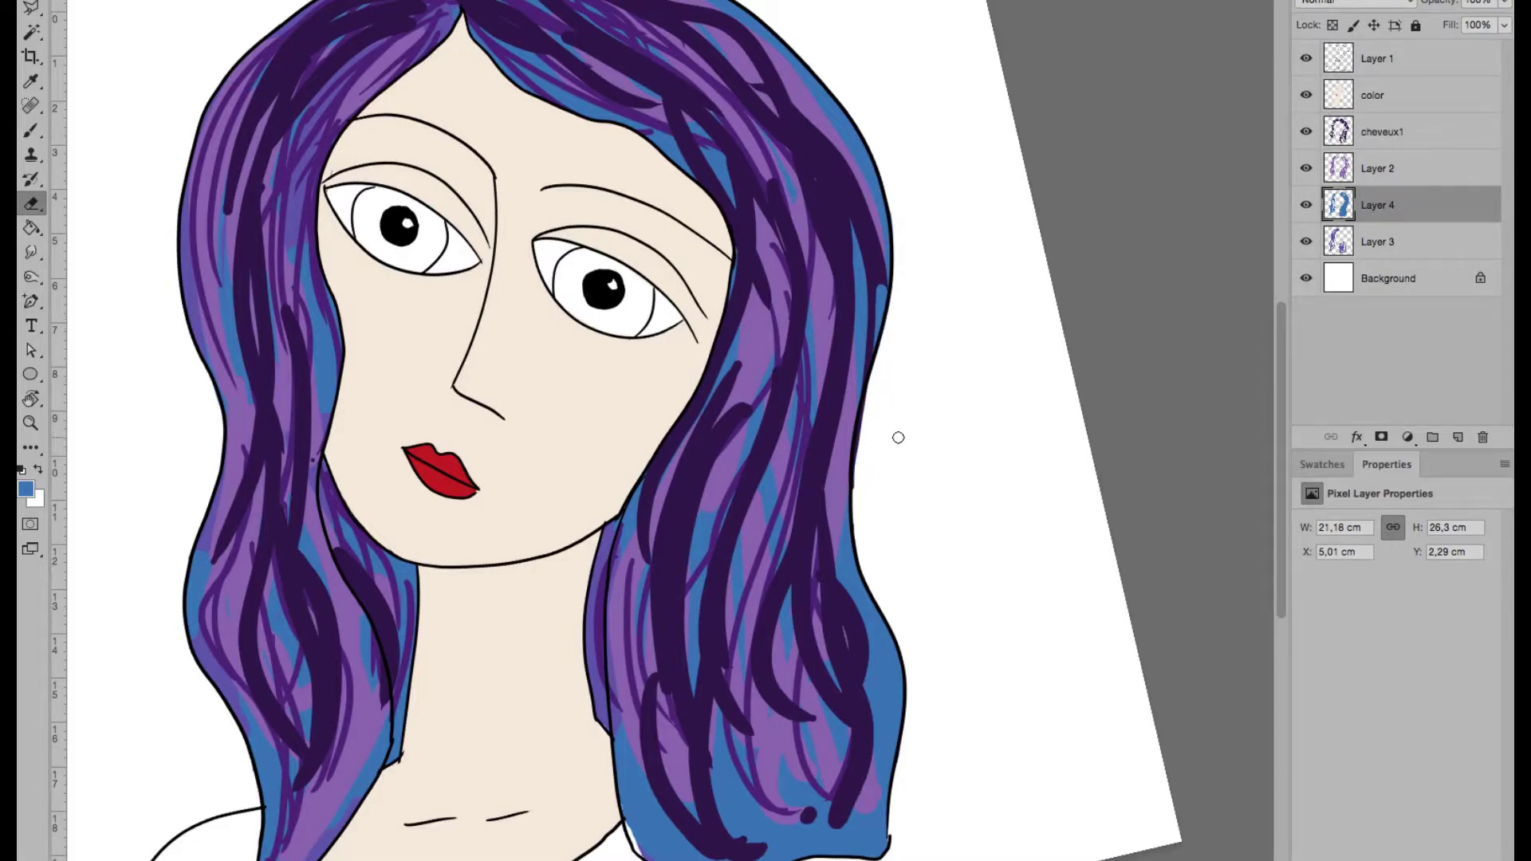
{"action": "key", "text": "alt+bracketleft"}
- Zoom out to the whole portrait and reset the canvas rotation to upright
{"action": "key", "text": "ctrl+minus"}
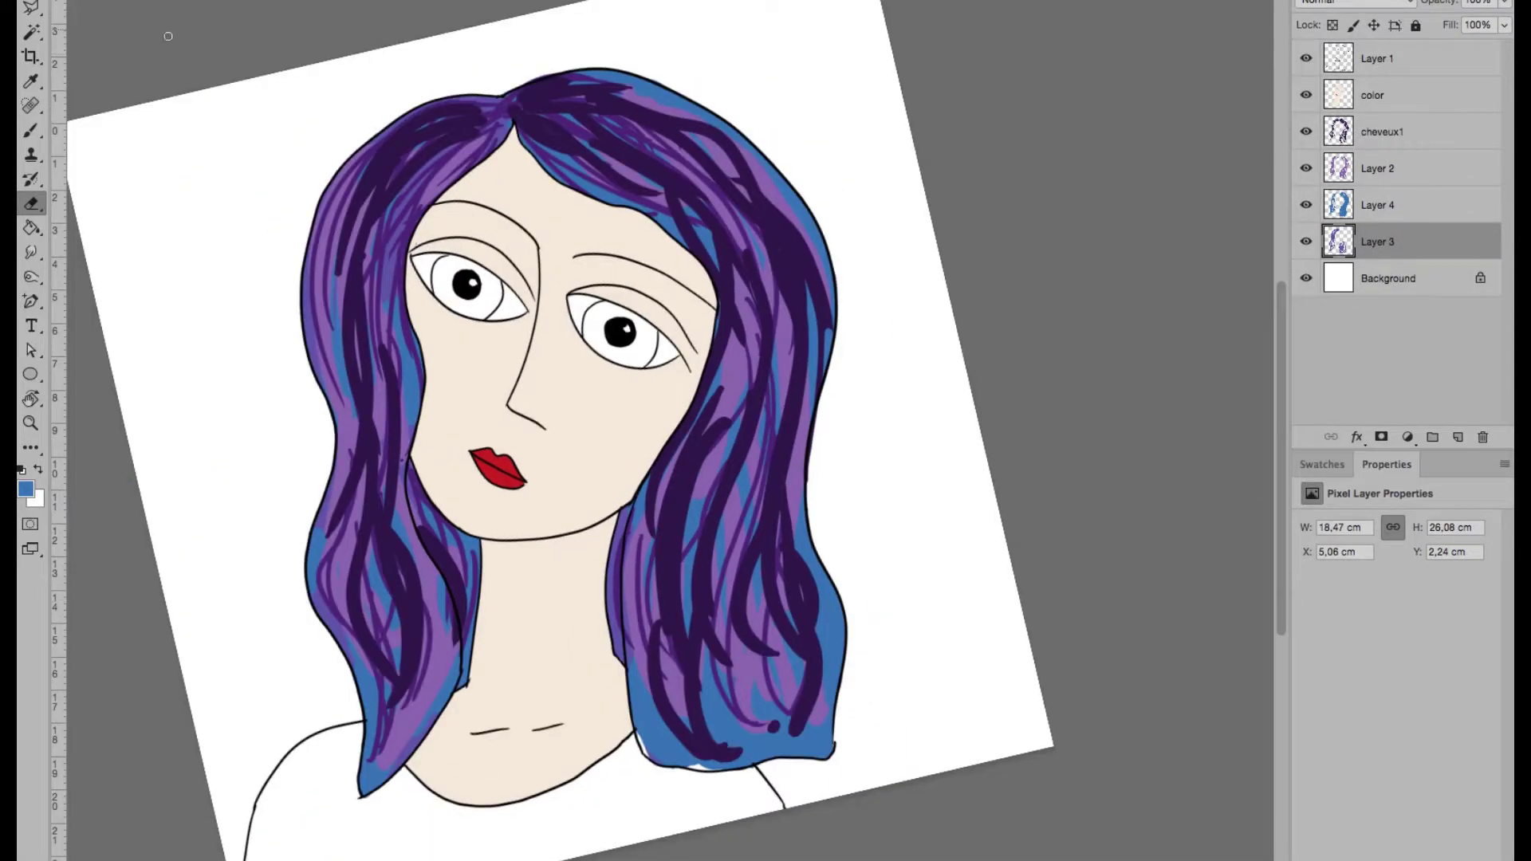
{"action": "key", "text": "b"}
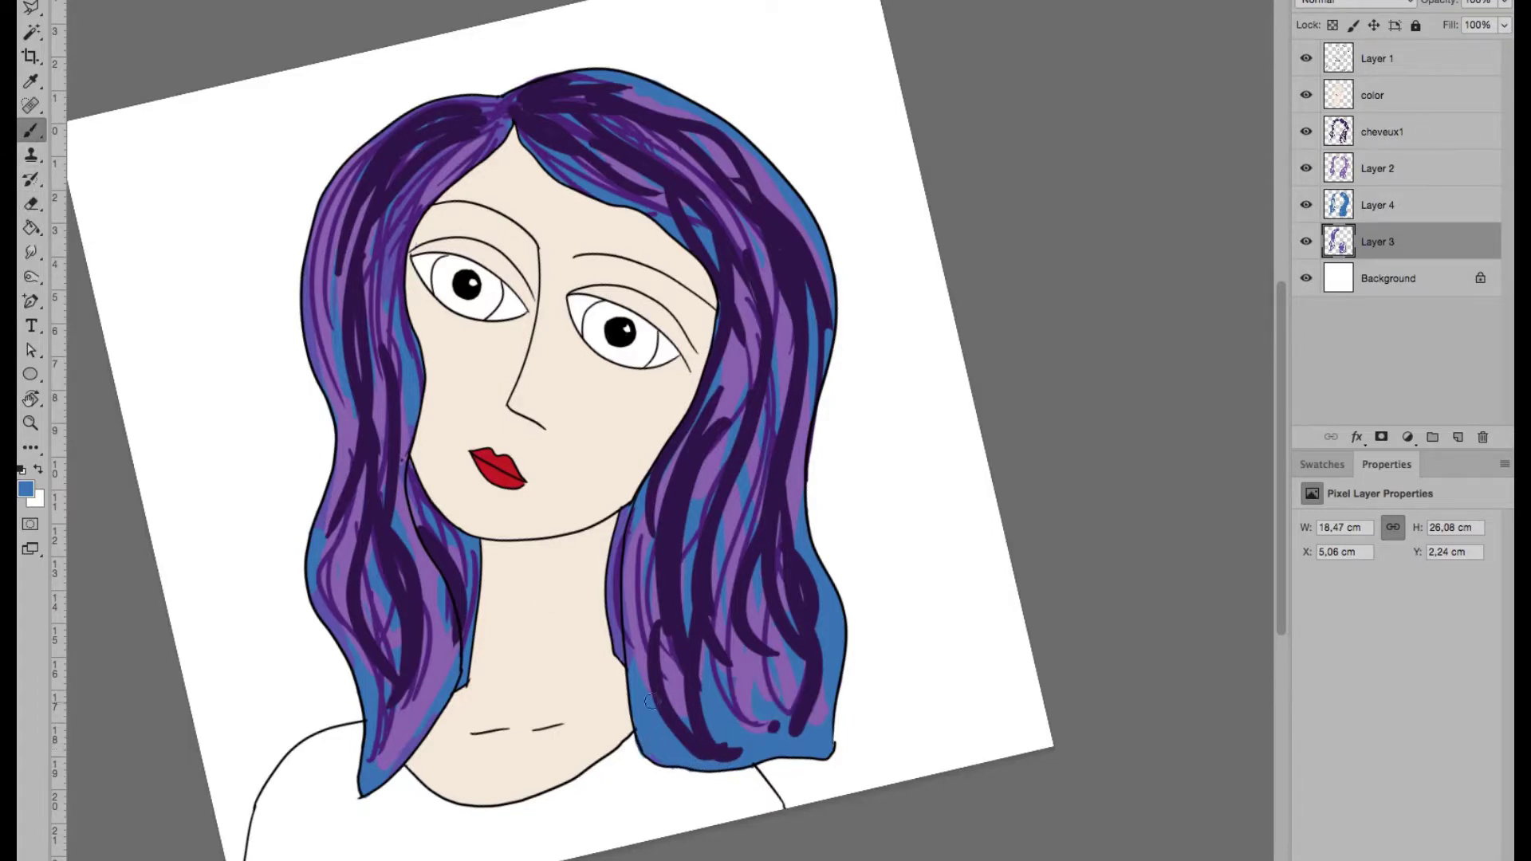
{"action": "key", "text": "e"}
{"action": "key", "text": "r"}
{"action": "key", "text": "Escape"}
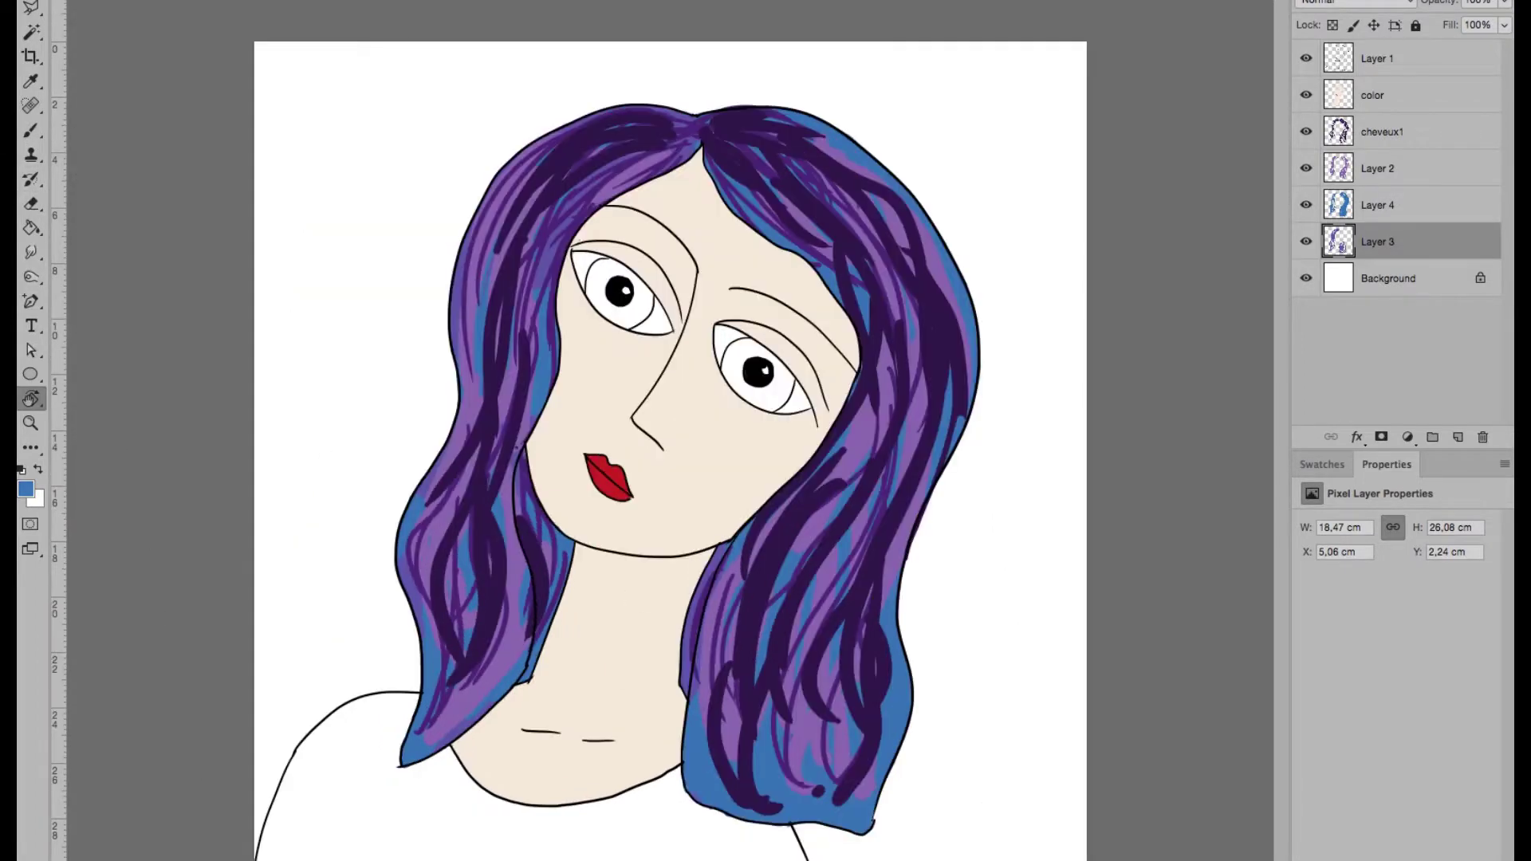
- Group the hair layers into Group 1 and add a new Layer 5 above it
{"action": "left_click", "coordinate": [1419, 141], "text": "shift"}
{"action": "key", "text": "ctrl+g"}
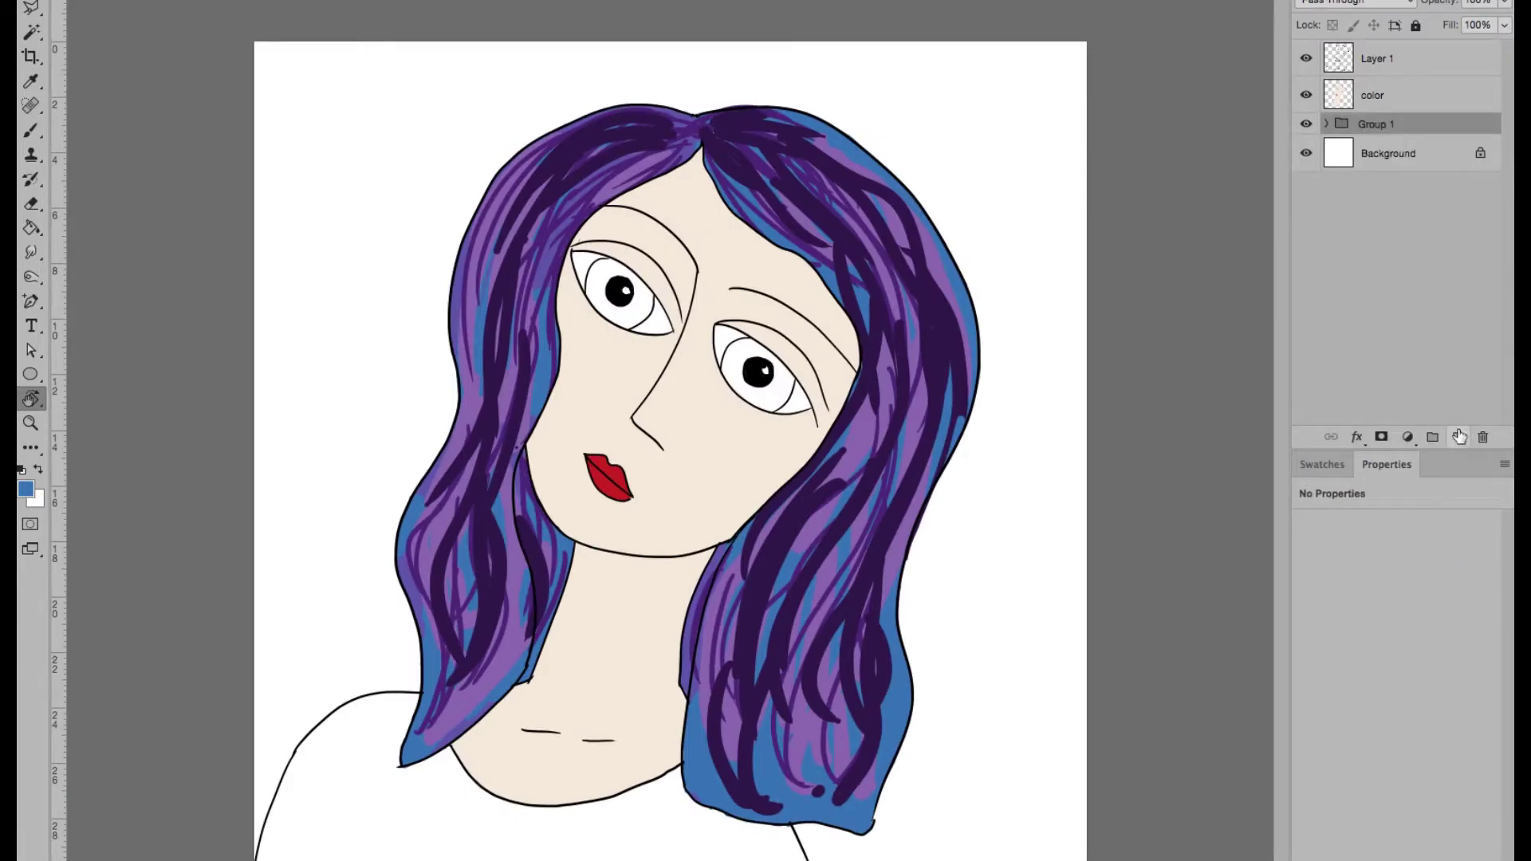
{"action": "key", "text": "ctrl+alt+shift+n"}
{"action": "key", "text": "ctrl+plus"}
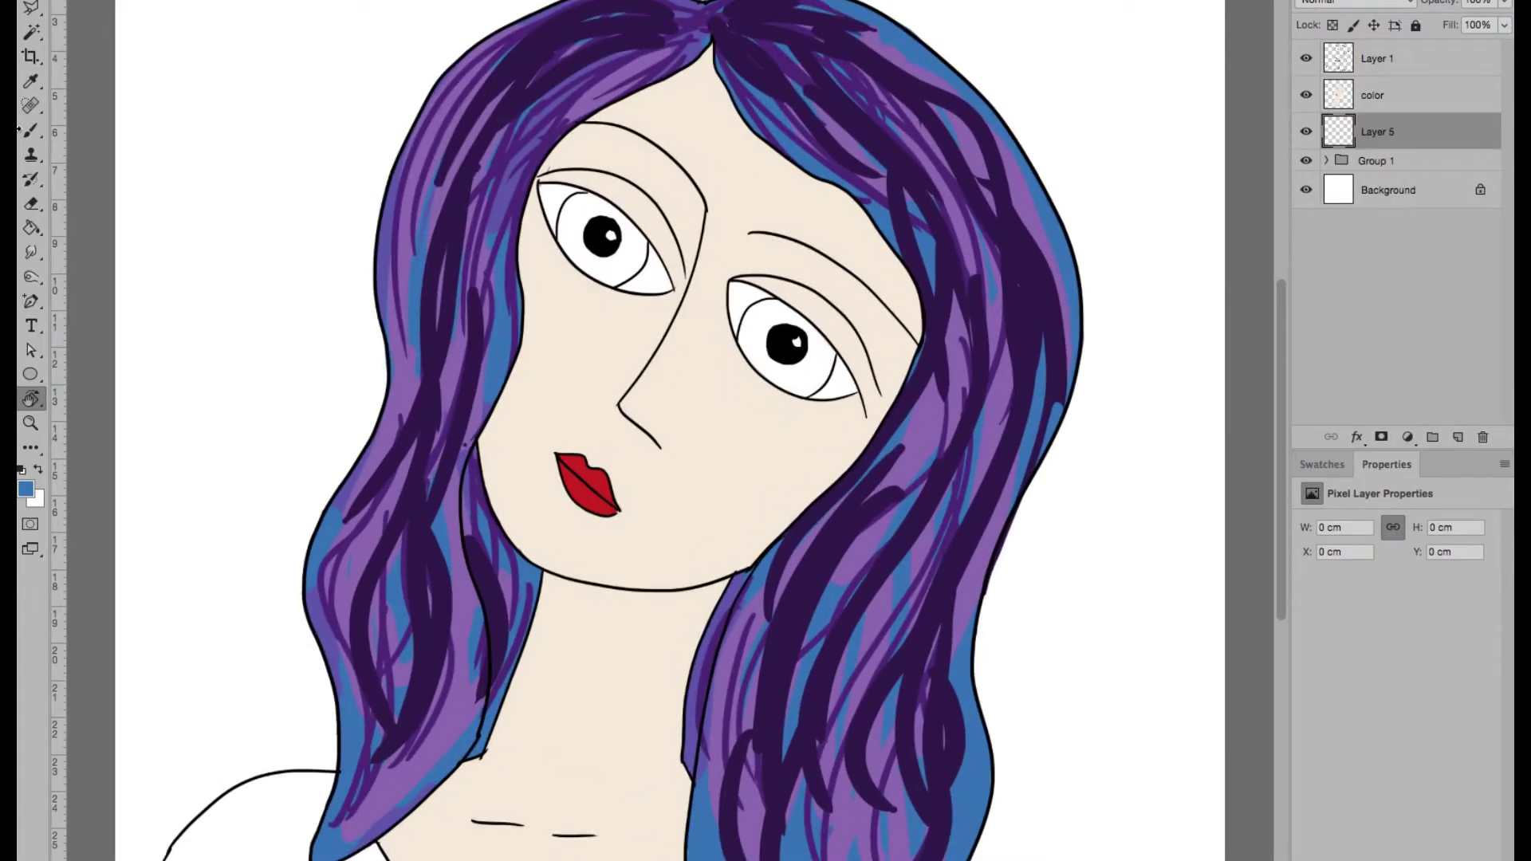
- Try a dark green colour, cancel it, and dab blue onto the left eye
{"action": "key", "text": "i"}
{"action": "left_click", "coordinate": [25, 488]}
{"action": "left_click", "coordinate": [869, 583]}
{"action": "left_click", "coordinate": [753, 574]}
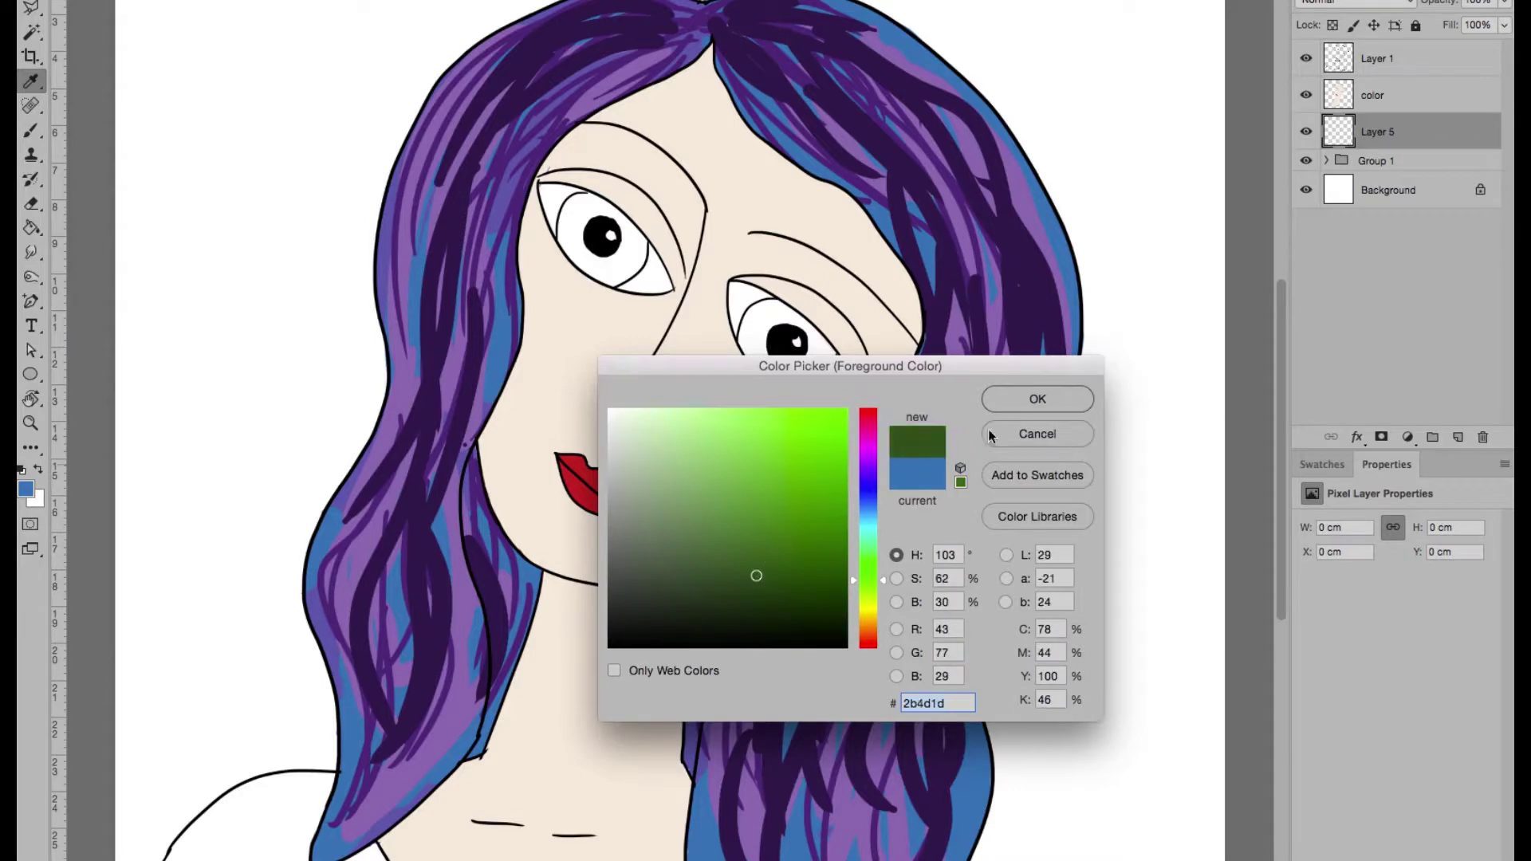
{"action": "key", "text": "Escape"}
{"action": "key", "text": "b"}
{"action": "left_click_drag", "start_coordinate": [591, 214], "coordinate": [578, 203]}
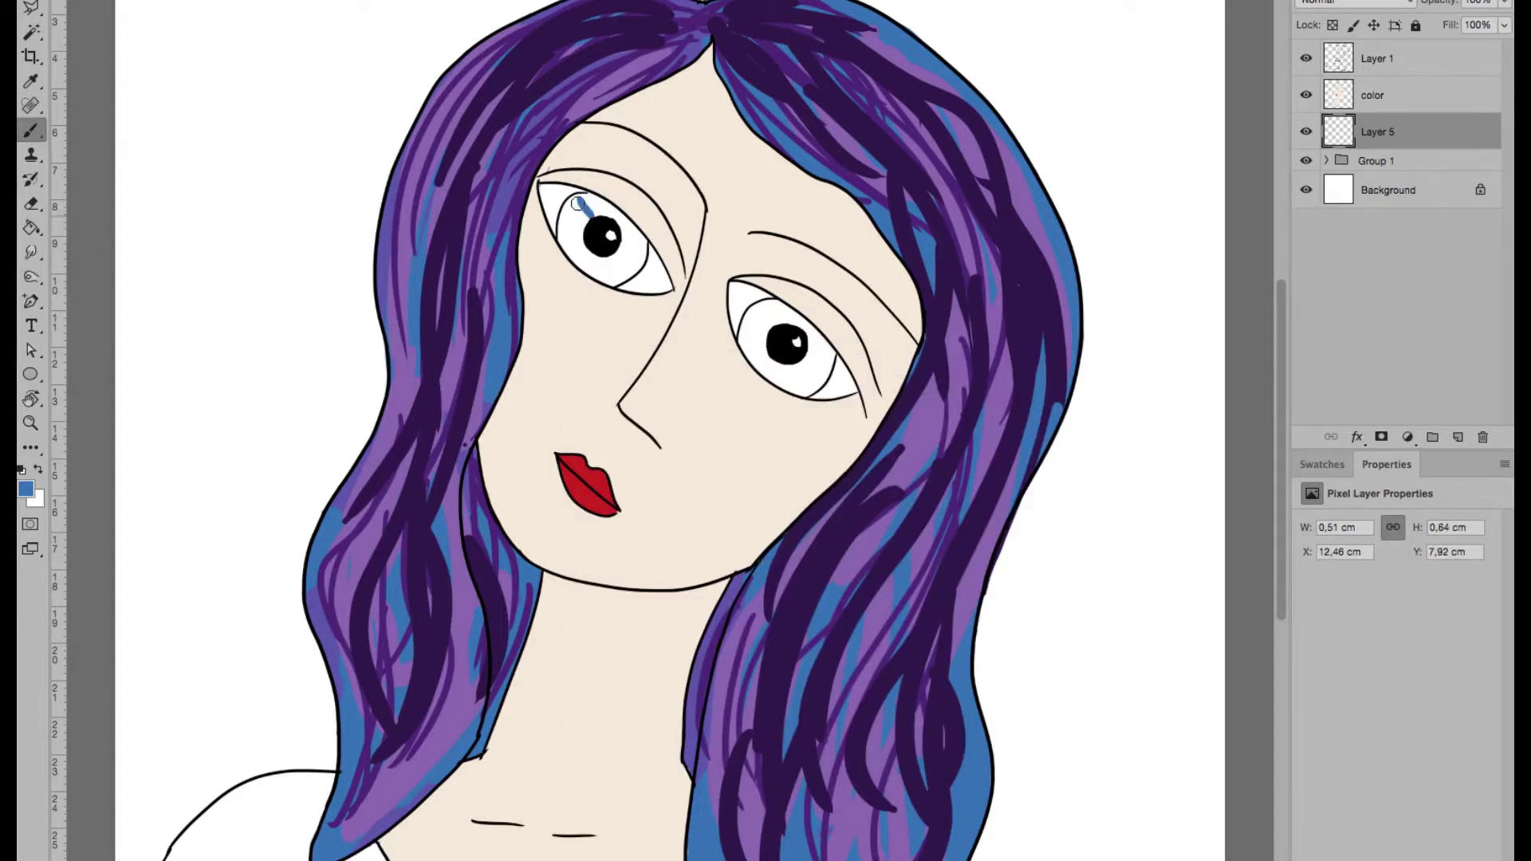
- Undo the blue eye stroke and paint mid-green strokes around both pupils
{"action": "key", "text": "ctrl+z"}
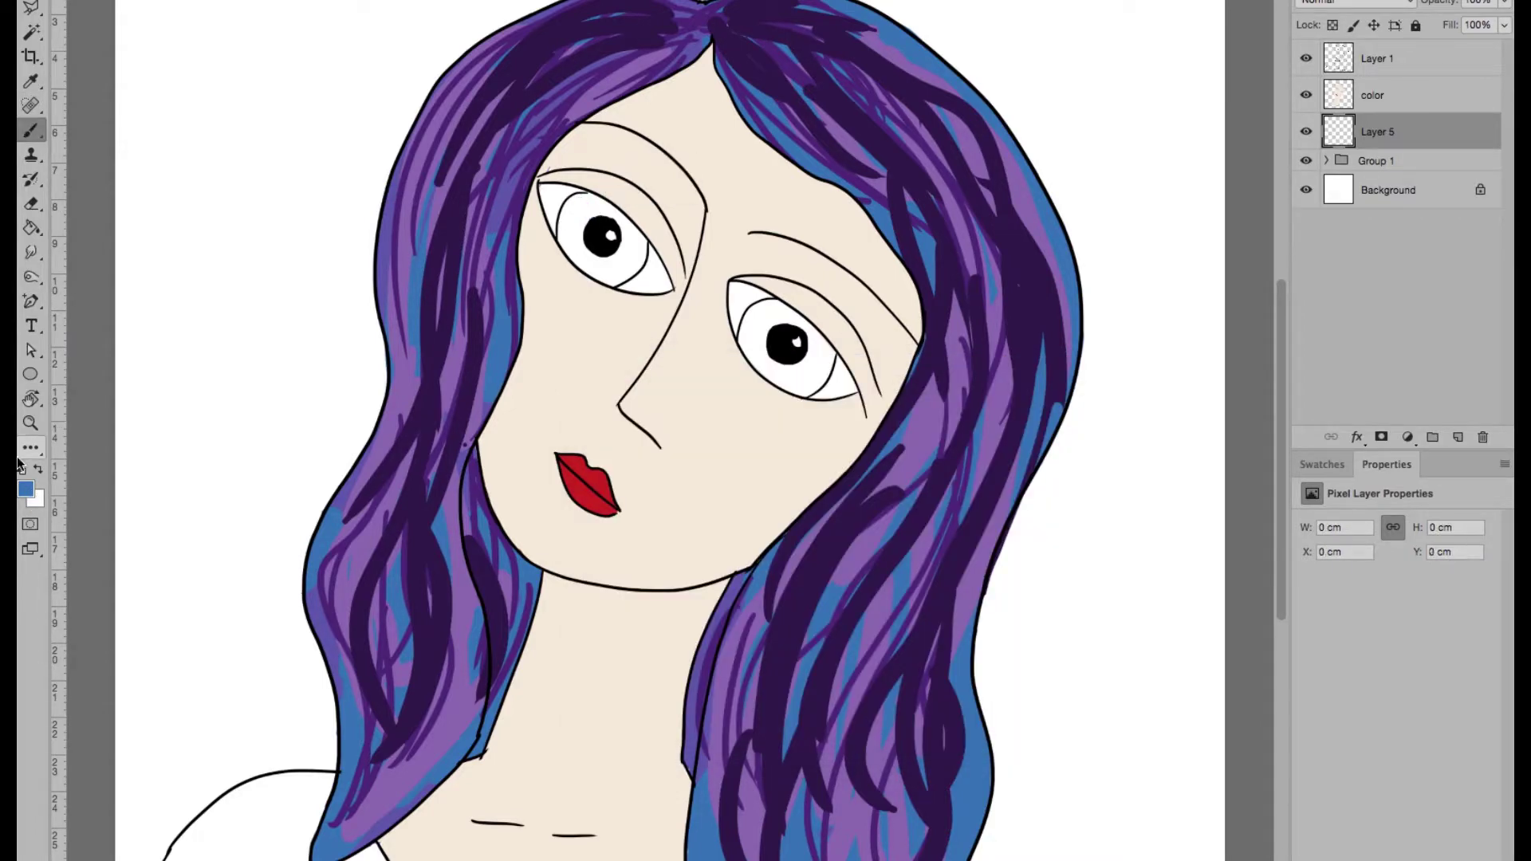
{"action": "left_click", "coordinate": [25, 488]}
{"action": "left_click", "coordinate": [867, 566]}
{"action": "left_click_drag", "start_coordinate": [807, 529], "coordinate": [811, 546]}
{"action": "left_click", "coordinate": [1005, 393]}
{"action": "mouse_move", "coordinate": [583, 209]}
{"action": "left_mouse_down"}
{"action": "mouse_move", "coordinate": [590, 255]}
{"action": "mouse_move", "coordinate": [573, 222]}
{"action": "mouse_move", "coordinate": [606, 199]}
{"action": "mouse_move", "coordinate": [626, 226]}
{"action": "left_mouse_up"}
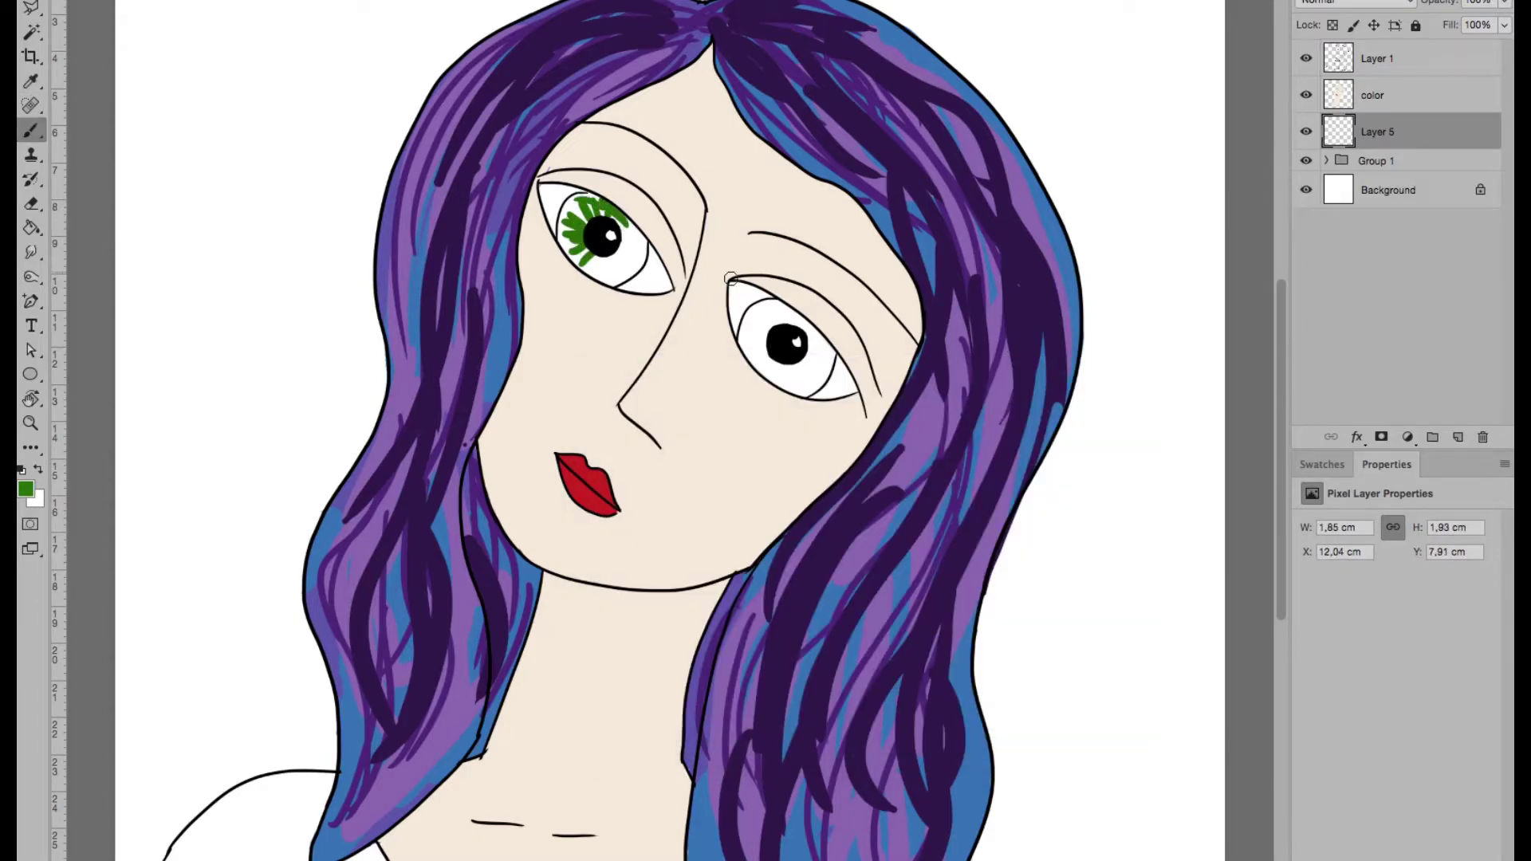
{"action": "mouse_move", "coordinate": [789, 323]}
{"action": "left_mouse_down"}
{"action": "mouse_move", "coordinate": [765, 307]}
{"action": "mouse_move", "coordinate": [770, 343]}
{"action": "mouse_move", "coordinate": [750, 351]}
{"action": "left_mouse_up"}
{"action": "mouse_move", "coordinate": [767, 354]}
{"action": "left_mouse_down"}
{"action": "mouse_move", "coordinate": [781, 375]}
{"action": "mouse_move", "coordinate": [800, 326]}
{"action": "left_mouse_up"}
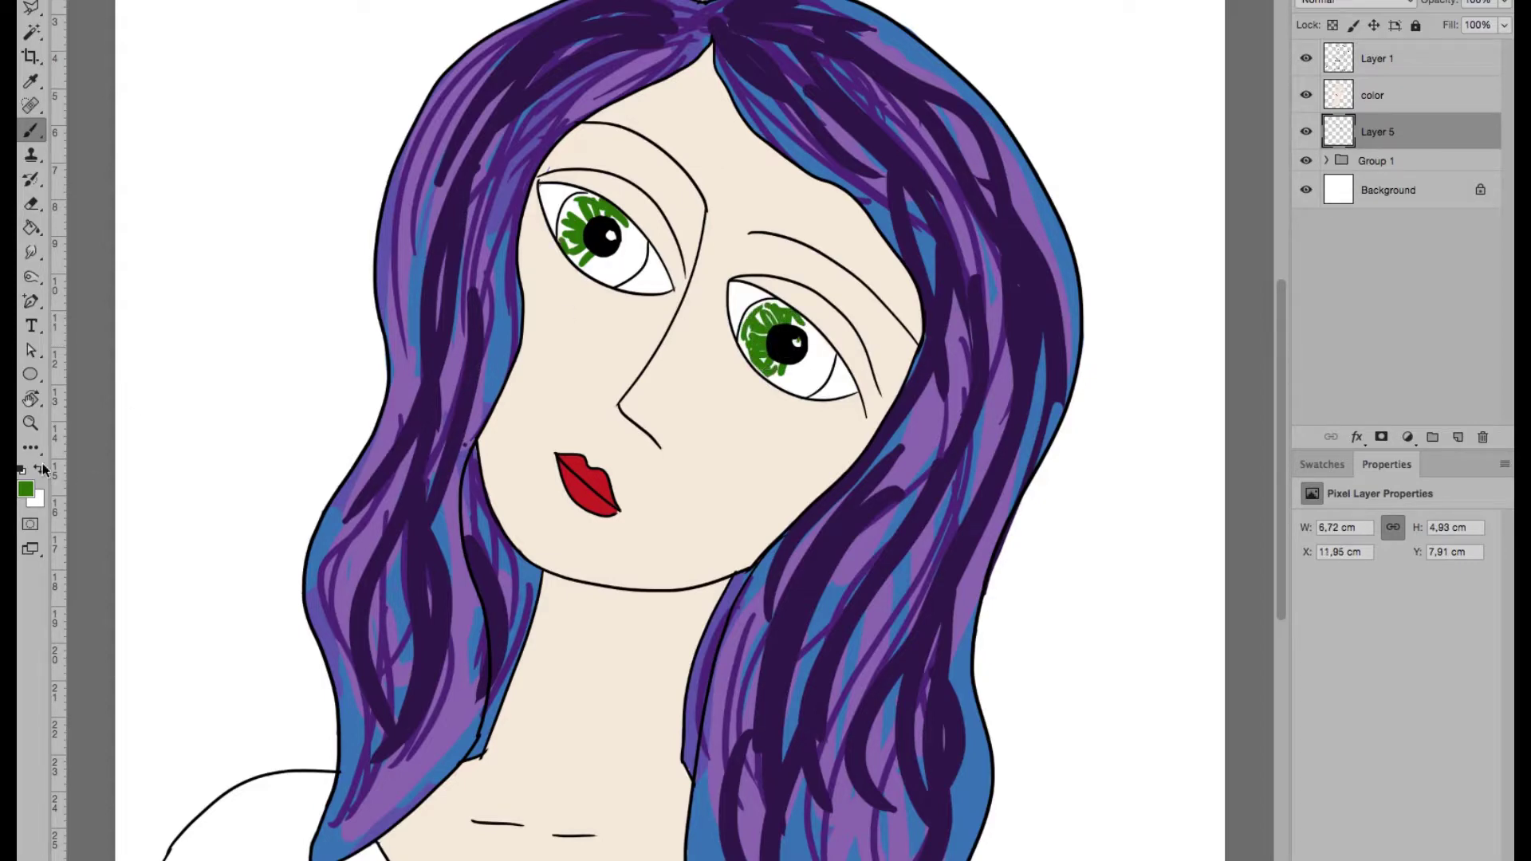
- Add duller green strokes around the left pupil
{"action": "left_click", "coordinate": [26, 488]}
{"action": "left_click", "coordinate": [763, 536]}
{"action": "left_click_drag", "start_coordinate": [768, 554], "coordinate": [732, 526]}
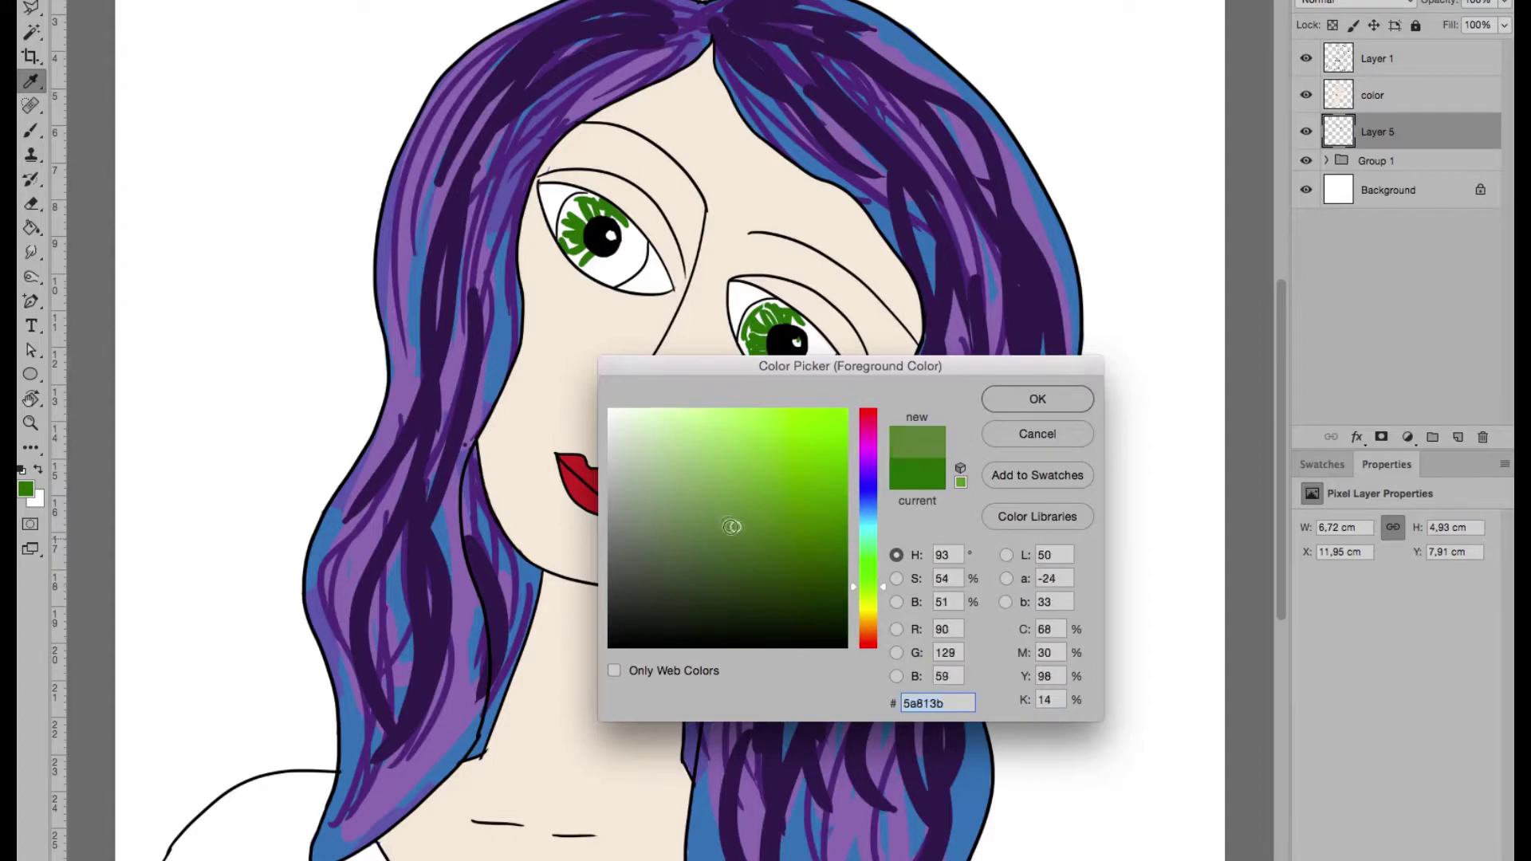
{"action": "left_click", "coordinate": [1037, 399]}
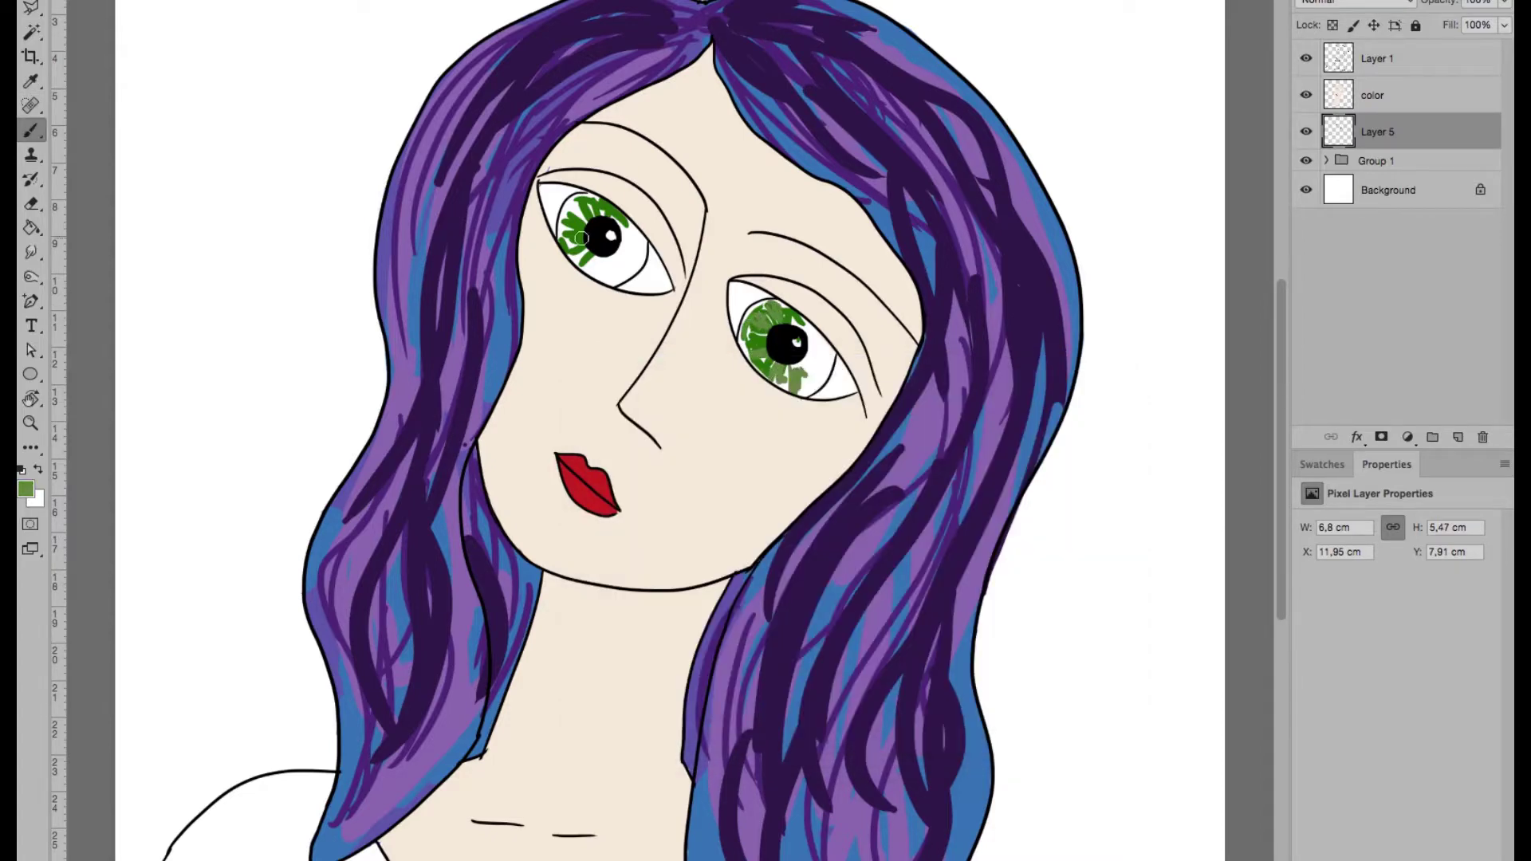
{"action": "mouse_move", "coordinate": [589, 222]}
{"action": "left_mouse_down"}
{"action": "mouse_move", "coordinate": [576, 199]}
{"action": "mouse_move", "coordinate": [563, 231]}
{"action": "left_mouse_up"}
{"action": "mouse_move", "coordinate": [586, 251]}
{"action": "left_mouse_down"}
{"action": "mouse_move", "coordinate": [578, 267]}
{"action": "mouse_move", "coordinate": [614, 271]}
{"action": "left_mouse_up"}
- Add pale green flecks to the right iris
{"action": "left_click", "coordinate": [26, 488]}
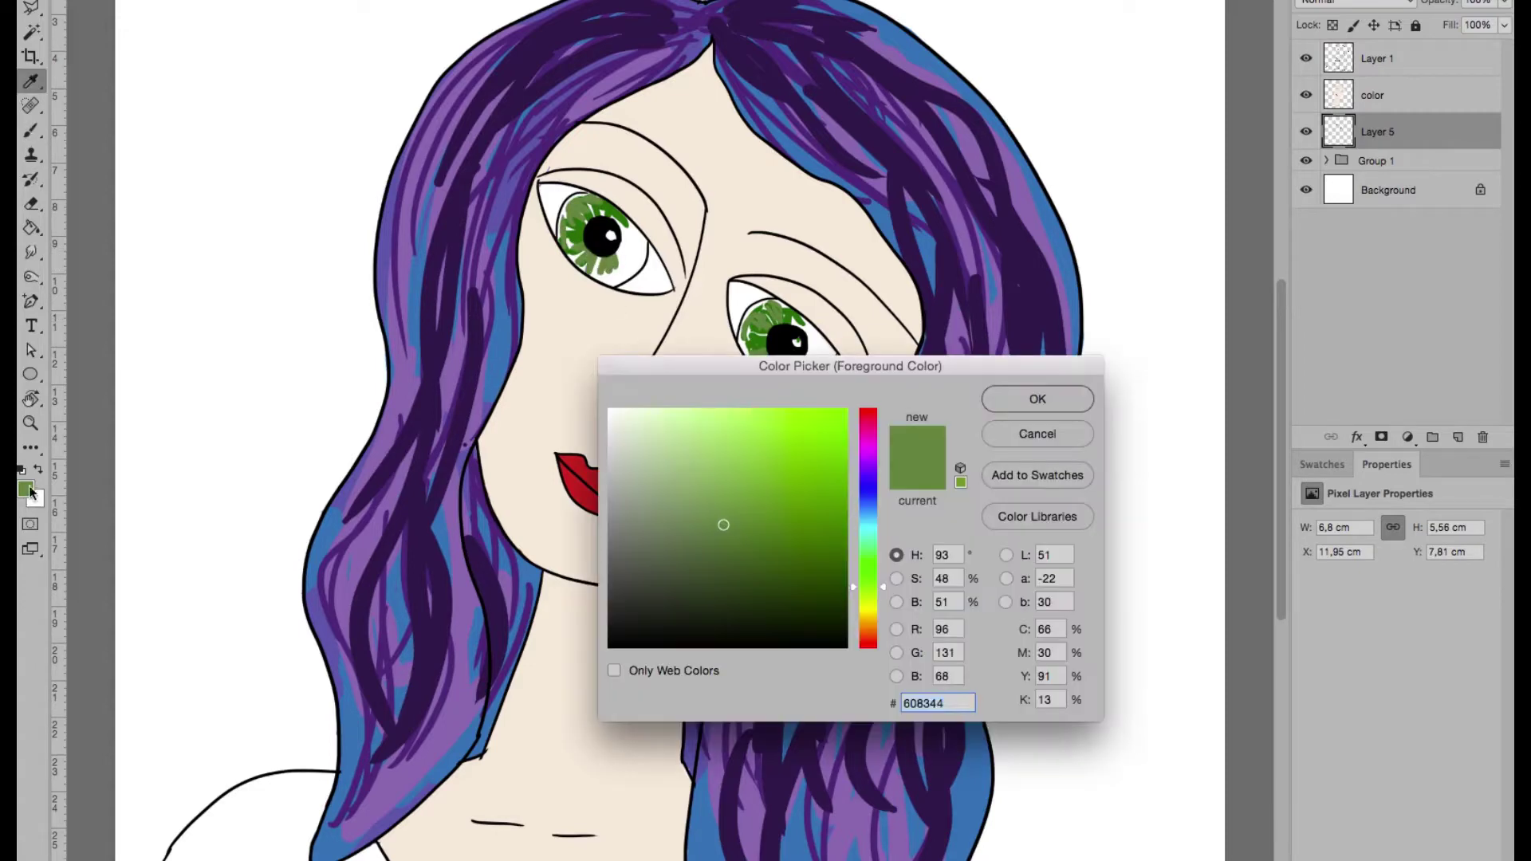
{"action": "left_click", "coordinate": [680, 467]}
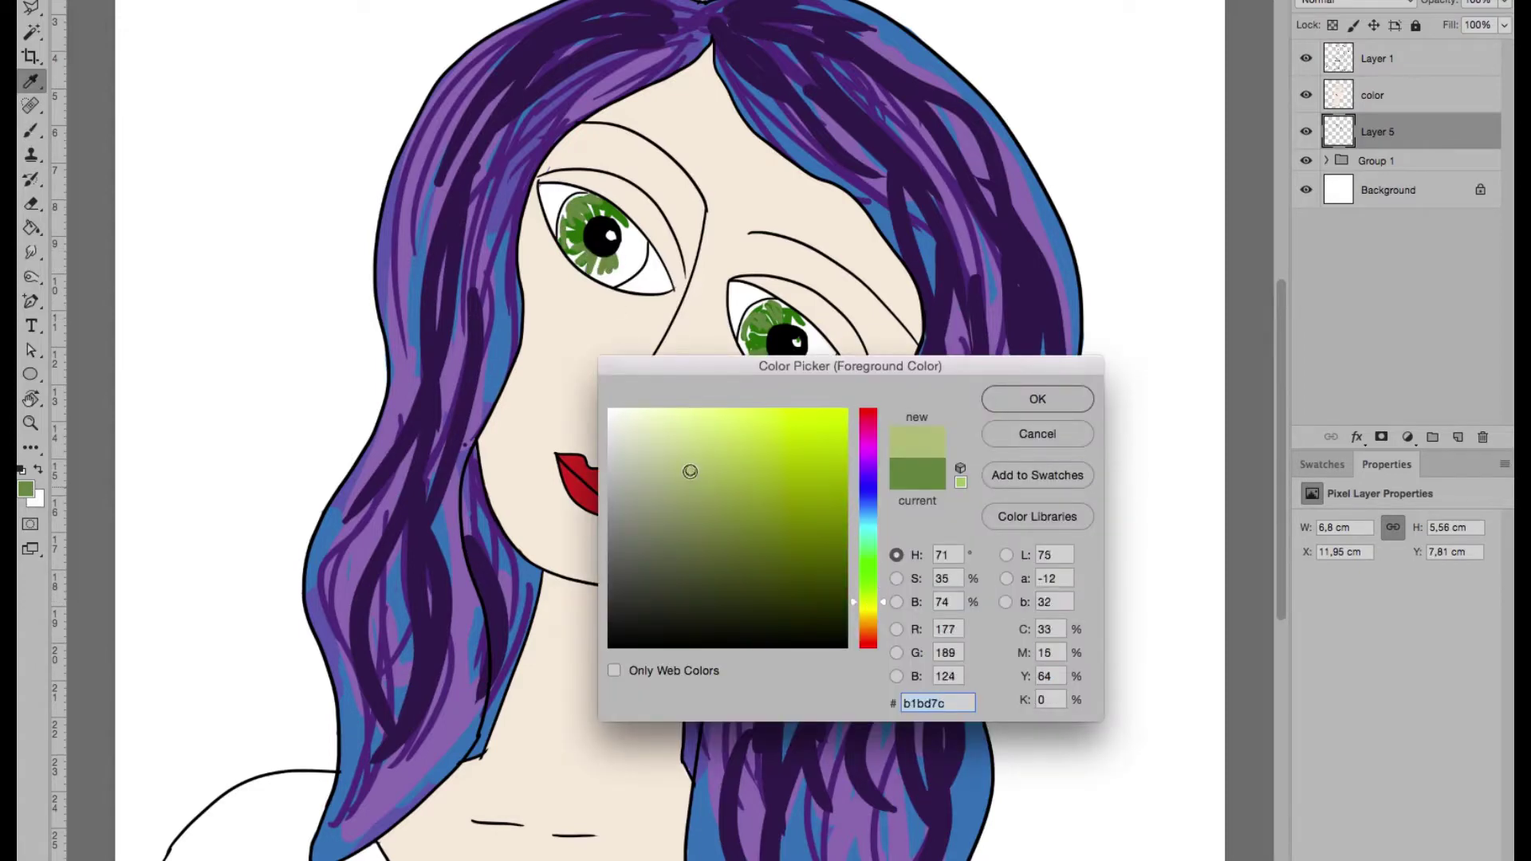
{"action": "key", "text": "Return"}
{"action": "left_click_drag", "start_coordinate": [801, 377], "coordinate": [807, 386]}
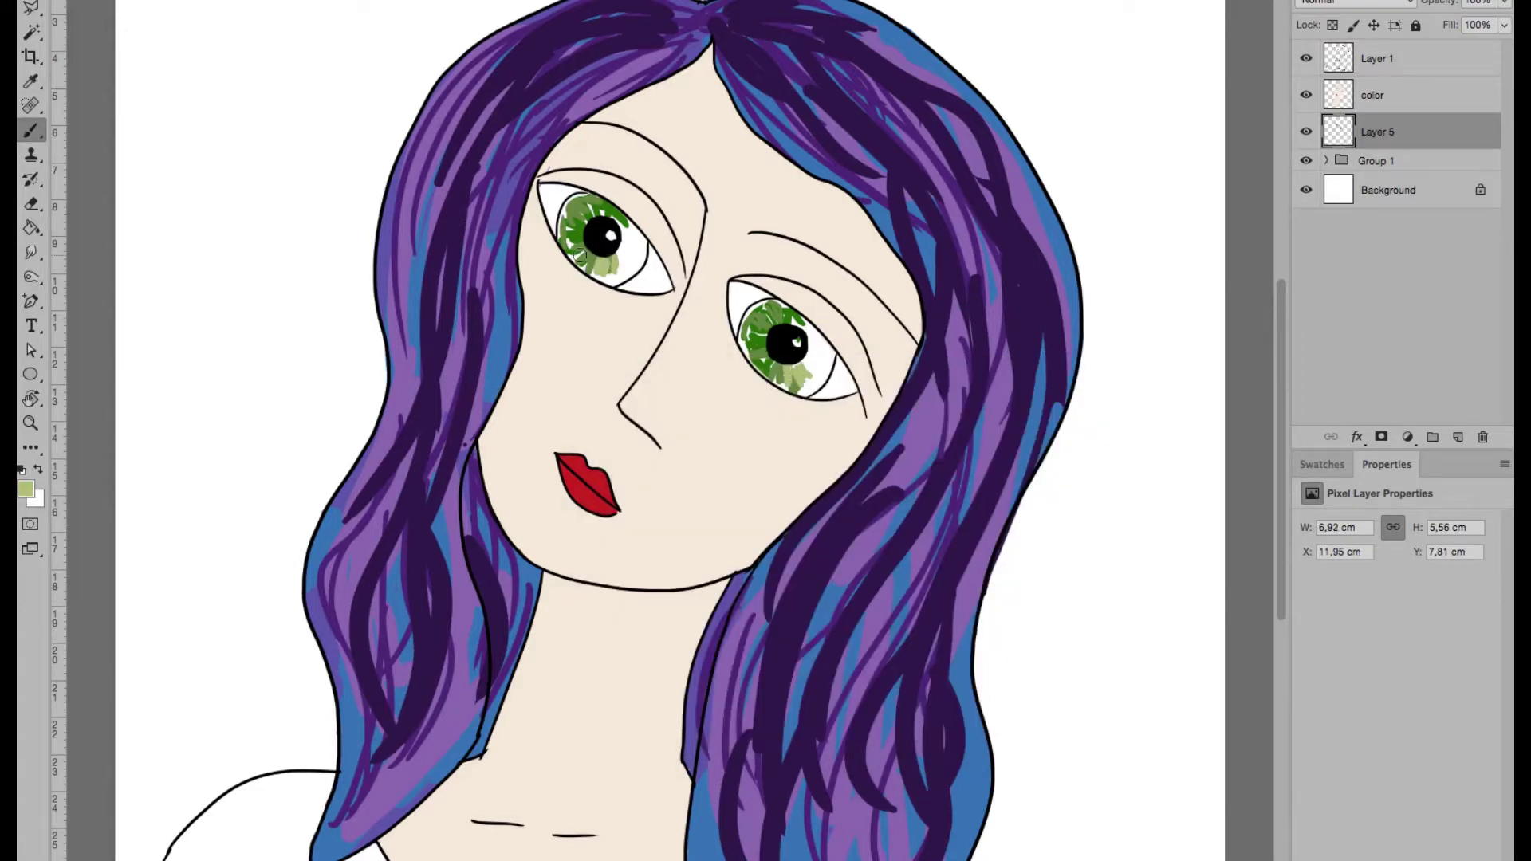
- Paint bright yellow strokes on the right iris and near the left pupil
{"action": "left_click", "coordinate": [26, 488]}
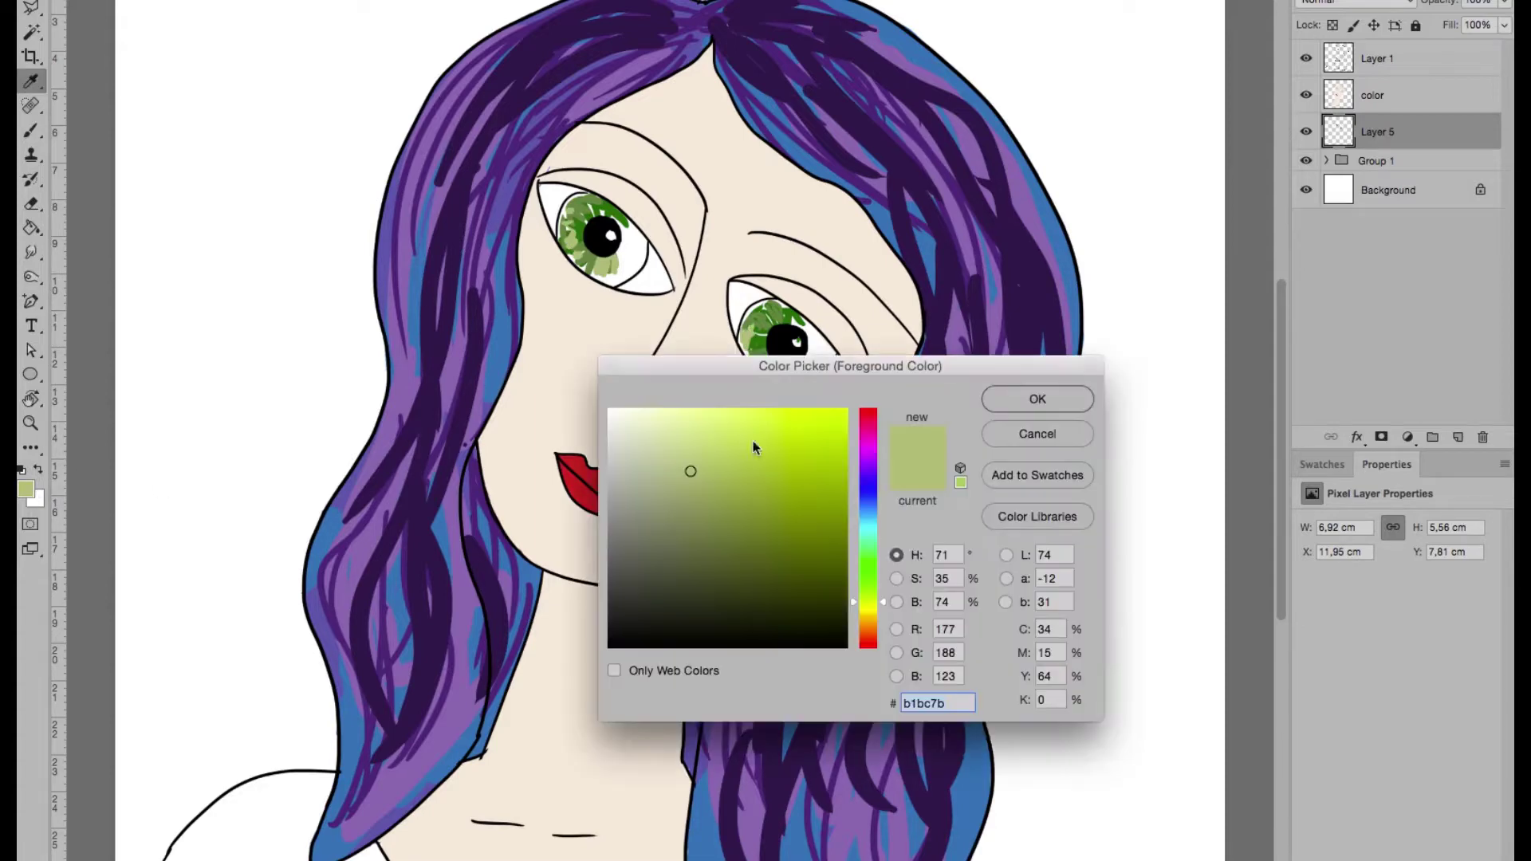
{"action": "left_click", "coordinate": [867, 614]}
{"action": "left_click", "coordinate": [742, 421]}
{"action": "key", "text": "Return"}
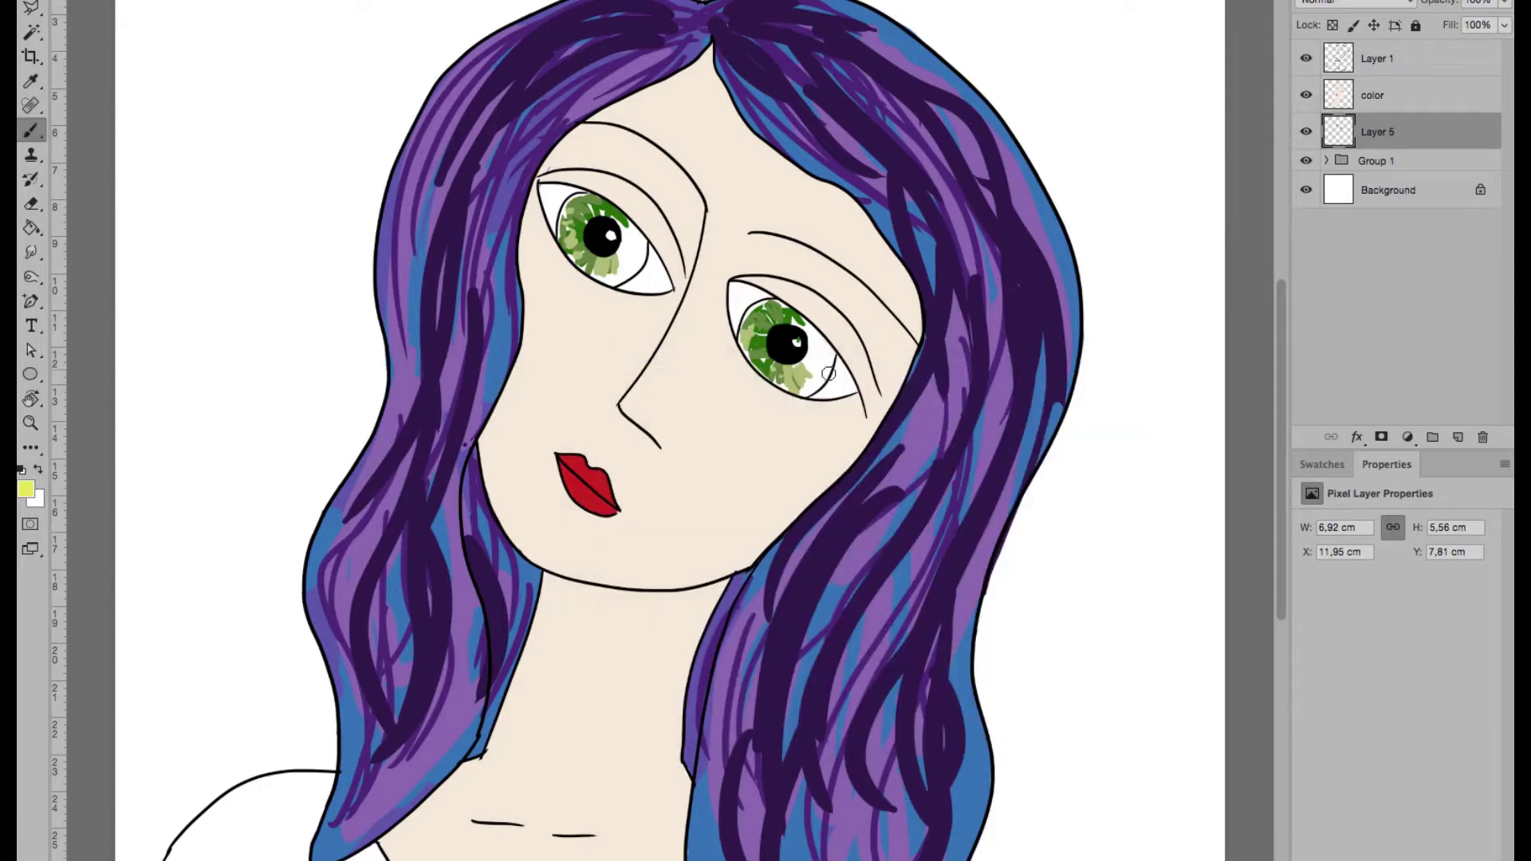
{"action": "left_click_drag", "start_coordinate": [801, 379], "coordinate": [819, 372]}
{"action": "left_click_drag", "start_coordinate": [606, 275], "coordinate": [626, 257]}
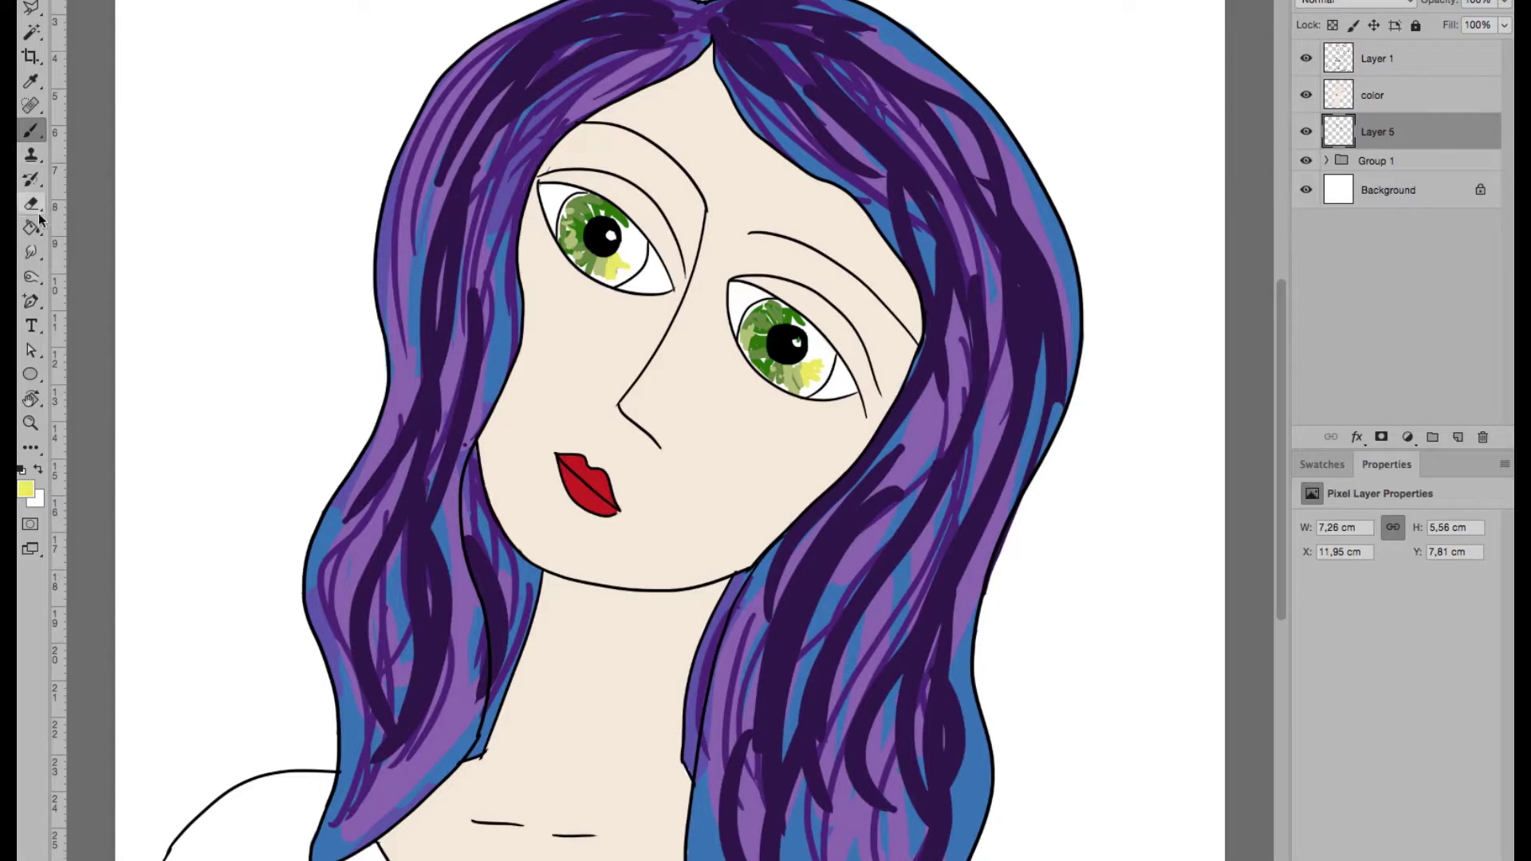
- Smudge both irises to blend the green and yellow strokes
{"action": "left_click", "coordinate": [31, 252]}
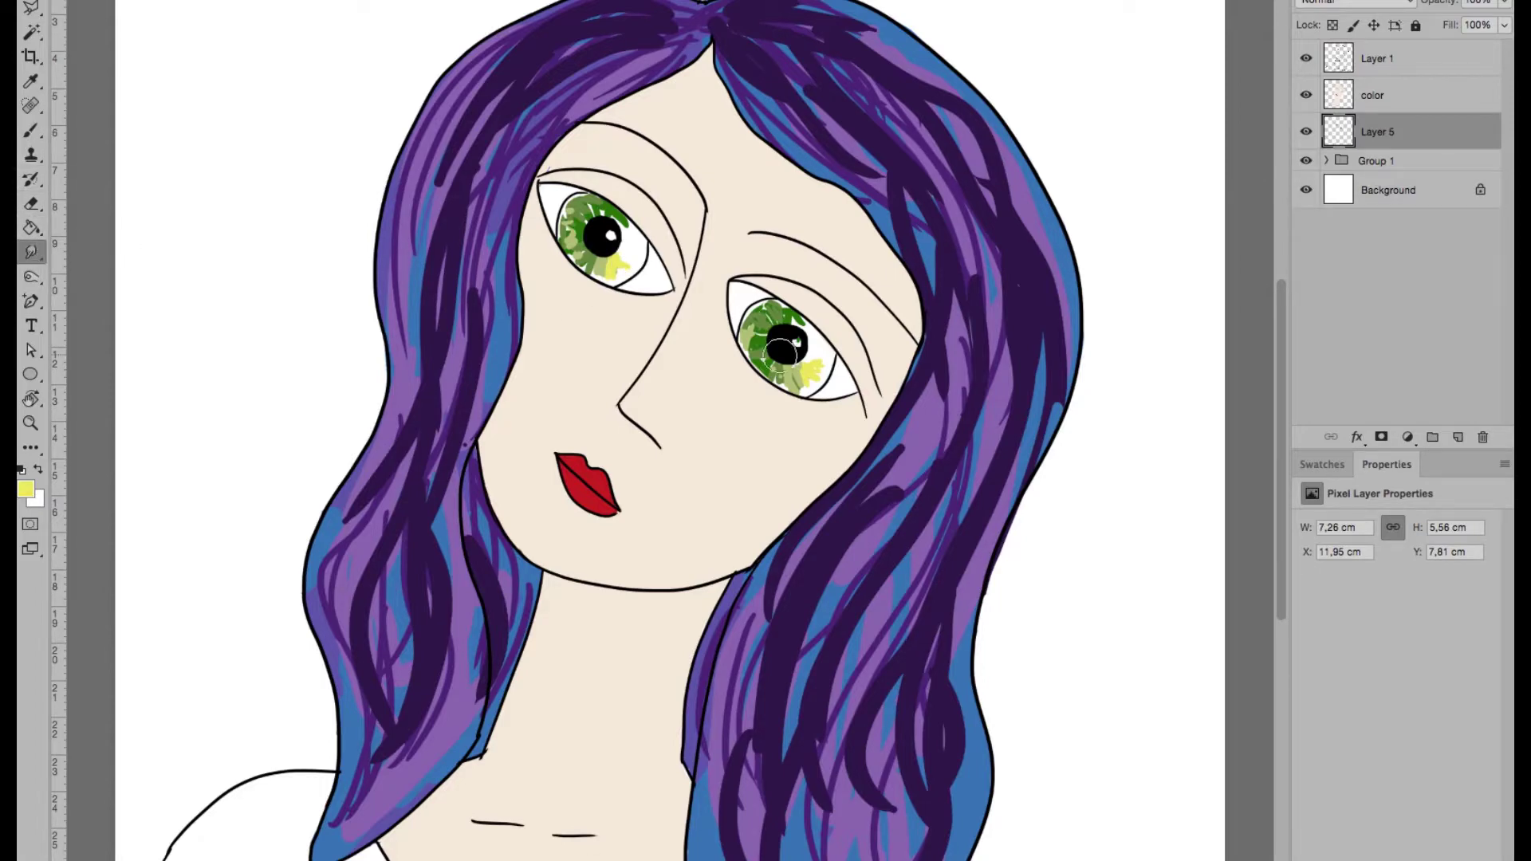
{"action": "mouse_move", "coordinate": [805, 375]}
{"action": "left_mouse_down"}
{"action": "mouse_move", "coordinate": [750, 341]}
{"action": "mouse_move", "coordinate": [803, 388]}
{"action": "mouse_move", "coordinate": [745, 335]}
{"action": "left_mouse_up"}
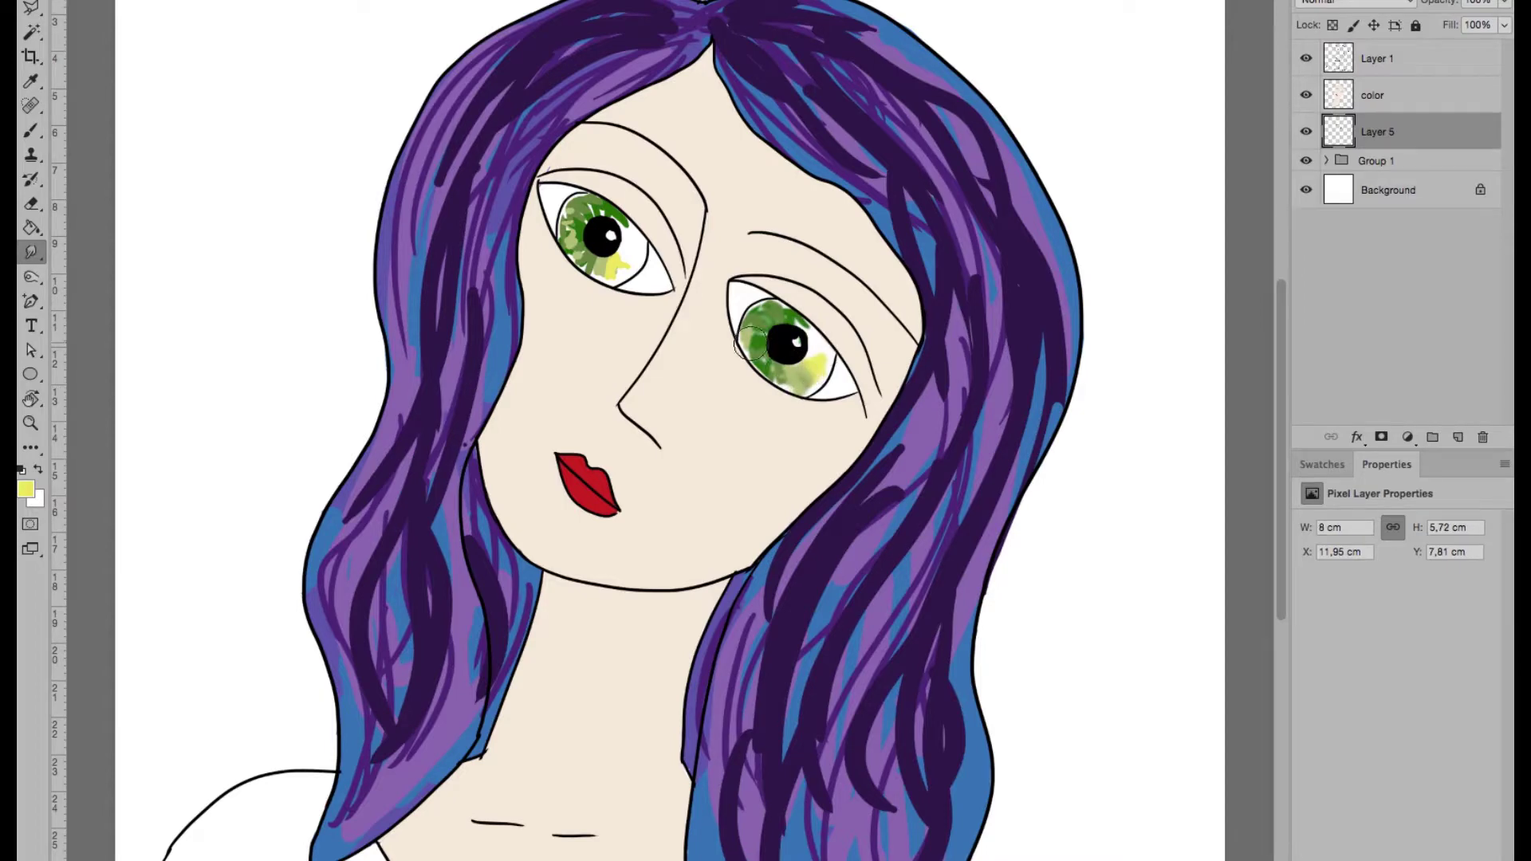
{"action": "mouse_move", "coordinate": [594, 220]}
{"action": "left_mouse_down"}
{"action": "mouse_move", "coordinate": [572, 236]}
{"action": "mouse_move", "coordinate": [610, 271]}
{"action": "mouse_move", "coordinate": [630, 263]}
{"action": "left_mouse_up"}
- Shade the right iris with a dark green
{"action": "left_click", "coordinate": [35, 161]}
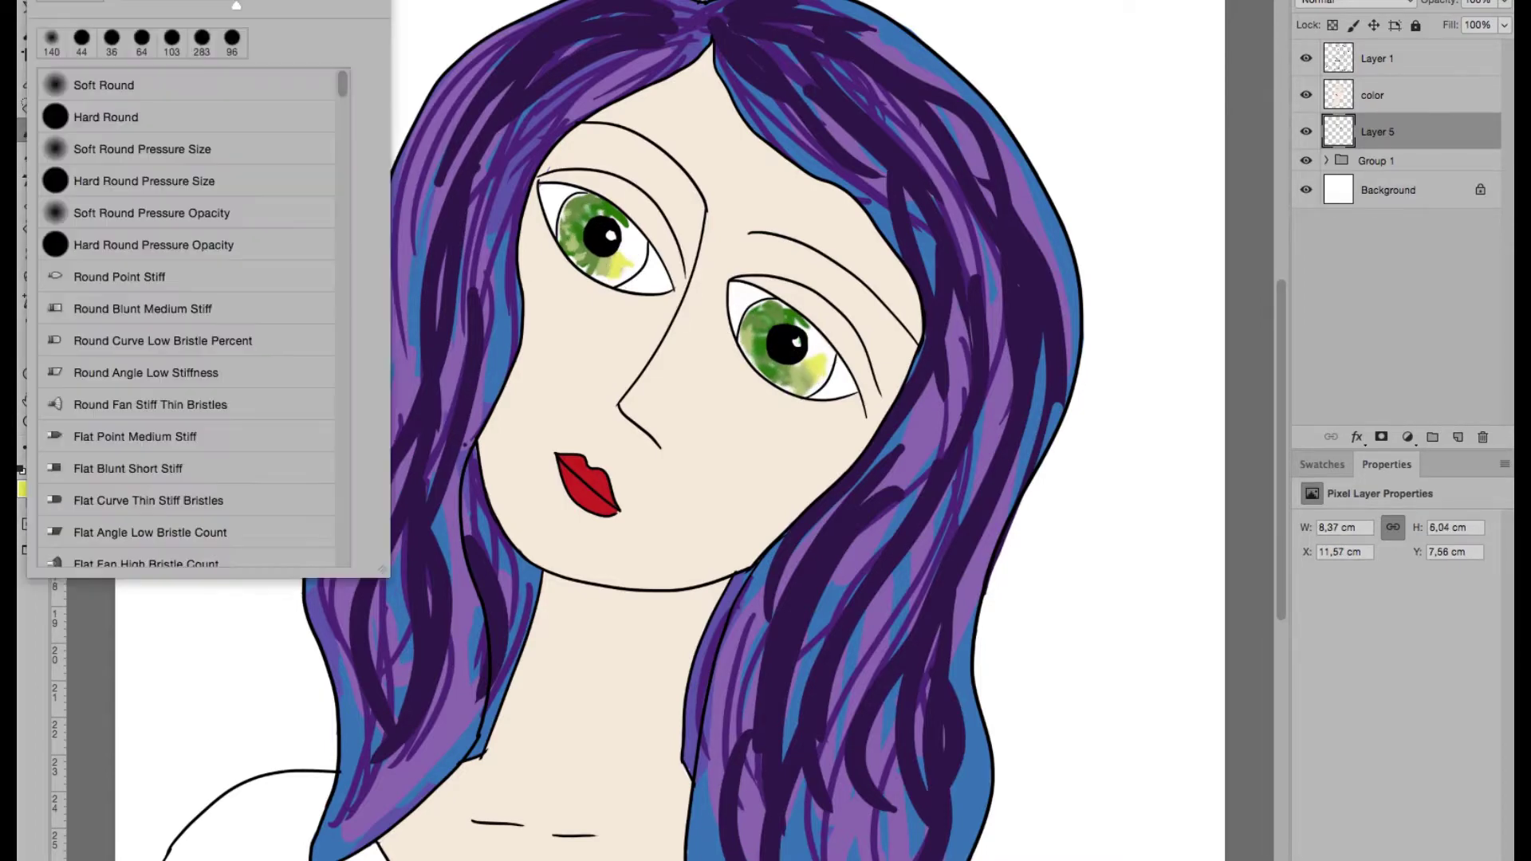
{"action": "key", "text": "Escape"}
{"action": "left_click", "coordinate": [25, 488]}
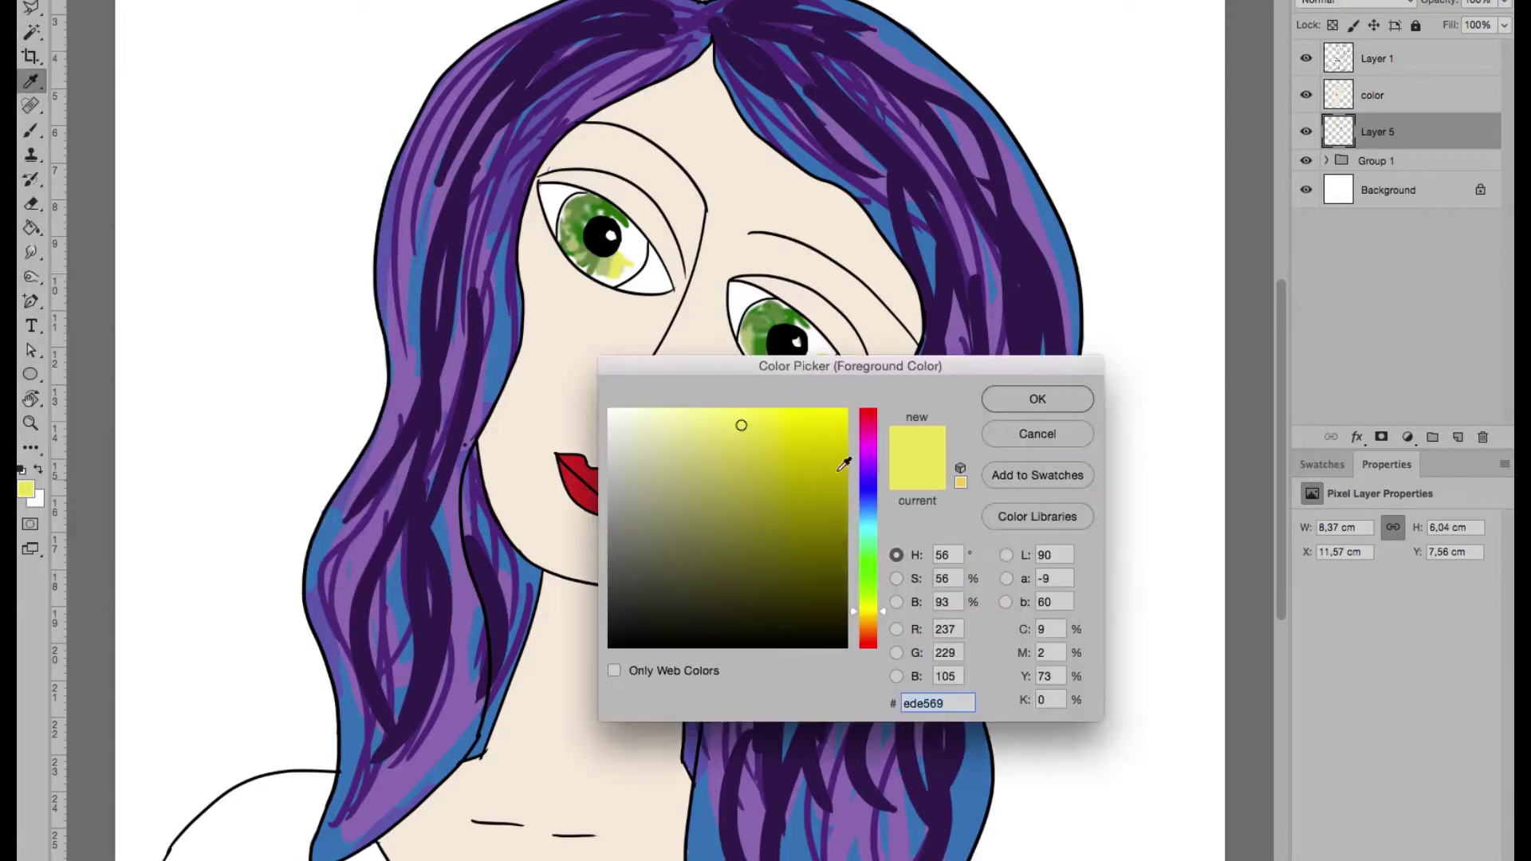
{"action": "left_click", "coordinate": [853, 602]}
{"action": "left_click", "coordinate": [765, 546]}
{"action": "left_click", "coordinate": [1036, 396]}
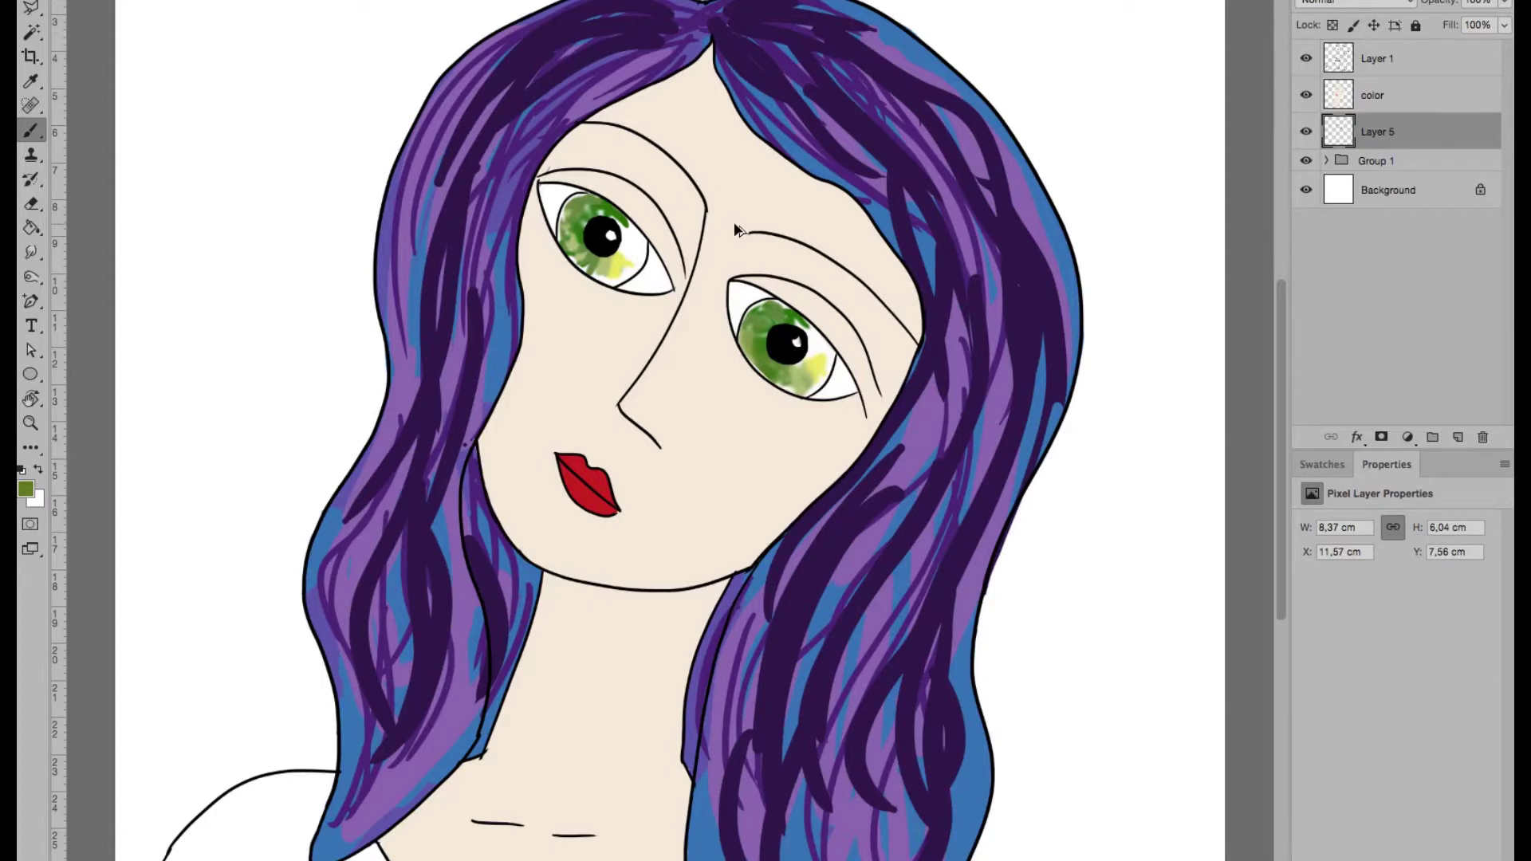
{"action": "left_click_drag", "start_coordinate": [762, 346], "coordinate": [776, 305]}
- Add bright yellow-green highlights to both irises
{"action": "left_click", "coordinate": [26, 489]}
{"action": "left_click_drag", "start_coordinate": [752, 479], "coordinate": [841, 415]}
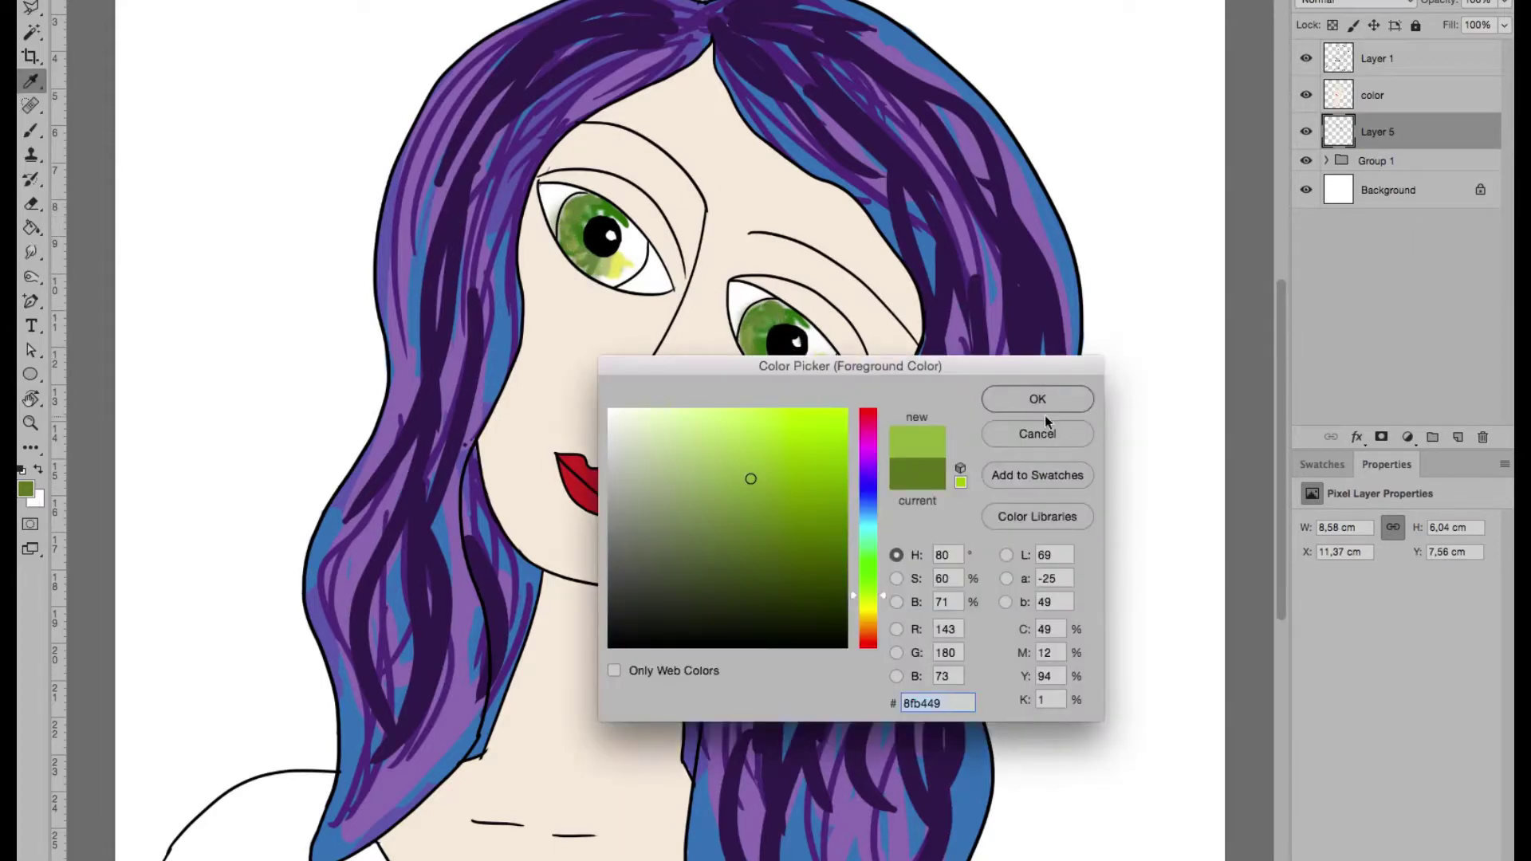
{"action": "left_click", "coordinate": [1036, 399]}
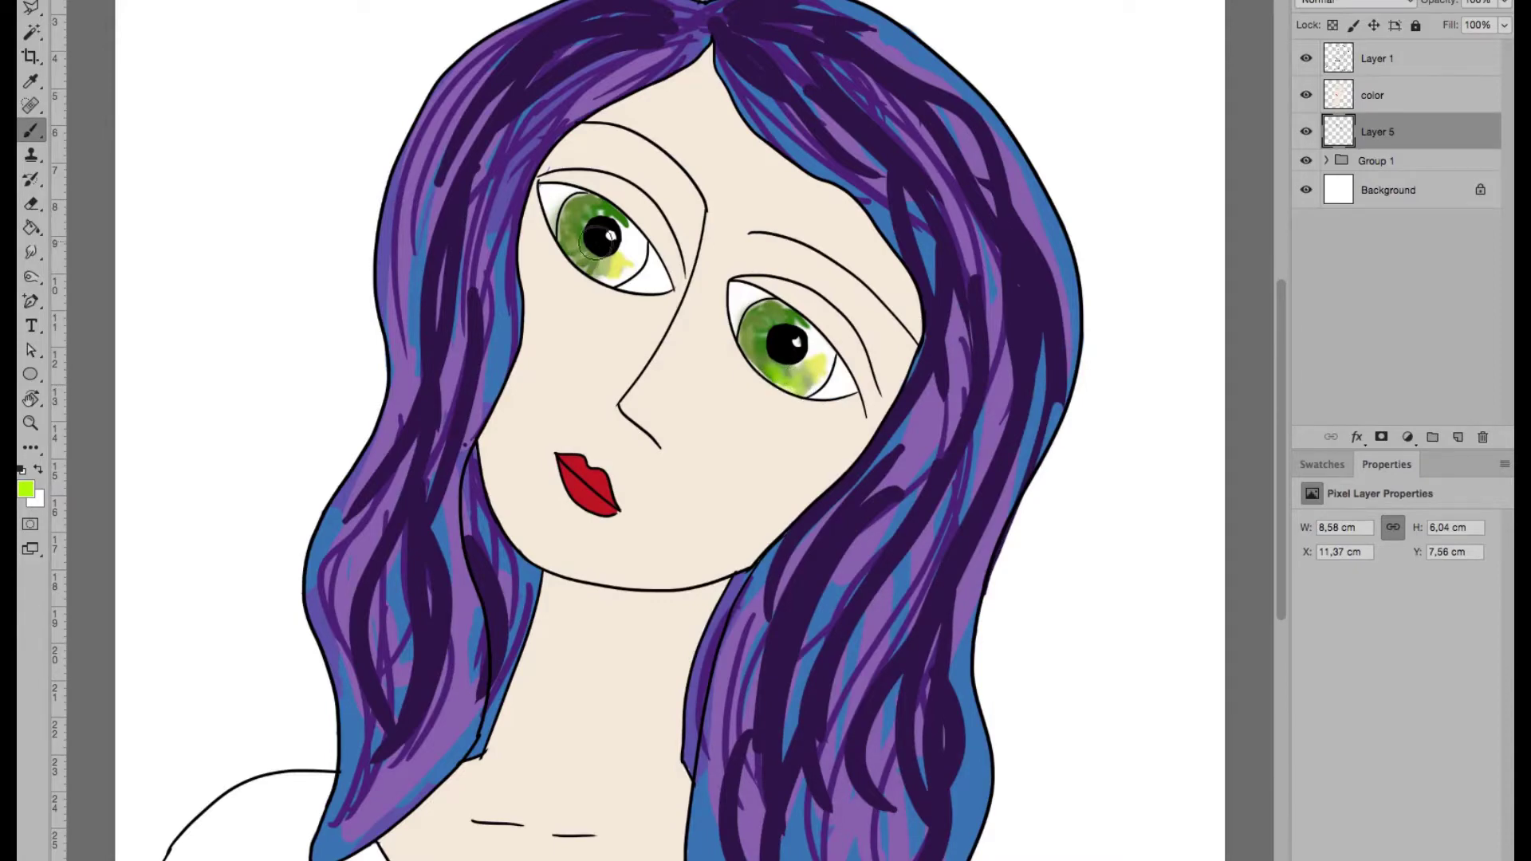
{"action": "left_click_drag", "start_coordinate": [610, 271], "coordinate": [574, 212]}
{"action": "left_click_drag", "start_coordinate": [753, 319], "coordinate": [810, 387]}
- Shade the right iris and top of the left iris with dark olive green, then select the color layer
{"action": "left_click", "coordinate": [26, 489]}
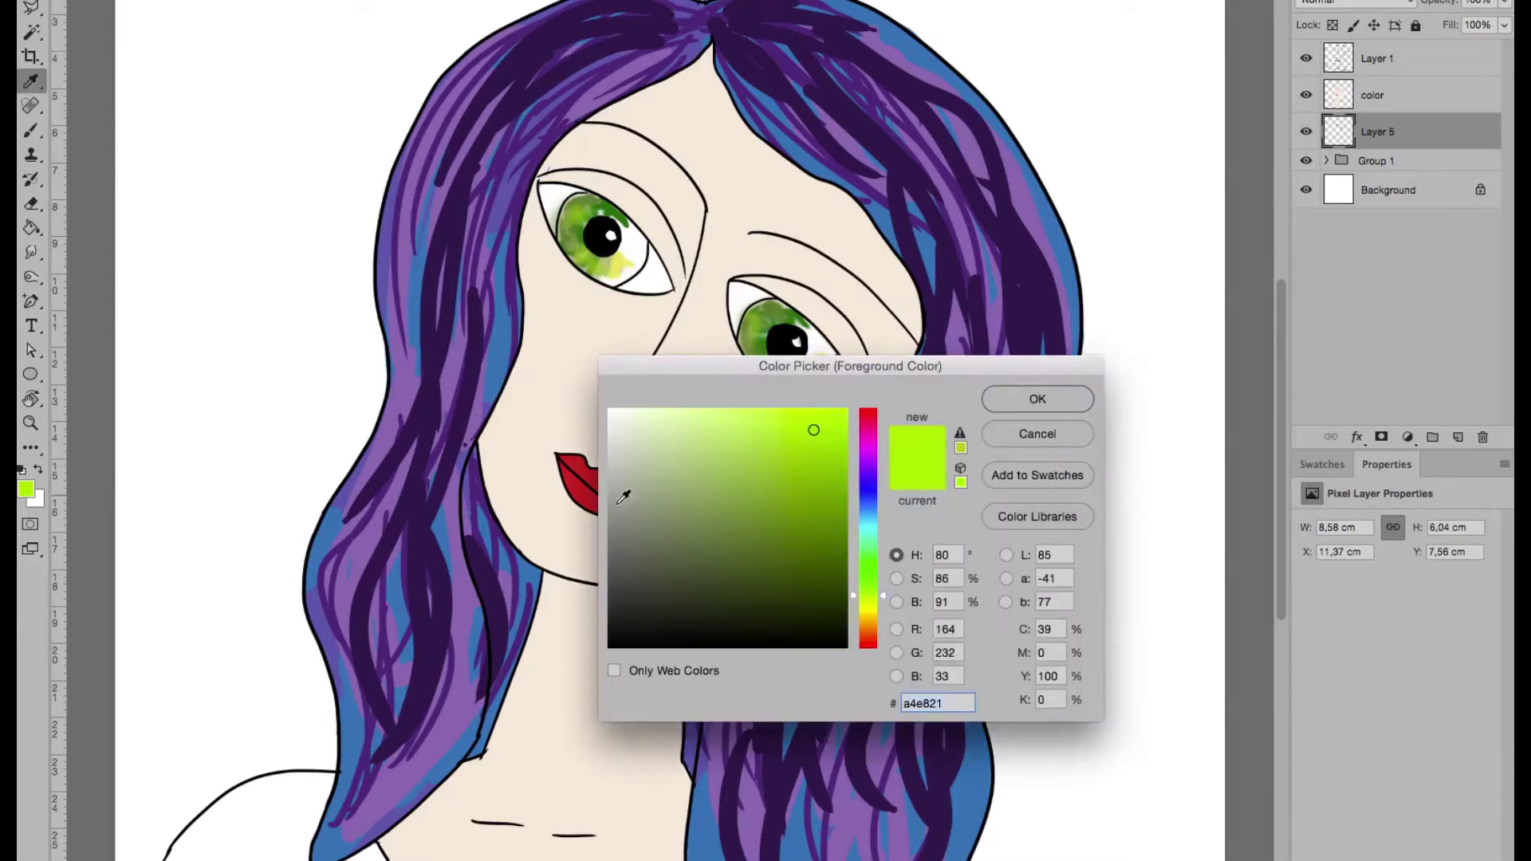
{"action": "left_click", "coordinate": [706, 571]}
{"action": "left_click", "coordinate": [989, 397]}
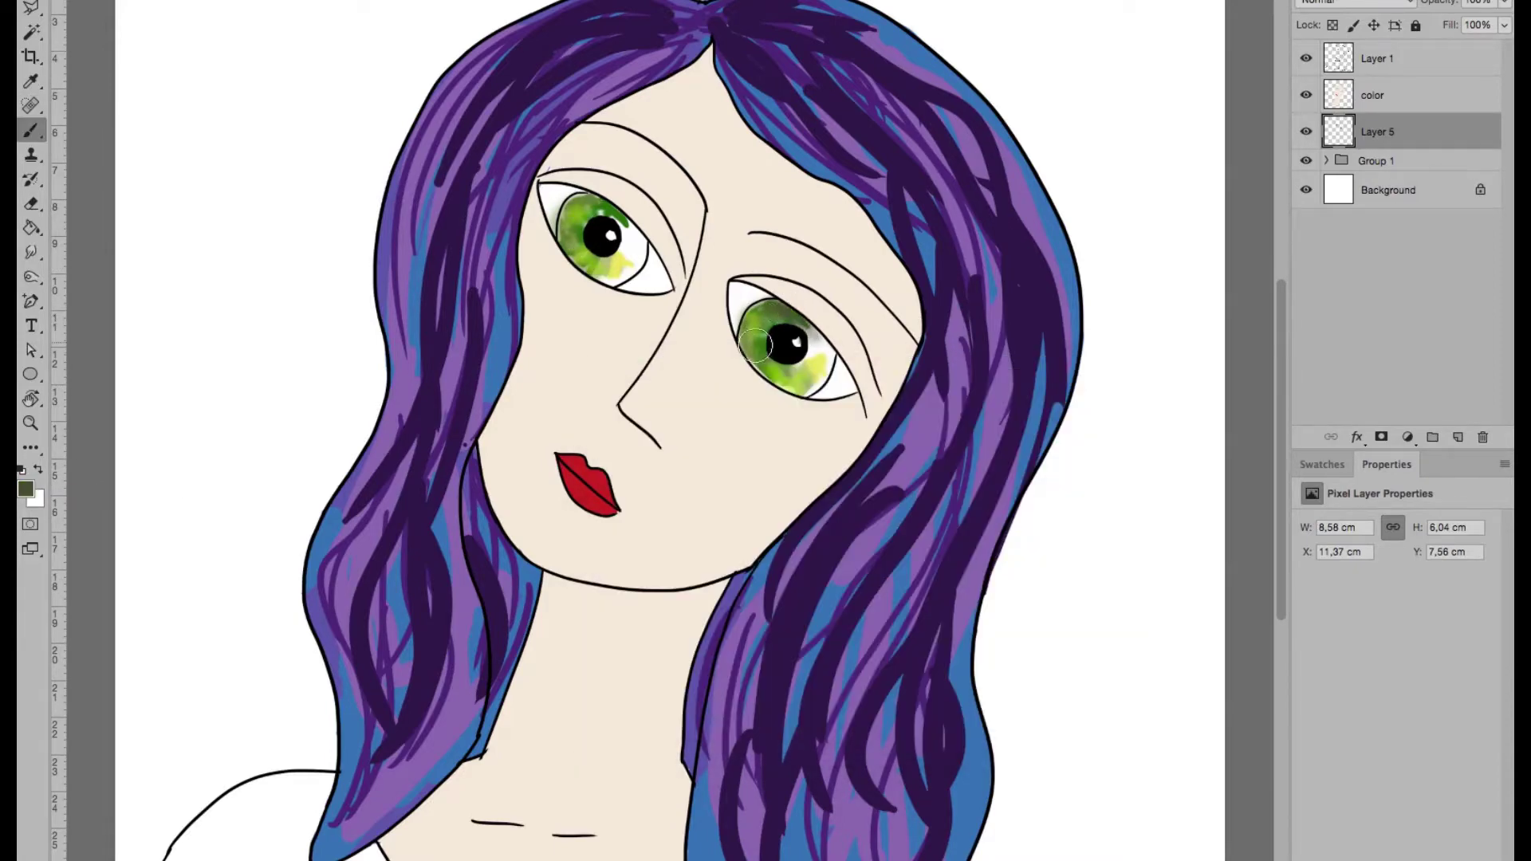
{"action": "left_click_drag", "start_coordinate": [790, 327], "coordinate": [757, 382]}
{"action": "left_click_drag", "start_coordinate": [570, 203], "coordinate": [618, 227]}
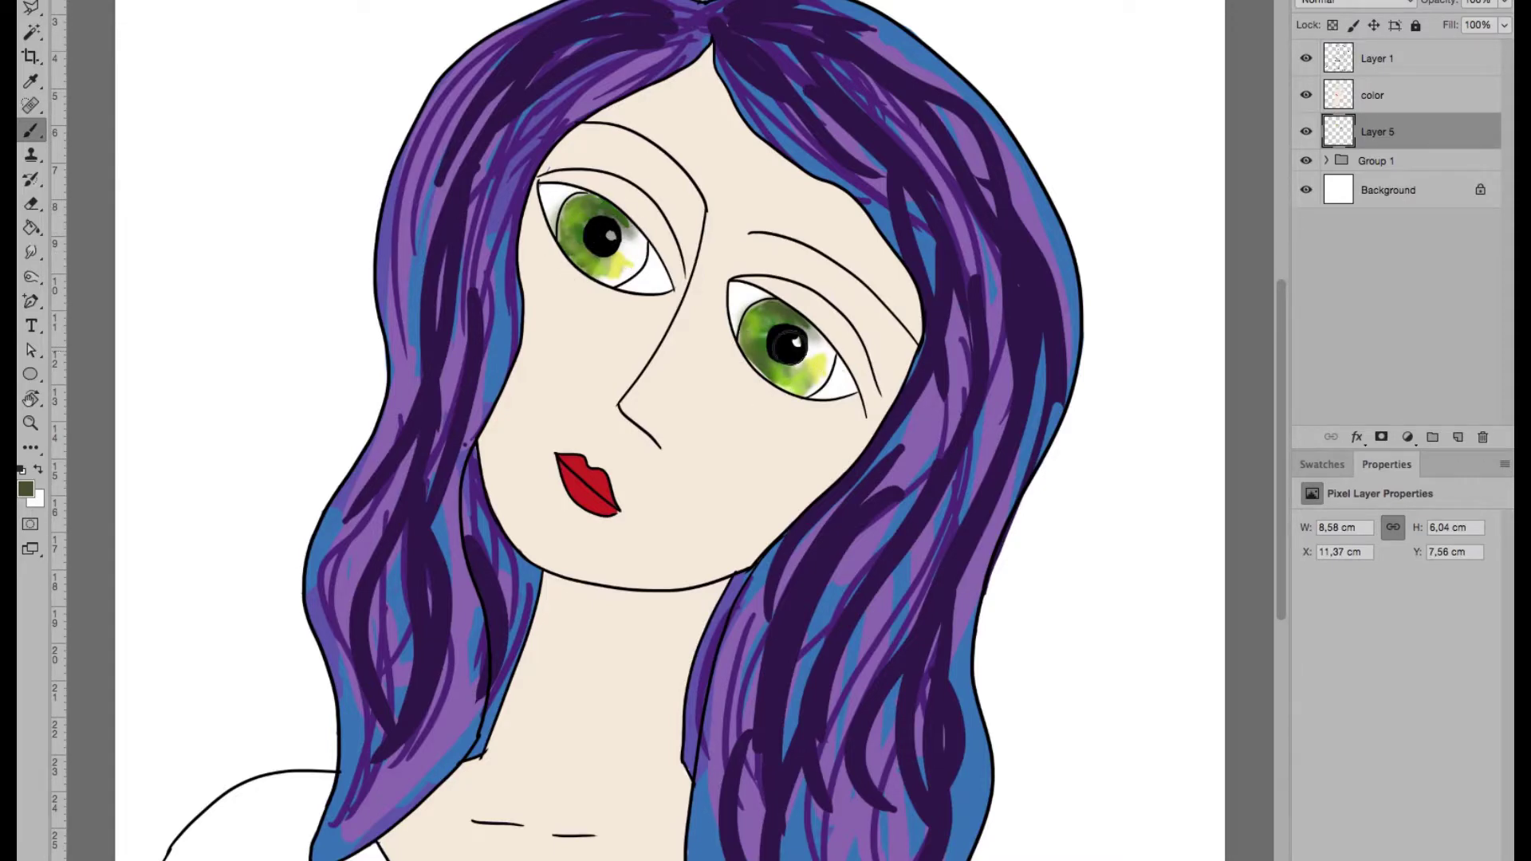
{"action": "key", "text": "e"}
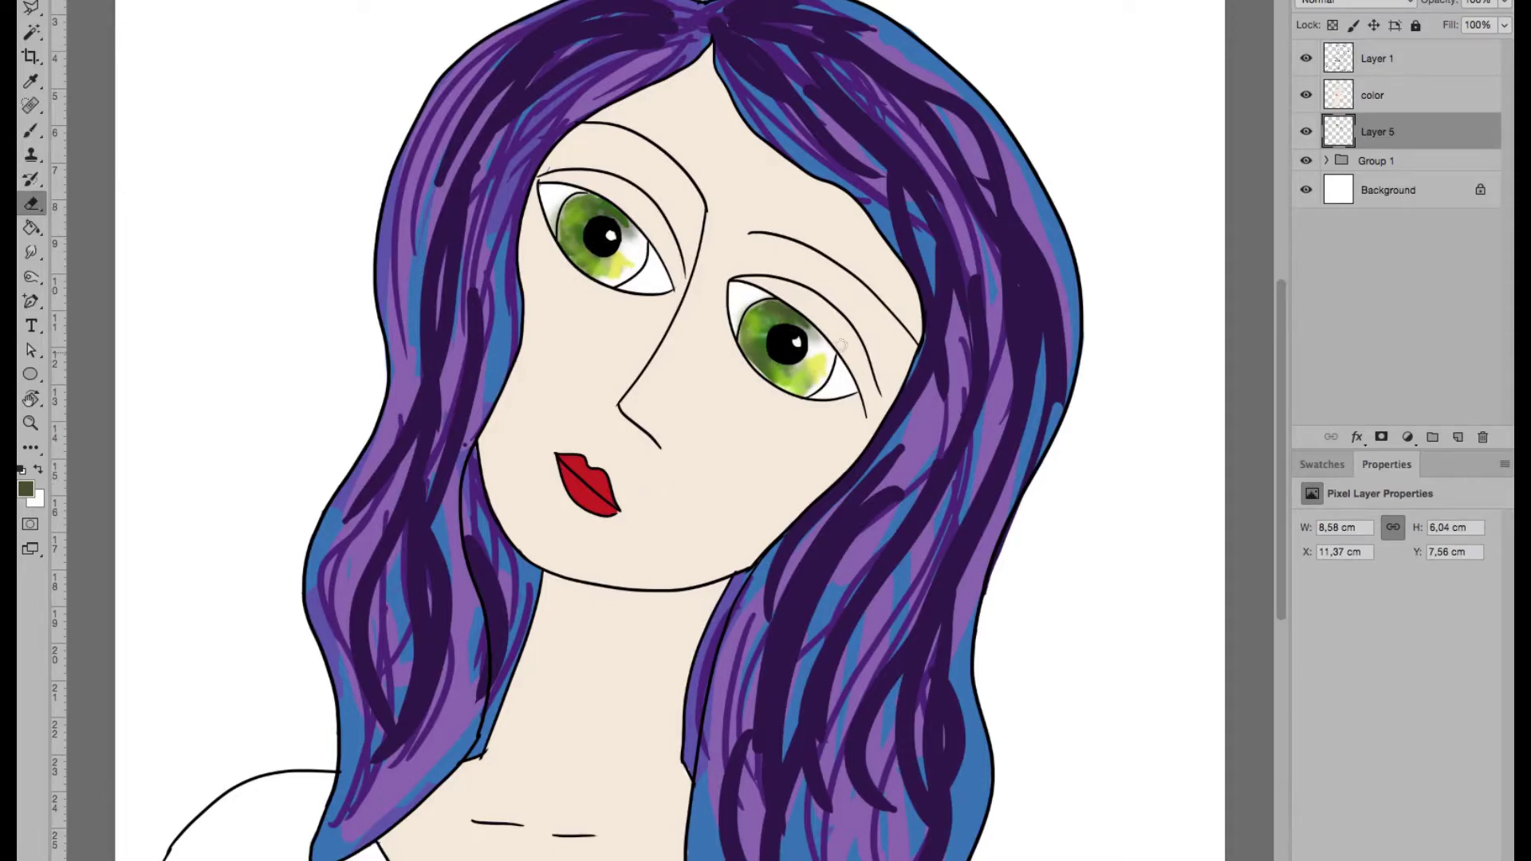
{"action": "left_click", "coordinate": [1354, 102]}
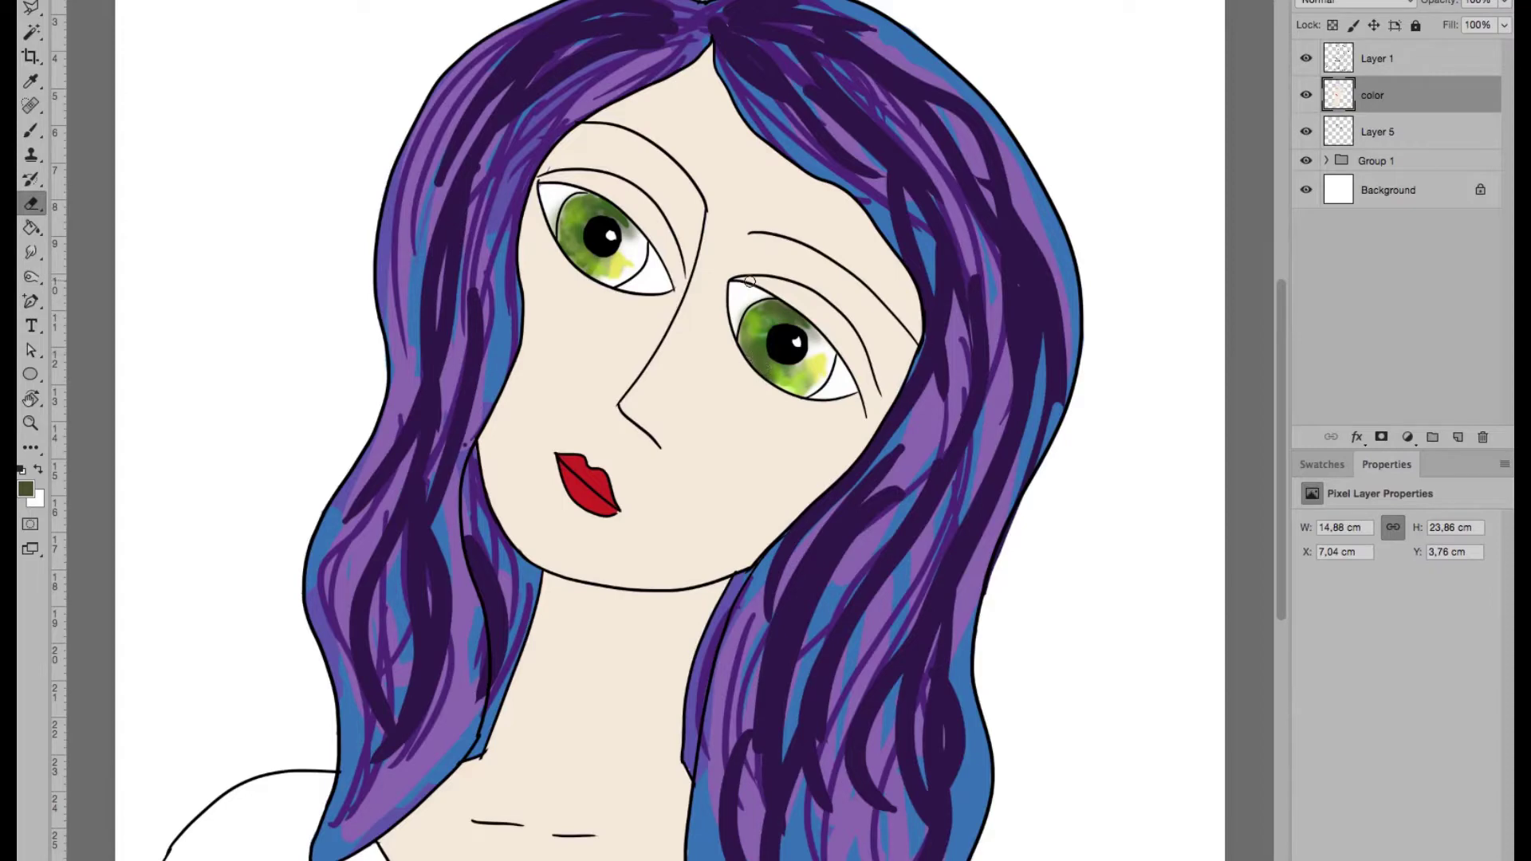
- Paint pale green over the right iris around the pupil on Layer 5
{"action": "left_click", "coordinate": [34, 494]}
{"action": "left_click", "coordinate": [821, 455]}
{"action": "left_click", "coordinate": [868, 586]}
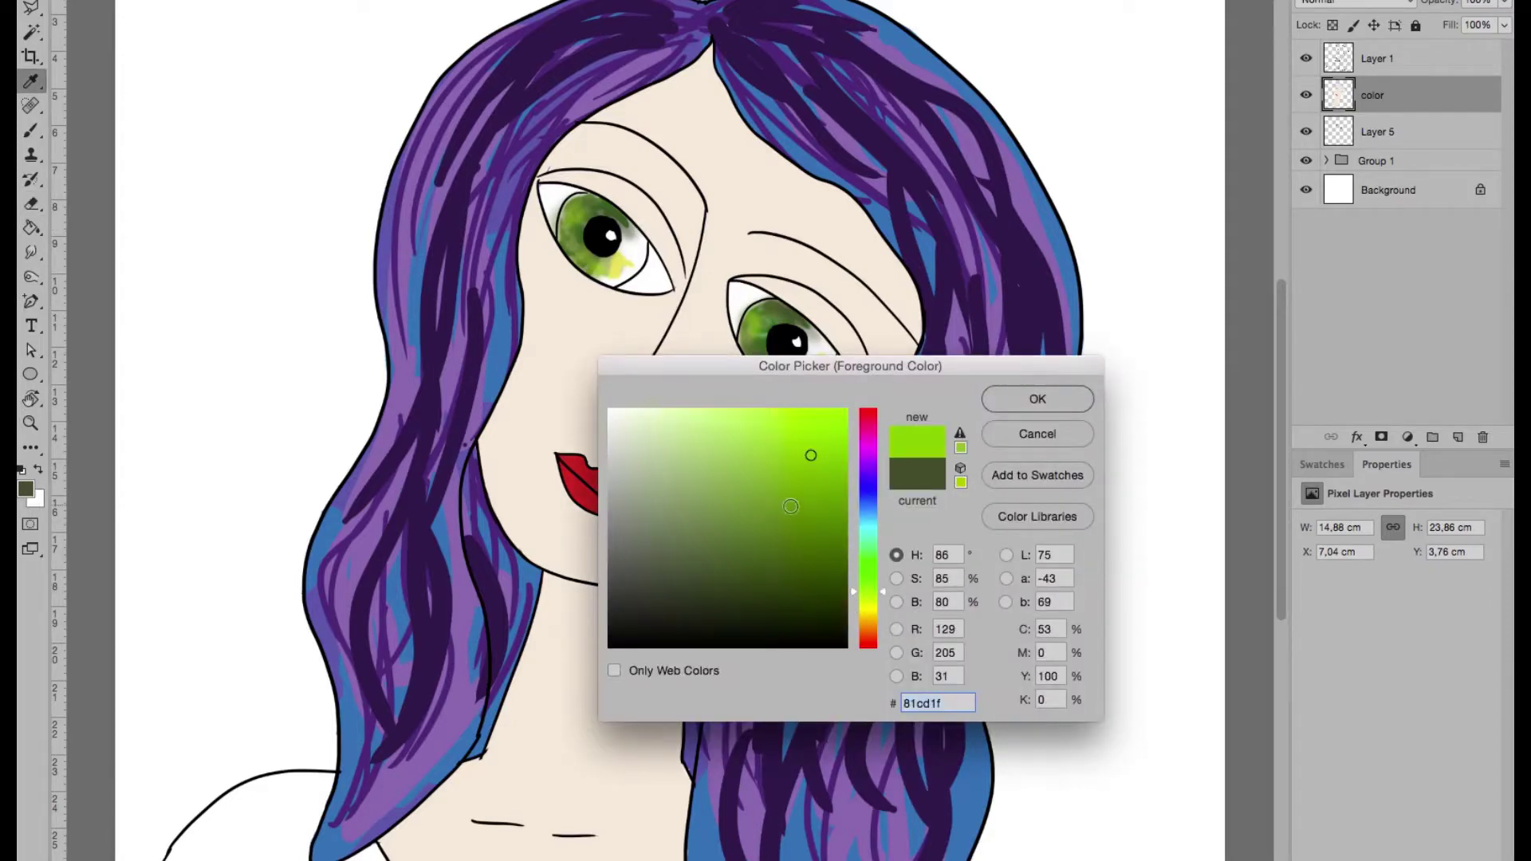
{"action": "left_click", "coordinate": [766, 424]}
{"action": "left_click", "coordinate": [714, 444]}
{"action": "left_click", "coordinate": [1036, 399]}
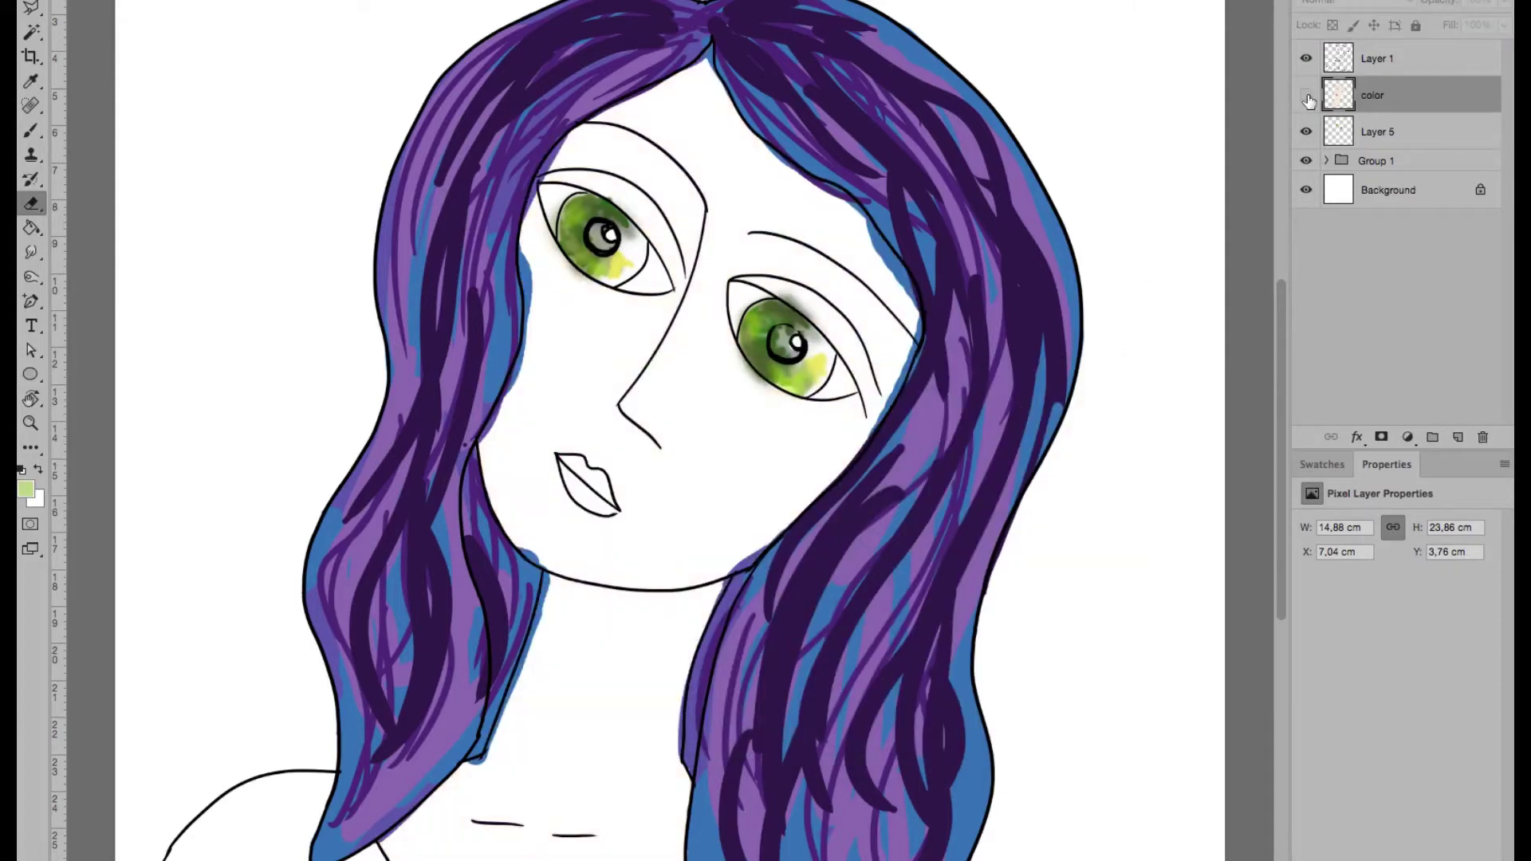
{"action": "left_click", "coordinate": [1375, 132]}
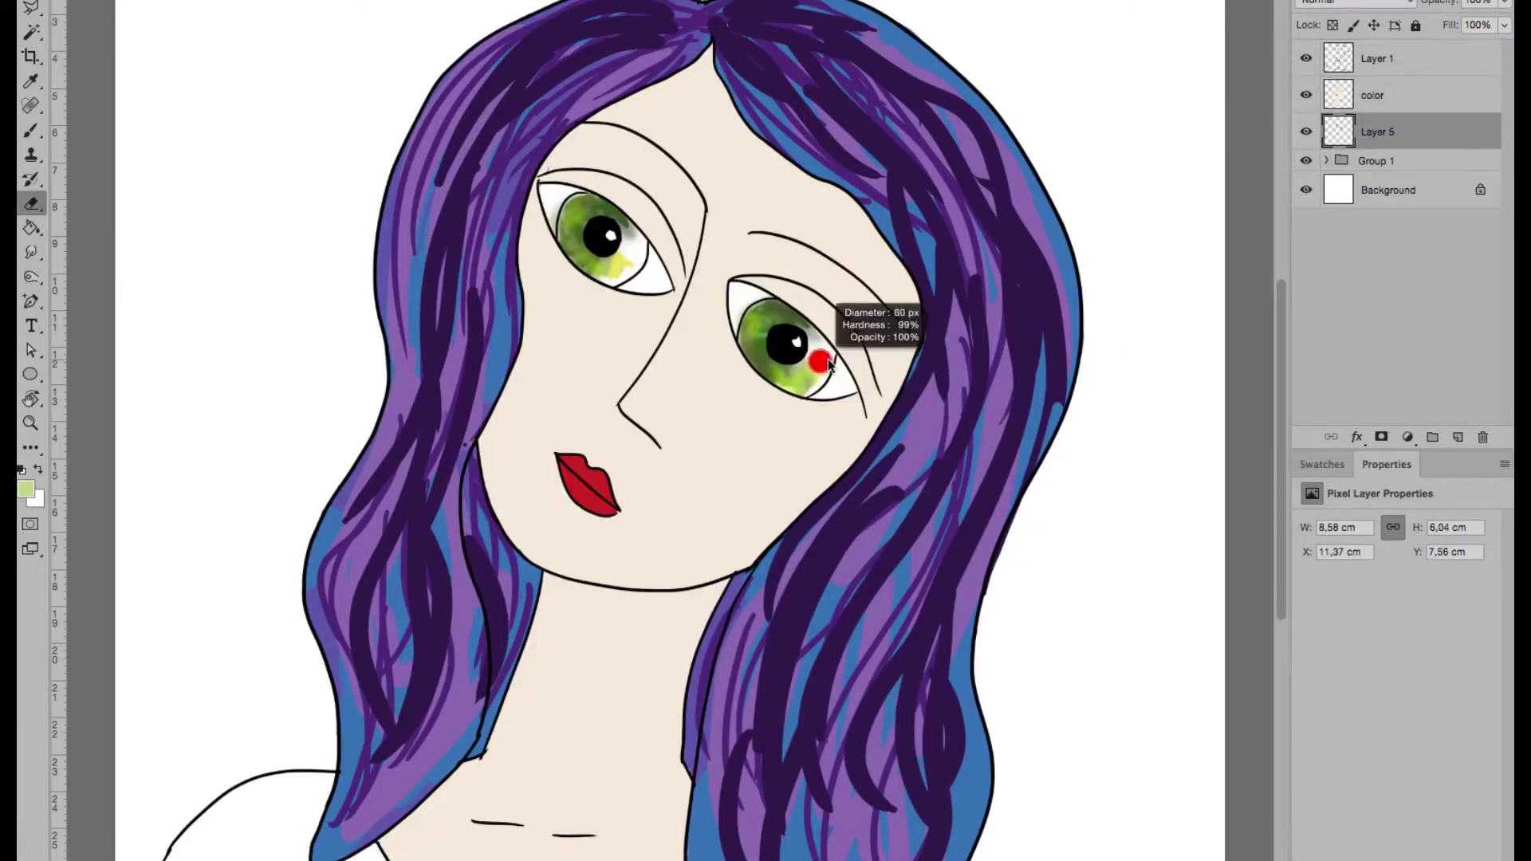
{"action": "key", "text": "b"}
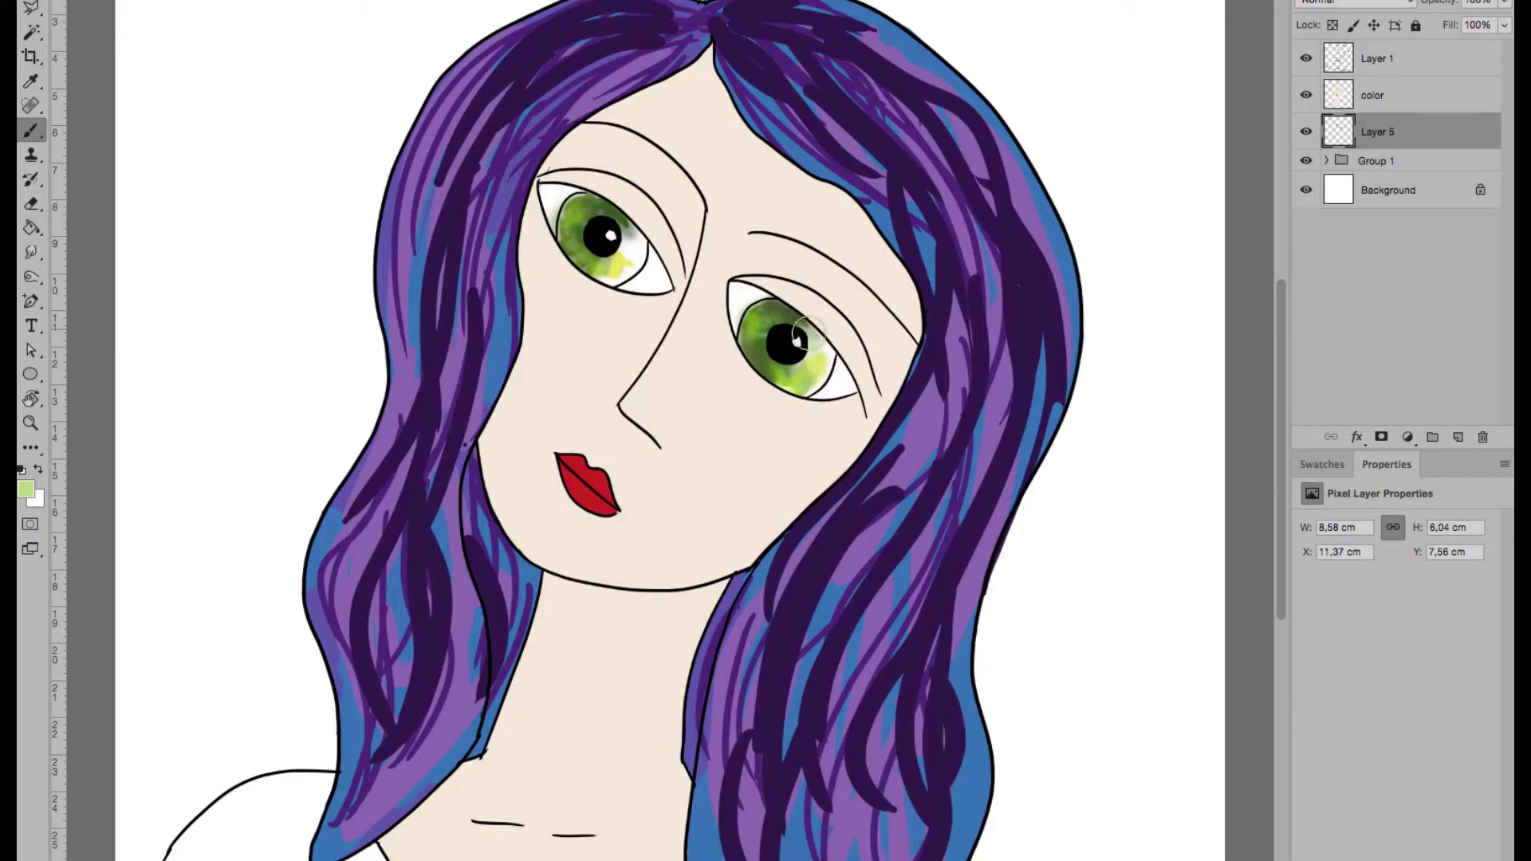
{"action": "left_click_drag", "start_coordinate": [801, 343], "coordinate": [786, 394]}
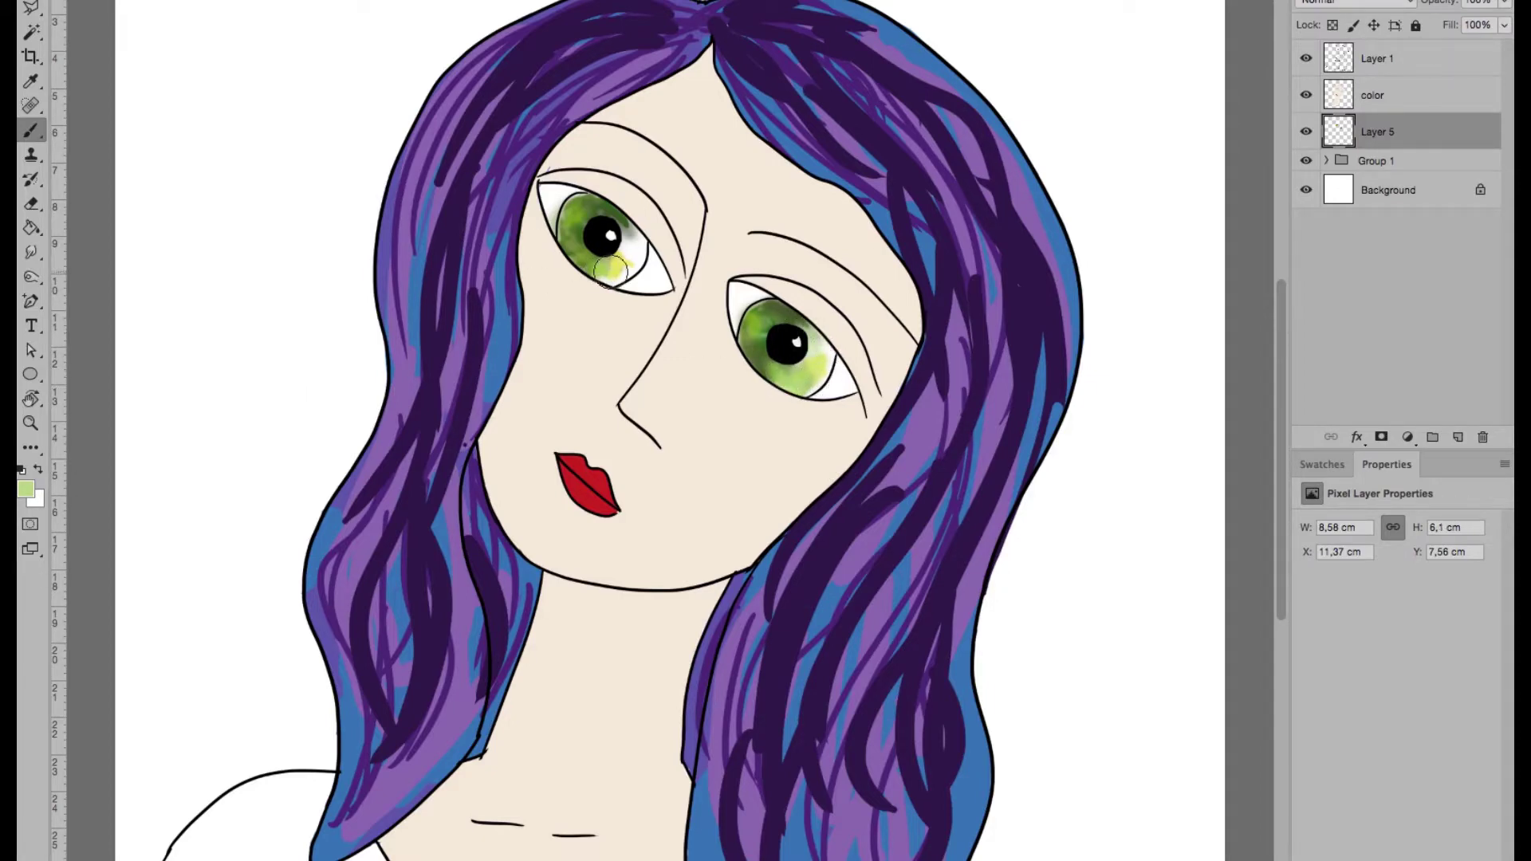
- Add a bright yellow-green highlight under the left pupil
{"action": "left_click", "coordinate": [29, 488]}
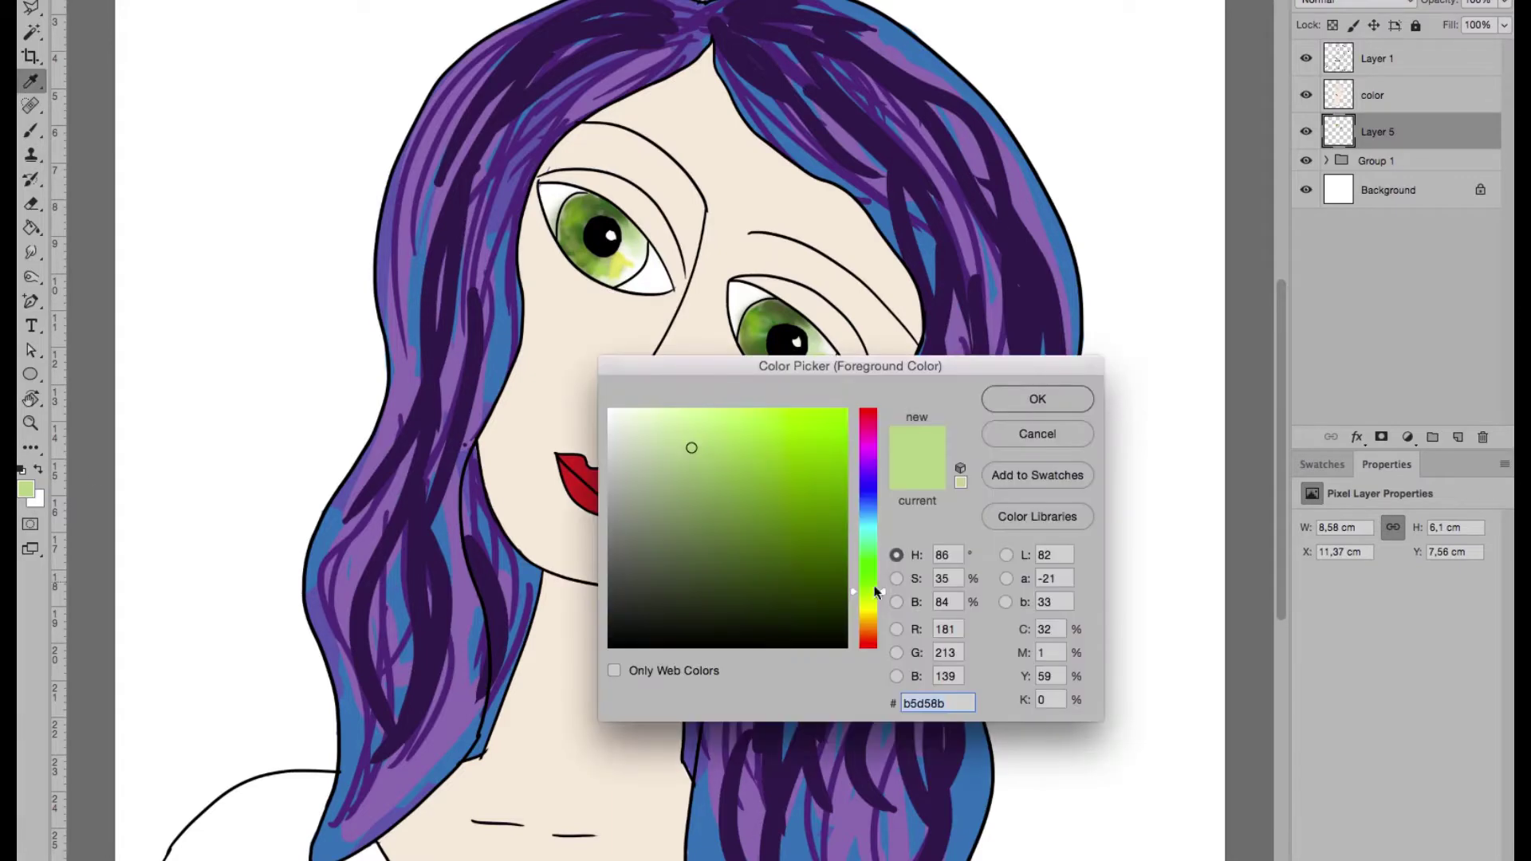
{"action": "left_click", "coordinate": [673, 420]}
{"action": "left_click", "coordinate": [1040, 399]}
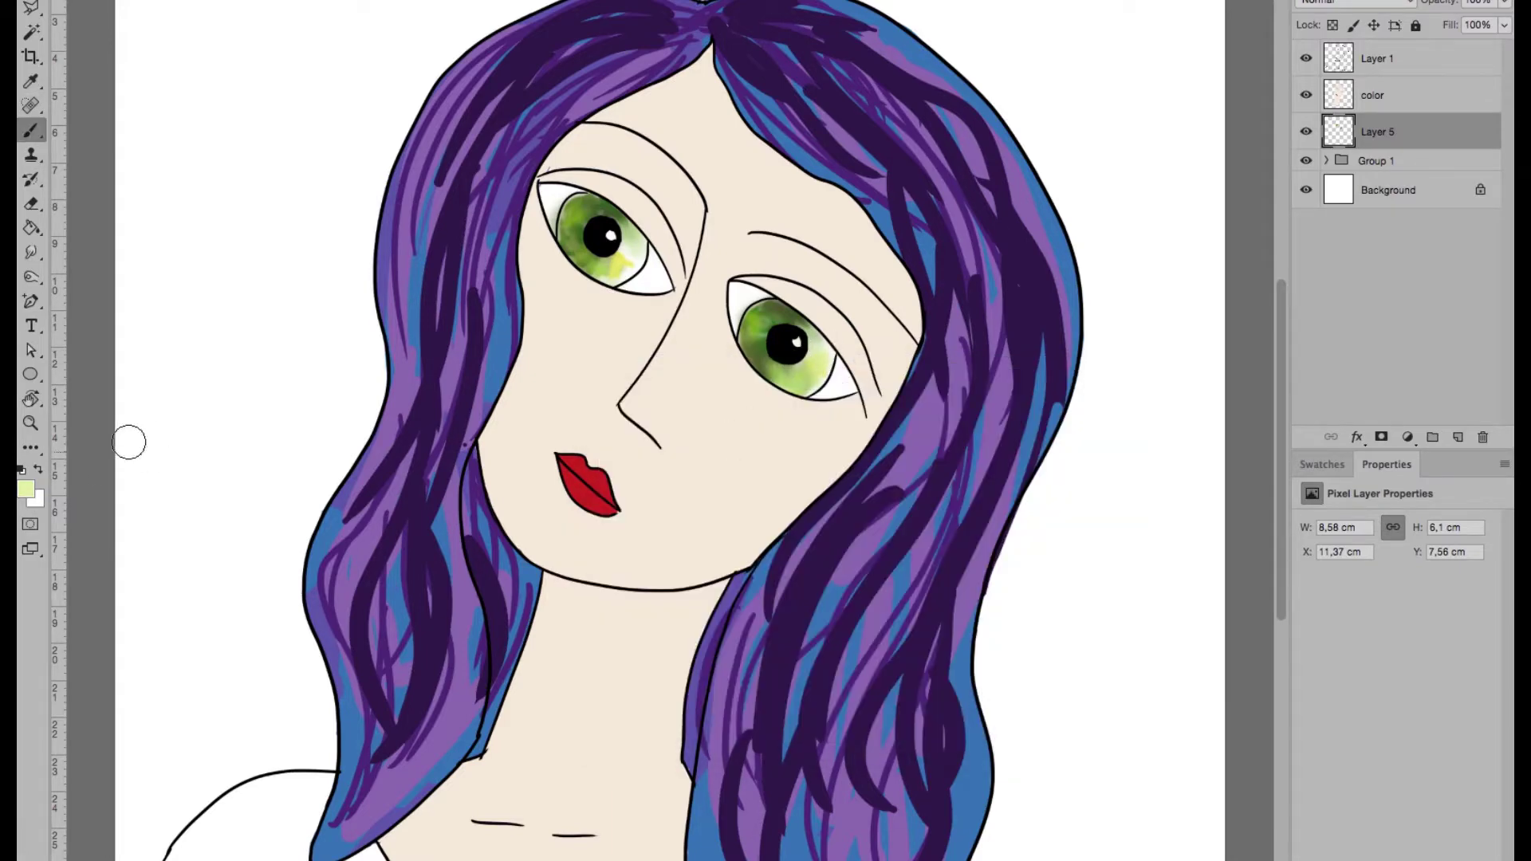
{"action": "left_click", "coordinate": [29, 489]}
{"action": "left_click", "coordinate": [773, 410]}
{"action": "left_click", "coordinate": [1031, 396]}
{"action": "mouse_move", "coordinate": [610, 257]}
{"action": "left_mouse_down"}
{"action": "mouse_move", "coordinate": [624, 273]}
{"action": "mouse_move", "coordinate": [607, 201]}
{"action": "left_mouse_up"}
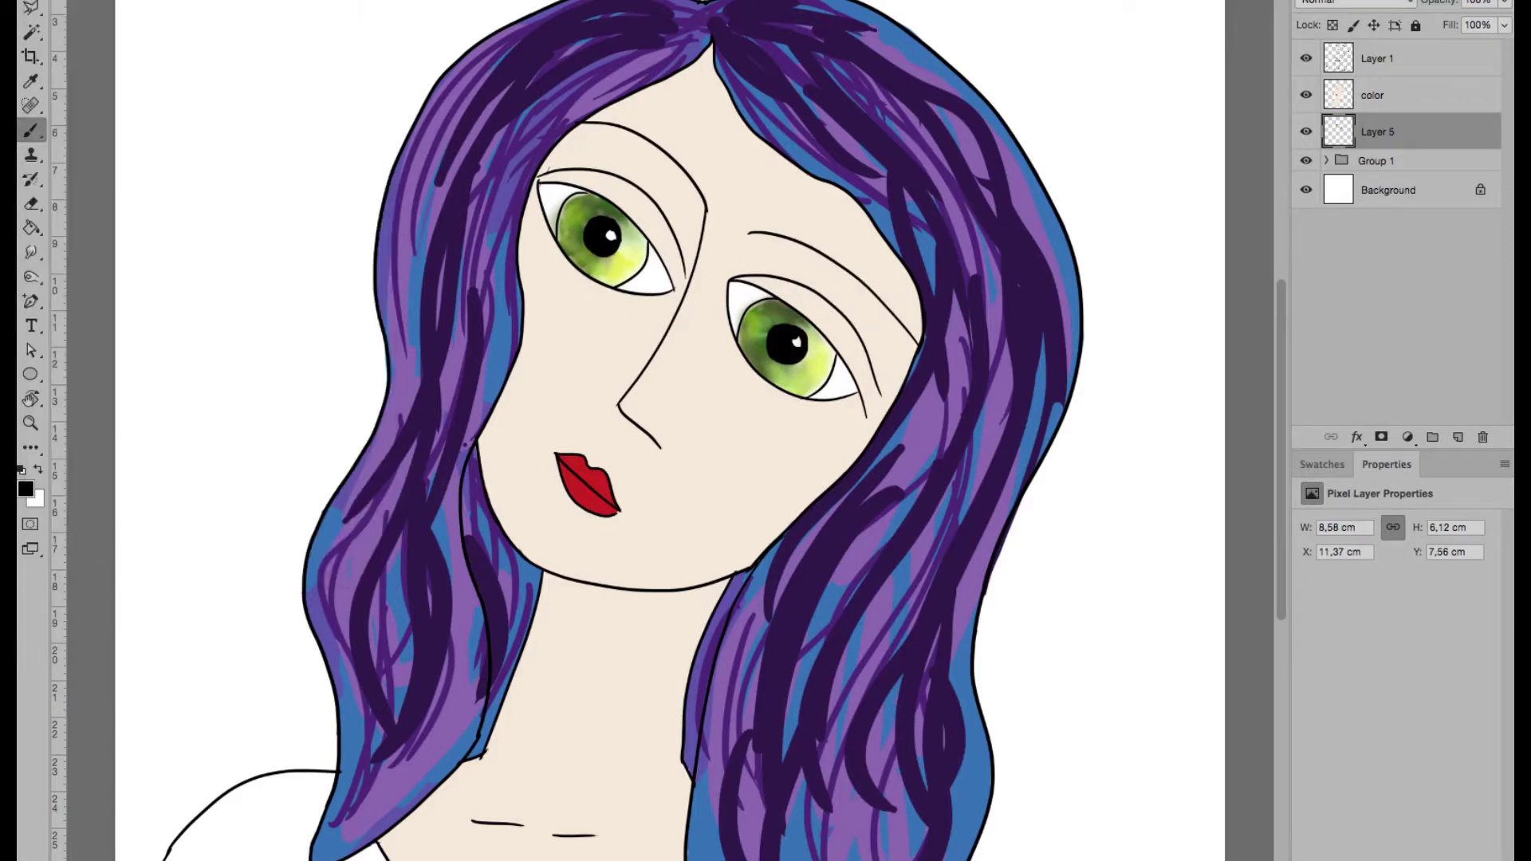
- Add Layer 6 for the dark iris streaks, zoom out, then add Layer 7
{"action": "left_click", "coordinate": [1458, 437]}
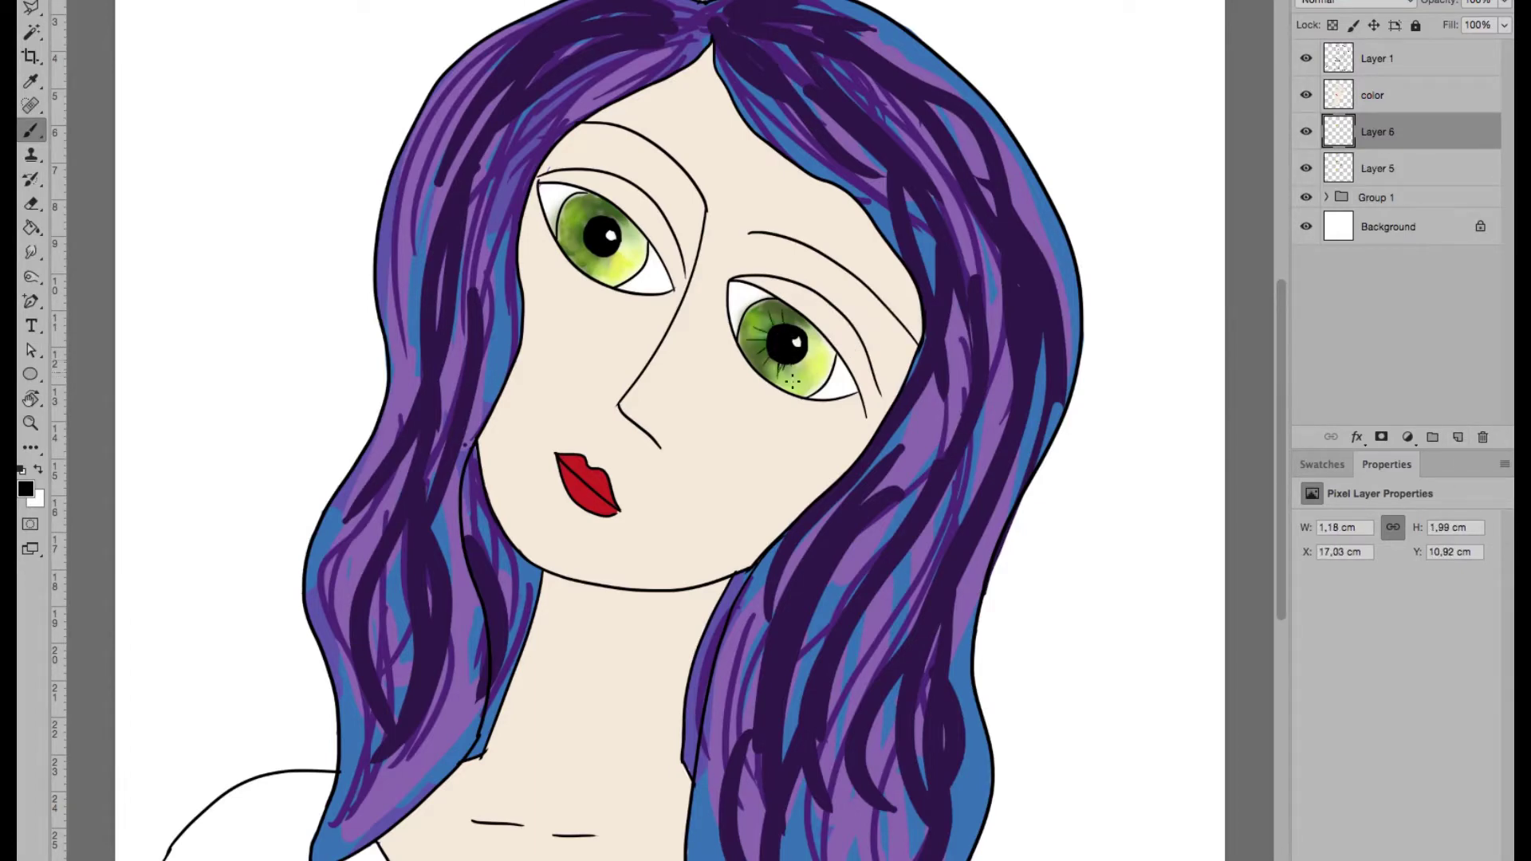
{"action": "key", "text": "ctrl+minus"}
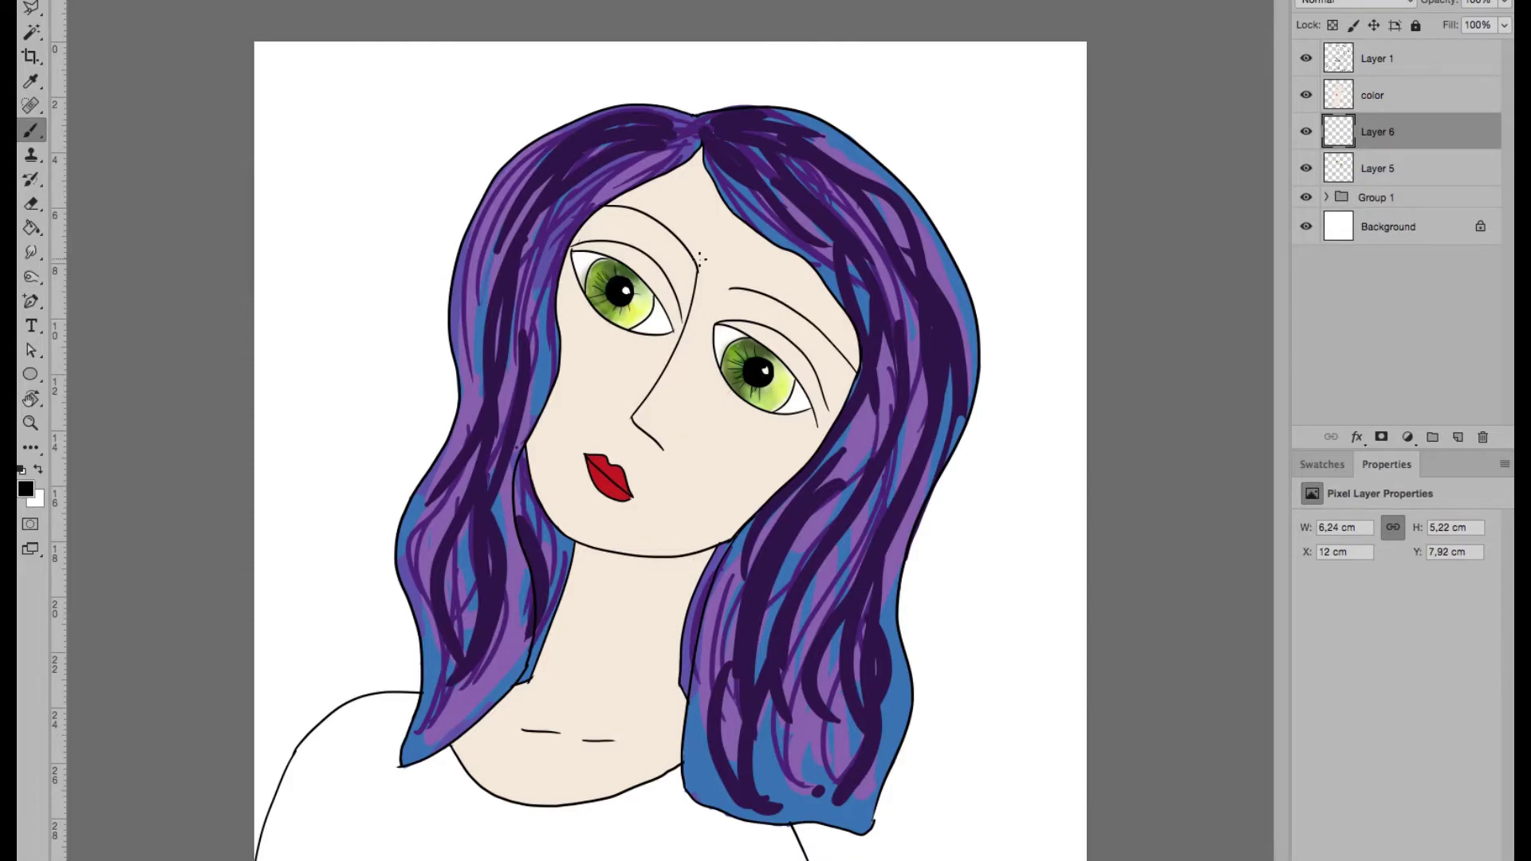
{"action": "left_click", "coordinate": [1460, 438]}
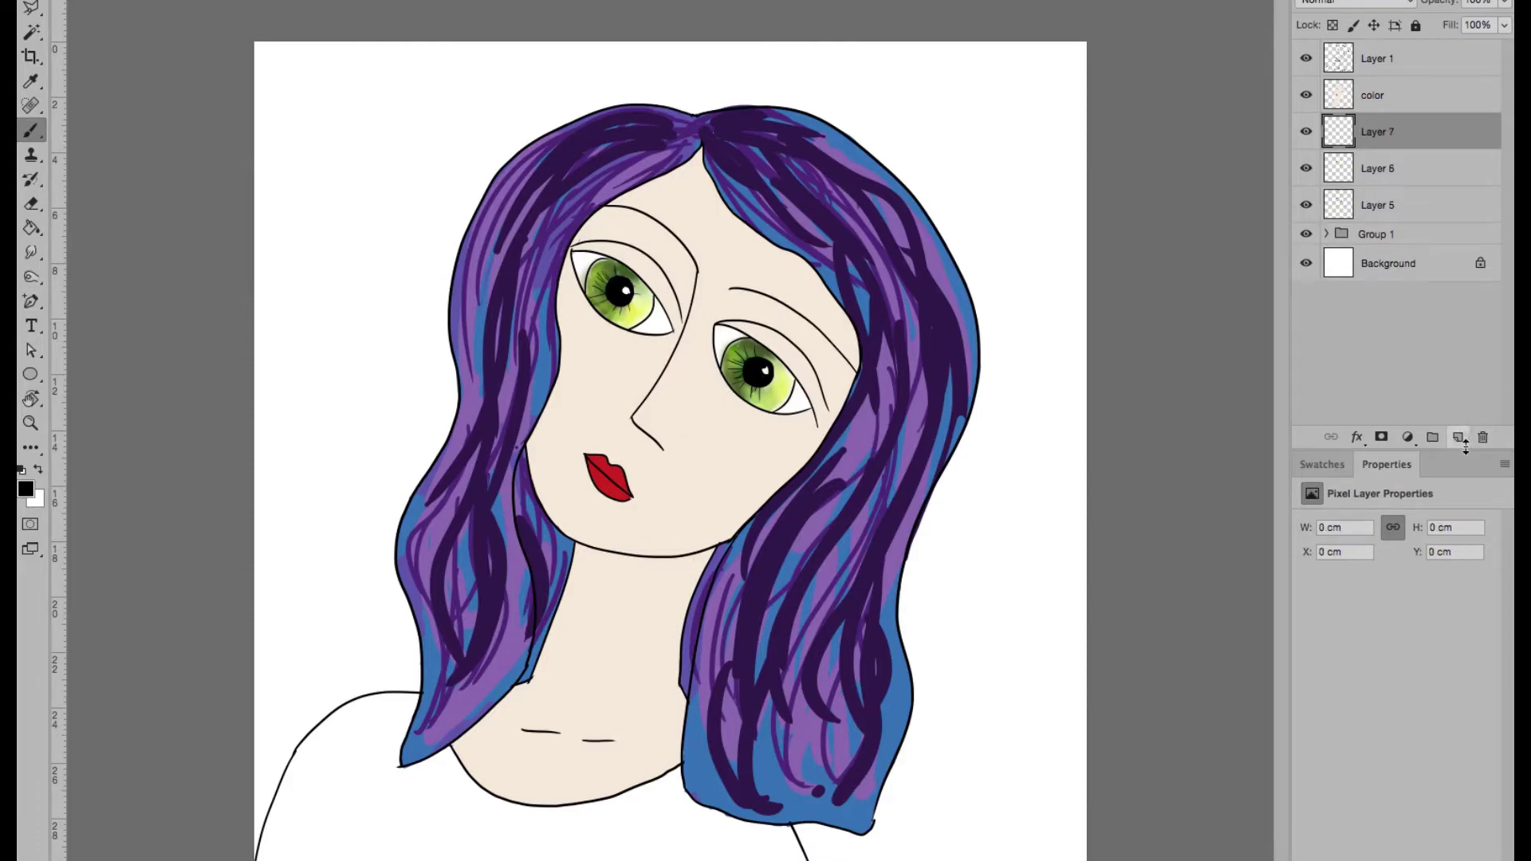
- Paint the shoulders and chest in the lips' red on Layer 7, placed beneath the hair group
{"action": "left_click", "coordinate": [26, 490]}
{"action": "left_click", "coordinate": [748, 454]}
{"action": "left_click", "coordinate": [993, 396]}
{"action": "mouse_move", "coordinate": [324, 809]}
{"action": "left_mouse_down"}
{"action": "mouse_move", "coordinate": [323, 853]}
{"action": "mouse_move", "coordinate": [271, 857]}
{"action": "mouse_move", "coordinate": [300, 856]}
{"action": "left_mouse_up"}
{"action": "left_click", "coordinate": [610, 477], "text": "alt"}
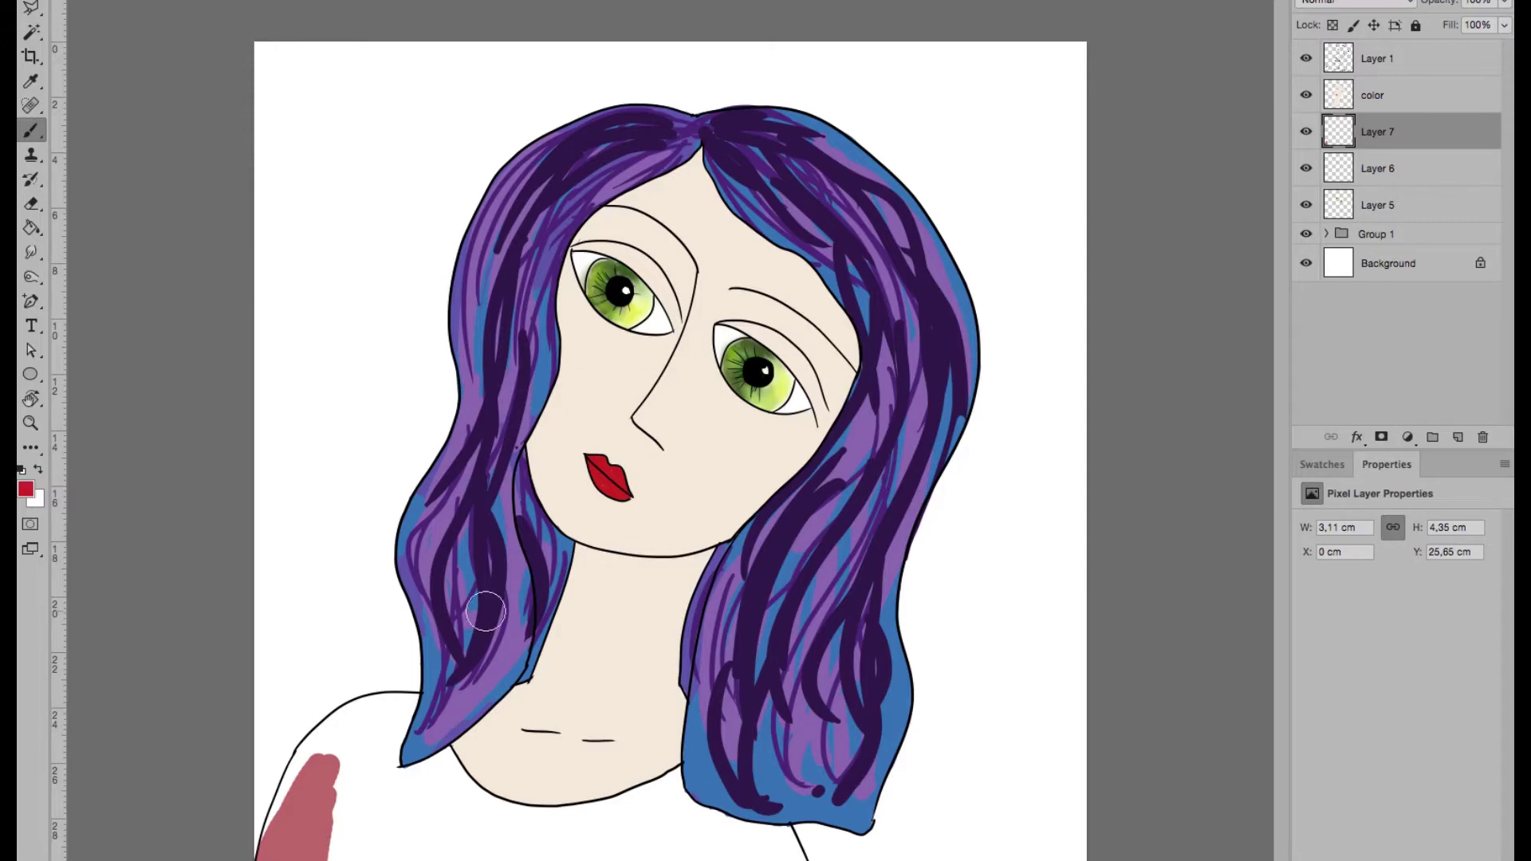
{"action": "mouse_move", "coordinate": [350, 756]}
{"action": "left_mouse_down"}
{"action": "mouse_move", "coordinate": [267, 857]}
{"action": "mouse_move", "coordinate": [290, 810]}
{"action": "mouse_move", "coordinate": [280, 820]}
{"action": "mouse_move", "coordinate": [383, 706]}
{"action": "mouse_move", "coordinate": [415, 697]}
{"action": "mouse_move", "coordinate": [373, 829]}
{"action": "left_mouse_up"}
{"action": "left_click_drag", "start_coordinate": [1392, 142], "coordinate": [1392, 211]}
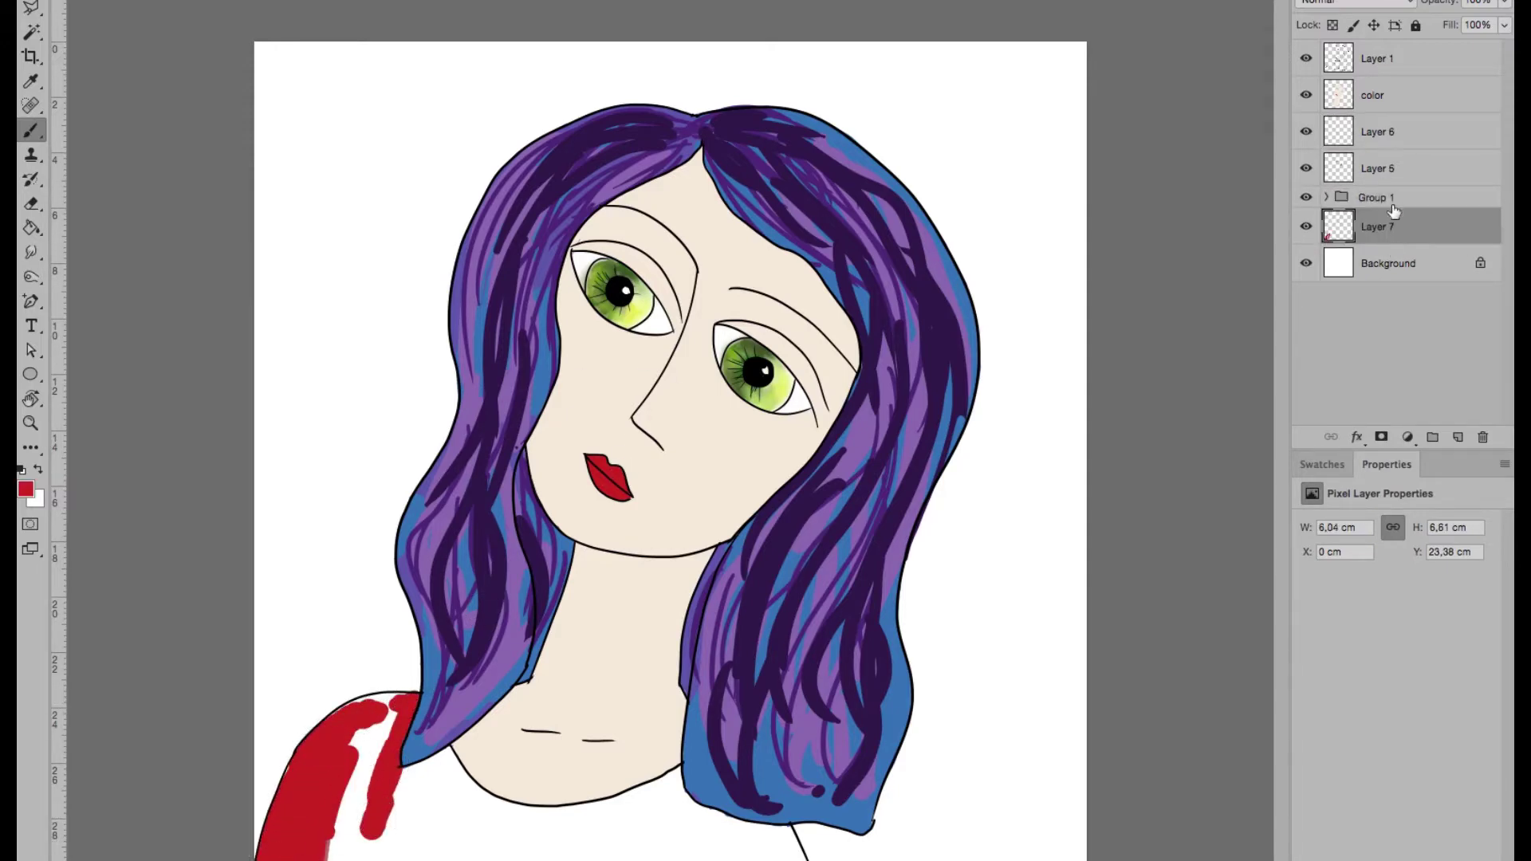
{"action": "mouse_move", "coordinate": [359, 712]}
{"action": "left_mouse_down"}
{"action": "mouse_move", "coordinate": [307, 774]}
{"action": "mouse_move", "coordinate": [446, 770]}
{"action": "mouse_move", "coordinate": [503, 837]}
{"action": "mouse_move", "coordinate": [638, 821]}
{"action": "mouse_move", "coordinate": [738, 857]}
{"action": "mouse_move", "coordinate": [805, 857]}
{"action": "left_mouse_up"}
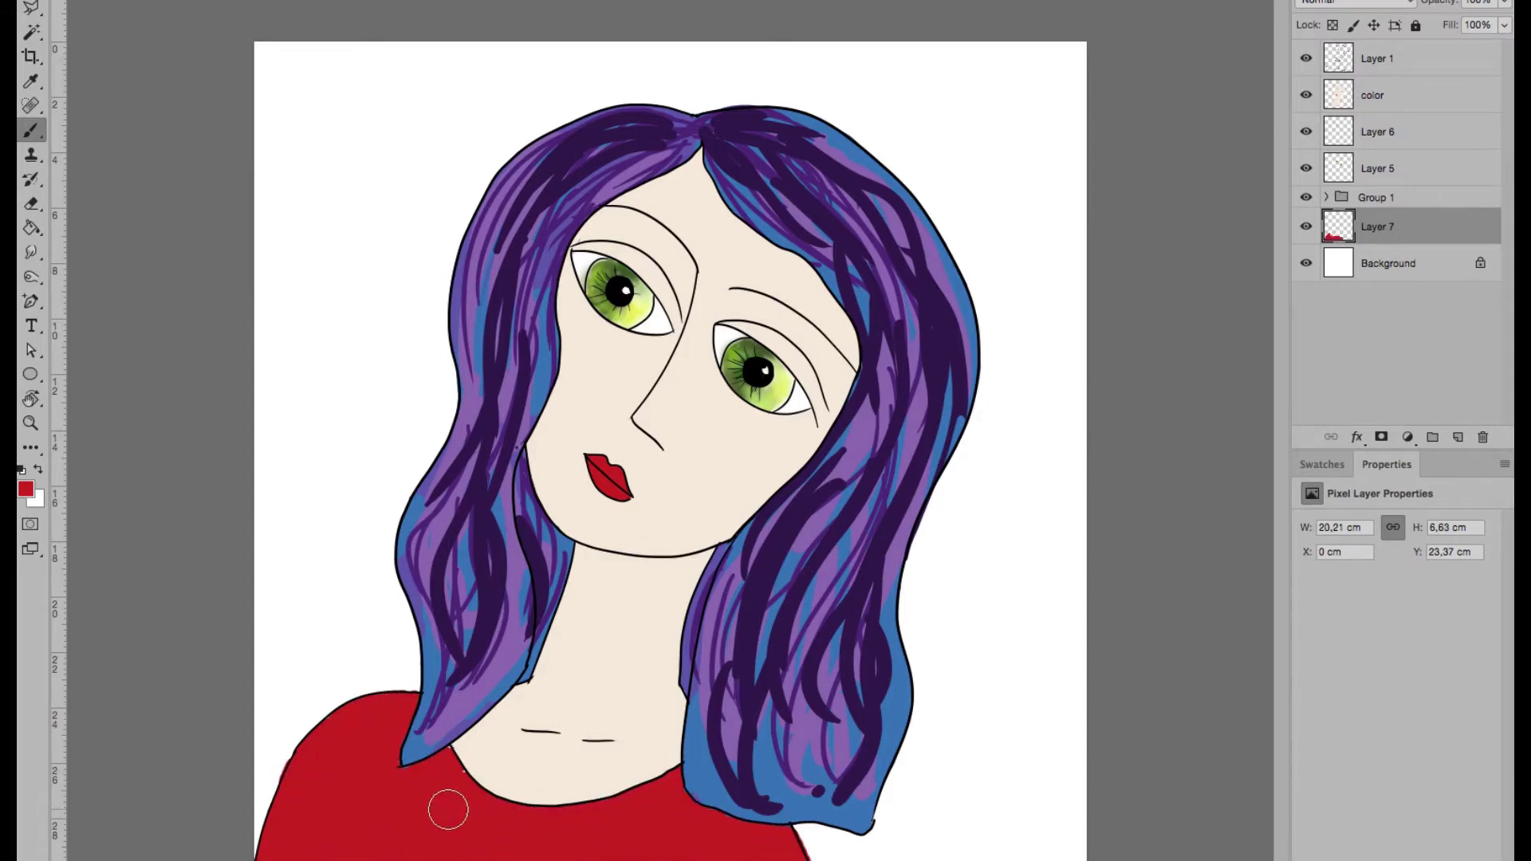
{"action": "key", "text": "e"}
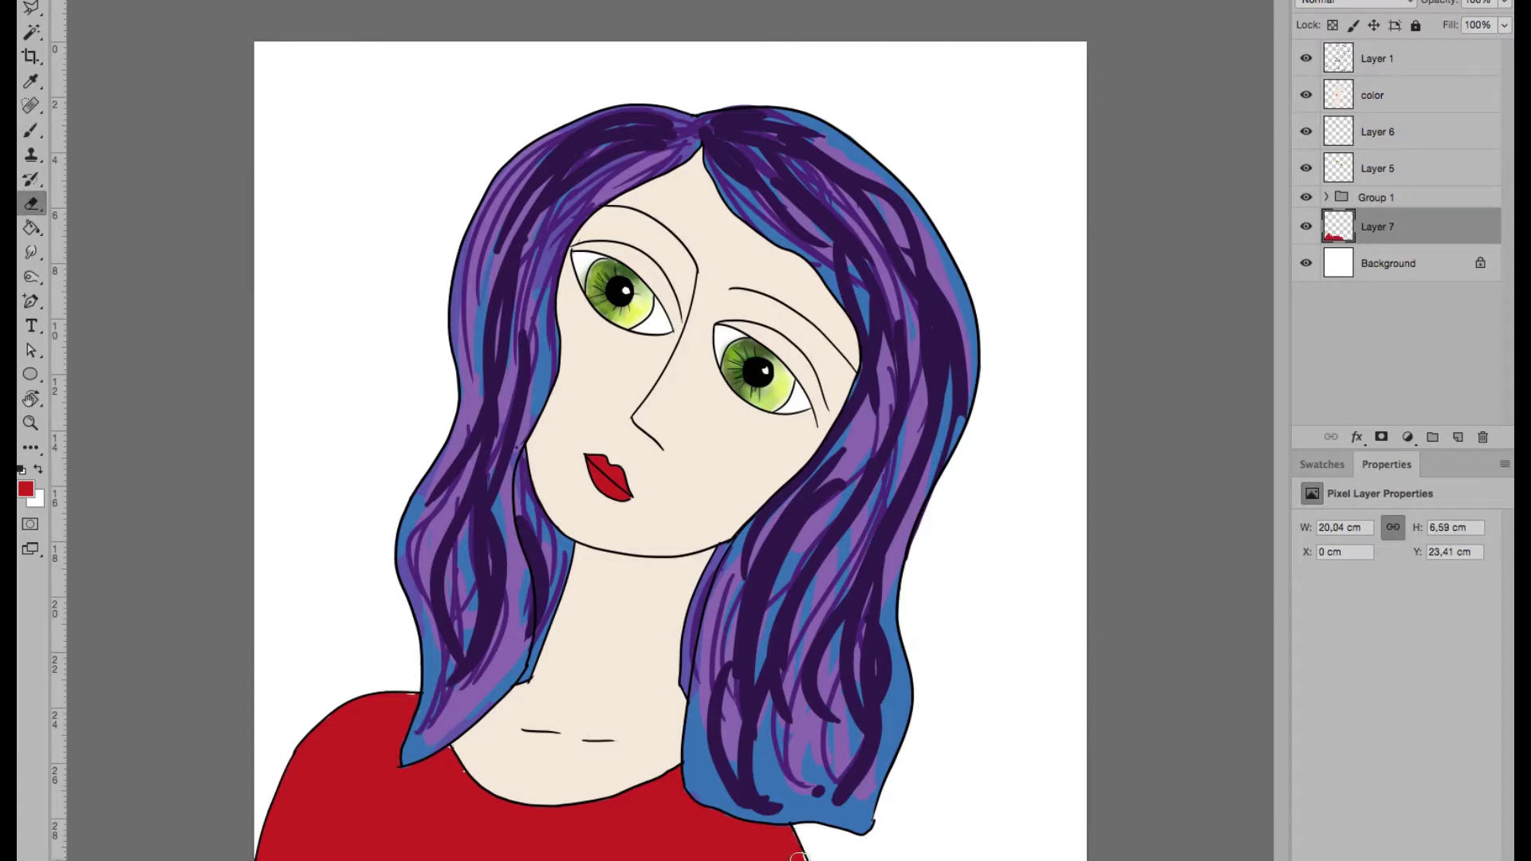
- Zoom in and fill red along the shirt outline beside the hair
{"action": "key", "text": "b"}
{"action": "key", "text": "ctrl+plus"}
{"action": "scroll", "coordinate": [757, 558], "scroll_direction": "down", "scroll_amount": 5}
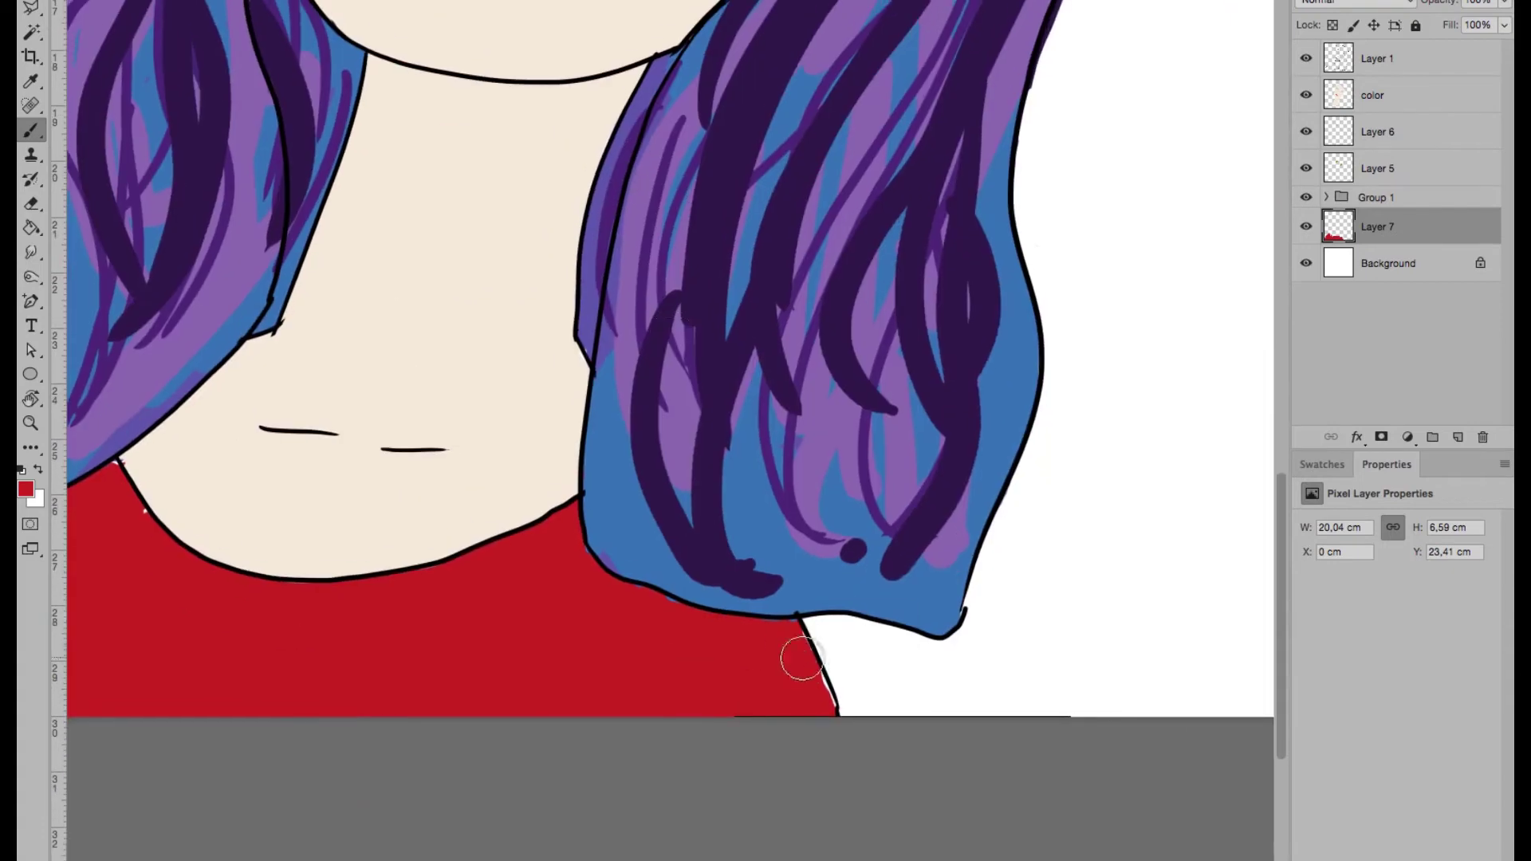
{"action": "left_click_drag", "start_coordinate": [803, 671], "coordinate": [801, 641]}
{"action": "scroll", "coordinate": [482, 548], "scroll_direction": "left", "scroll_amount": 10}
{"action": "scroll", "coordinate": [573, 540], "scroll_direction": "up", "scroll_amount": 1}
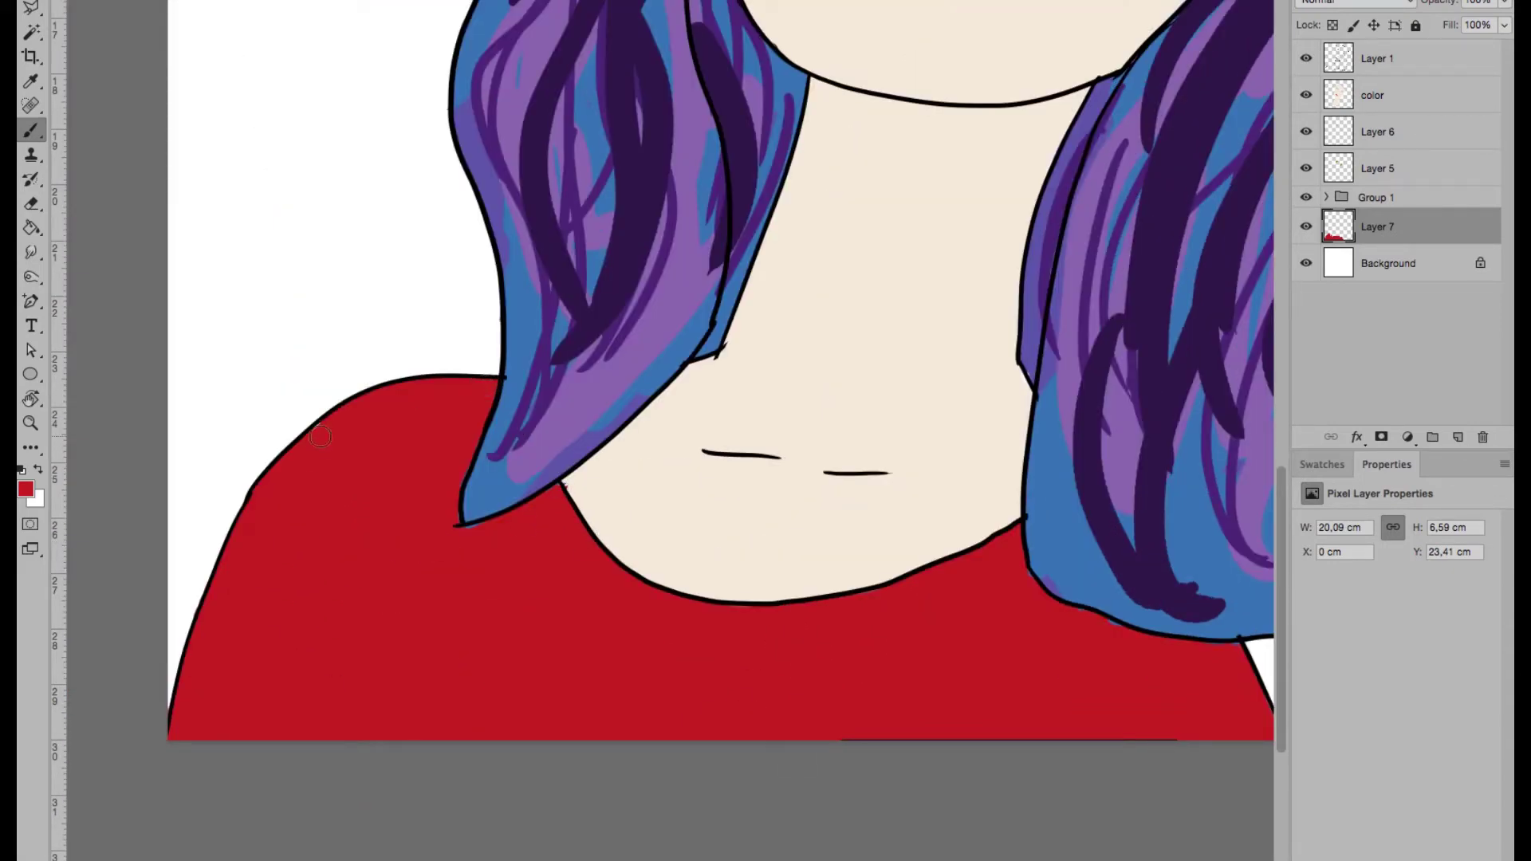
{"action": "scroll", "coordinate": [370, 540], "scroll_direction": "up", "scroll_amount": 2}
- Check the hair layers in Group 1, erase stray paint, and zoom out to the whole portrait
{"action": "left_click", "coordinate": [1376, 197]}
{"action": "left_click", "coordinate": [1326, 197]}
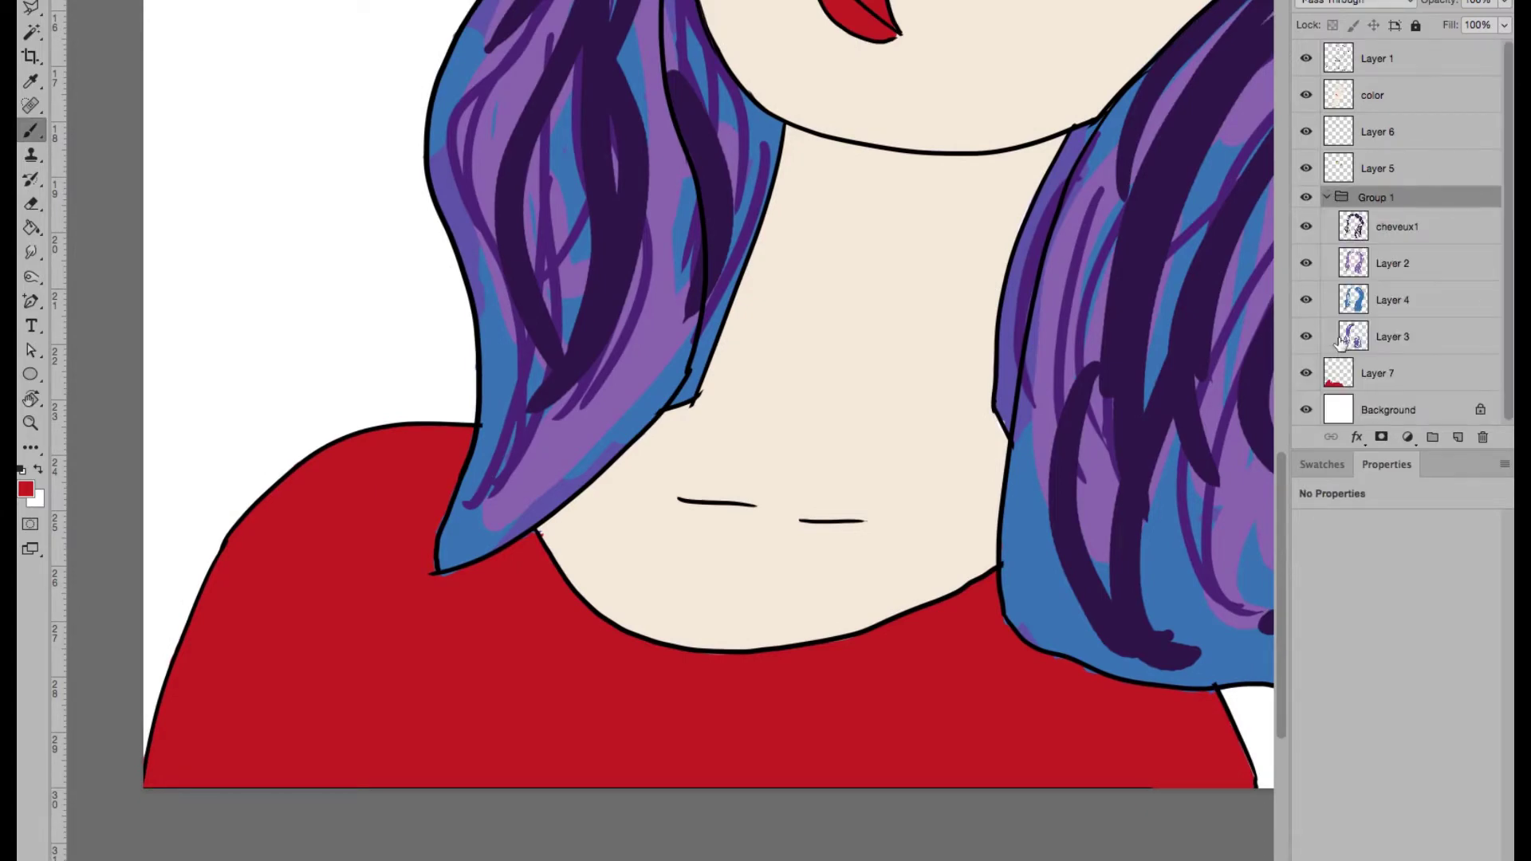
{"action": "left_click", "coordinate": [1349, 104]}
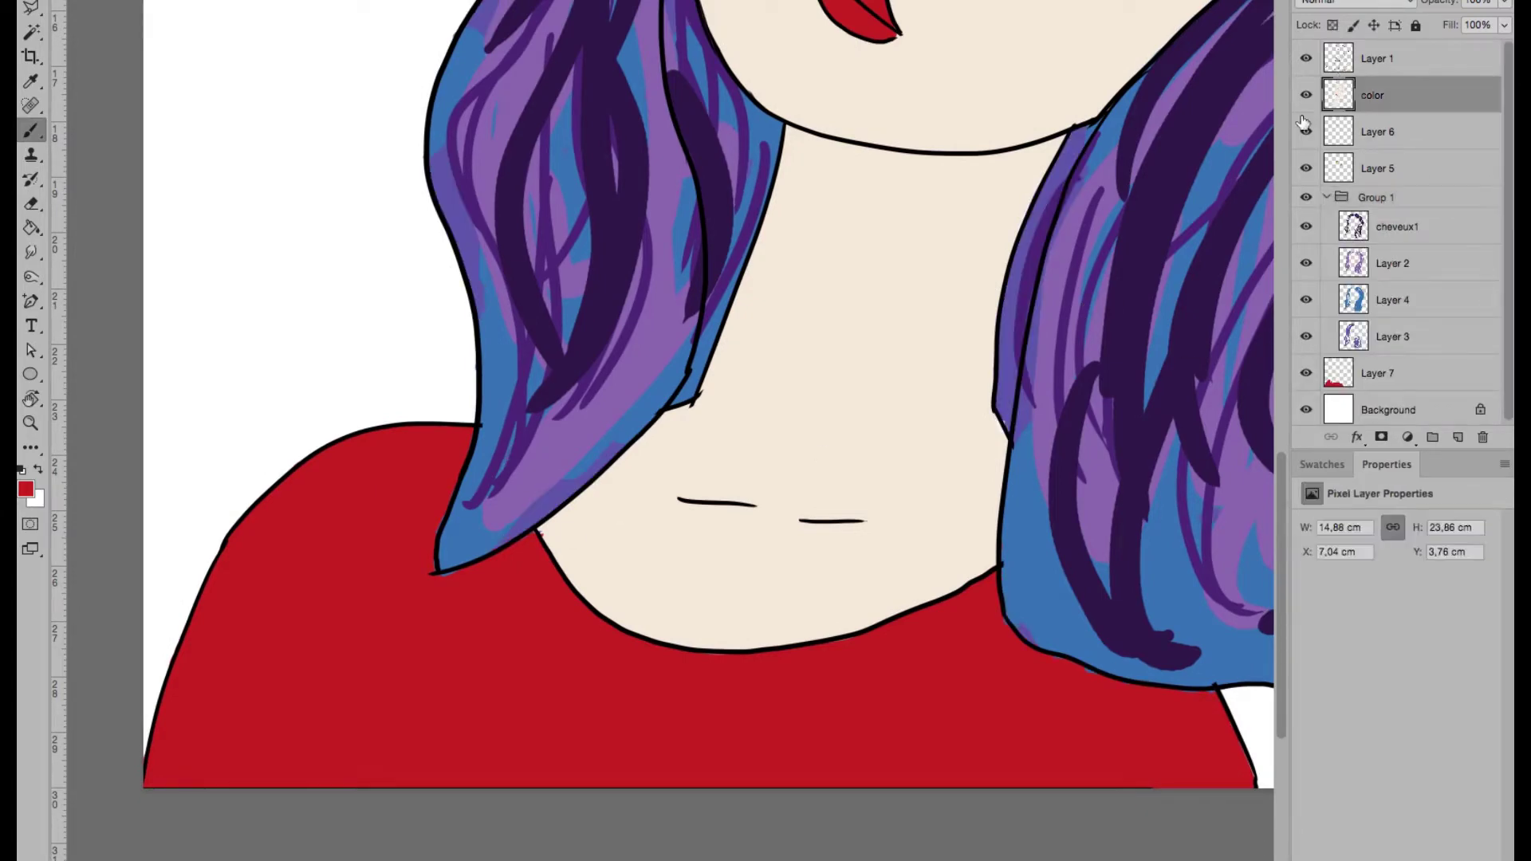
{"action": "left_click", "coordinate": [556, 533], "text": "alt"}
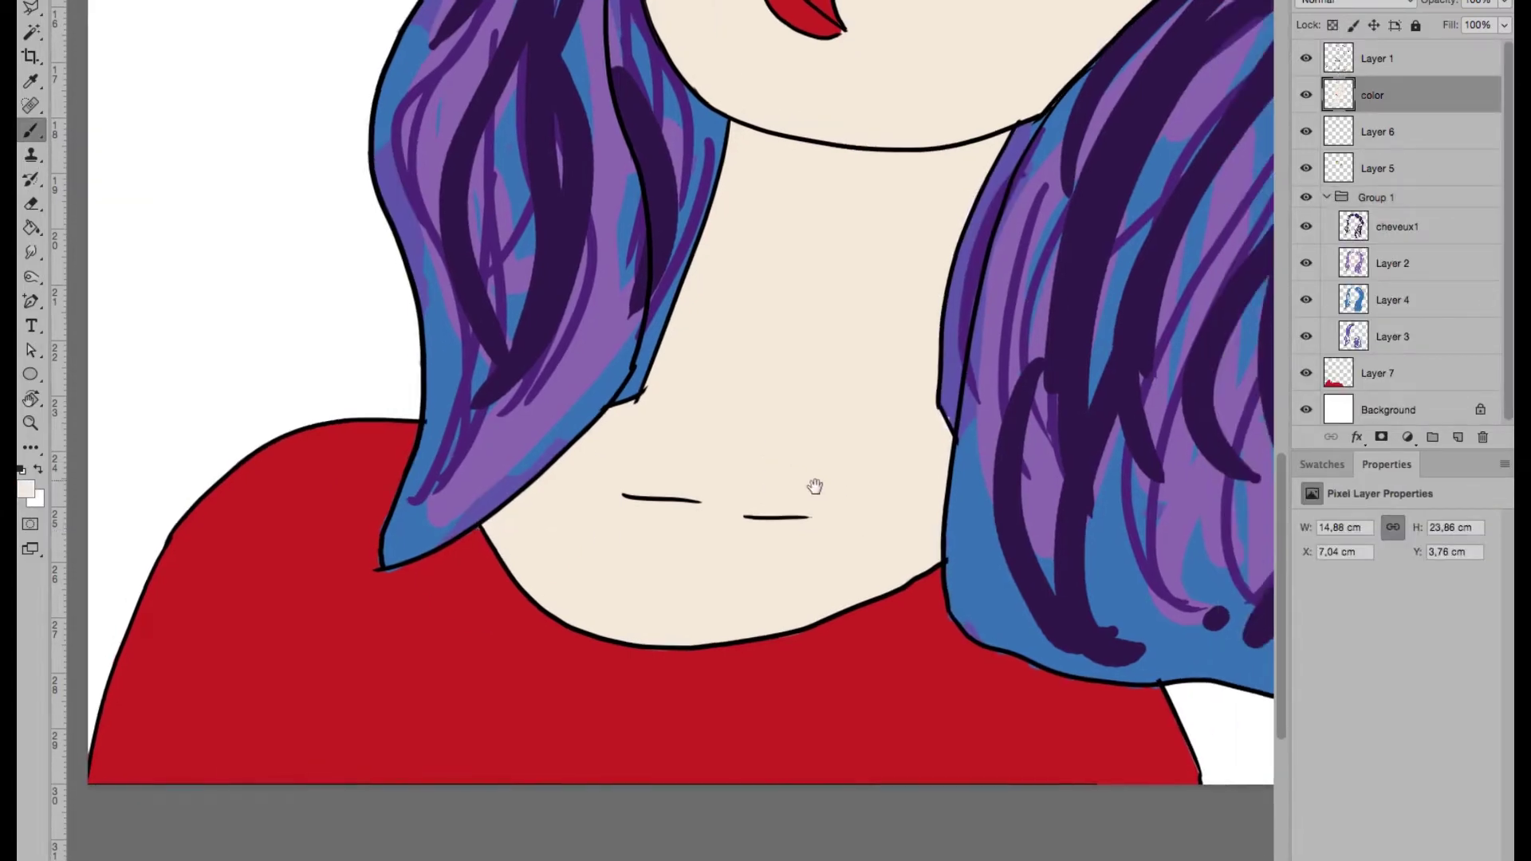
{"action": "scroll", "coordinate": [782, 503], "scroll_direction": "right", "scroll_amount": 5}
{"action": "left_click", "coordinate": [1392, 336]}
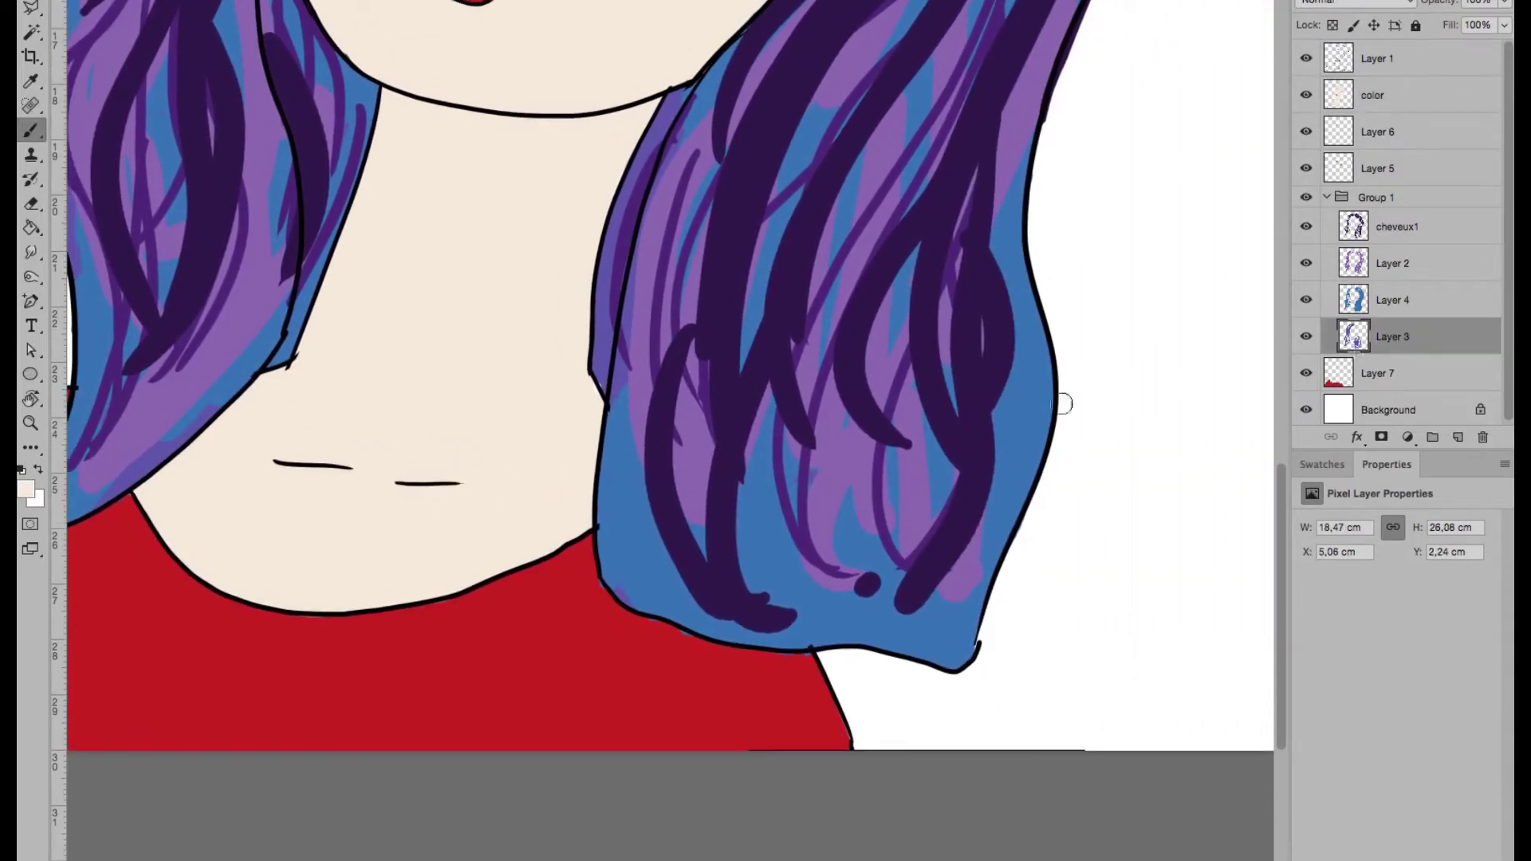
{"action": "left_click", "coordinate": [1306, 263]}
{"action": "key", "text": "e"}
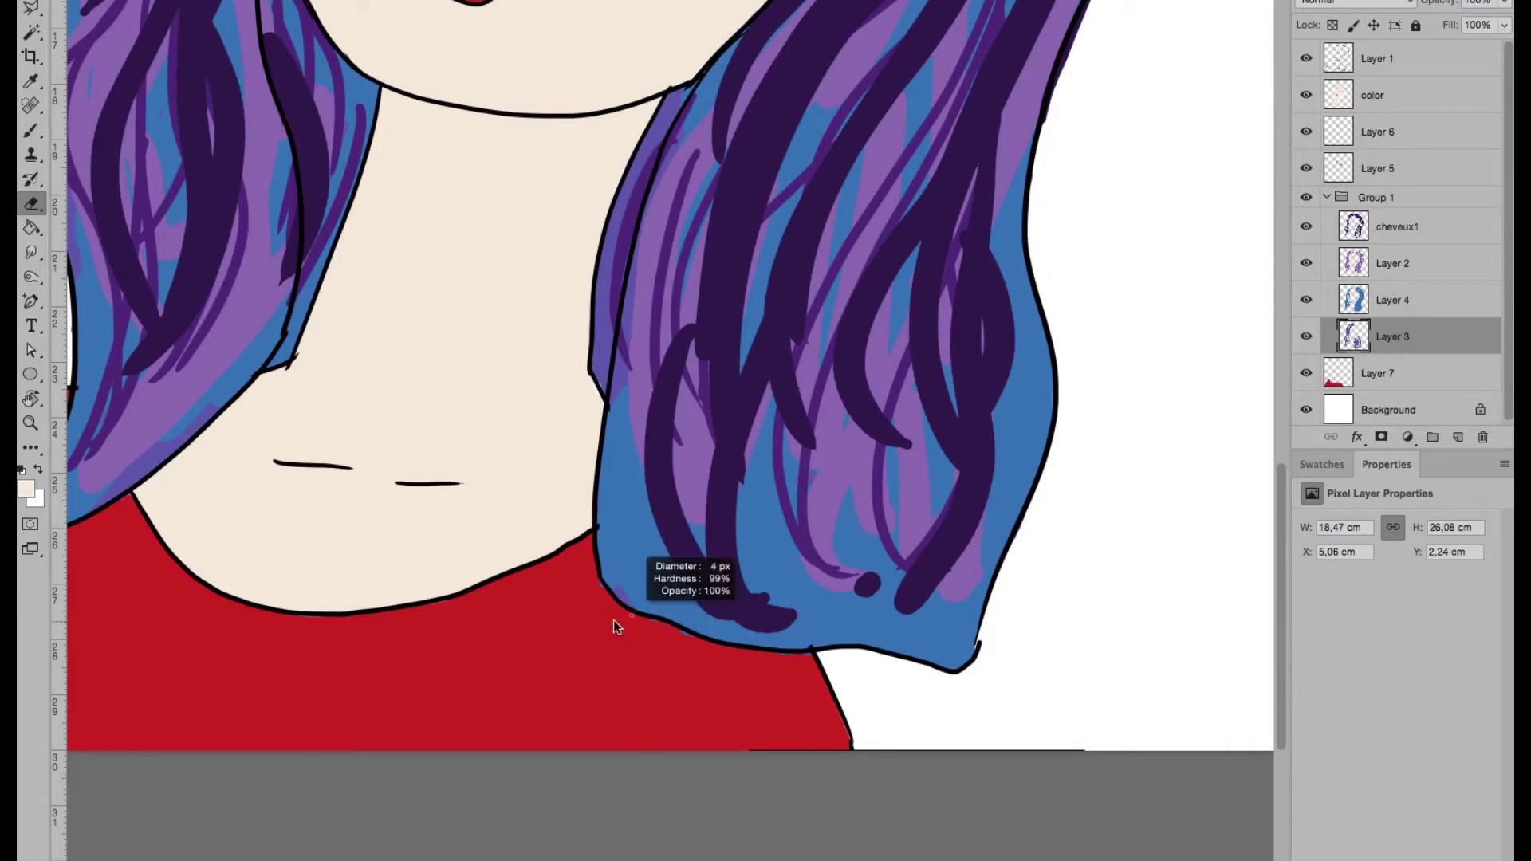
{"action": "left_click_drag", "start_coordinate": [82, 511], "coordinate": [492, 542]}
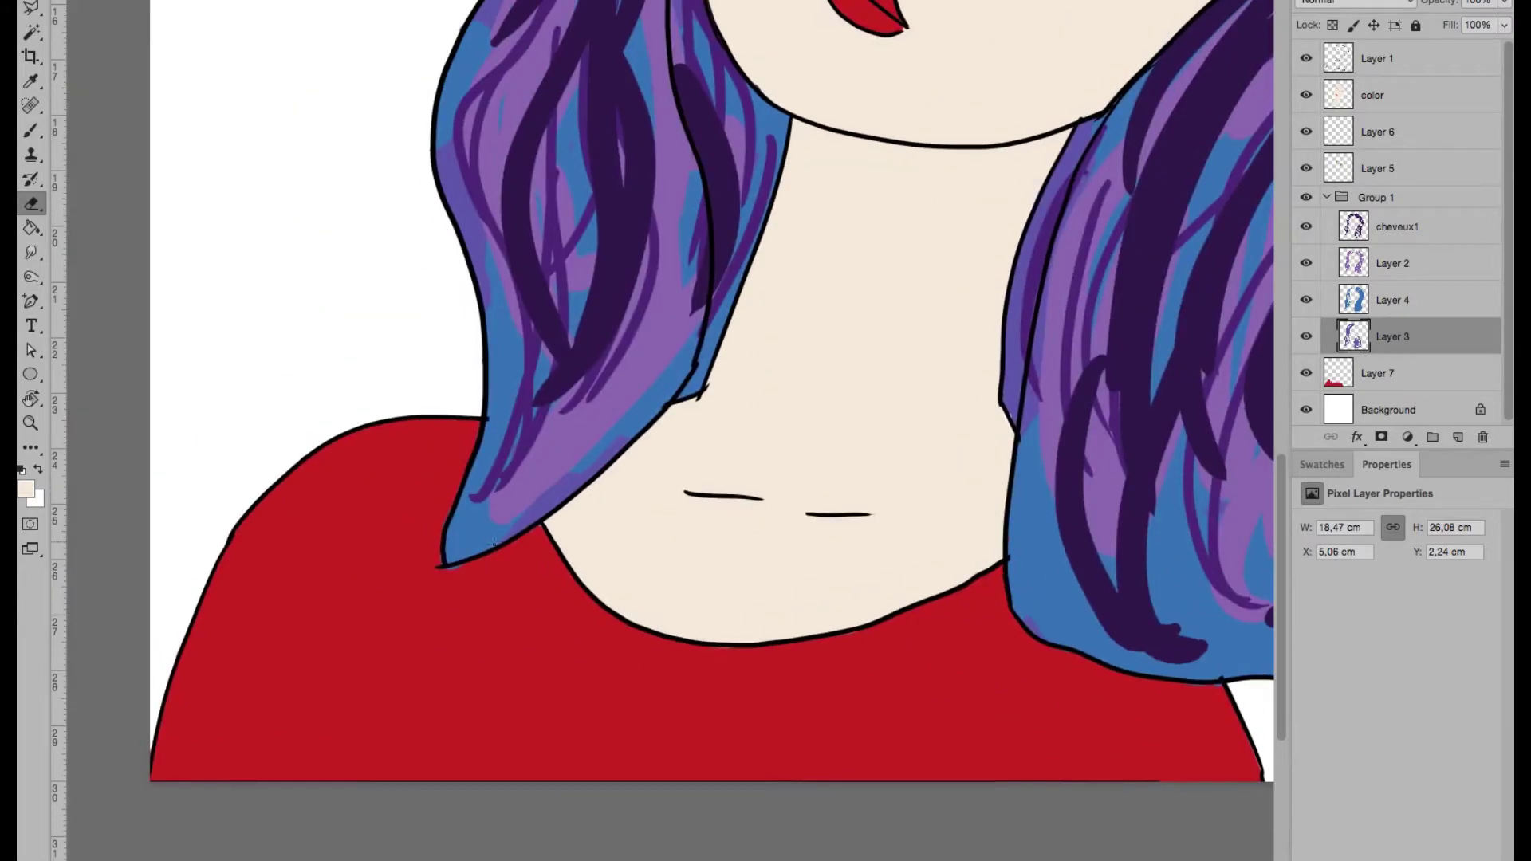
{"action": "left_click", "coordinate": [1348, 299]}
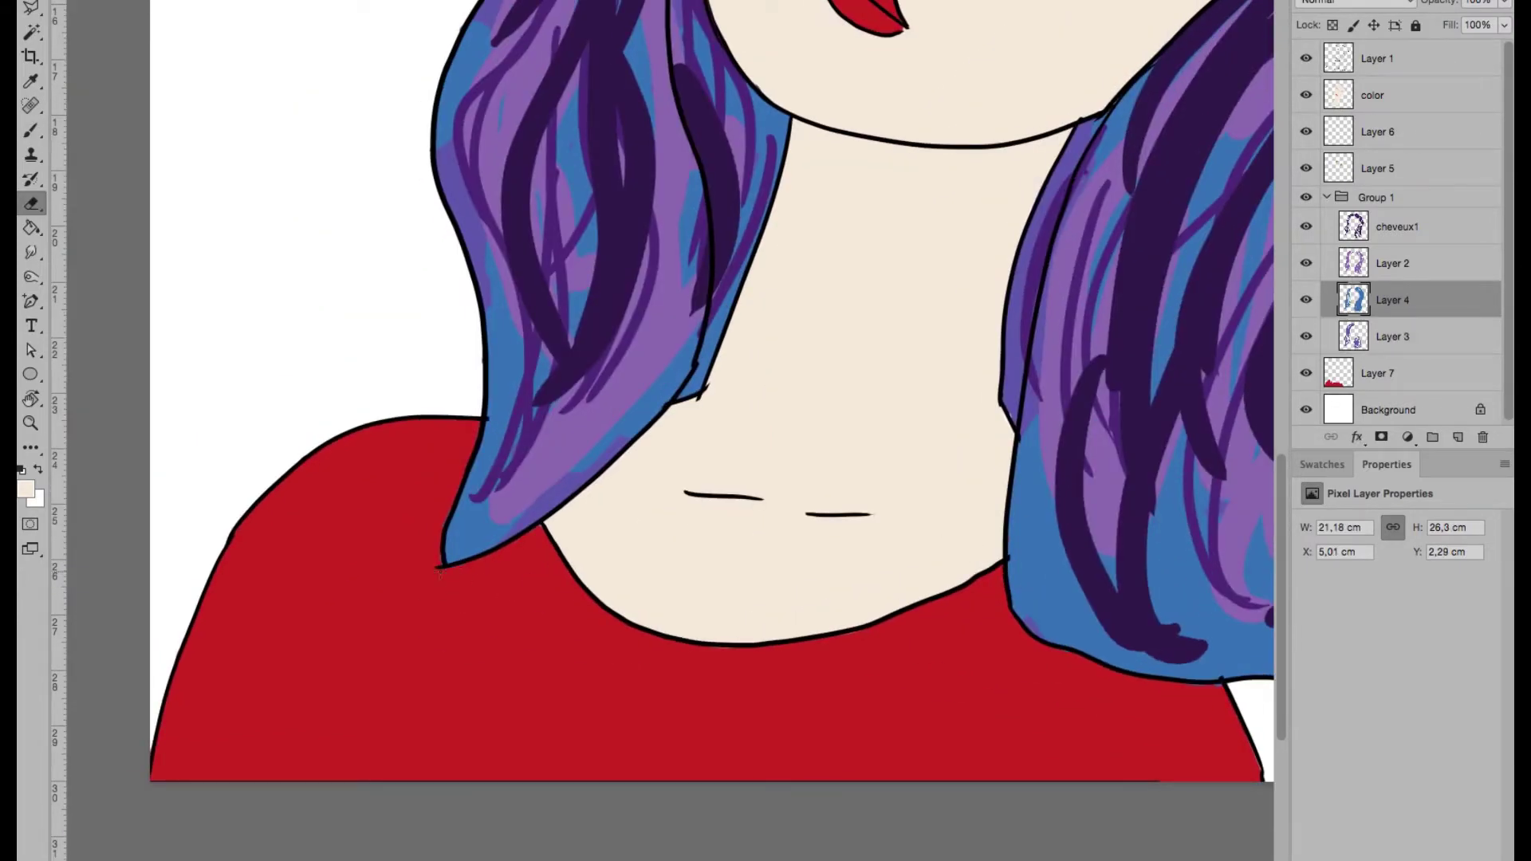
{"action": "key", "text": "ctrl+minus"}
{"action": "key", "text": "ctrl+minus"}
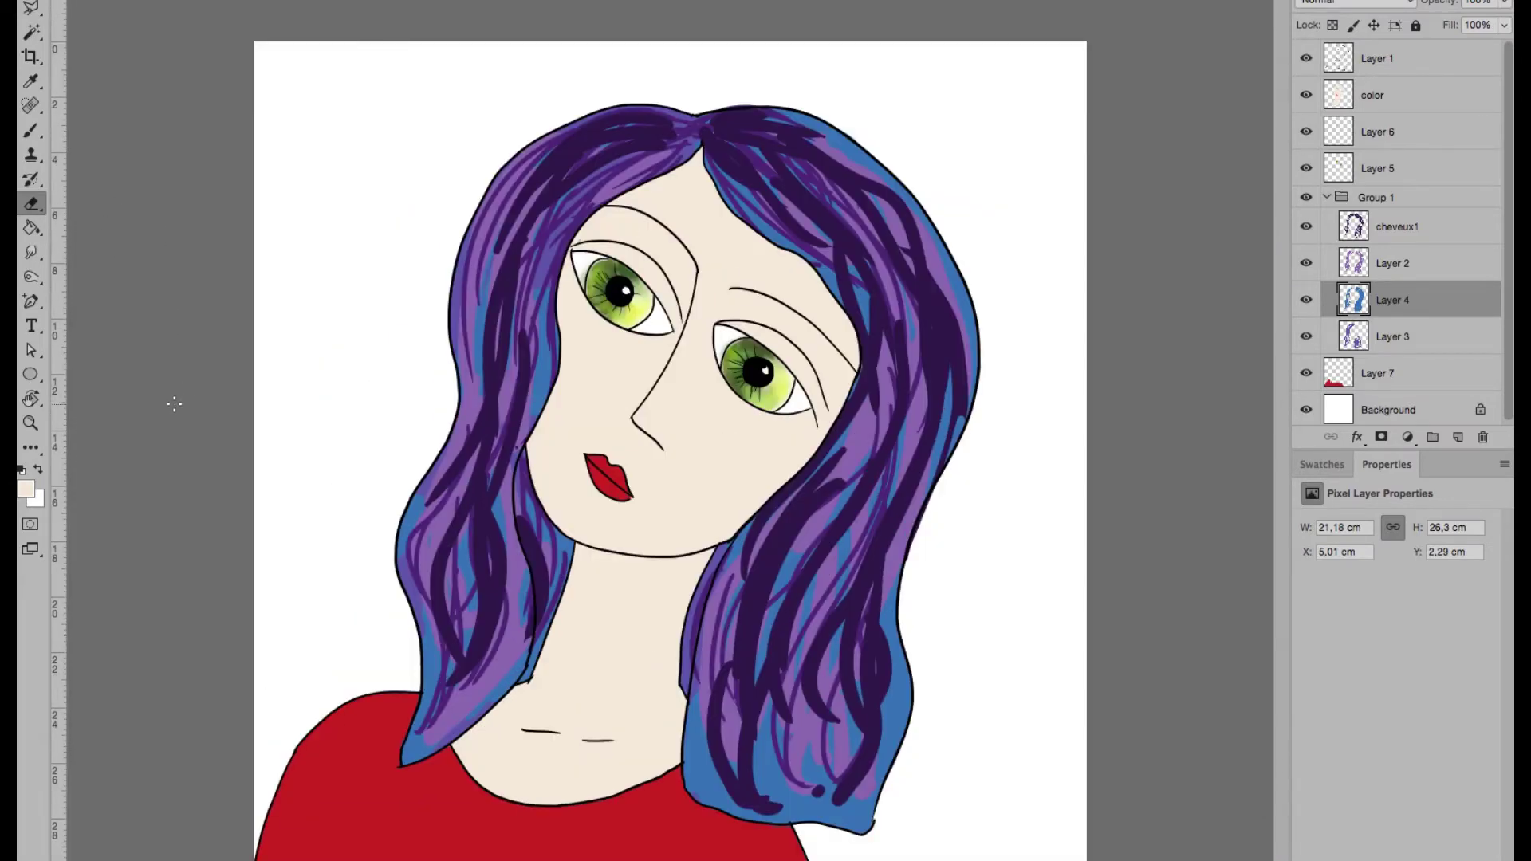
- Add a bottom background layer and group all portrait layers together
{"action": "left_click", "coordinate": [1457, 437]}
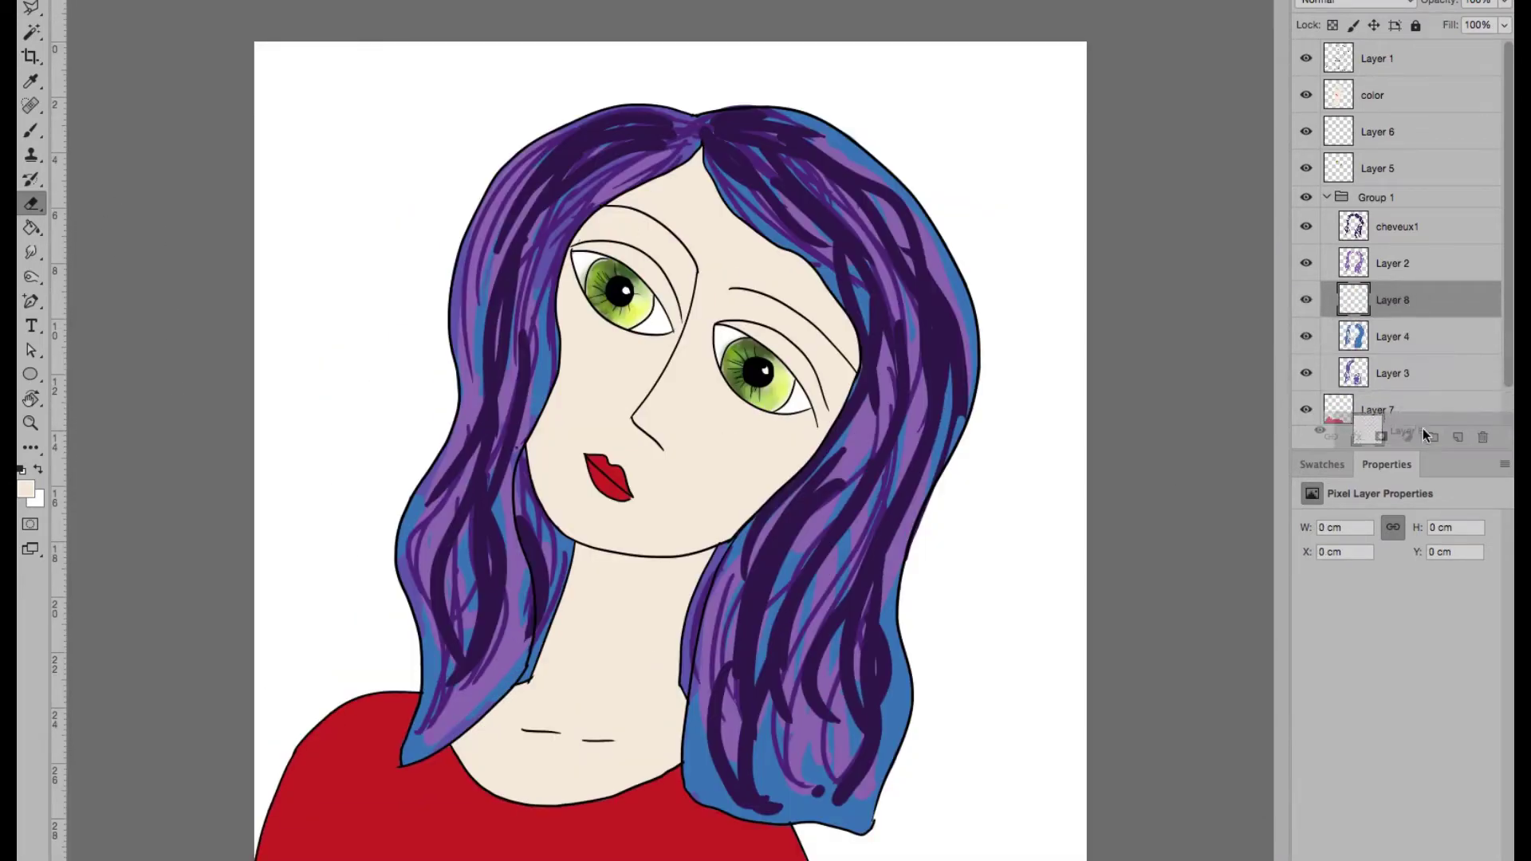
{"action": "left_click_drag", "start_coordinate": [1436, 300], "coordinate": [1451, 429]}
{"action": "scroll", "coordinate": [1503, 371], "scroll_direction": "down", "scroll_amount": 1}
{"action": "left_click", "coordinate": [1483, 332]}
{"action": "scroll", "coordinate": [1501, 239], "scroll_direction": "up", "scroll_amount": 1}
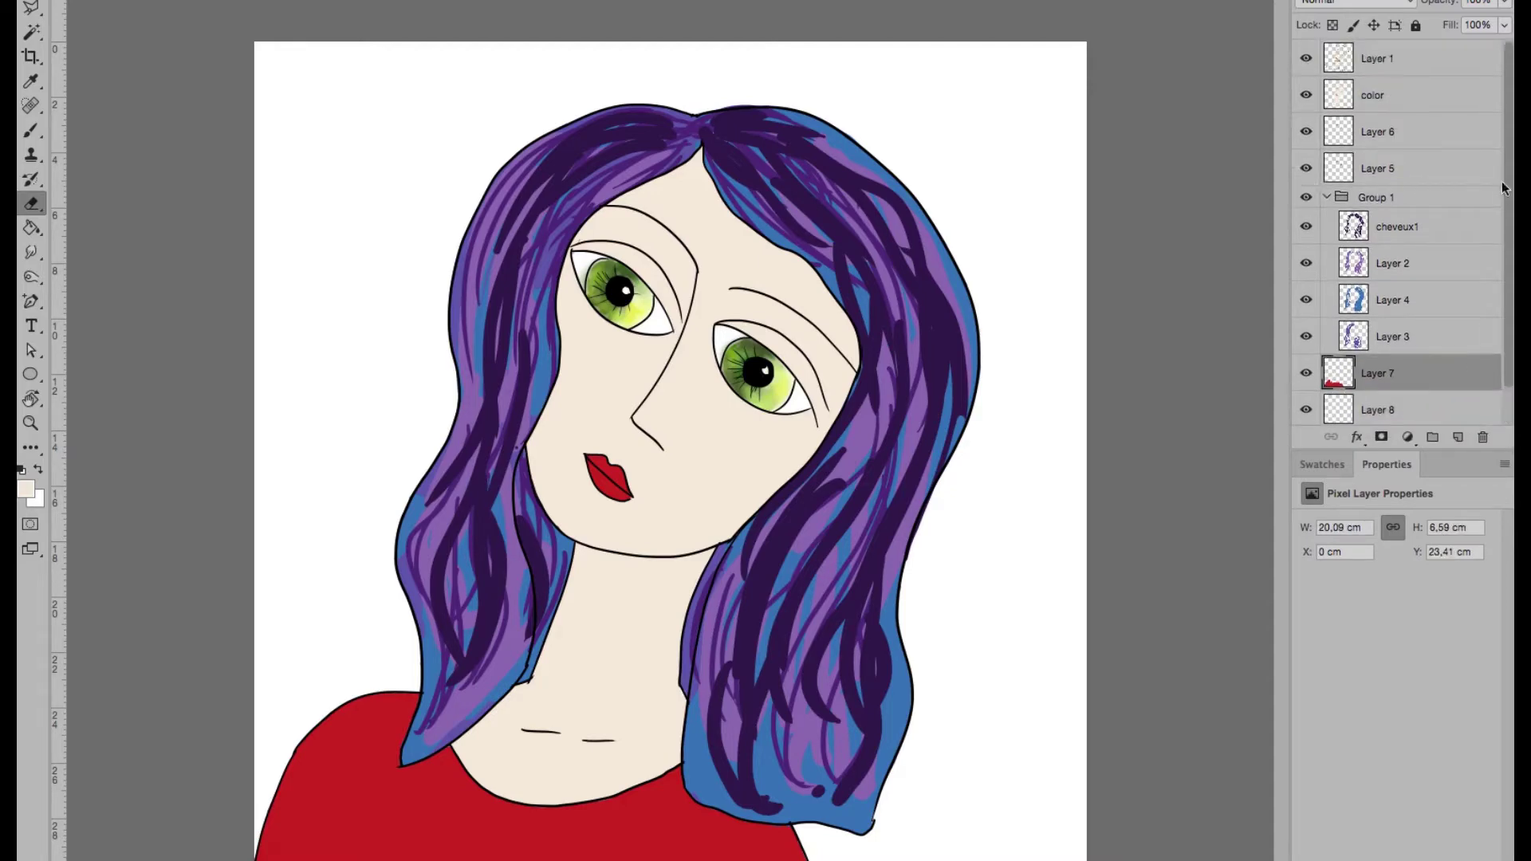
{"action": "left_click", "coordinate": [1448, 57], "text": "shift"}
{"action": "key", "text": "ctrl+g"}
{"action": "left_click", "coordinate": [1387, 80]}
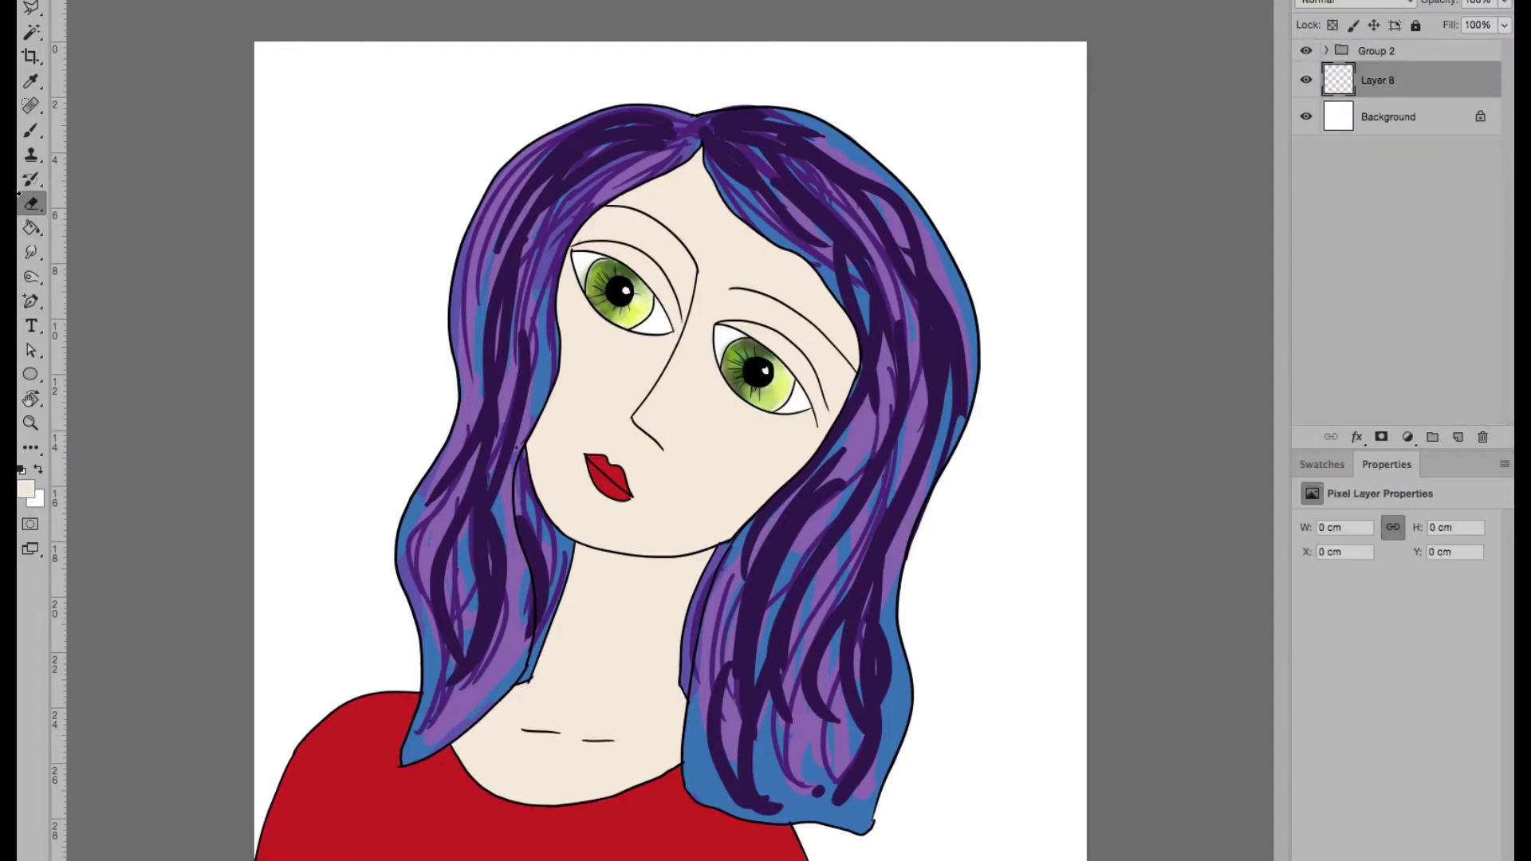
- Paint mid green across the bottom of the background with a large soft brush
{"action": "left_click", "coordinate": [31, 130]}
{"action": "left_click", "coordinate": [26, 488]}
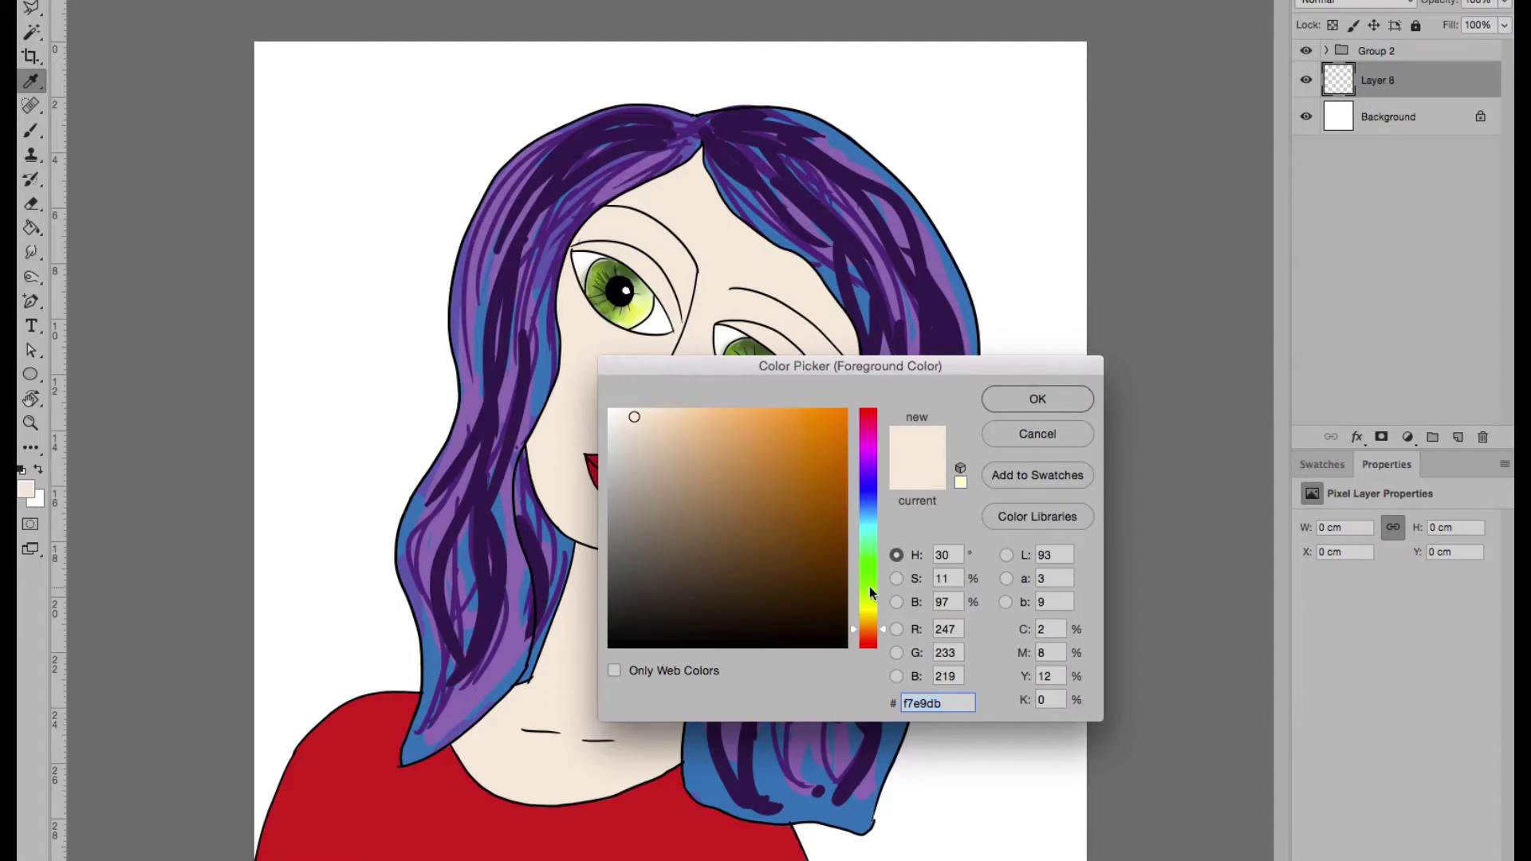
{"action": "left_click", "coordinate": [872, 592]}
{"action": "left_click", "coordinate": [766, 546]}
{"action": "left_click", "coordinate": [1038, 398]}
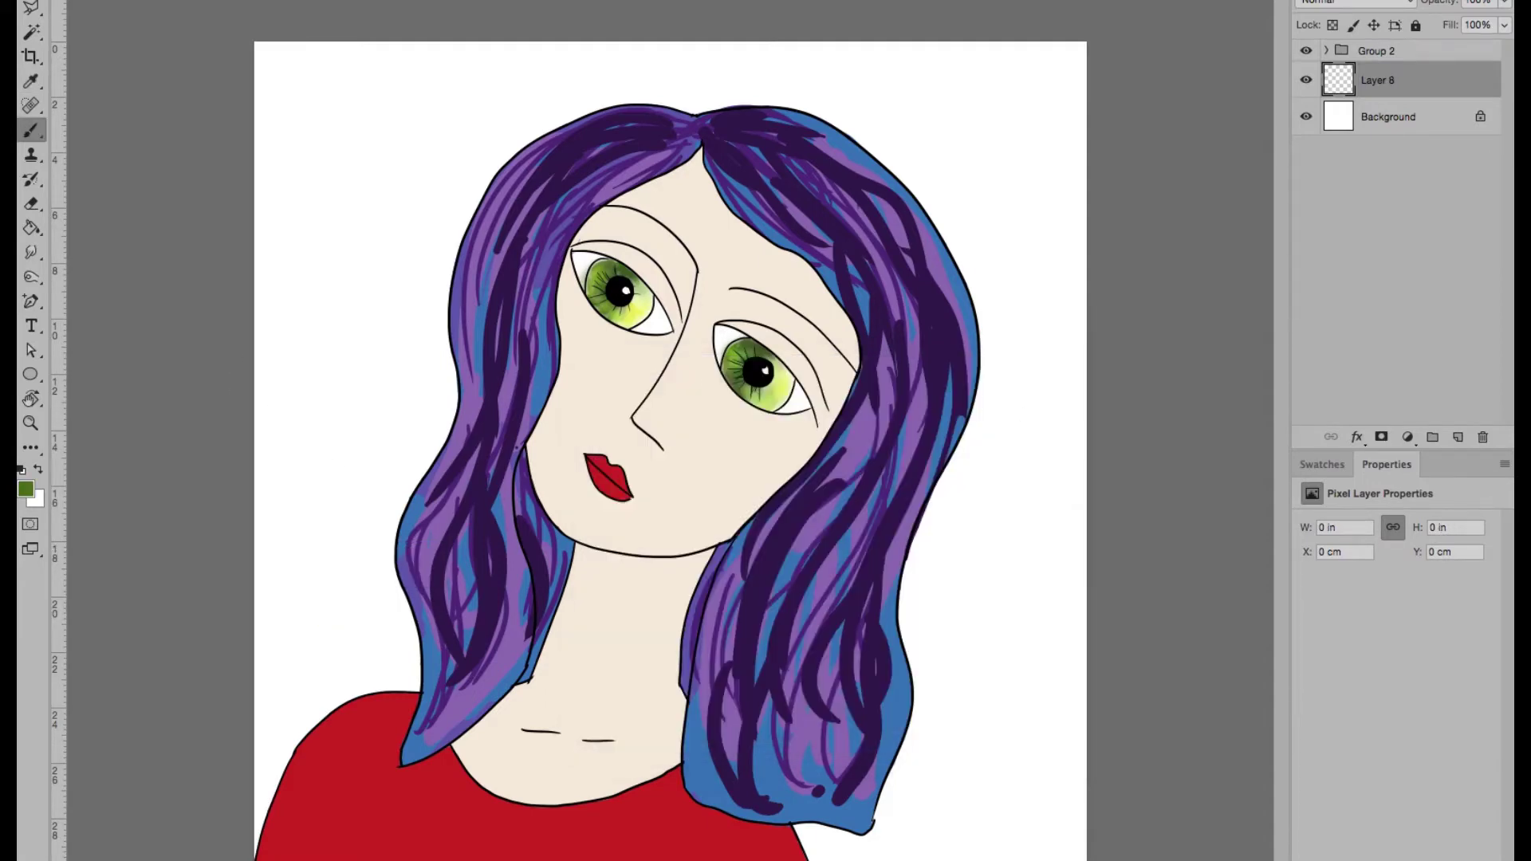
{"action": "left_click", "coordinate": [232, 43]}
{"action": "mouse_move", "coordinate": [237, 770]}
{"action": "left_mouse_down"}
{"action": "mouse_move", "coordinate": [1054, 779]}
{"action": "mouse_move", "coordinate": [136, 694]}
{"action": "left_mouse_up"}
- Darken the green right of the hair, beside the shirt and along the bottom right
{"action": "left_click_drag", "start_coordinate": [804, 545], "coordinate": [820, 593]}
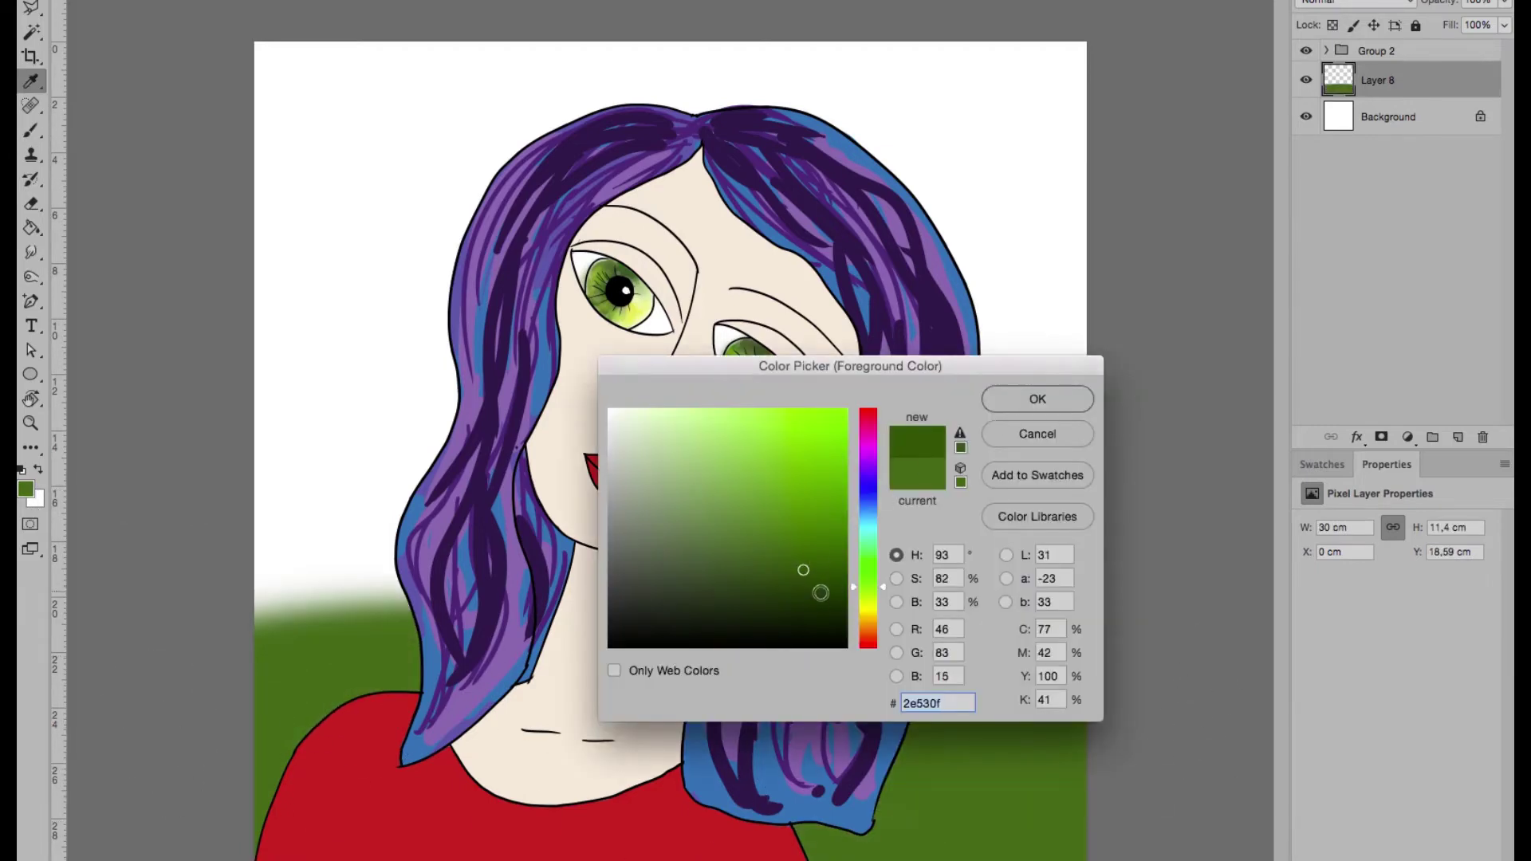
{"action": "key", "text": "Return"}
{"action": "key", "text": "b"}
{"action": "mouse_move", "coordinate": [1069, 845]}
{"action": "left_mouse_down"}
{"action": "mouse_move", "coordinate": [905, 819]}
{"action": "mouse_move", "coordinate": [997, 794]}
{"action": "mouse_move", "coordinate": [960, 745]}
{"action": "mouse_move", "coordinate": [965, 718]}
{"action": "left_mouse_up"}
{"action": "left_click_drag", "start_coordinate": [254, 756], "coordinate": [376, 857]}
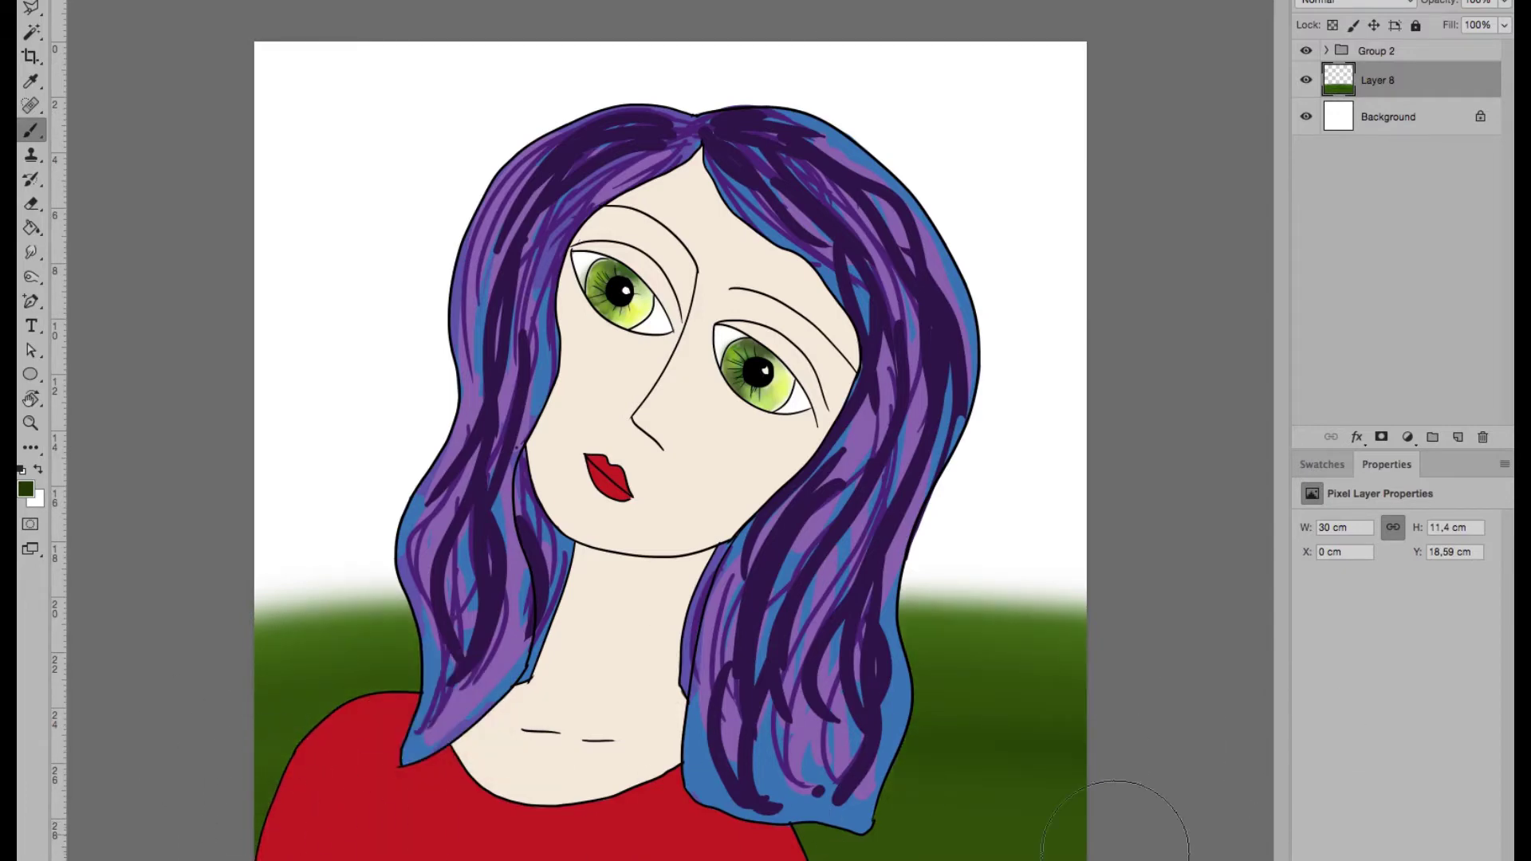
{"action": "left_click_drag", "start_coordinate": [1114, 857], "coordinate": [1039, 857]}
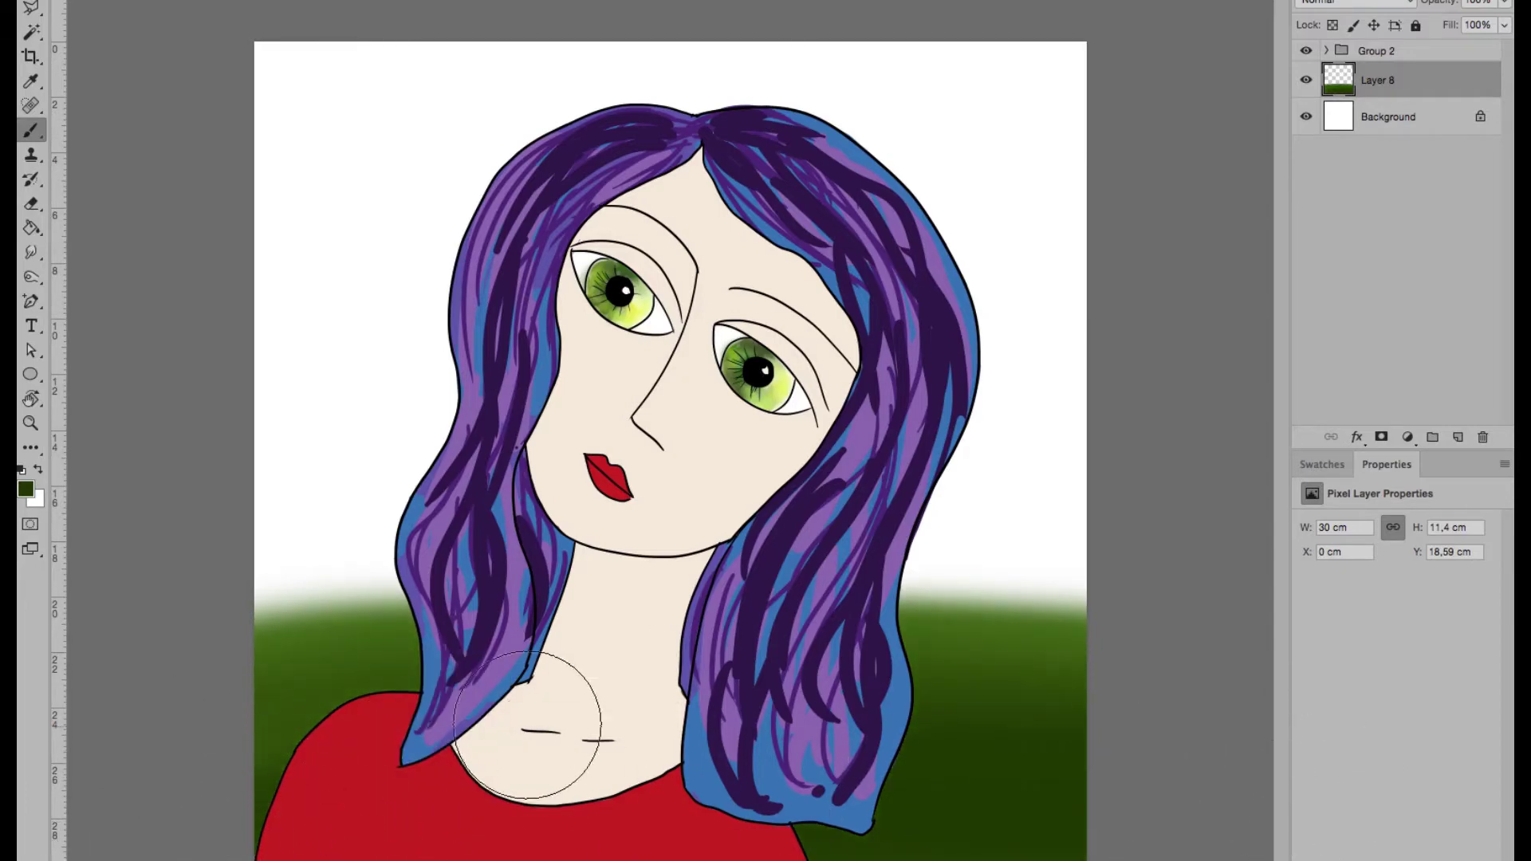
- Dab soft light green right of the hair, high on the right, and over the upper left
{"action": "left_click", "coordinate": [25, 488]}
{"action": "left_click", "coordinate": [765, 483]}
{"action": "key", "text": "Return"}
{"action": "mouse_move", "coordinate": [989, 550]}
{"action": "left_mouse_down"}
{"action": "mouse_move", "coordinate": [1025, 564]}
{"action": "mouse_move", "coordinate": [964, 565]}
{"action": "mouse_move", "coordinate": [1049, 417]}
{"action": "mouse_move", "coordinate": [1060, 468]}
{"action": "mouse_move", "coordinate": [1036, 615]}
{"action": "left_mouse_up"}
{"action": "left_click_drag", "start_coordinate": [1127, 368], "coordinate": [1068, 191]}
{"action": "mouse_move", "coordinate": [297, 574]}
{"action": "left_mouse_down"}
{"action": "mouse_move", "coordinate": [273, 529]}
{"action": "mouse_move", "coordinate": [239, 574]}
{"action": "mouse_move", "coordinate": [271, 335]}
{"action": "left_mouse_up"}
{"action": "mouse_move", "coordinate": [461, 321]}
{"action": "left_mouse_down"}
{"action": "mouse_move", "coordinate": [383, 137]}
{"action": "mouse_move", "coordinate": [256, 205]}
{"action": "mouse_move", "coordinate": [274, 35]}
{"action": "mouse_move", "coordinate": [346, 54]}
{"action": "mouse_move", "coordinate": [256, 154]}
{"action": "left_mouse_up"}
{"action": "mouse_move", "coordinate": [869, 76]}
{"action": "left_mouse_down"}
{"action": "mouse_move", "coordinate": [906, 17]}
{"action": "mouse_move", "coordinate": [1060, 10]}
{"action": "left_mouse_up"}
- Paint soft brown trees down the left edge of the background with an enlarged brush
{"action": "left_click", "coordinate": [27, 490]}
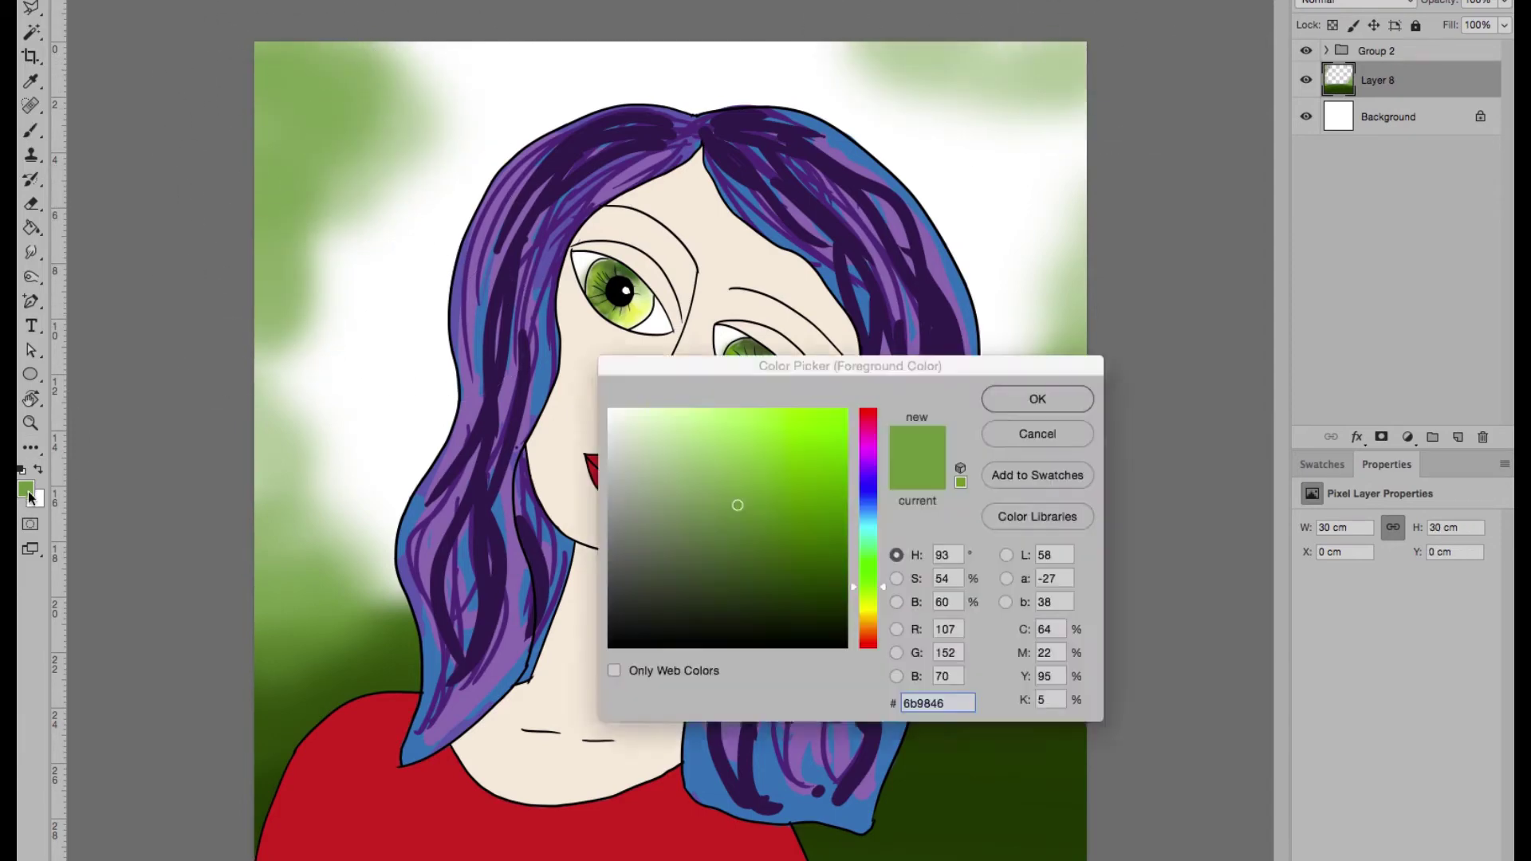
{"action": "left_click", "coordinate": [871, 626]}
{"action": "left_click", "coordinate": [750, 520]}
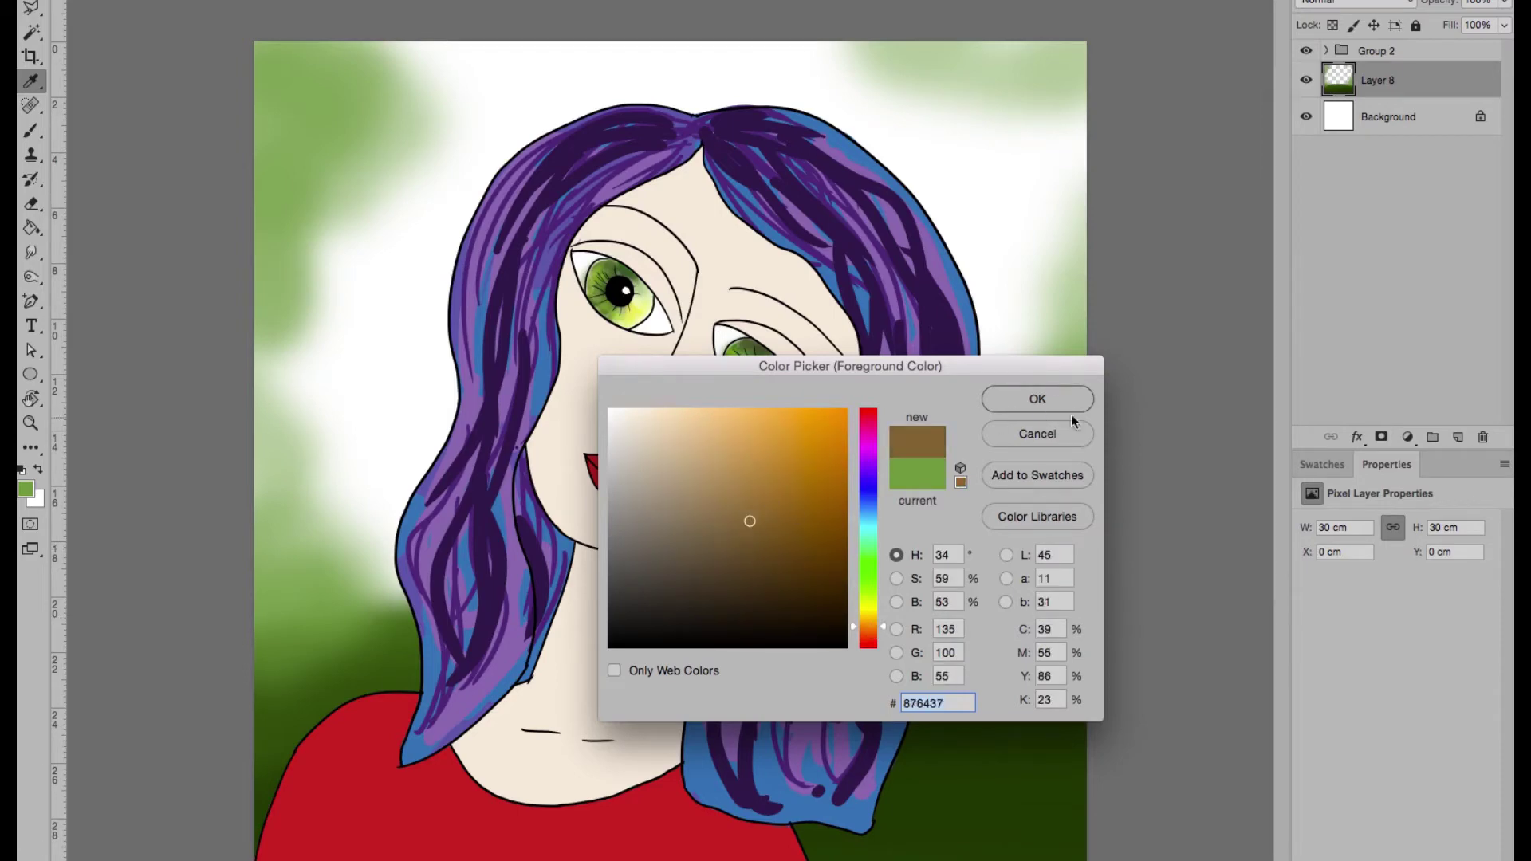
{"action": "left_click", "coordinate": [1069, 408]}
{"action": "key", "text": "b"}
{"action": "mouse_move", "coordinate": [256, 351]}
{"action": "left_mouse_down"}
{"action": "mouse_move", "coordinate": [324, 143]}
{"action": "mouse_move", "coordinate": [237, 299]}
{"action": "mouse_move", "coordinate": [325, 136]}
{"action": "left_mouse_up"}
{"action": "key", "text": "ctrl+z"}
{"action": "key", "text": "bracketright"}
{"action": "key", "text": "bracketright"}
{"action": "key", "text": "bracketright"}
{"action": "key", "text": "ctrl+z"}
{"action": "mouse_move", "coordinate": [263, 176]}
{"action": "left_mouse_down"}
{"action": "mouse_move", "coordinate": [369, 126]}
{"action": "mouse_move", "coordinate": [275, 241]}
{"action": "mouse_move", "coordinate": [267, 602]}
{"action": "left_mouse_up"}
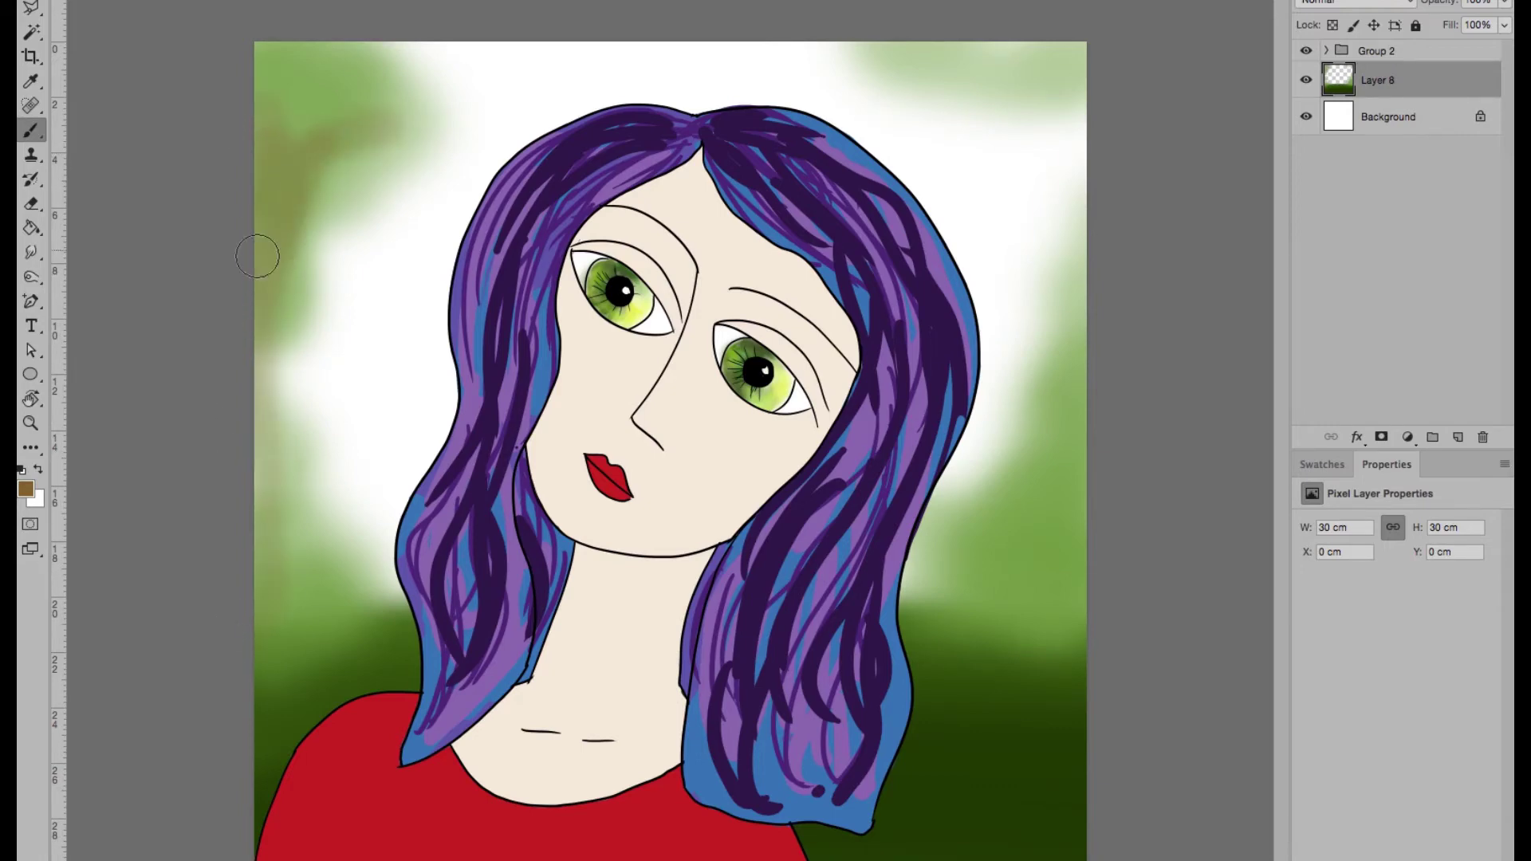
{"action": "left_click_drag", "start_coordinate": [256, 255], "coordinate": [267, 590]}
- Paint brown trunks down the upper-right edge, then add Layer 9 and move Layer 8 above it
{"action": "mouse_move", "coordinate": [1052, 193]}
{"action": "left_mouse_down"}
{"action": "mouse_move", "coordinate": [1069, 123]}
{"action": "mouse_move", "coordinate": [1052, 452]}
{"action": "left_mouse_up"}
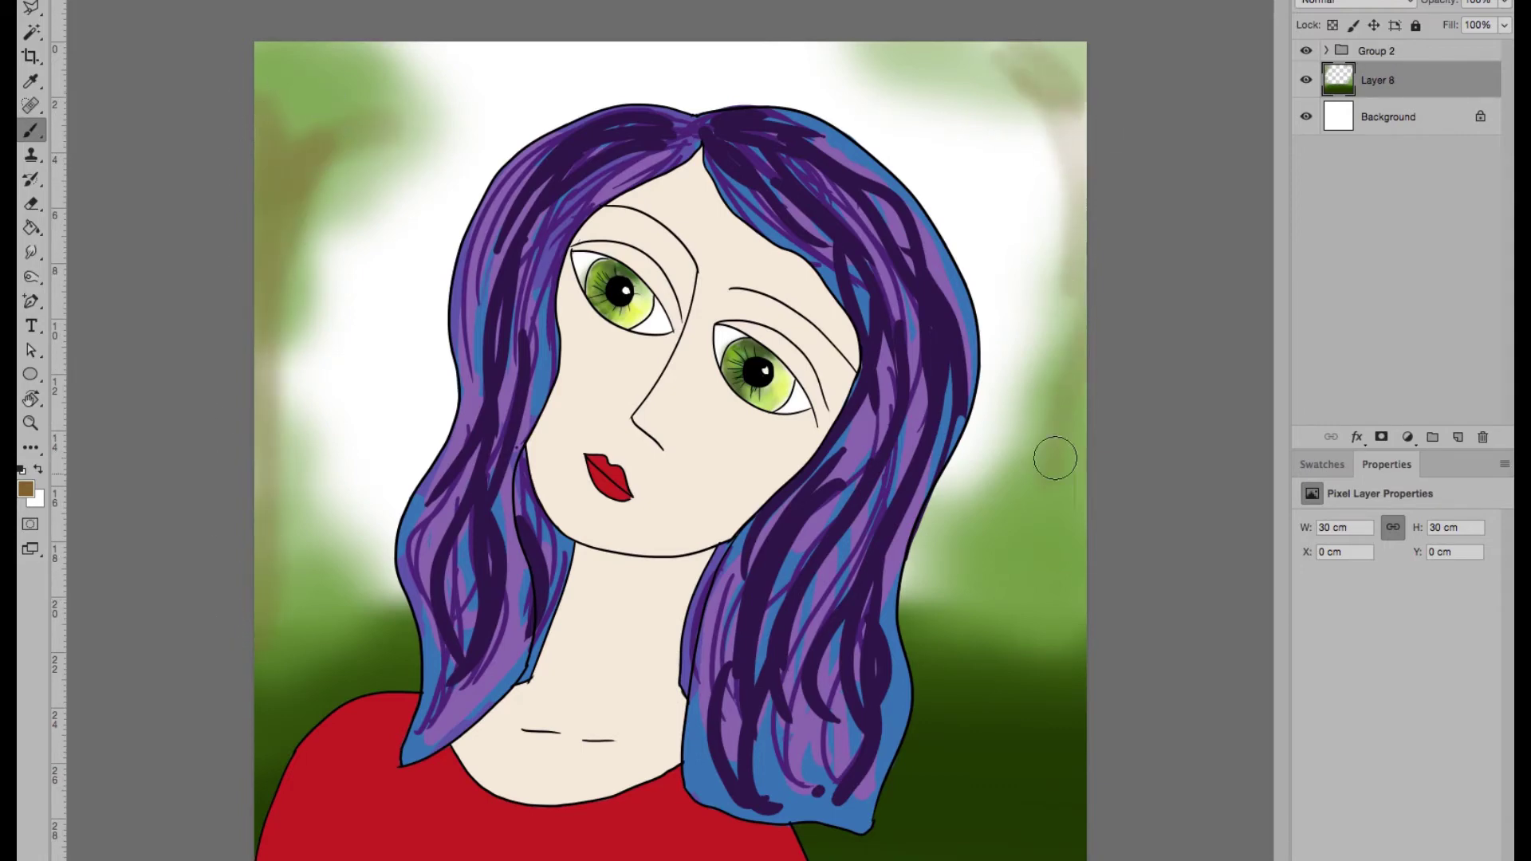
{"action": "left_click_drag", "start_coordinate": [1069, 56], "coordinate": [1063, 604]}
{"action": "left_click_drag", "start_coordinate": [1080, 112], "coordinate": [1067, 587]}
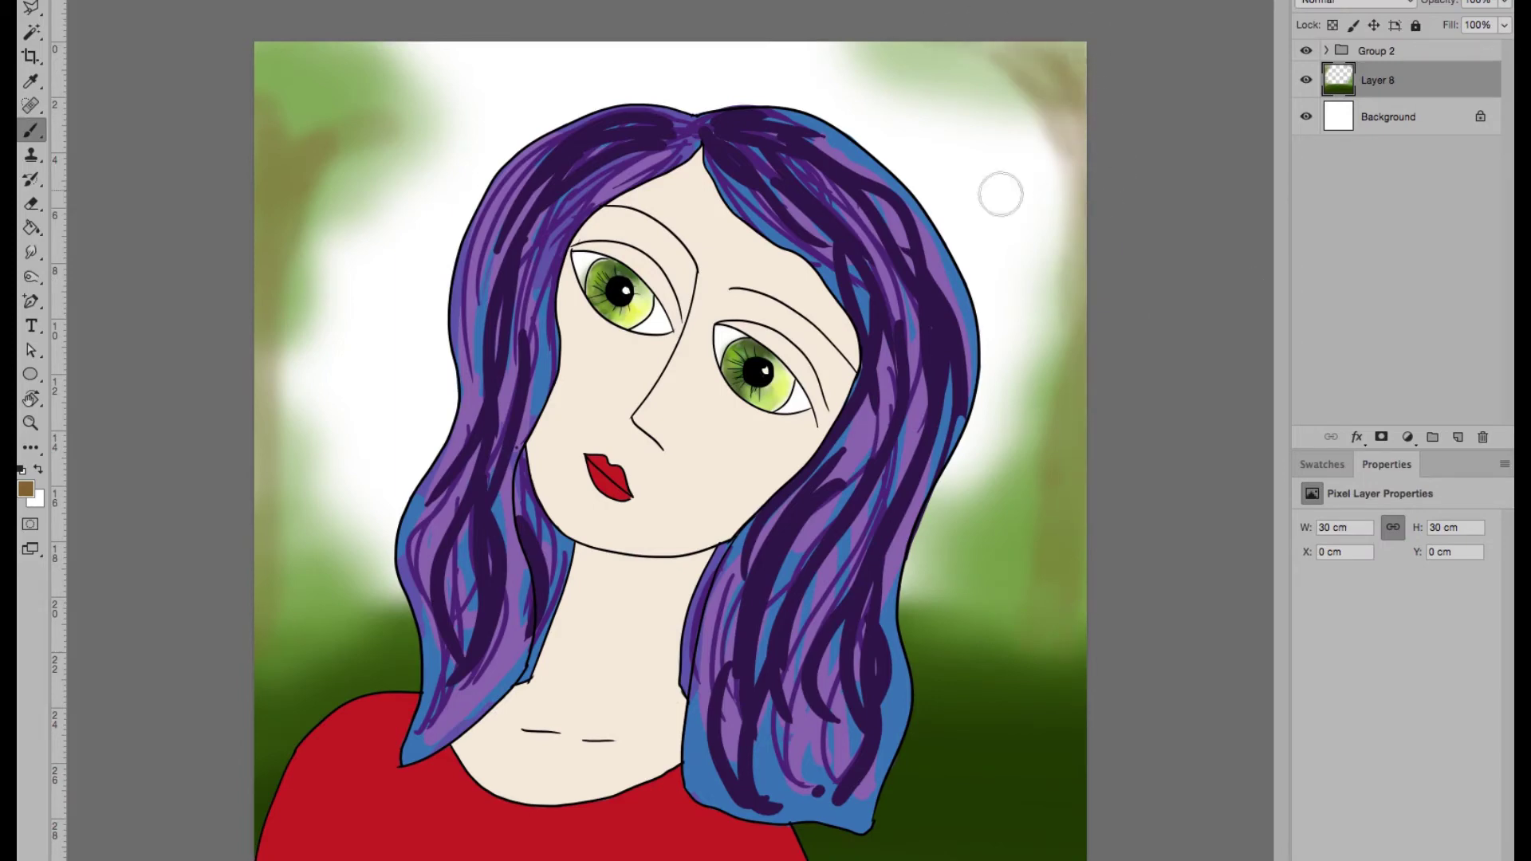
{"action": "left_click", "coordinate": [1457, 437]}
{"action": "left_click_drag", "start_coordinate": [1379, 118], "coordinate": [1383, 68]}
- Set the foreground colour to light teal (54b3c4)
{"action": "left_click", "coordinate": [25, 488]}
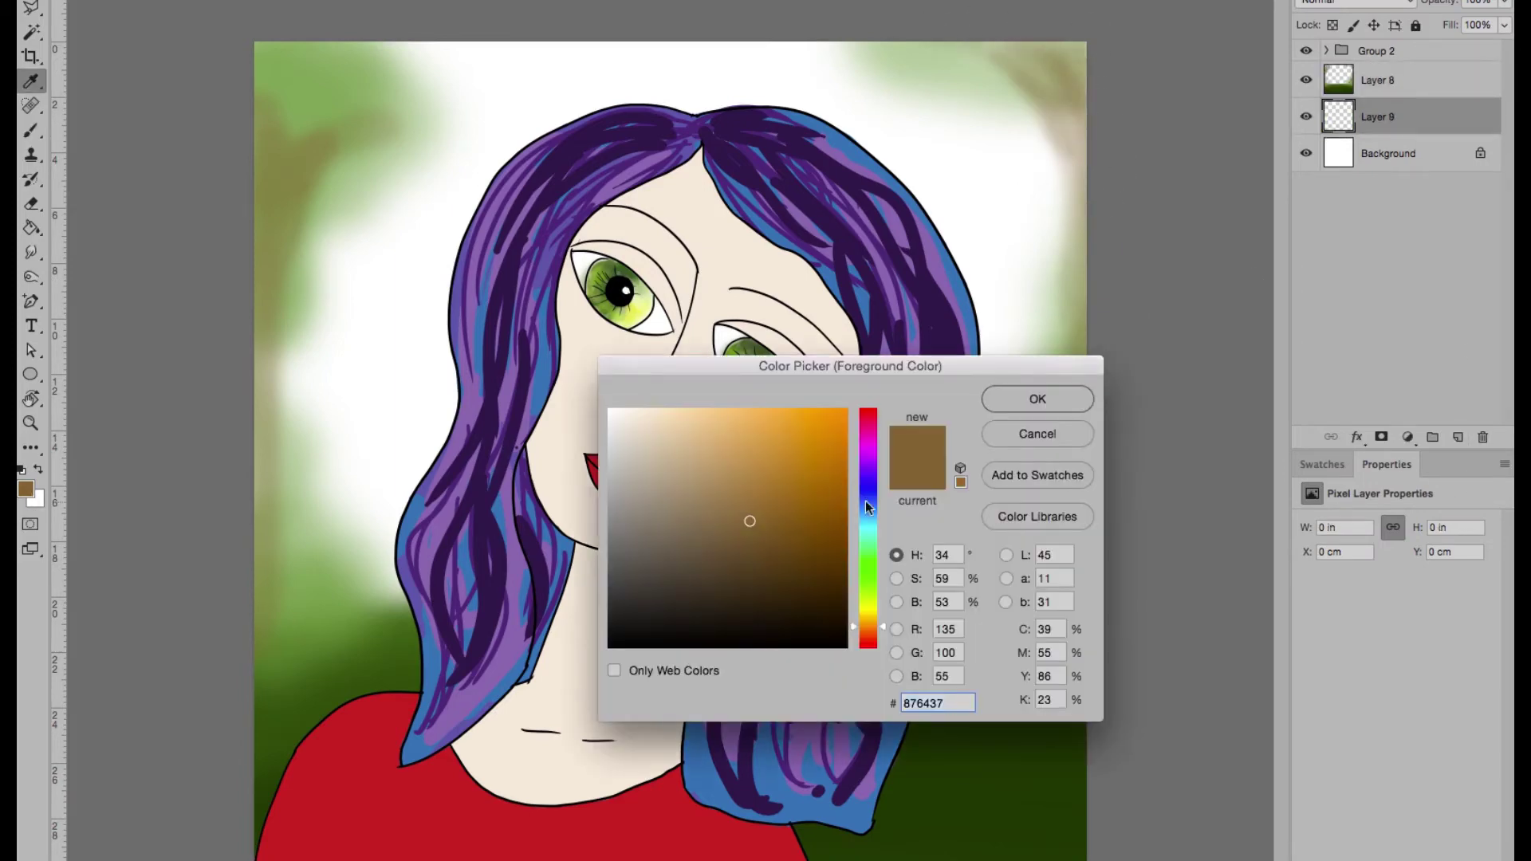
{"action": "left_click_drag", "start_coordinate": [867, 502], "coordinate": [867, 522]}
{"action": "left_click", "coordinate": [746, 460]}
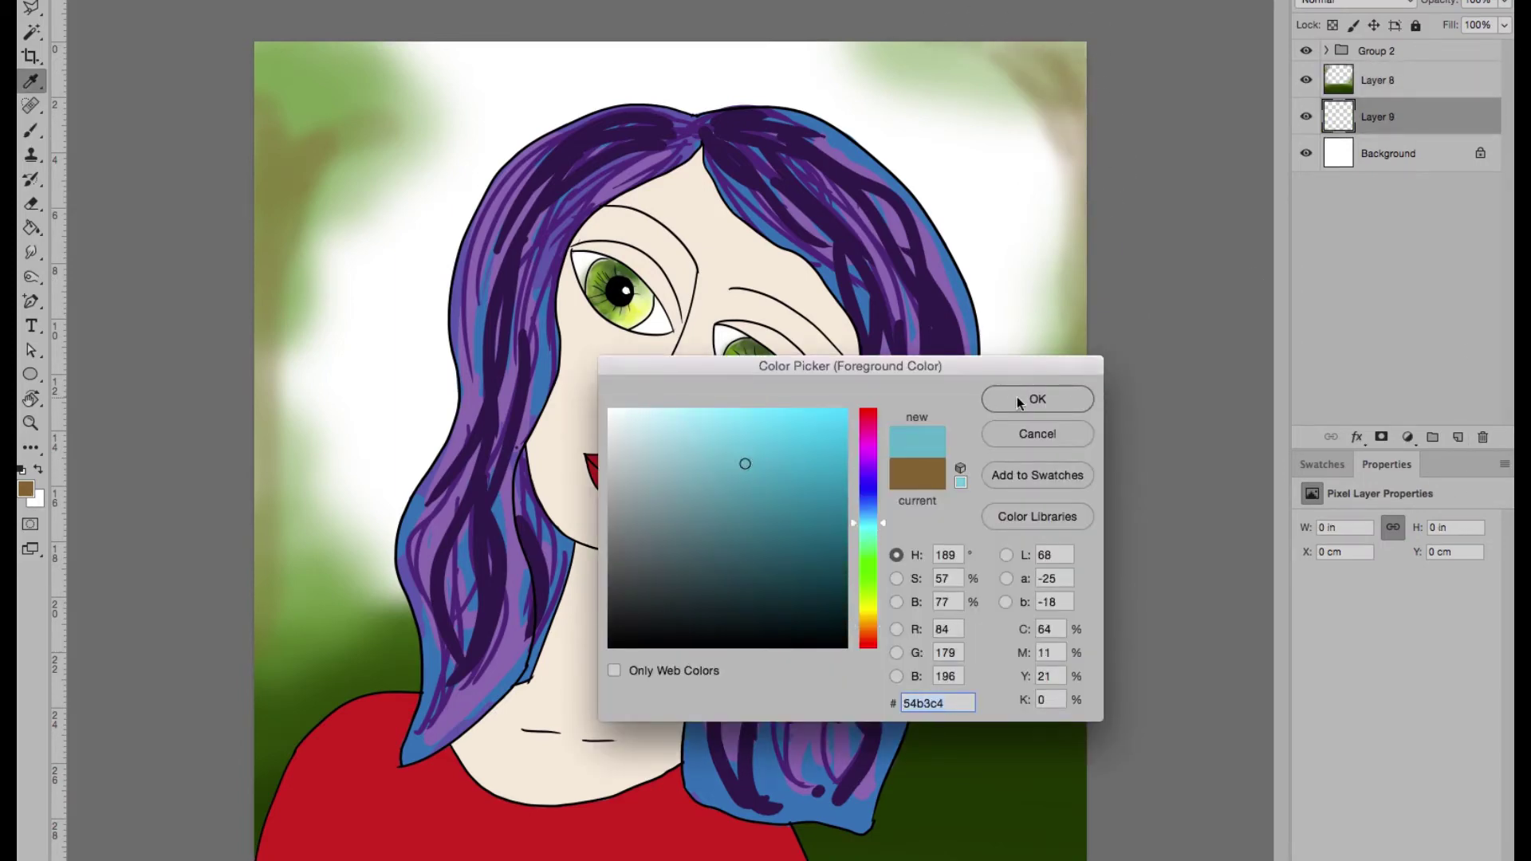
{"action": "left_click", "coordinate": [1017, 395]}
- Paint over the white sky patches with the soft Brush on Layer 9
{"action": "key", "text": "b"}
{"action": "left_click_drag", "start_coordinate": [435, 68], "coordinate": [853, 75]}
{"action": "mouse_move", "coordinate": [291, 127]}
{"action": "left_mouse_down"}
{"action": "mouse_move", "coordinate": [393, 328]}
{"action": "mouse_move", "coordinate": [328, 335]}
{"action": "mouse_move", "coordinate": [376, 455]}
{"action": "mouse_move", "coordinate": [425, 423]}
{"action": "mouse_move", "coordinate": [369, 267]}
{"action": "mouse_move", "coordinate": [353, 526]}
{"action": "mouse_move", "coordinate": [440, 51]}
{"action": "mouse_move", "coordinate": [537, 69]}
{"action": "mouse_move", "coordinate": [821, 51]}
{"action": "mouse_move", "coordinate": [994, 212]}
{"action": "mouse_move", "coordinate": [924, 490]}
{"action": "mouse_move", "coordinate": [980, 161]}
{"action": "mouse_move", "coordinate": [923, 547]}
{"action": "mouse_move", "coordinate": [485, 69]}
{"action": "mouse_move", "coordinate": [888, 75]}
{"action": "left_mouse_up"}
- Duplicate Group 2 and merge the copy into a single layer
{"action": "right_click", "coordinate": [1336, 50]}
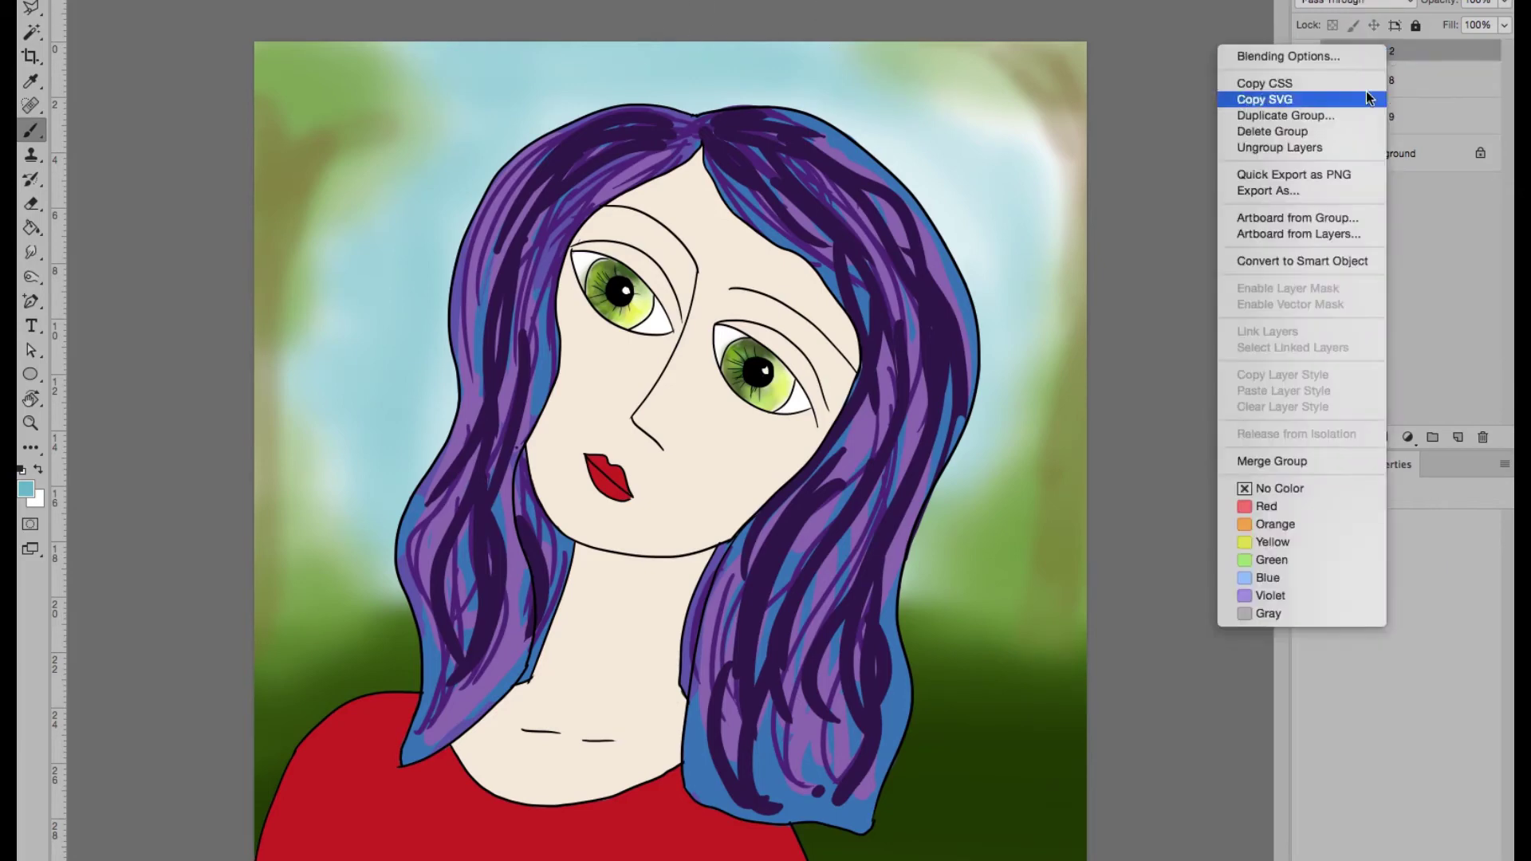
{"action": "left_click", "coordinate": [1324, 111]}
{"action": "key", "text": "Return"}
{"action": "right_click", "coordinate": [1365, 53]}
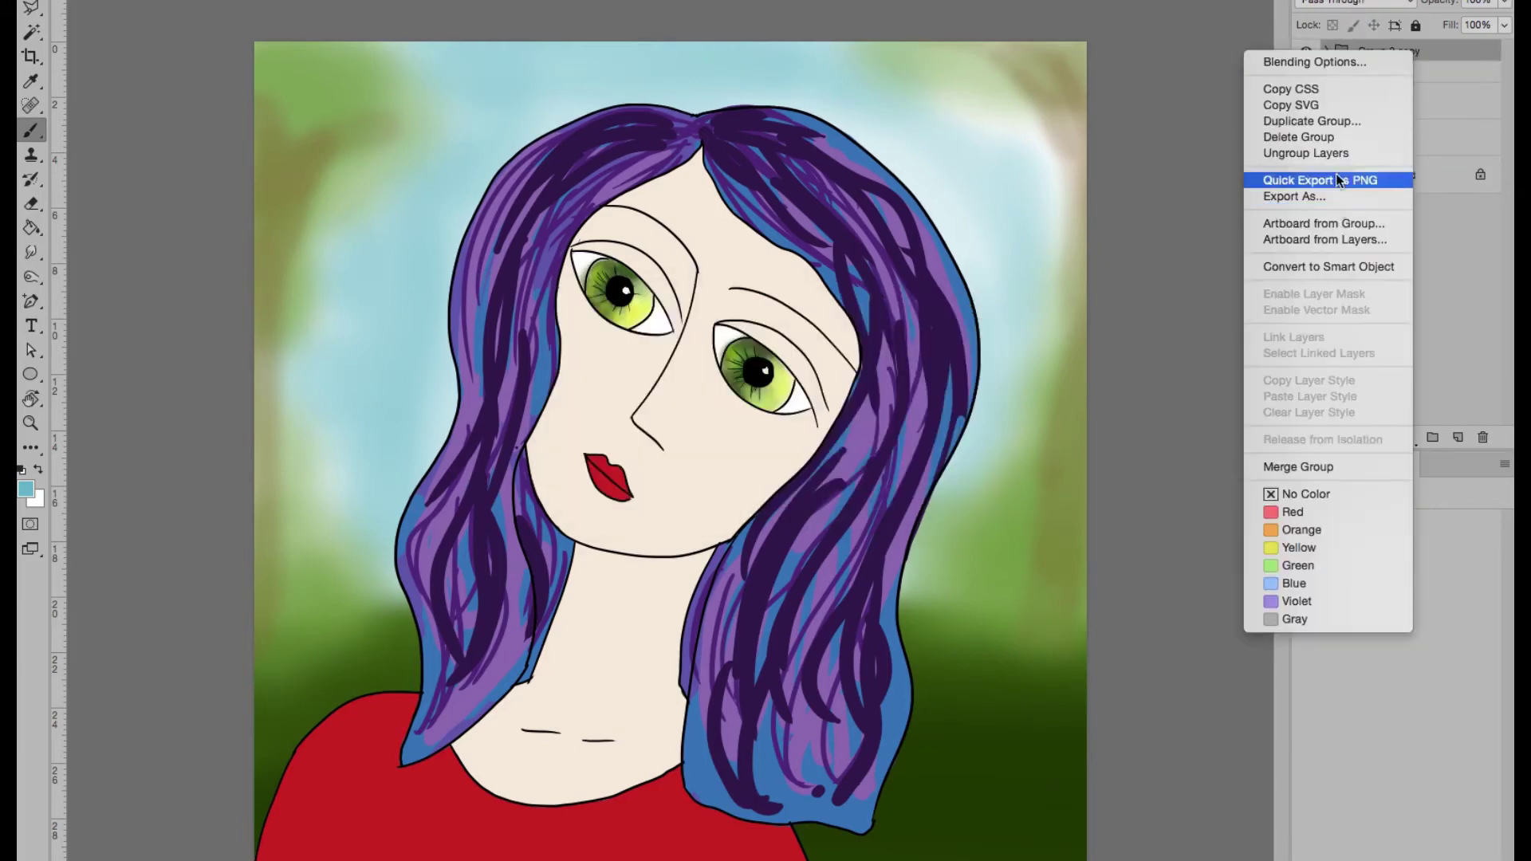
{"action": "left_click", "coordinate": [1298, 467]}
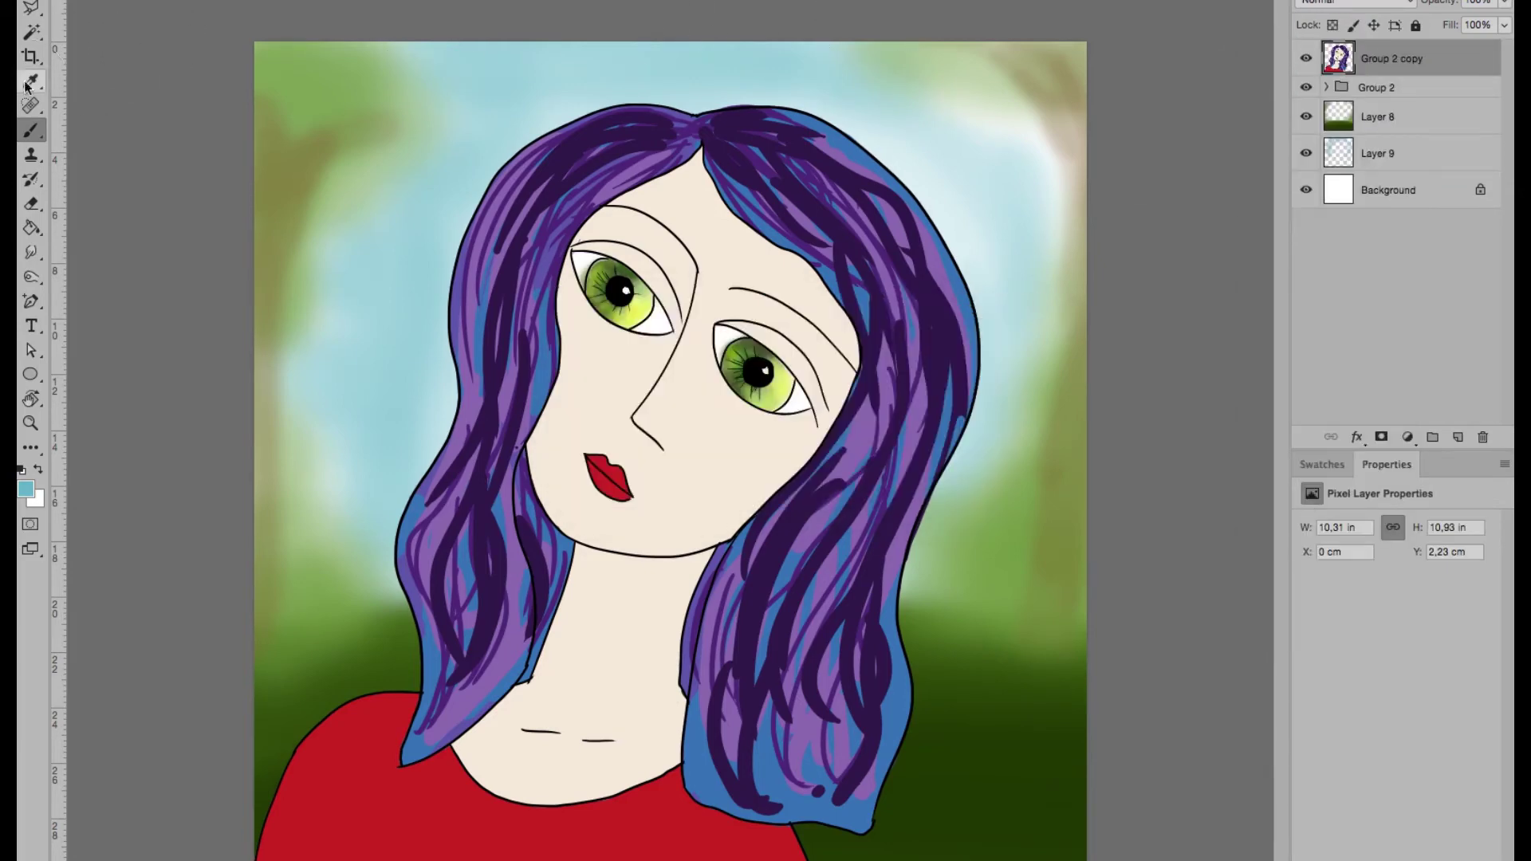
- With a smaller Burn brush, darken the hair at the parting, right edge and beside the neck
{"action": "left_click", "coordinate": [33, 279]}
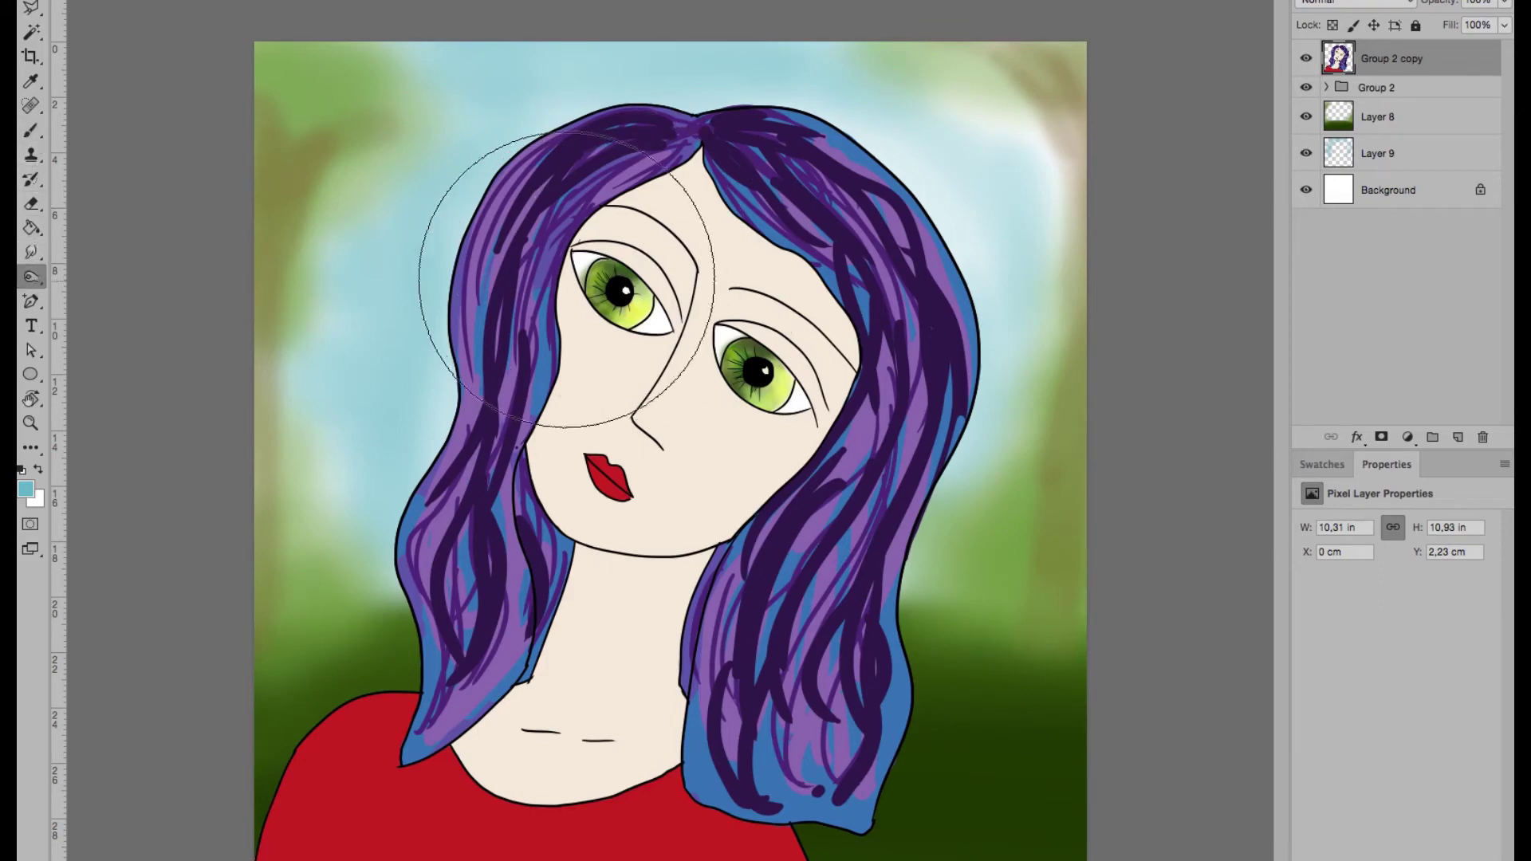
{"action": "left_click_drag", "start_coordinate": [616, 291], "coordinate": [558, 291]}
{"action": "mouse_move", "coordinate": [676, 151]}
{"action": "left_mouse_down"}
{"action": "mouse_move", "coordinate": [702, 131]}
{"action": "mouse_move", "coordinate": [606, 159]}
{"action": "left_mouse_up"}
{"action": "mouse_move", "coordinate": [781, 224]}
{"action": "left_mouse_down"}
{"action": "mouse_move", "coordinate": [740, 152]}
{"action": "mouse_move", "coordinate": [917, 279]}
{"action": "mouse_move", "coordinate": [952, 367]}
{"action": "left_mouse_up"}
{"action": "mouse_move", "coordinate": [761, 534]}
{"action": "left_mouse_down"}
{"action": "mouse_move", "coordinate": [701, 710]}
{"action": "mouse_move", "coordinate": [710, 786]}
{"action": "left_mouse_up"}
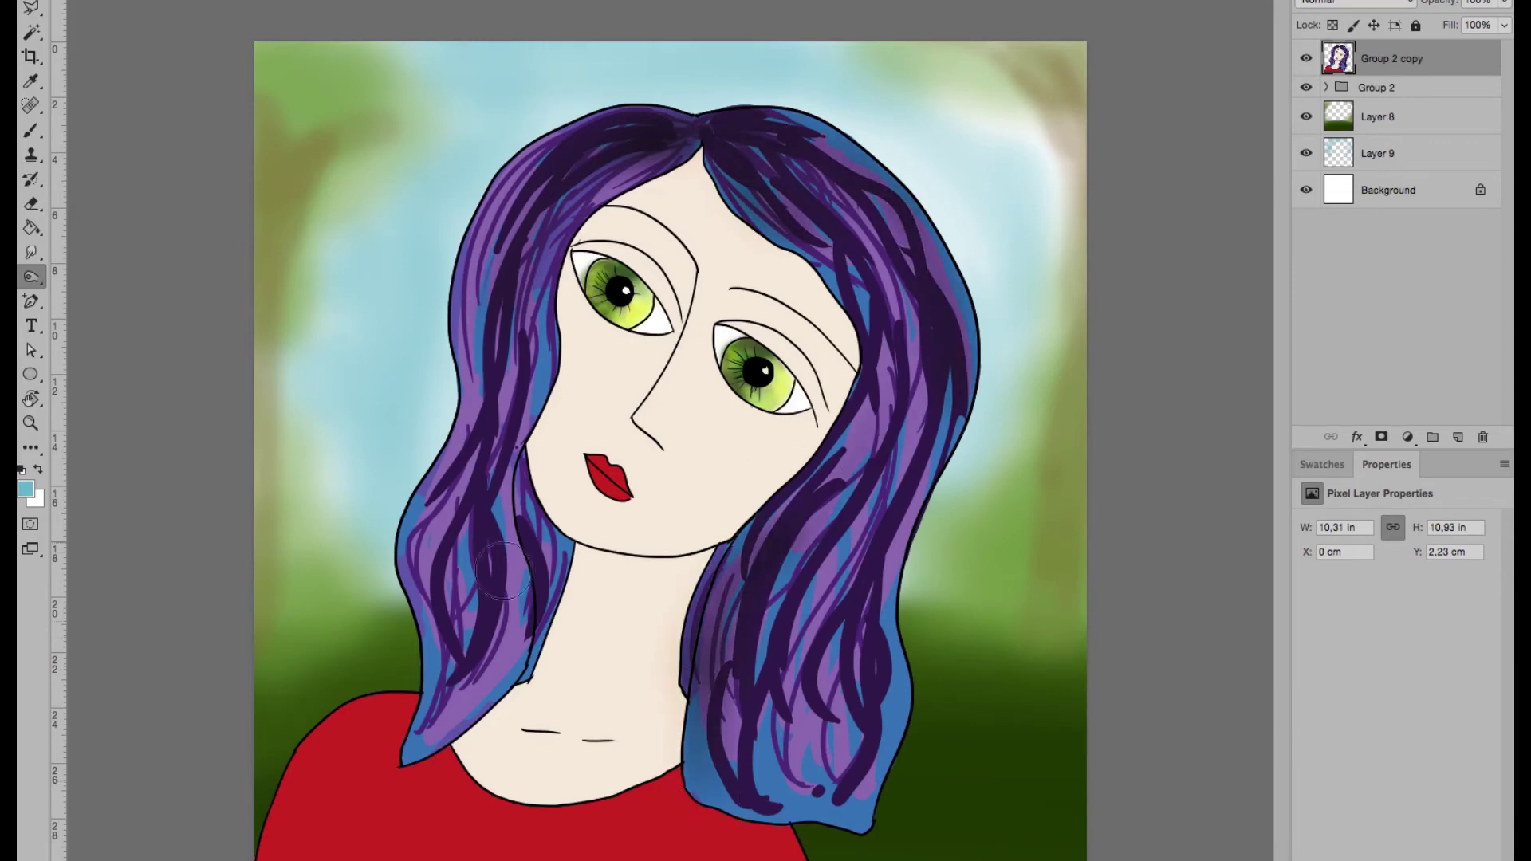
{"action": "mouse_move", "coordinate": [495, 562]}
{"action": "left_mouse_down"}
{"action": "mouse_move", "coordinate": [523, 670]}
{"action": "mouse_move", "coordinate": [560, 544]}
{"action": "mouse_move", "coordinate": [527, 524]}
{"action": "left_mouse_up"}
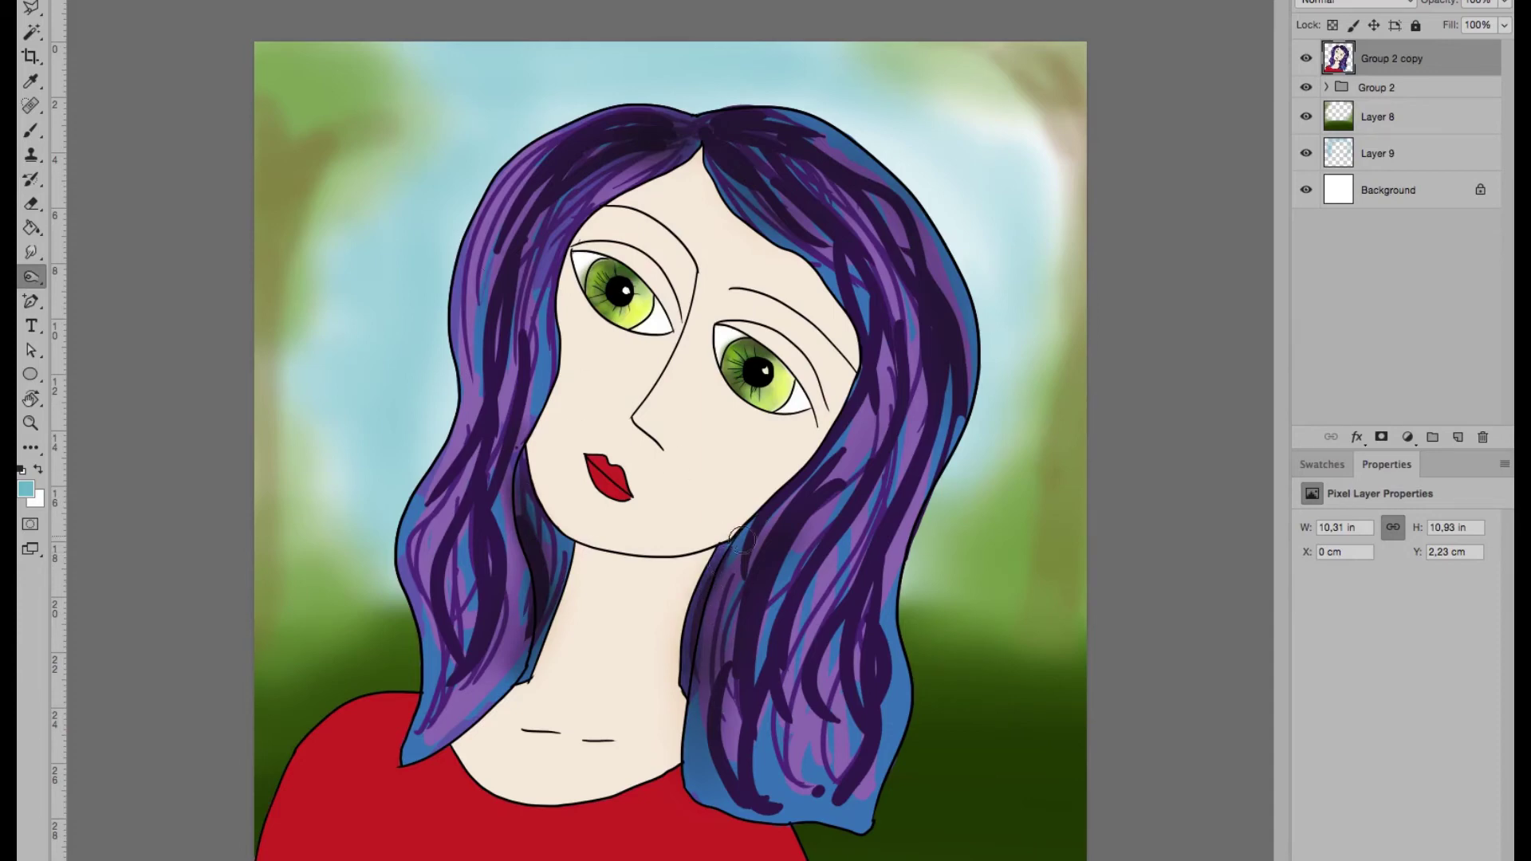
- Burn more shadow into the left hair and the right hair's lower strands
{"action": "mouse_move", "coordinate": [439, 729]}
{"action": "left_mouse_down"}
{"action": "mouse_move", "coordinate": [510, 662]}
{"action": "mouse_move", "coordinate": [462, 558]}
{"action": "mouse_move", "coordinate": [462, 446]}
{"action": "left_mouse_up"}
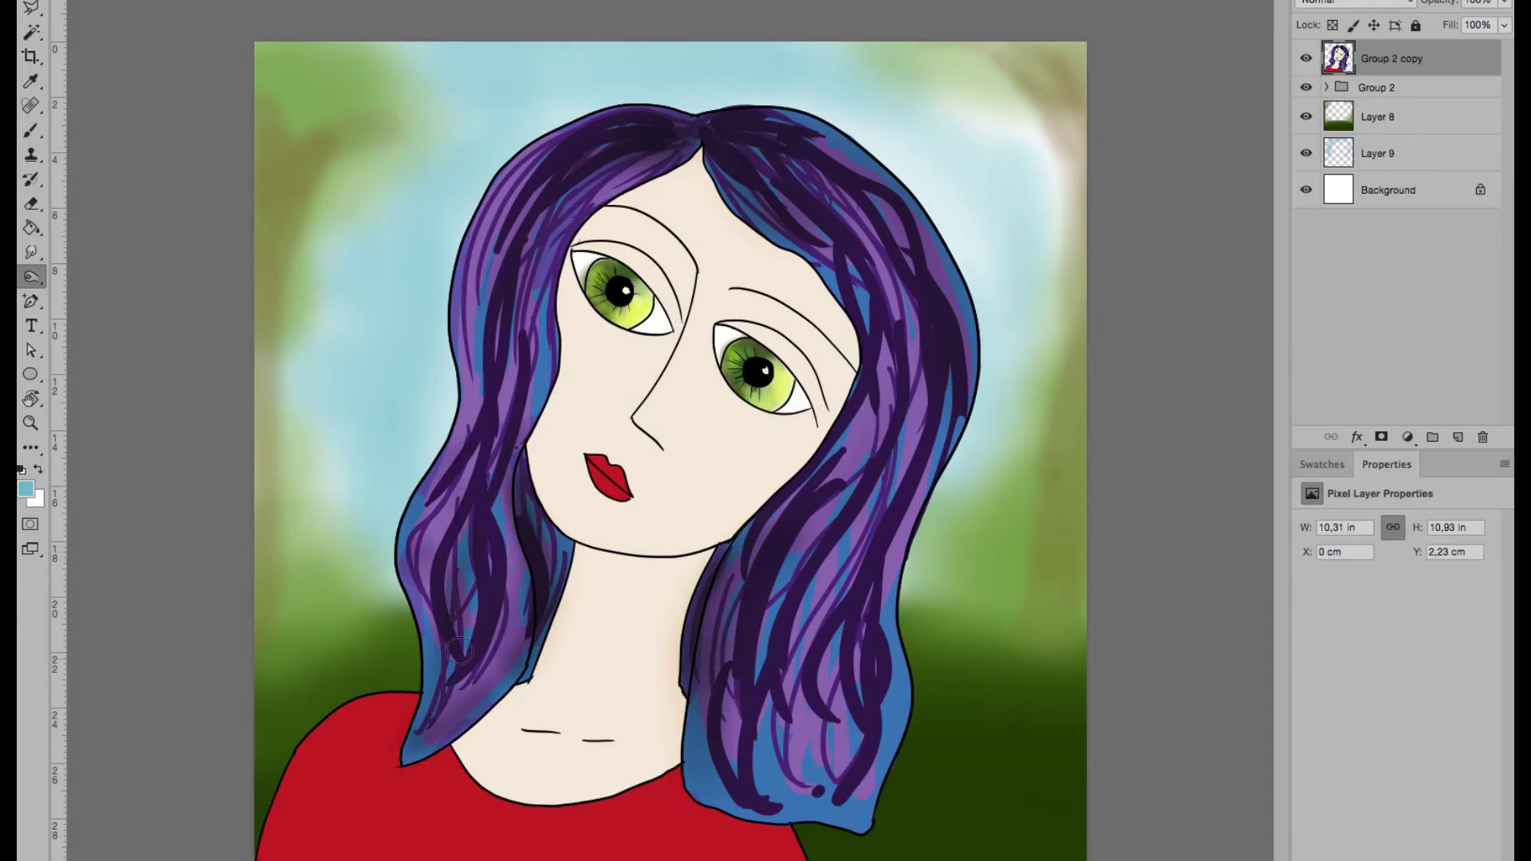
{"action": "mouse_move", "coordinate": [494, 175]}
{"action": "left_mouse_down"}
{"action": "mouse_move", "coordinate": [477, 433]}
{"action": "mouse_move", "coordinate": [543, 367]}
{"action": "left_mouse_up"}
{"action": "left_click_drag", "start_coordinate": [885, 350], "coordinate": [805, 543]}
{"action": "left_click_drag", "start_coordinate": [801, 686], "coordinate": [814, 785]}
{"action": "left_click_drag", "start_coordinate": [885, 685], "coordinate": [857, 798]}
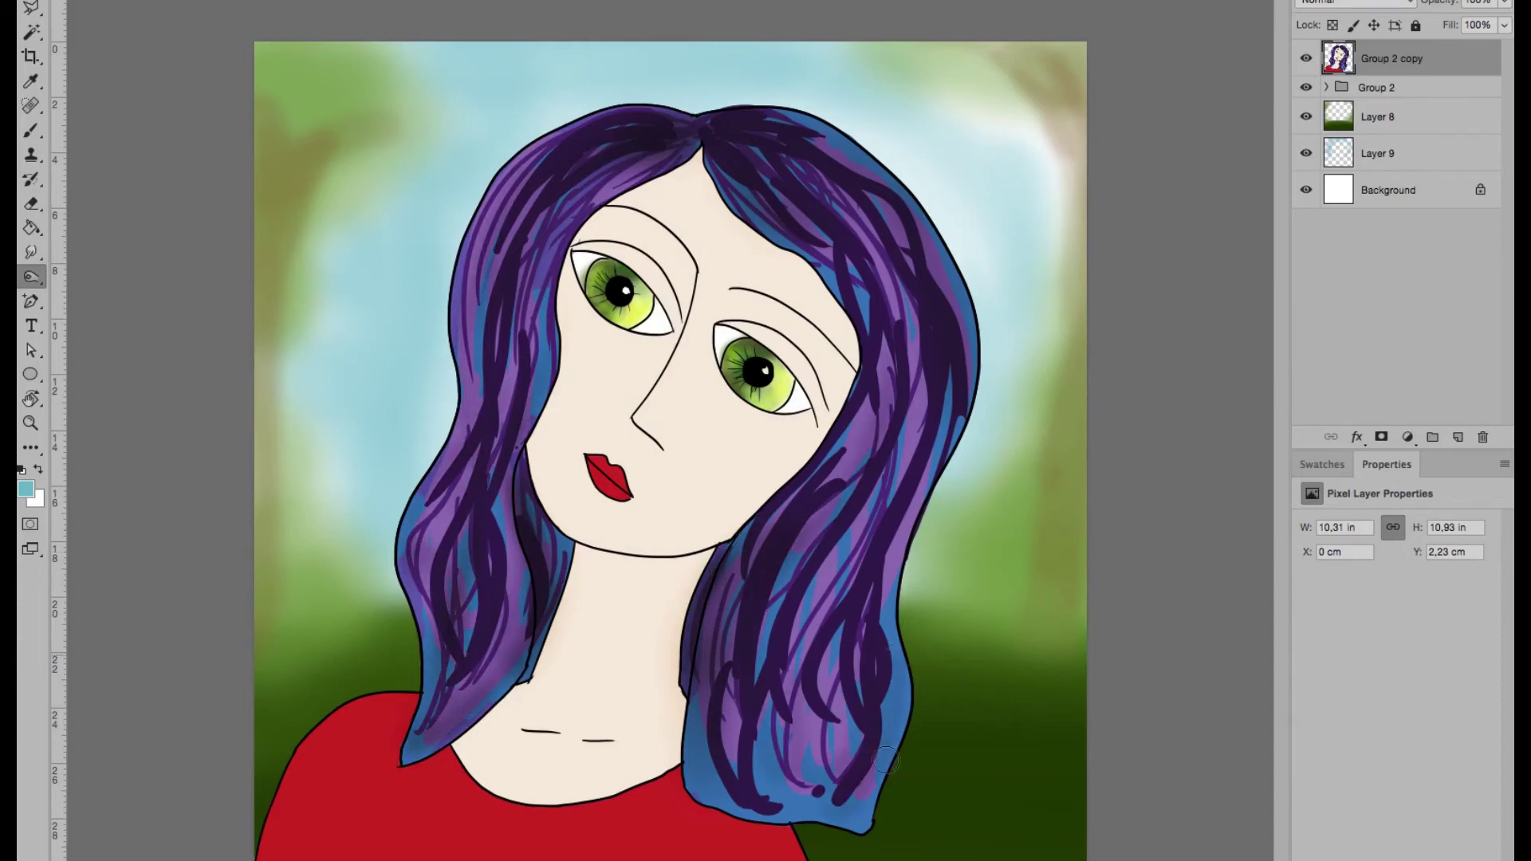
{"action": "mouse_move", "coordinate": [917, 462]}
{"action": "left_mouse_down"}
{"action": "mouse_move", "coordinate": [871, 574]}
{"action": "mouse_move", "coordinate": [837, 741]}
{"action": "left_mouse_up"}
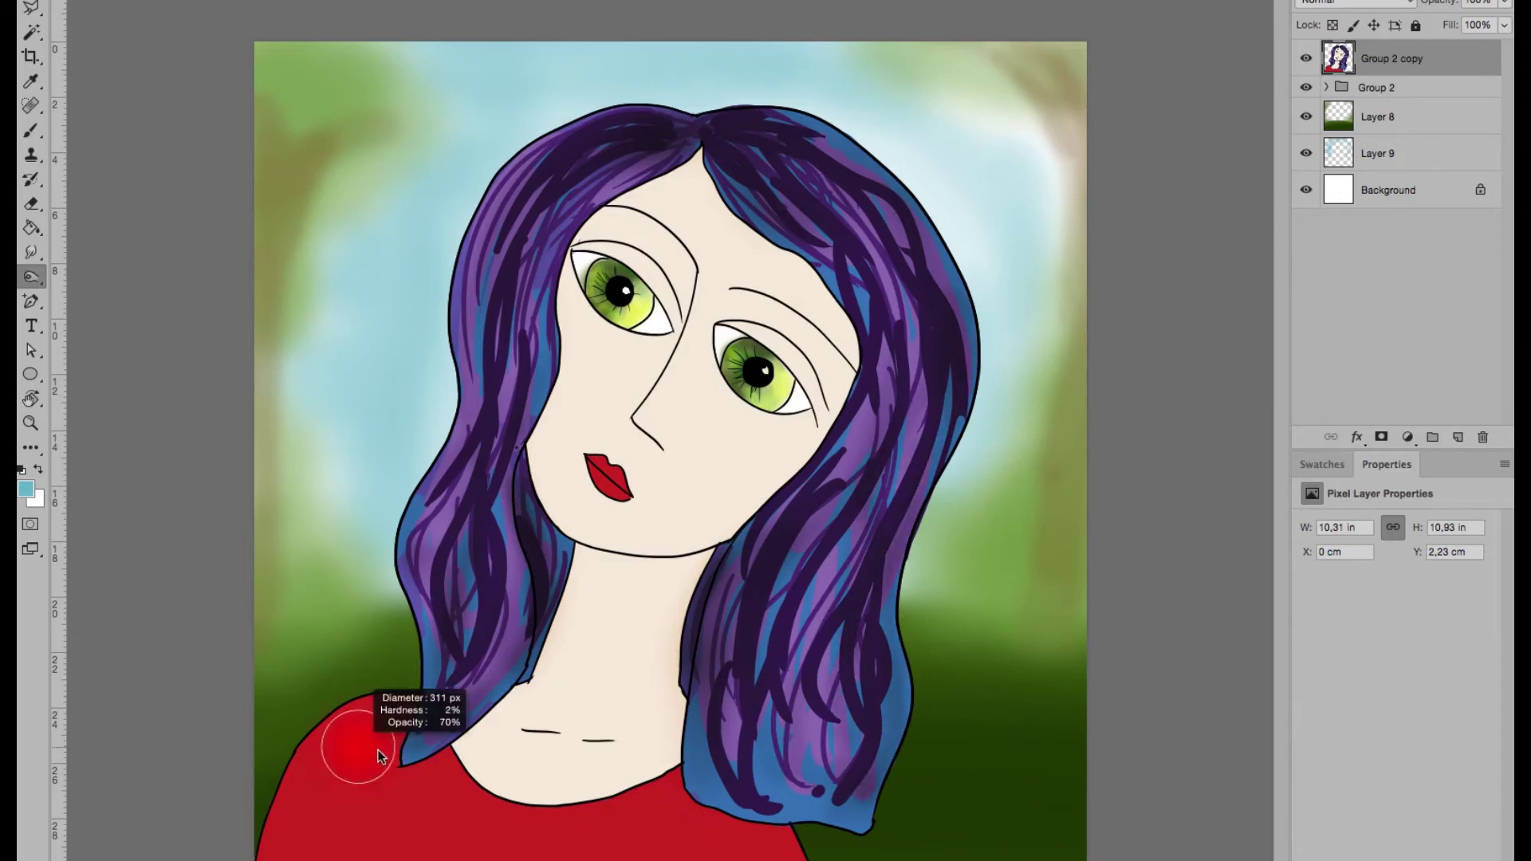
- With a larger Burn brush, darken the bottom of the right hair and the red shoulder
{"action": "left_click_drag", "start_coordinate": [358, 742], "coordinate": [389, 703]}
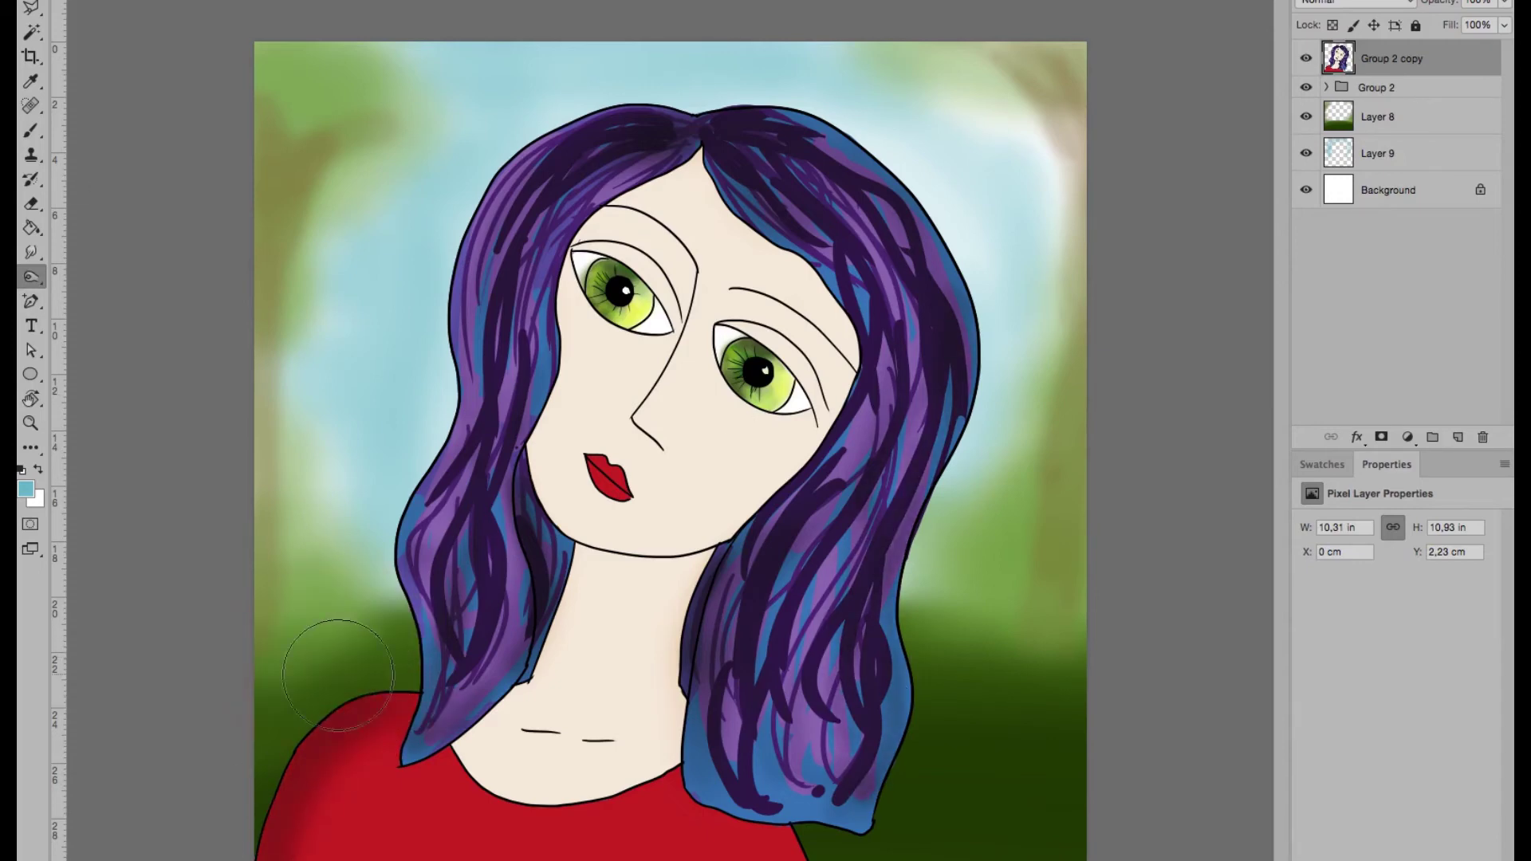
{"action": "mouse_move", "coordinate": [702, 749]}
{"action": "left_mouse_down"}
{"action": "mouse_move", "coordinate": [738, 821]}
{"action": "mouse_move", "coordinate": [805, 843]}
{"action": "left_mouse_up"}
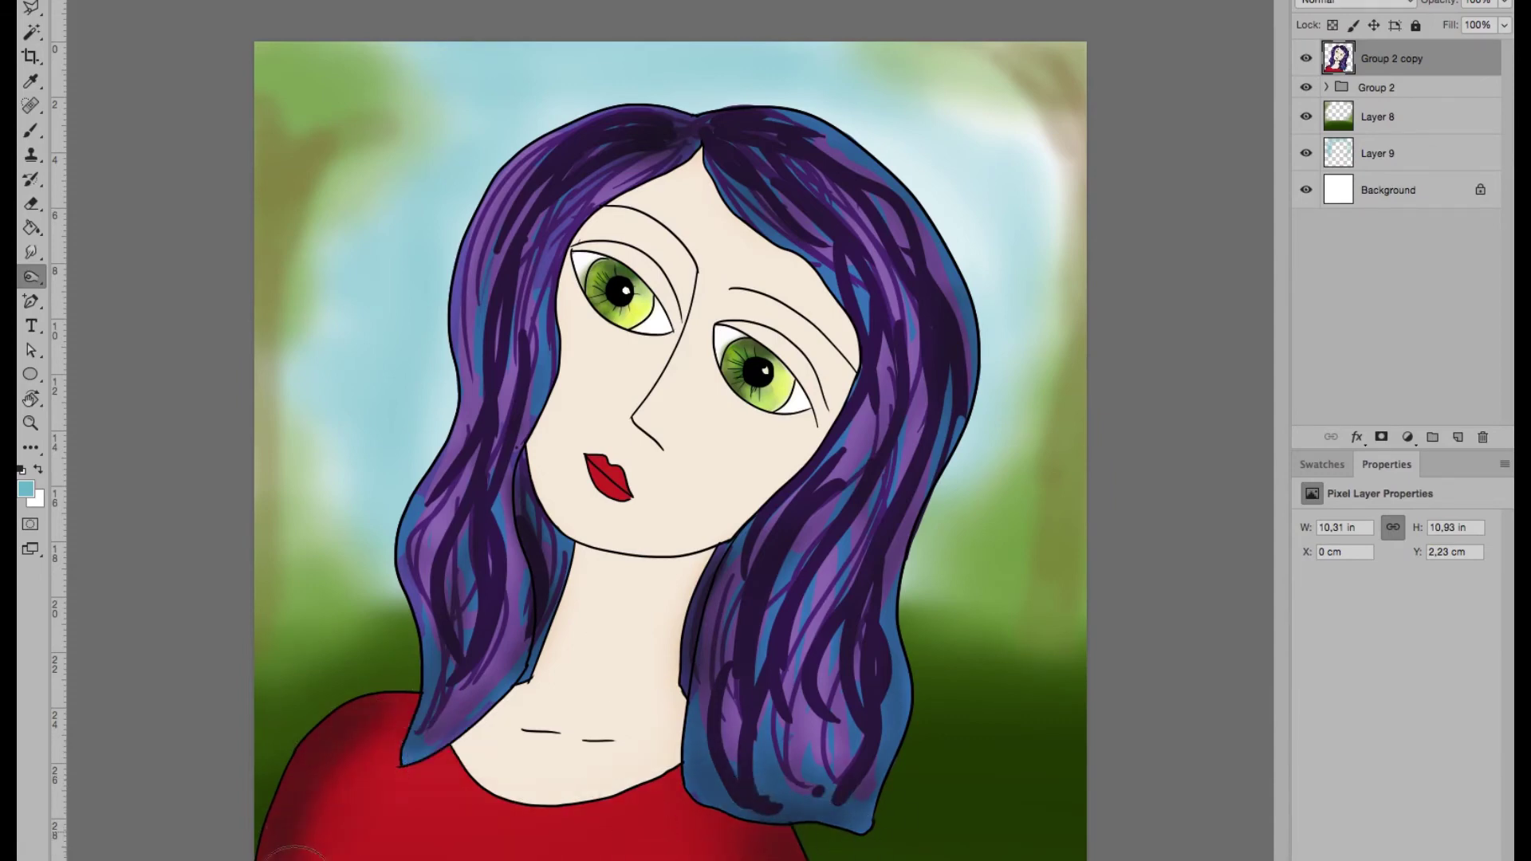
{"action": "left_click_drag", "start_coordinate": [295, 853], "coordinate": [447, 854]}
{"action": "left_click_drag", "start_coordinate": [367, 742], "coordinate": [395, 724]}
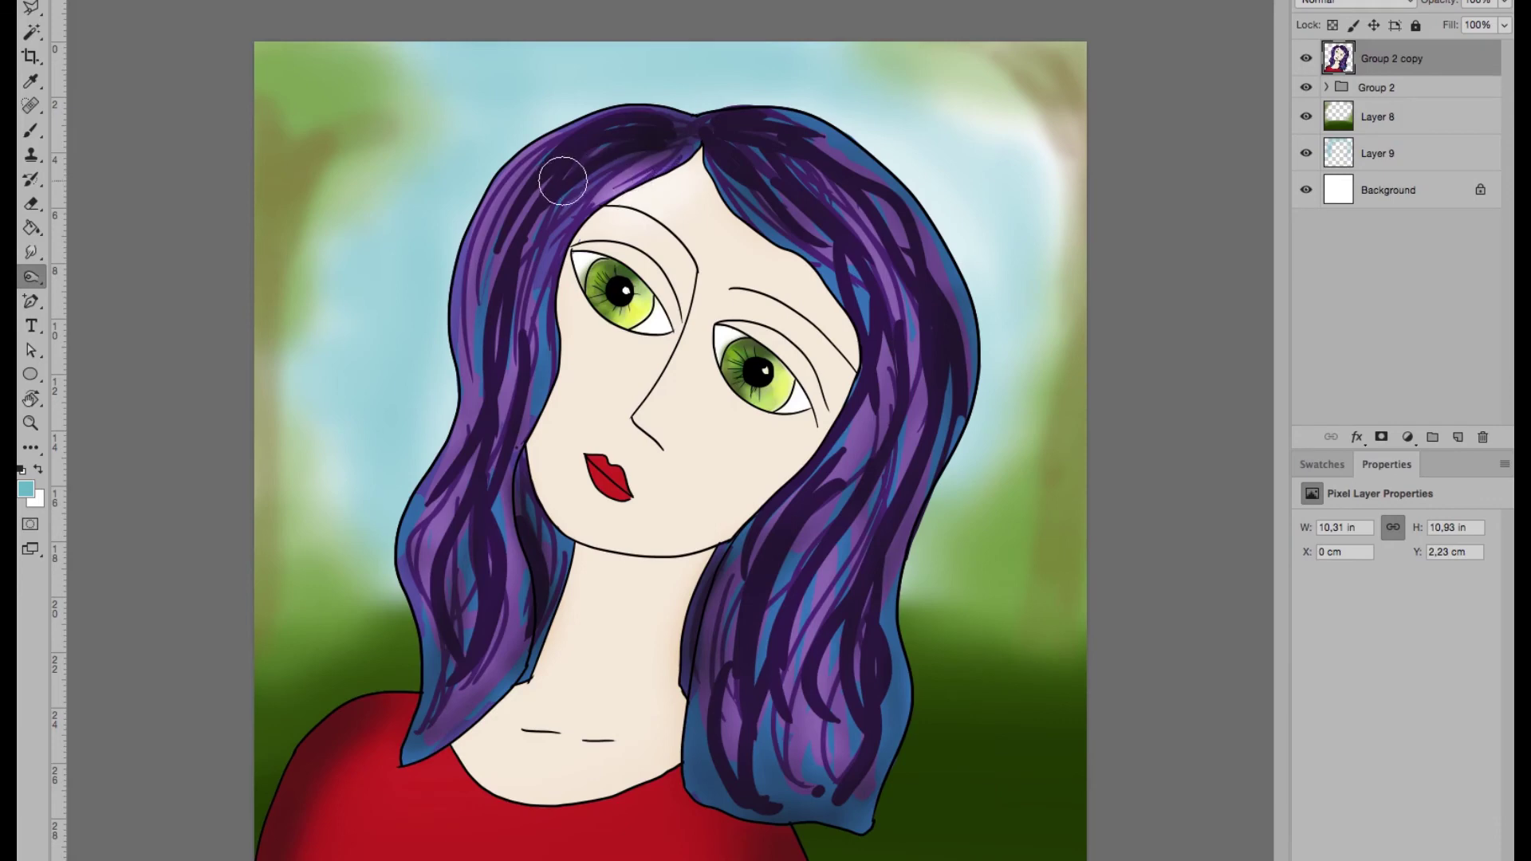
- Dodge highlights along strands of the left and right hair
{"action": "left_click_drag", "start_coordinate": [563, 181], "coordinate": [478, 375]}
{"action": "mouse_move", "coordinate": [922, 273]}
{"action": "left_mouse_down"}
{"action": "mouse_move", "coordinate": [926, 399]}
{"action": "mouse_move", "coordinate": [961, 351]}
{"action": "left_mouse_up"}
{"action": "left_click_drag", "start_coordinate": [853, 447], "coordinate": [916, 547]}
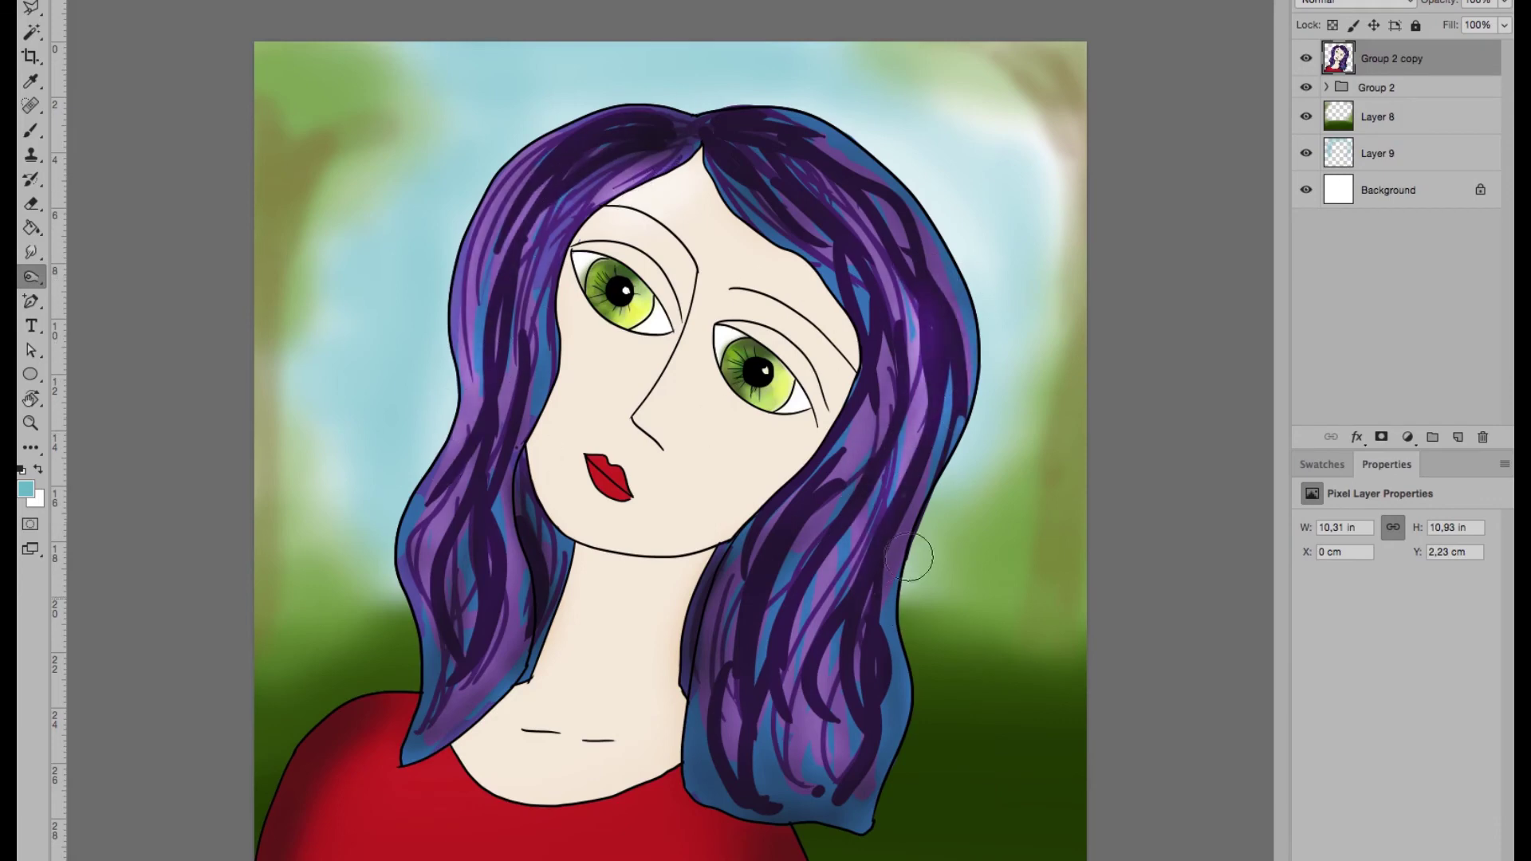
{"action": "left_click_drag", "start_coordinate": [762, 622], "coordinate": [774, 742]}
{"action": "left_click_drag", "start_coordinate": [897, 717], "coordinate": [888, 453]}
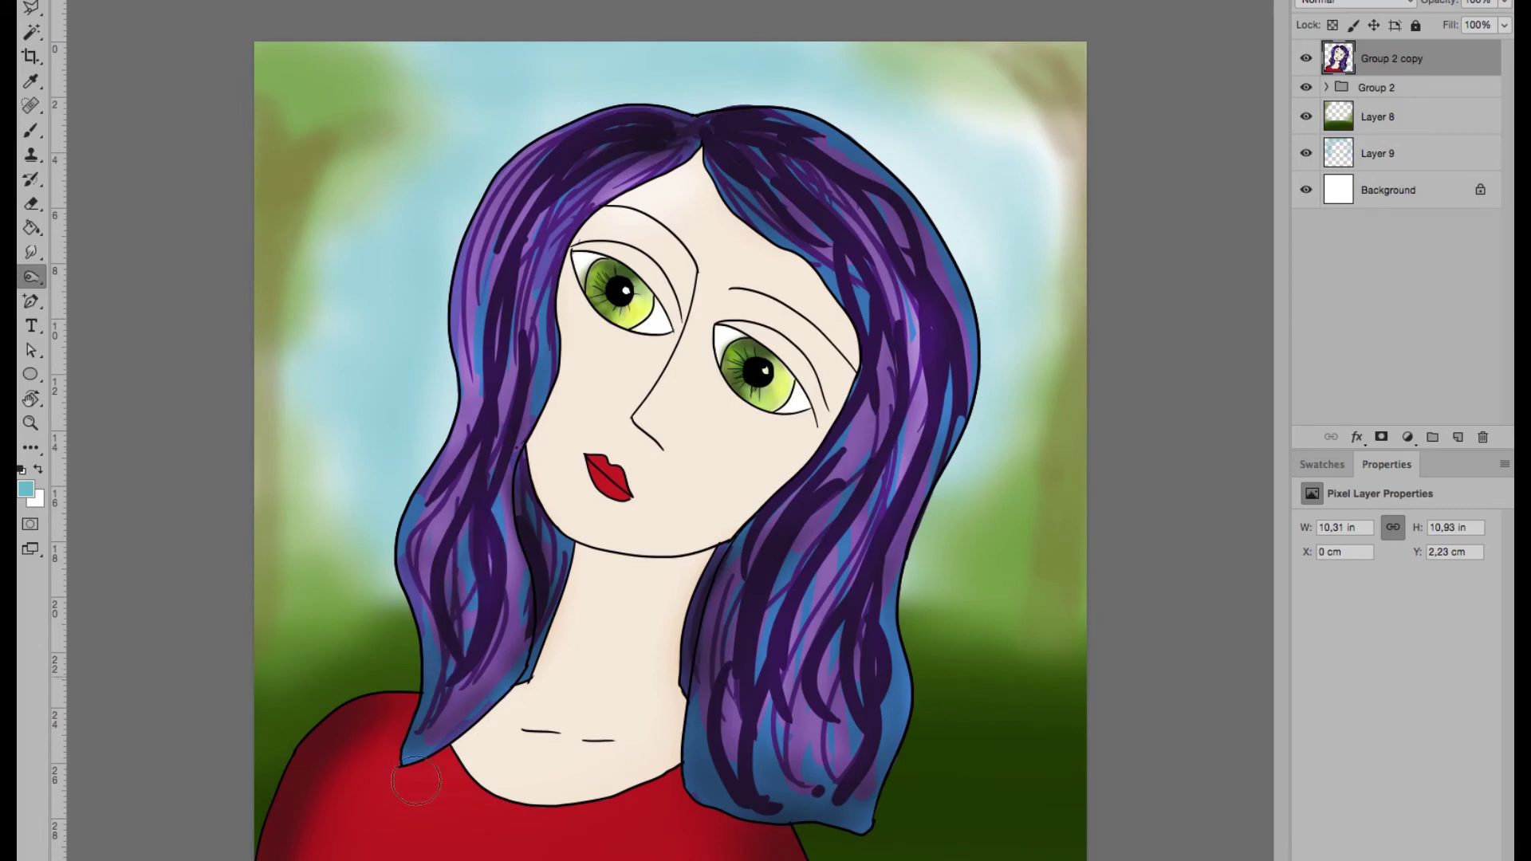
{"action": "left_click_drag", "start_coordinate": [959, 363], "coordinate": [957, 291]}
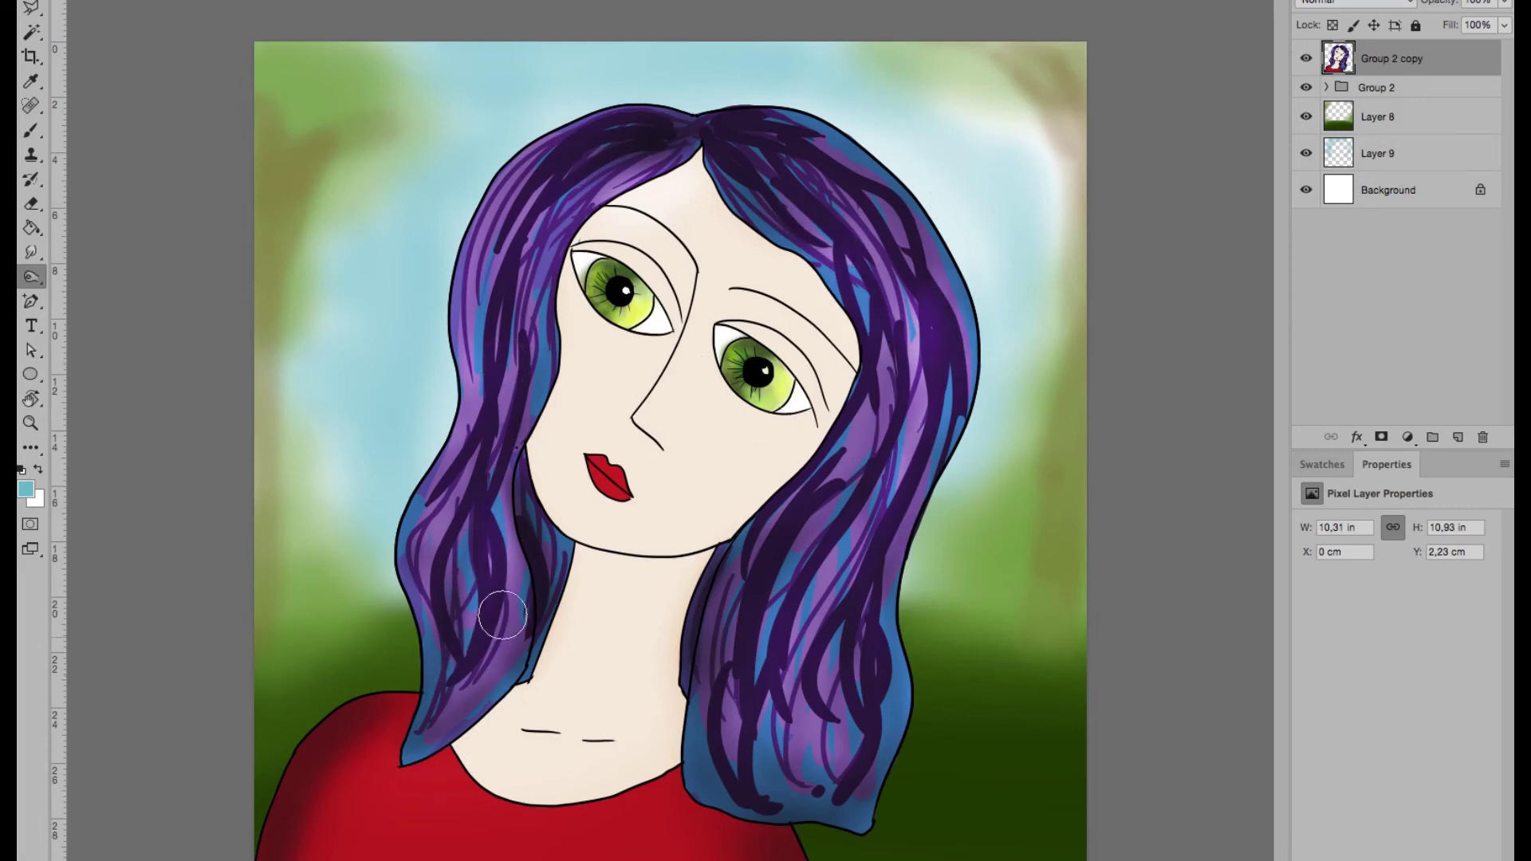
{"action": "left_click_drag", "start_coordinate": [533, 307], "coordinate": [514, 443]}
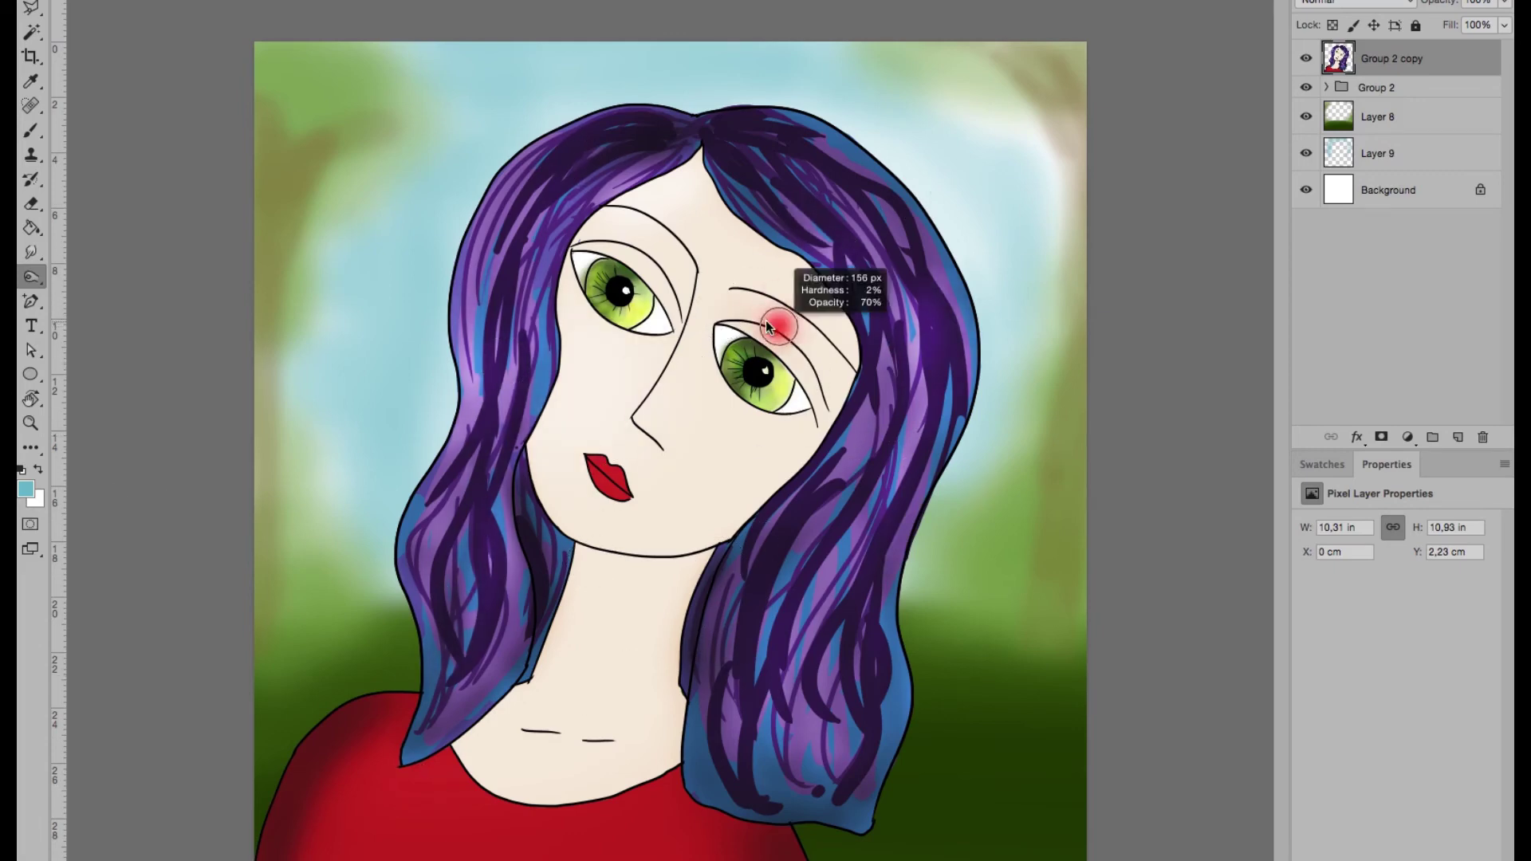
- Burn soft shading into the eyelid crease, under the chin and where hair meets neck
{"action": "left_click_drag", "start_coordinate": [845, 383], "coordinate": [719, 317]}
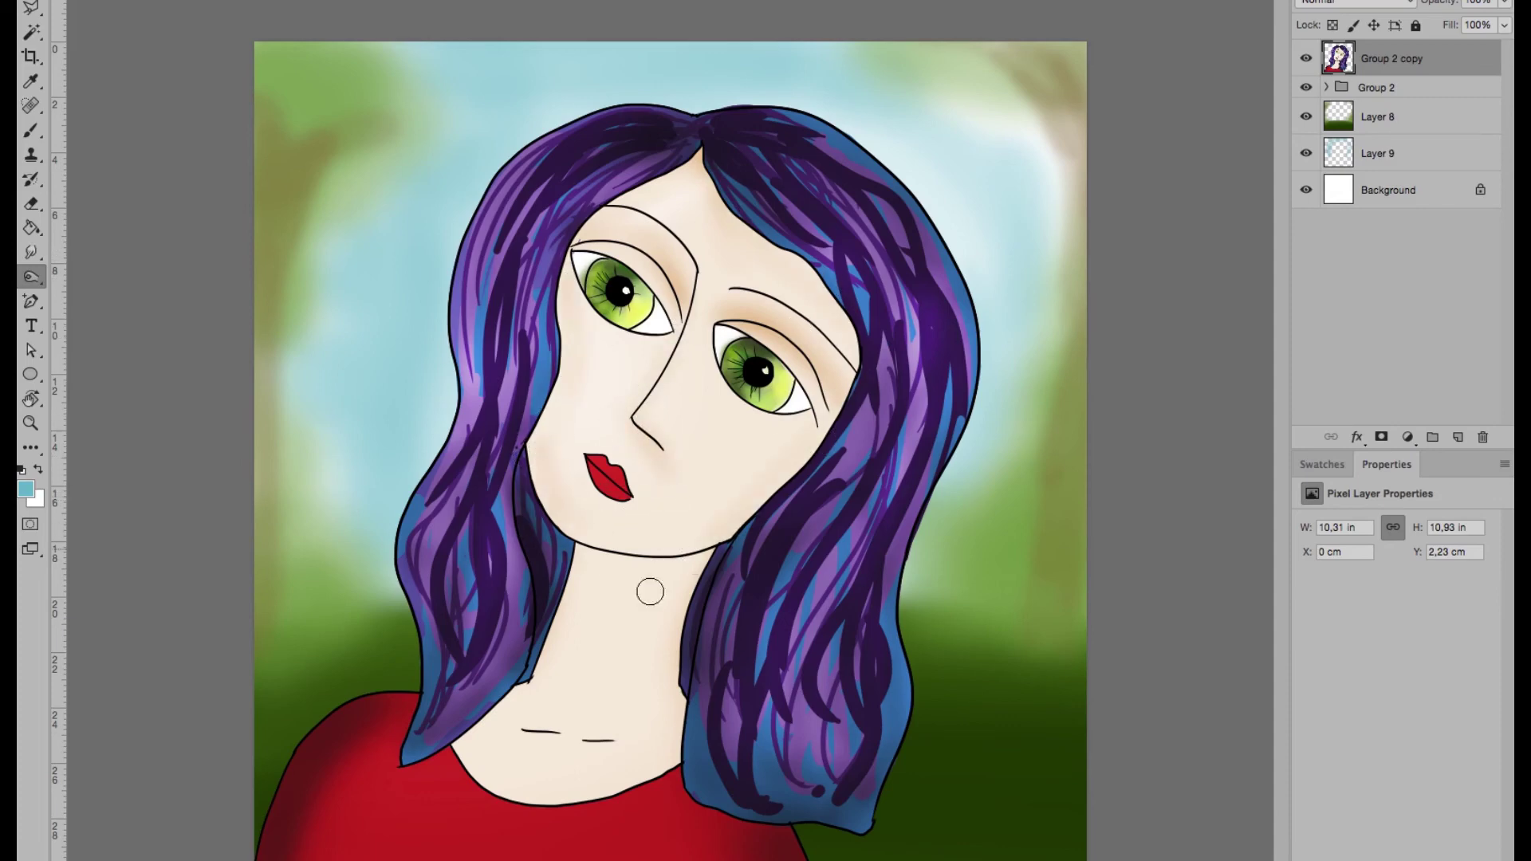
{"action": "left_click_drag", "start_coordinate": [624, 583], "coordinate": [686, 558]}
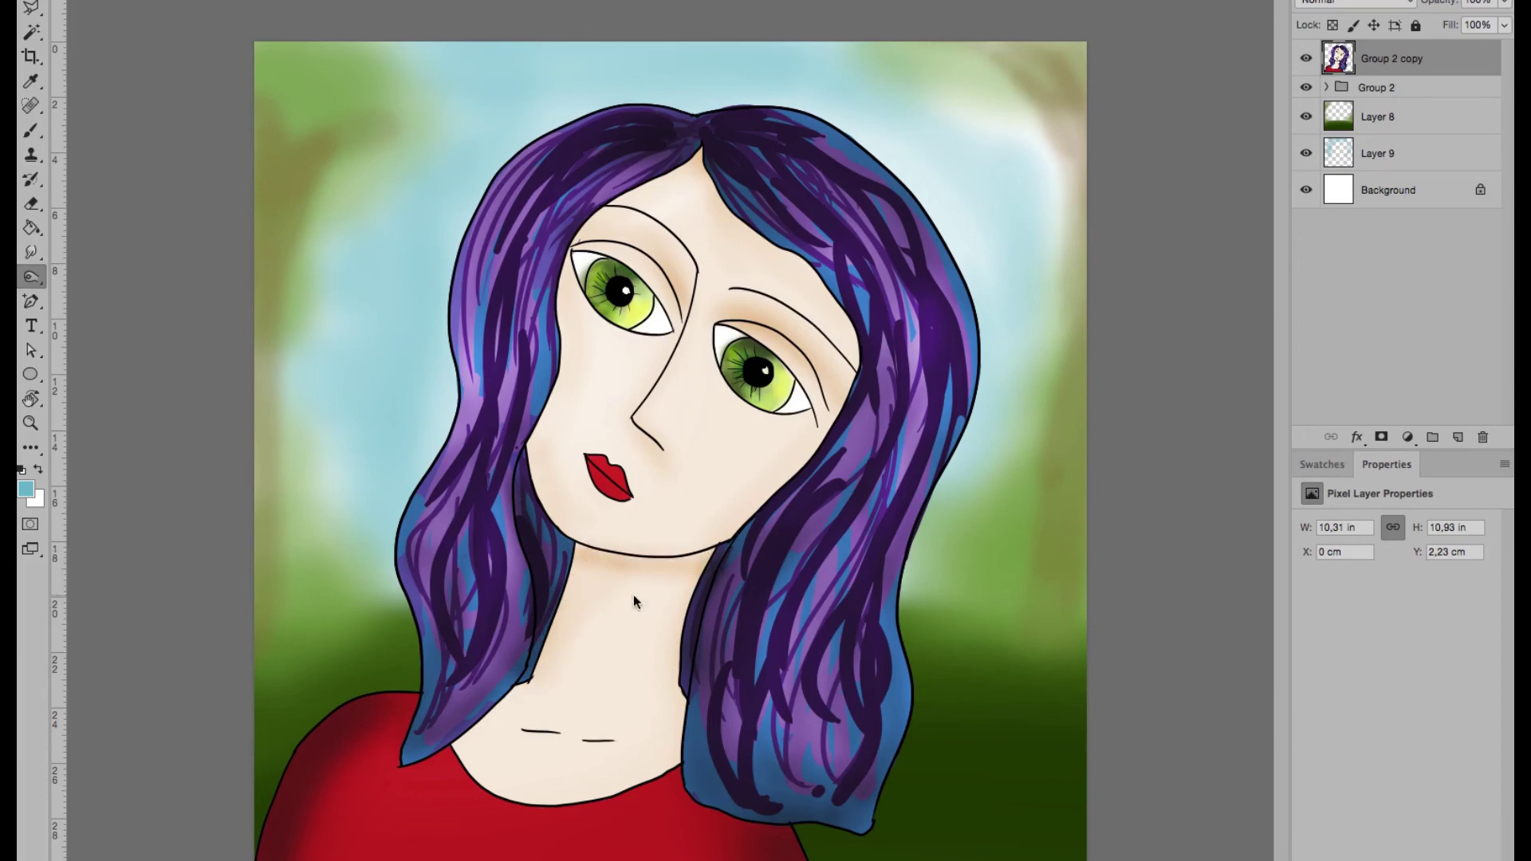
{"action": "key", "text": "bracketright"}
{"action": "key", "text": "bracketright"}
{"action": "key", "text": "bracketright"}
{"action": "key", "text": "bracketleft"}
{"action": "key", "text": "bracketleft"}
{"action": "key", "text": "bracketleft"}
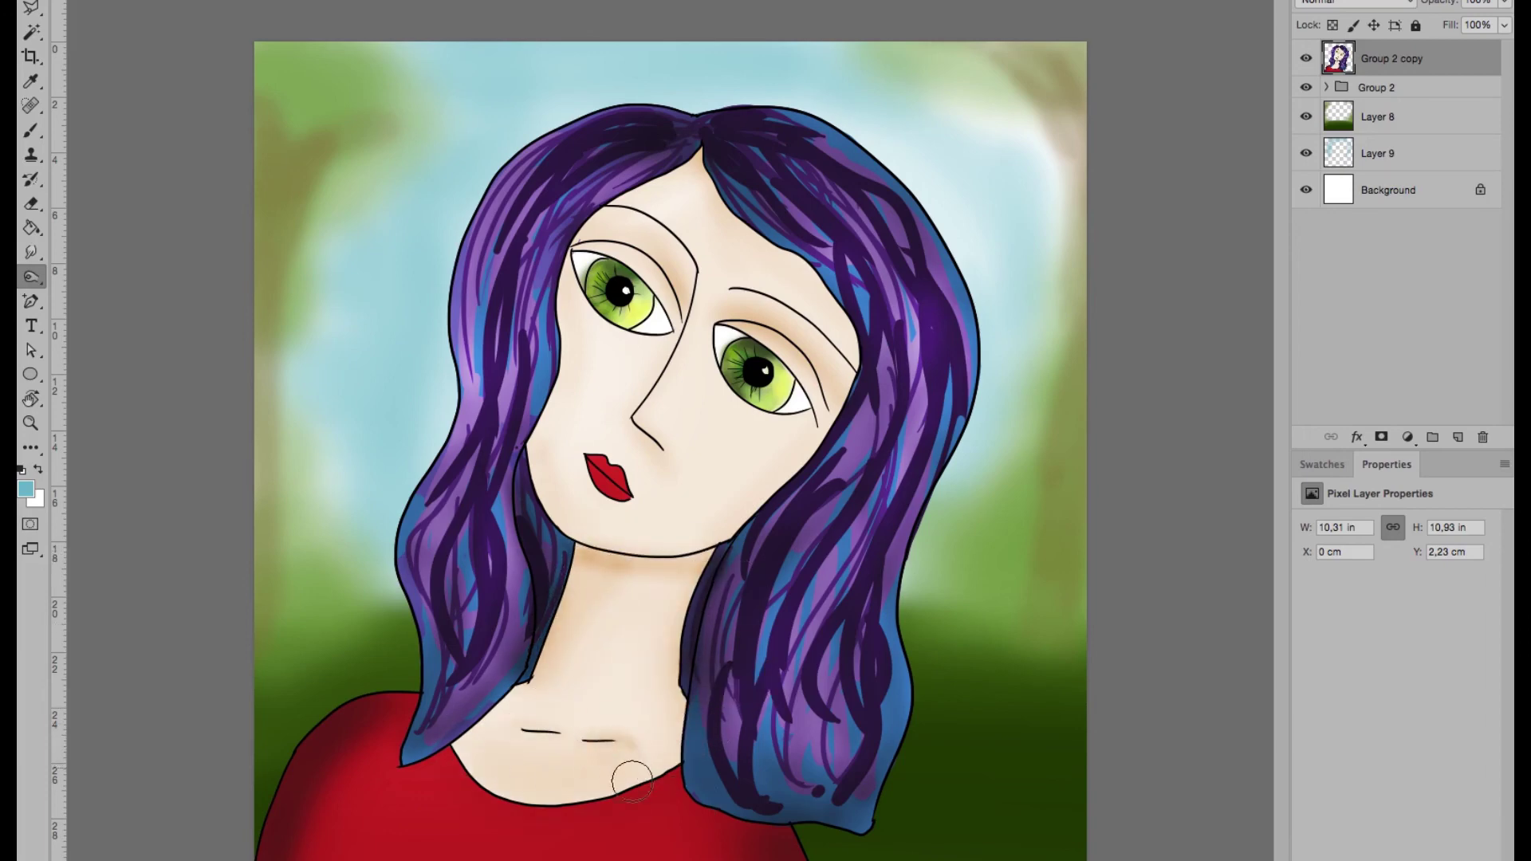
{"action": "left_click_drag", "start_coordinate": [520, 694], "coordinate": [481, 730]}
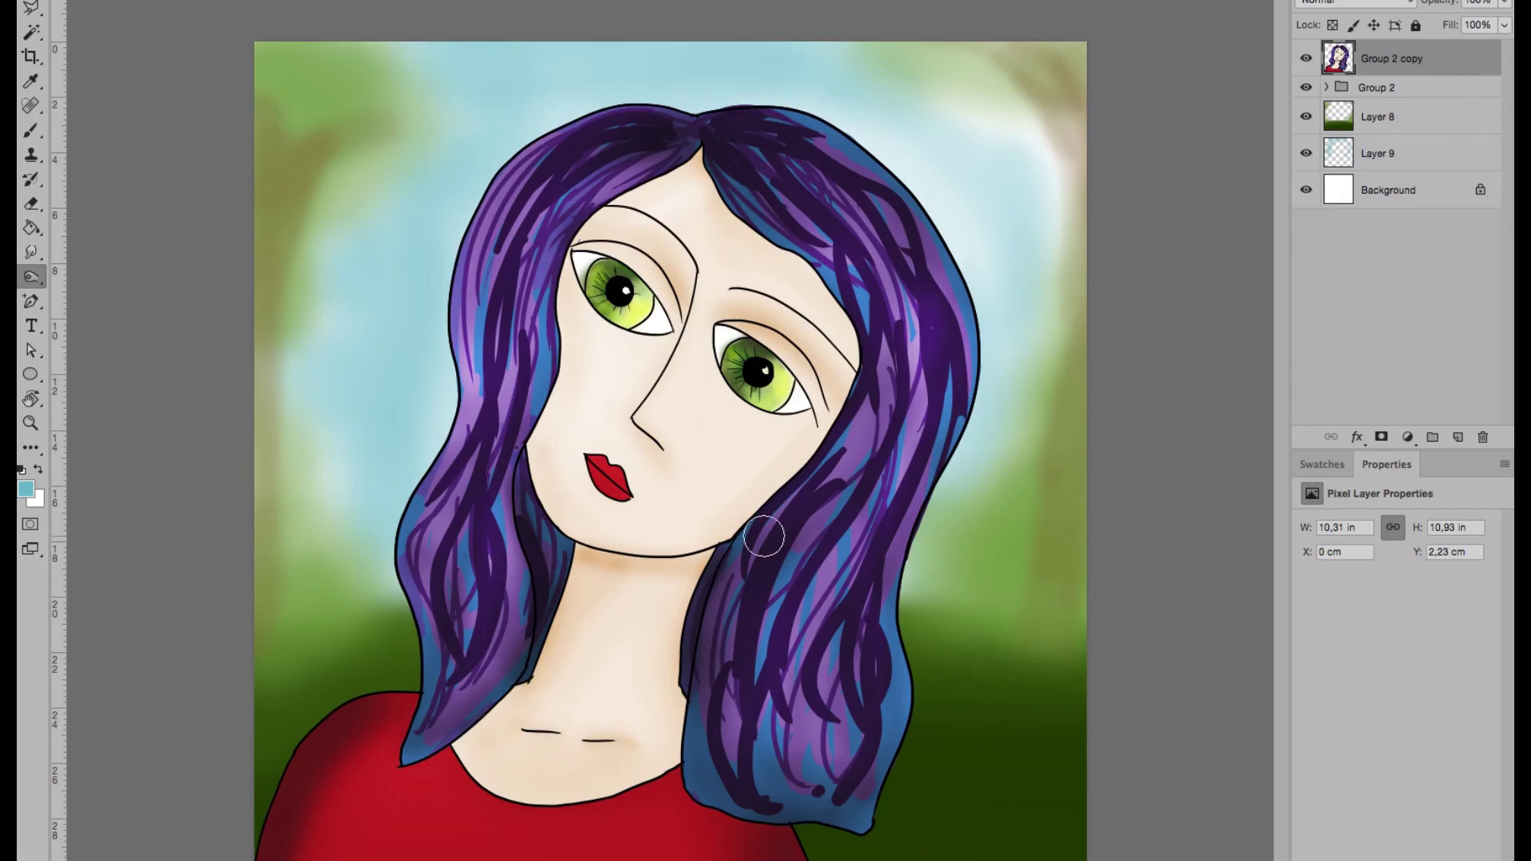
- Zoom in to check the brush presets, zoom out, and write CC at bottom right
{"action": "key", "text": "ctrl+plus"}
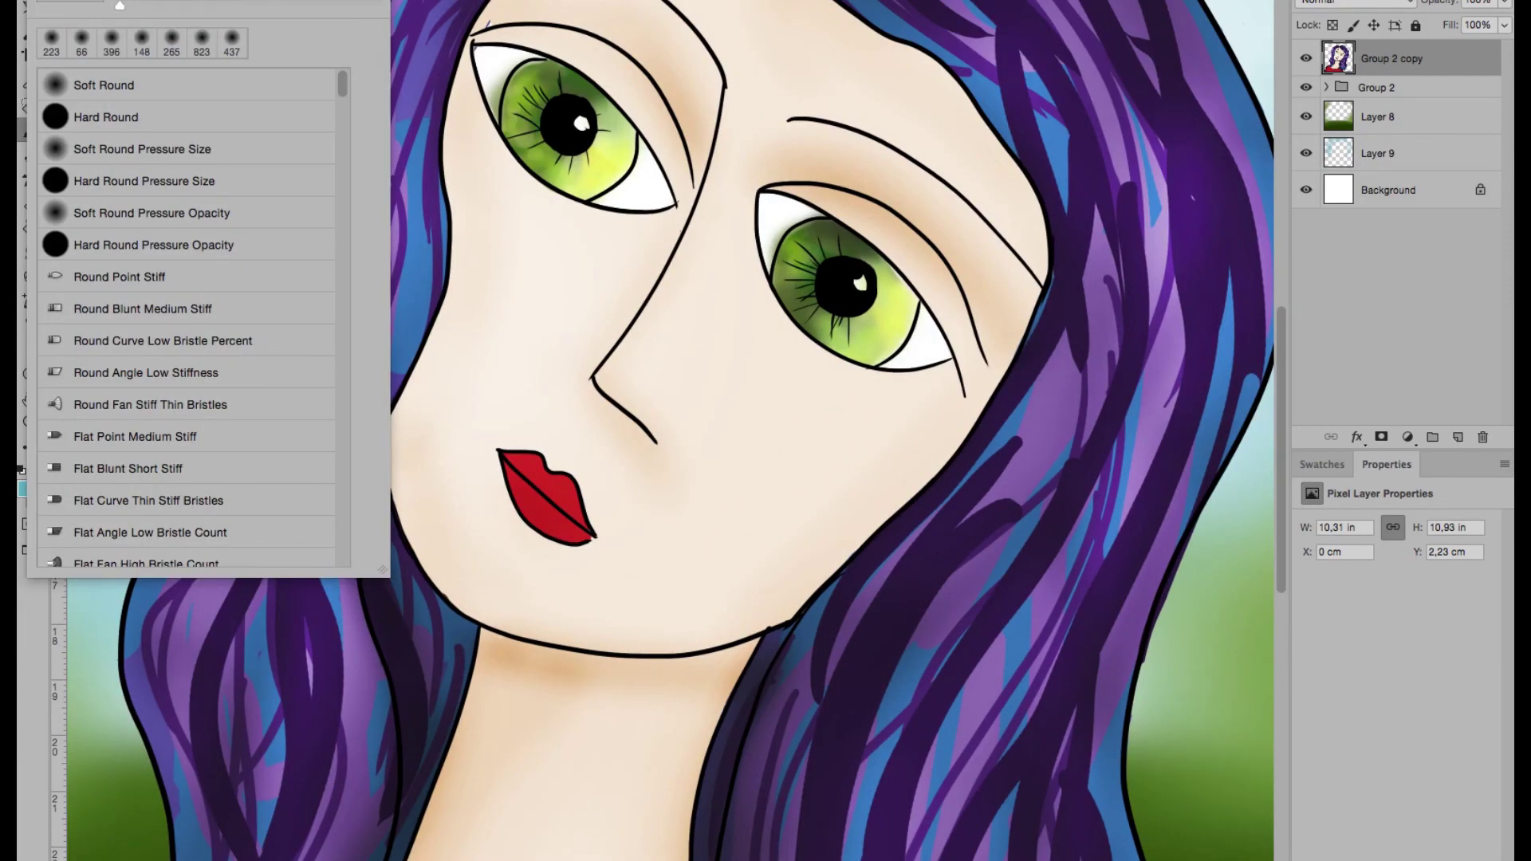
{"action": "key", "text": "Return"}
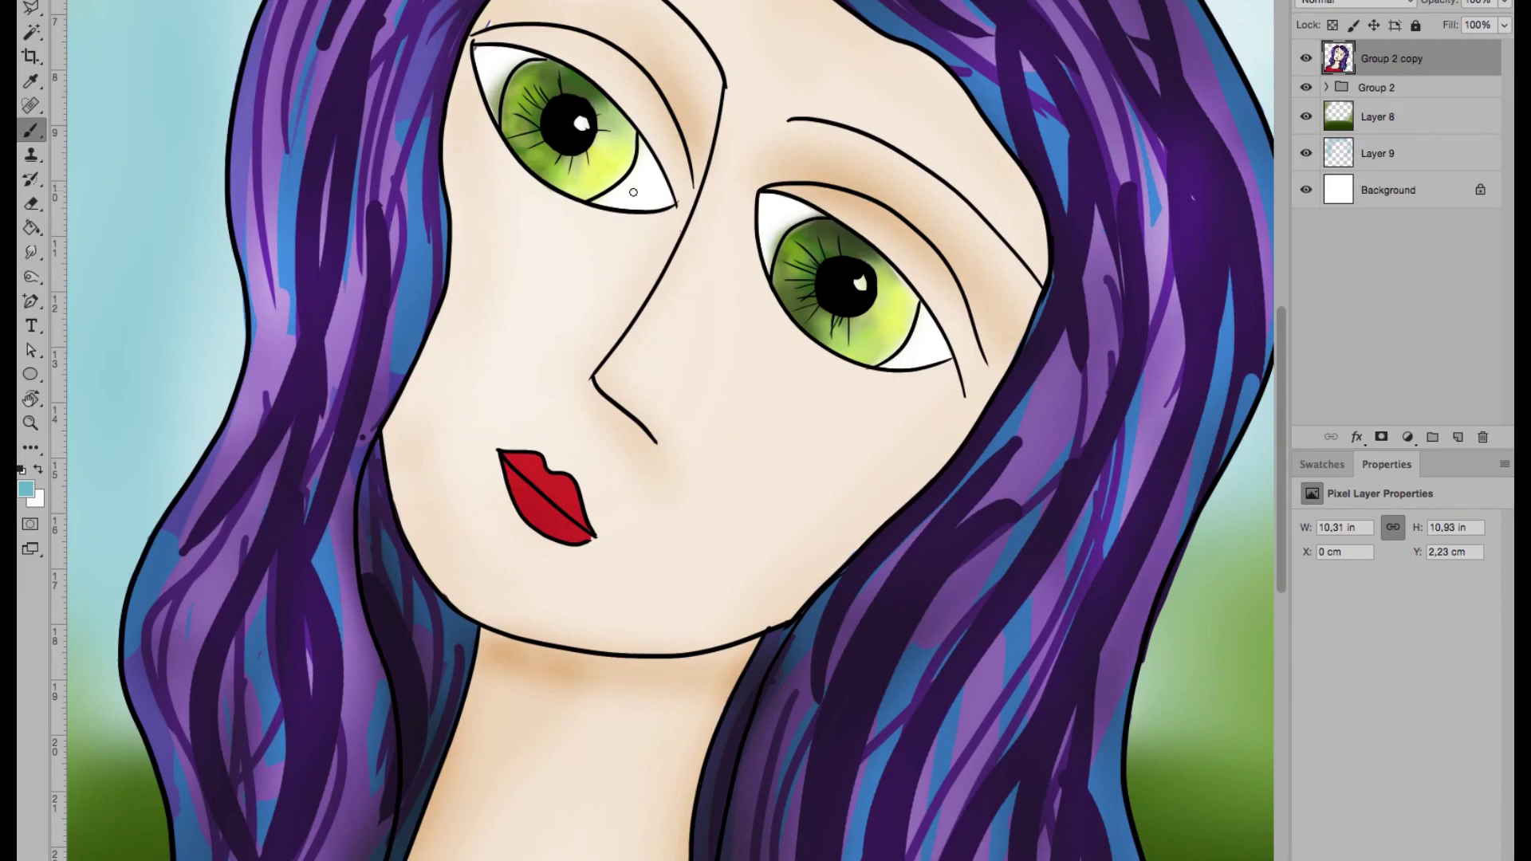
{"action": "key", "text": "ctrl+minus"}
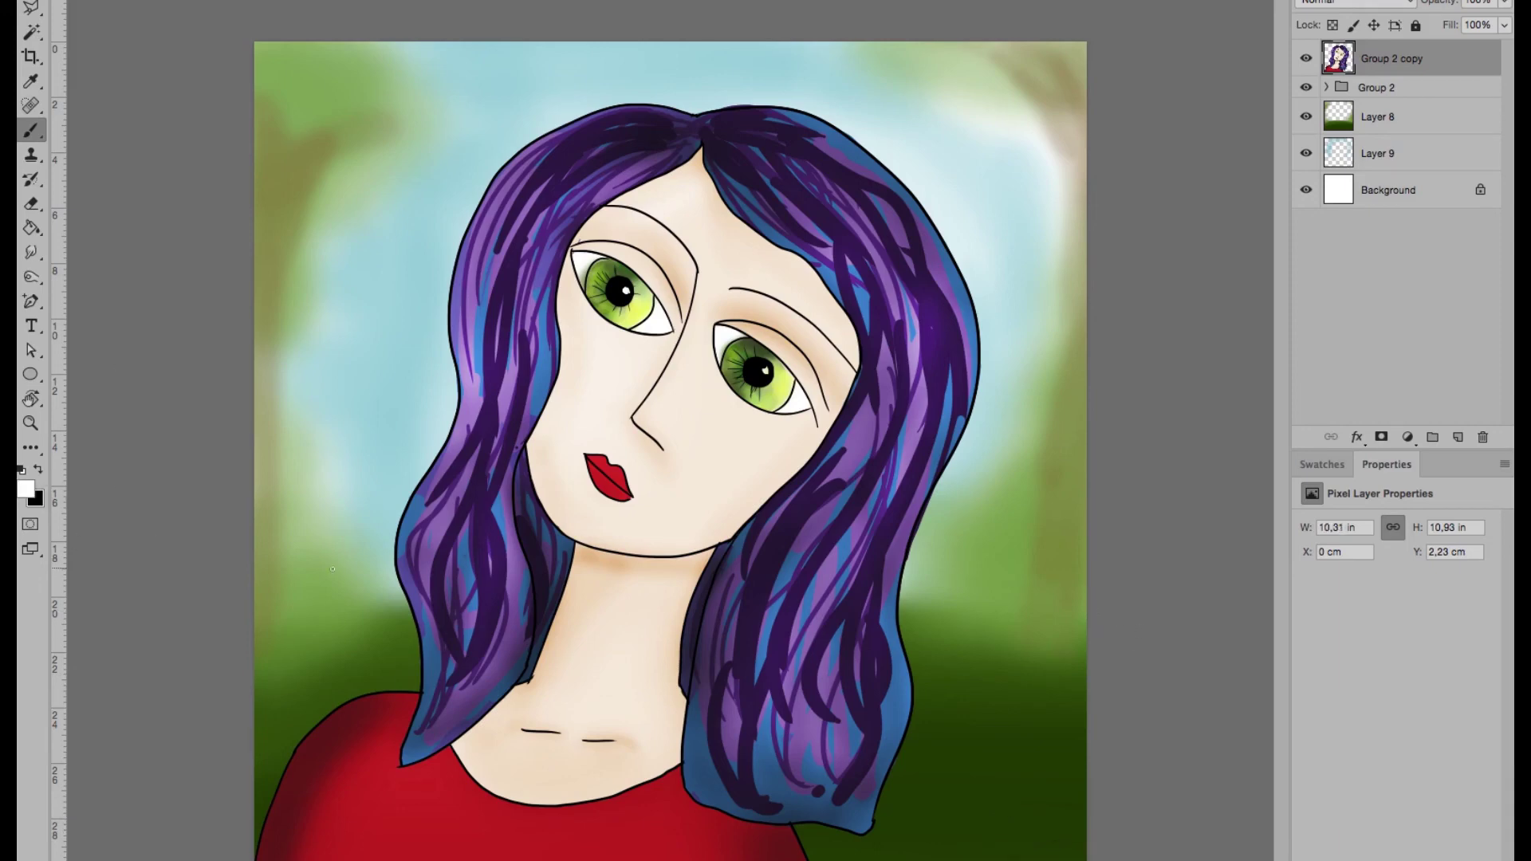
{"action": "left_click_drag", "start_coordinate": [1054, 823], "coordinate": [1068, 842]}
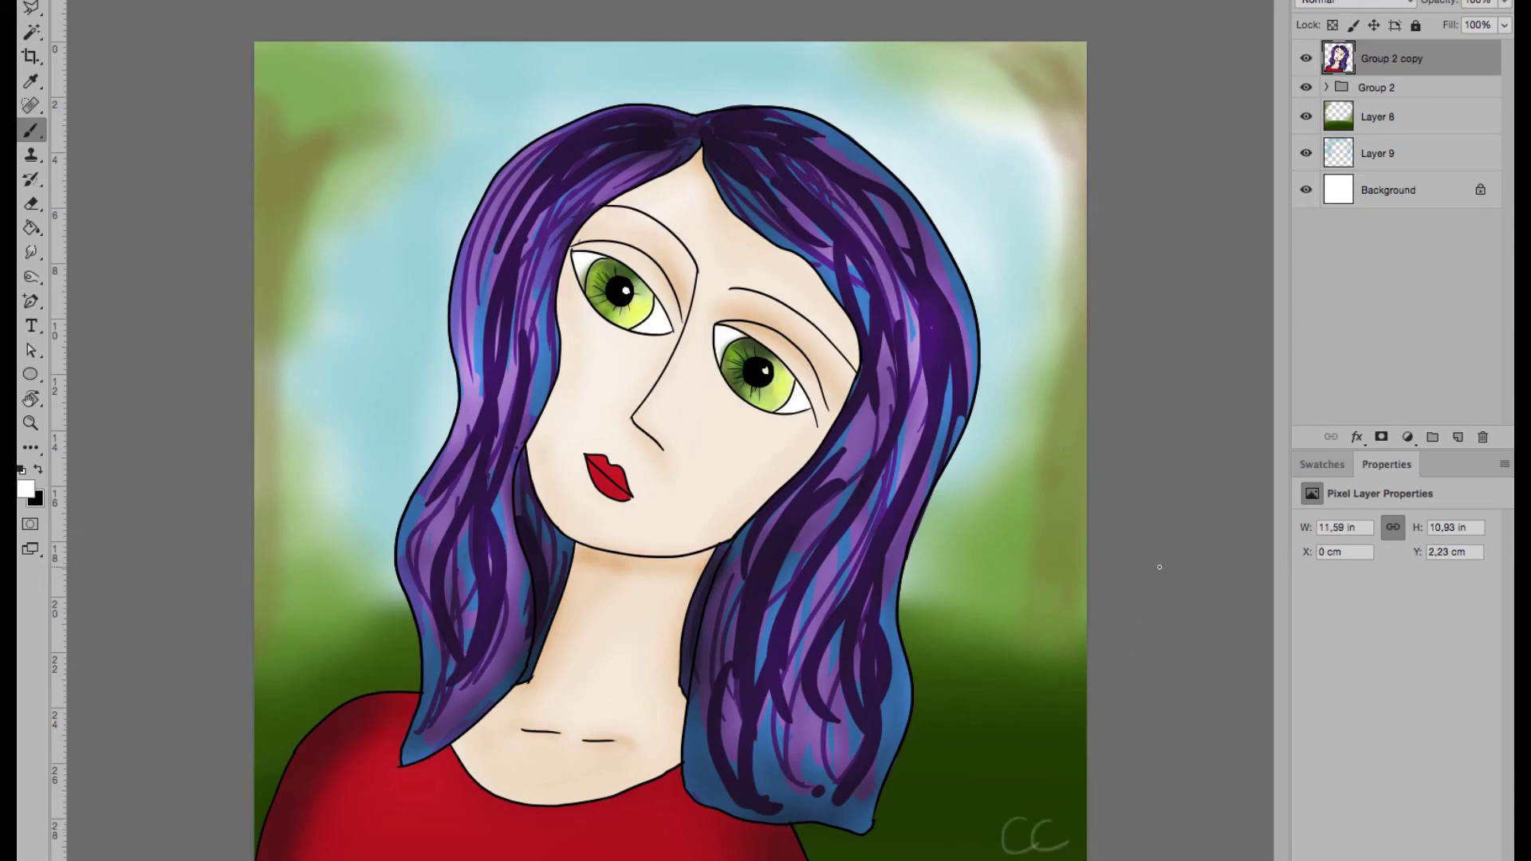